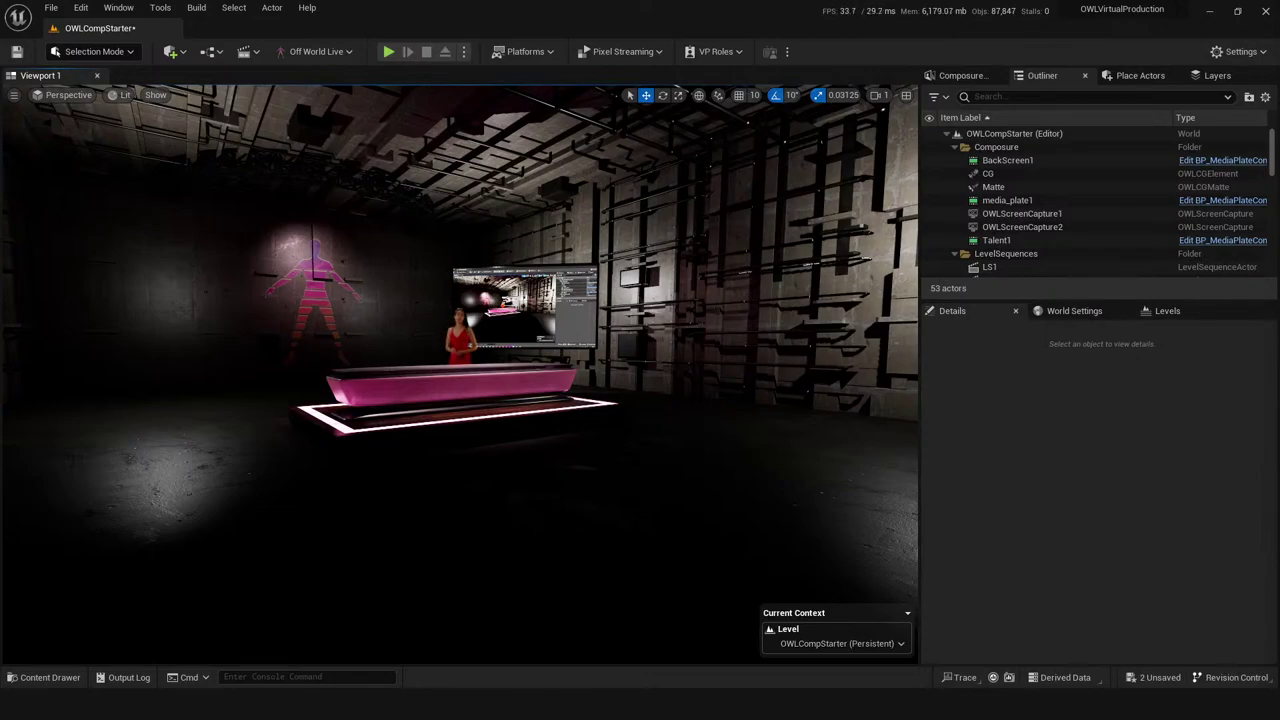
- Inspect the BP_CompStarter composite's child elements and the cameras available as its Target Camera Actor
scroll(497, 534, up, 3)
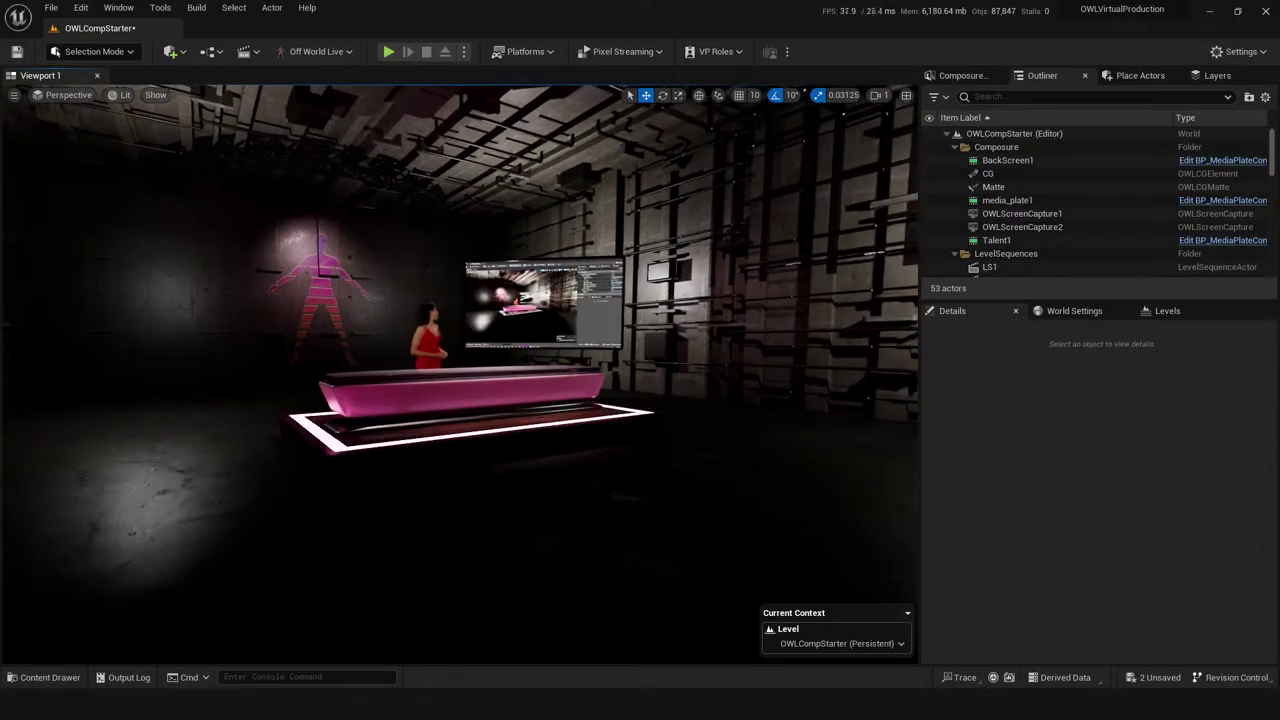
click(963, 74)
click(1009, 110)
click(957, 111)
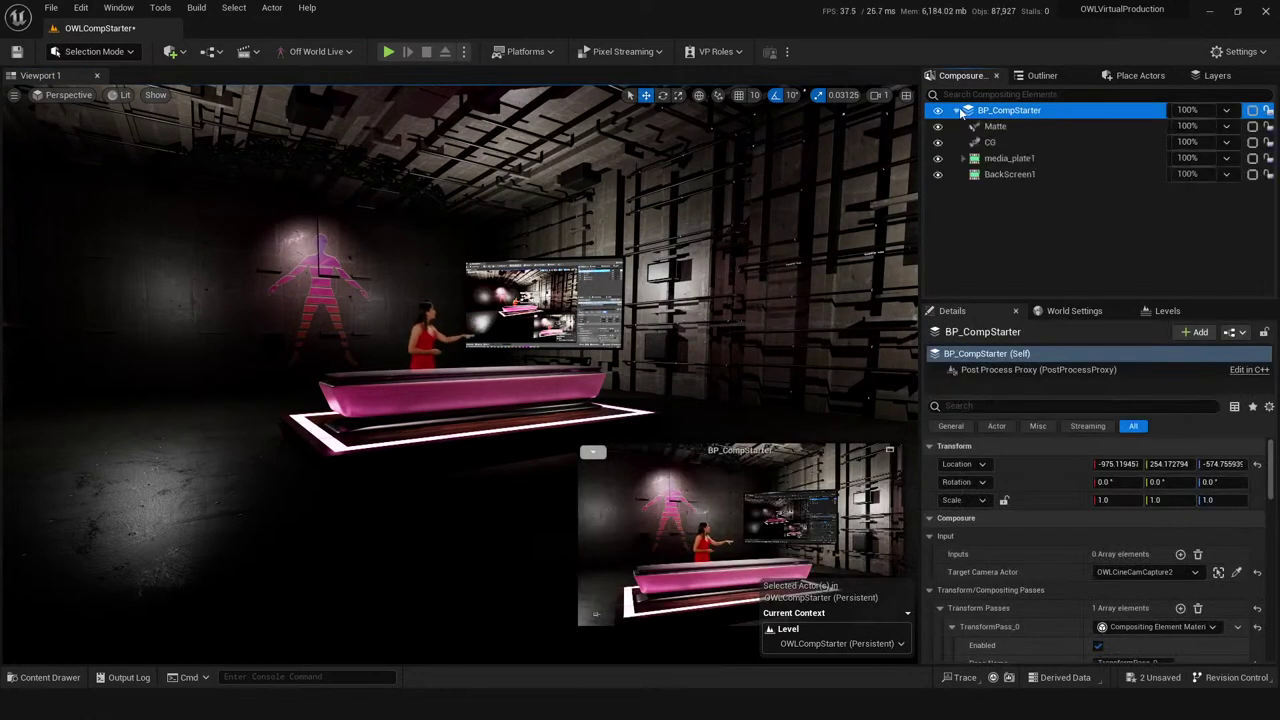
click(1194, 572)
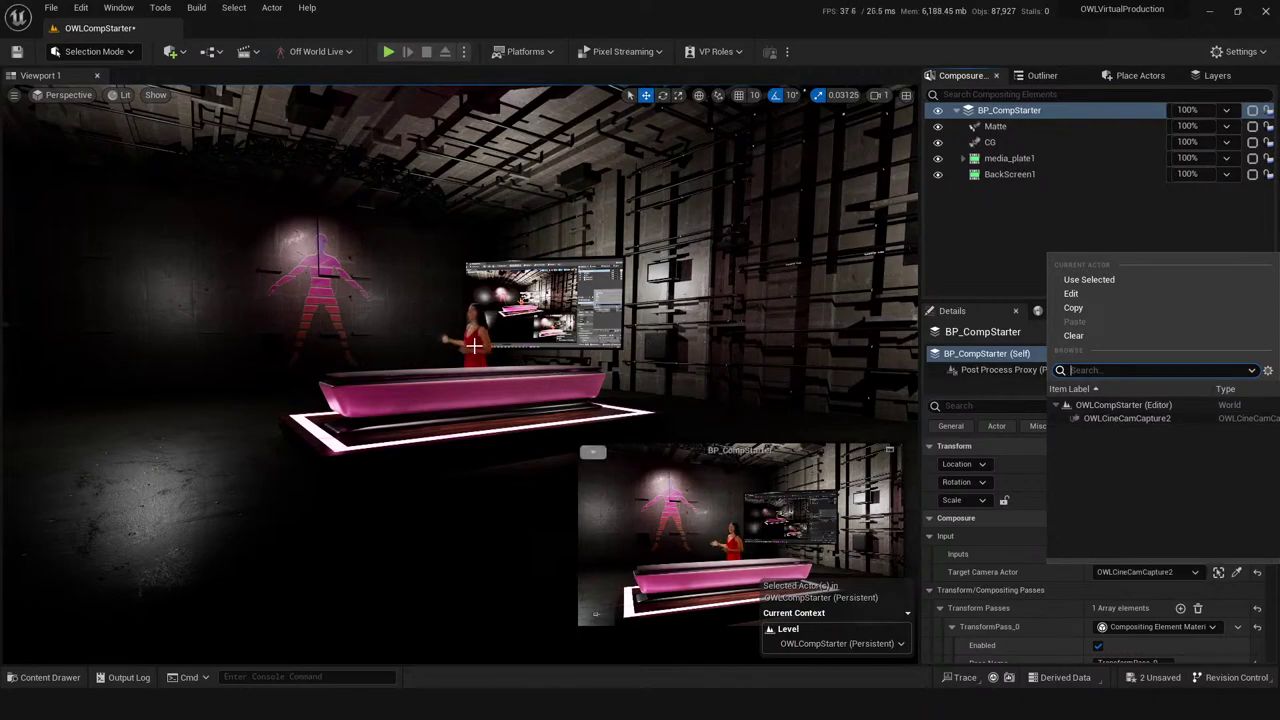
click(910, 430)
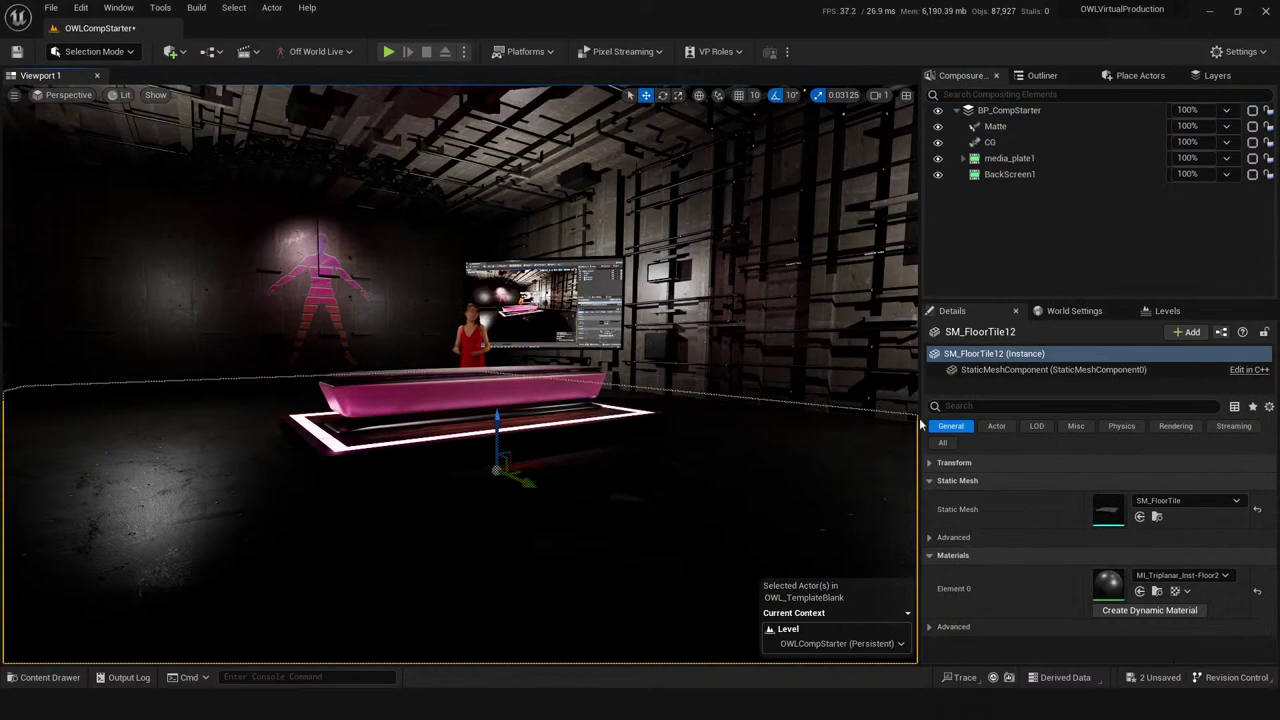
- Select the talent plane behind the desk and view it from a closer angle
click(485, 336)
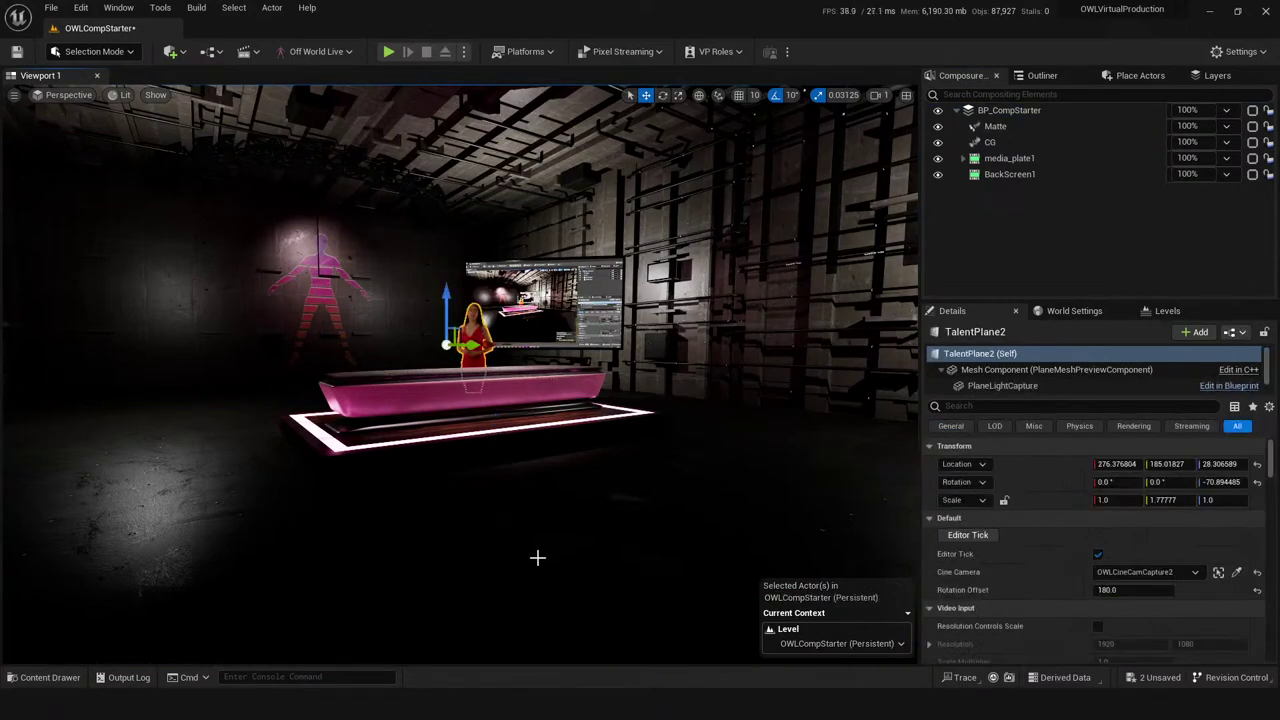
right_drag(537, 557, 537, 557)
right_drag(558, 441, 558, 441)
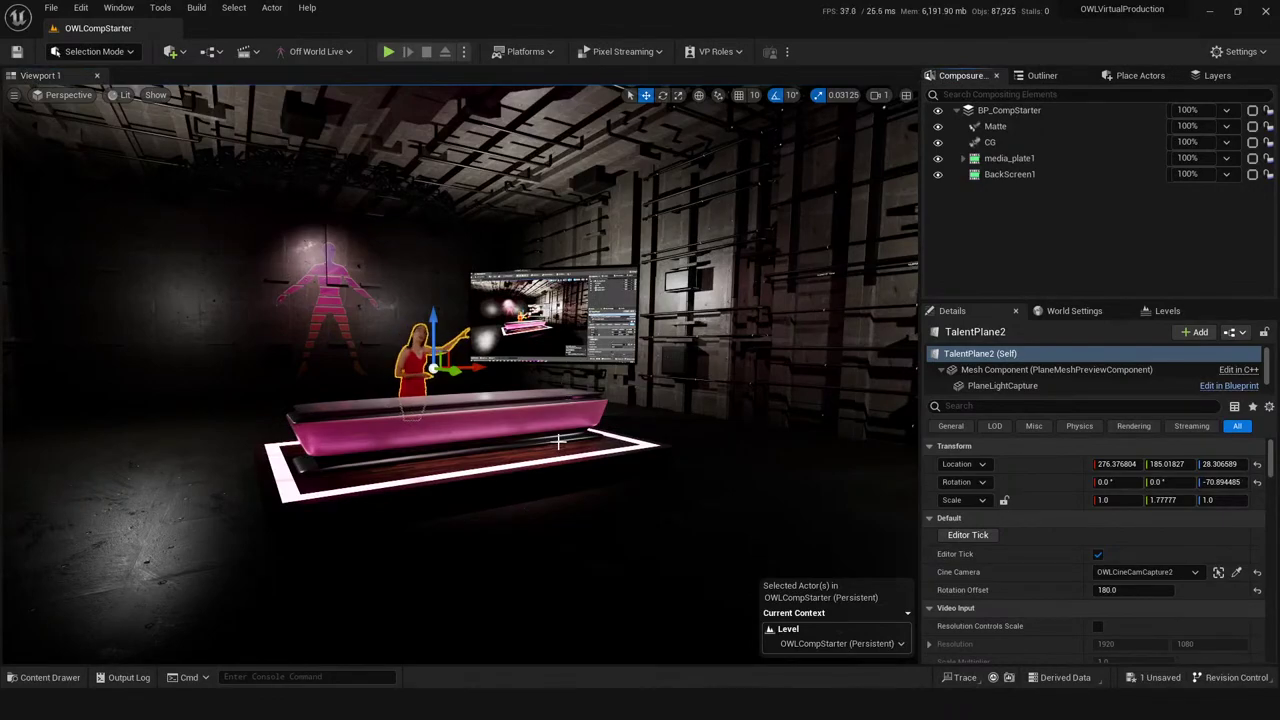
- Preview the BP_CompStarter composite in a separate window alongside the level view, and minimize the preview window
click(1004, 111)
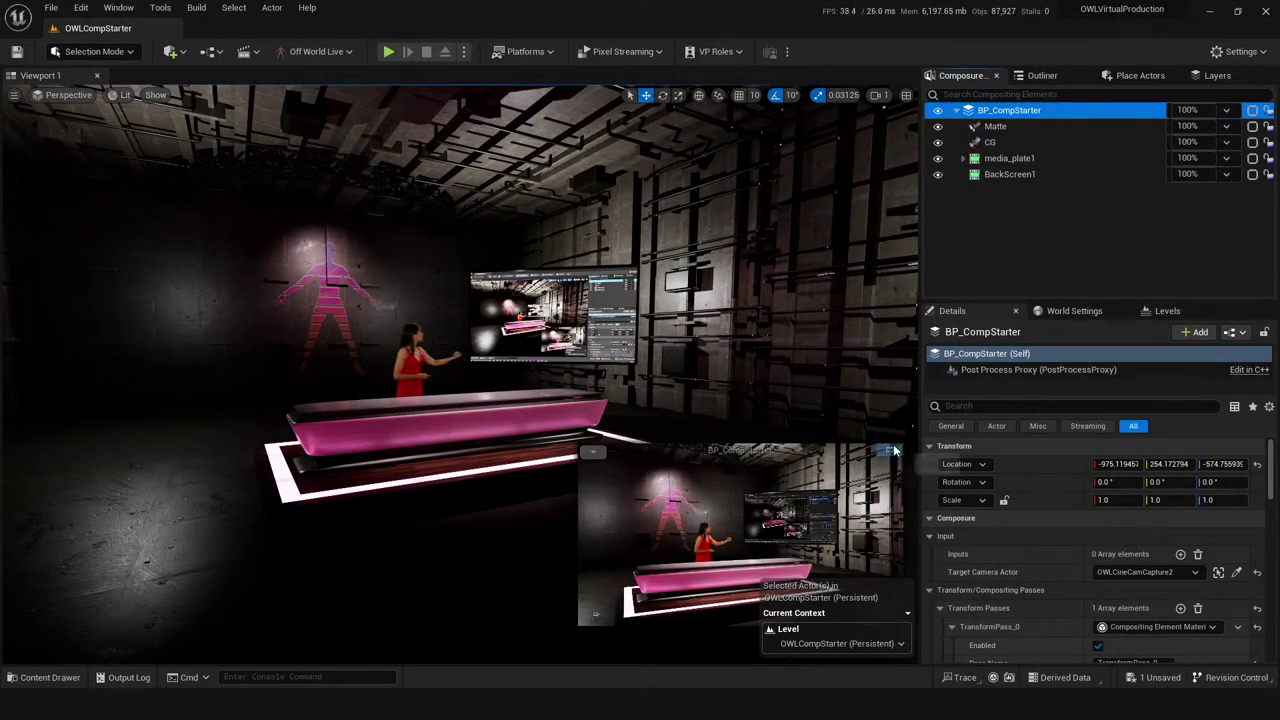
double_click(1004, 112)
drag(667, 109, 829, 77)
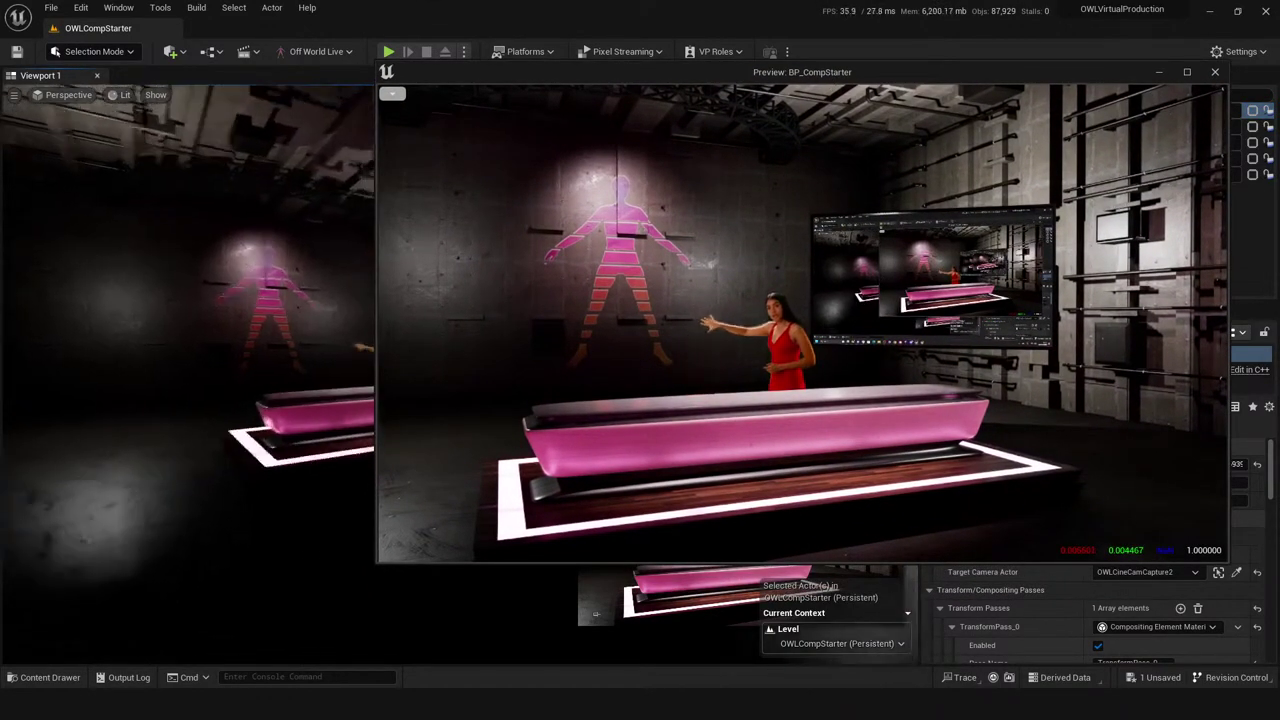
scroll(247, 365, up, 3)
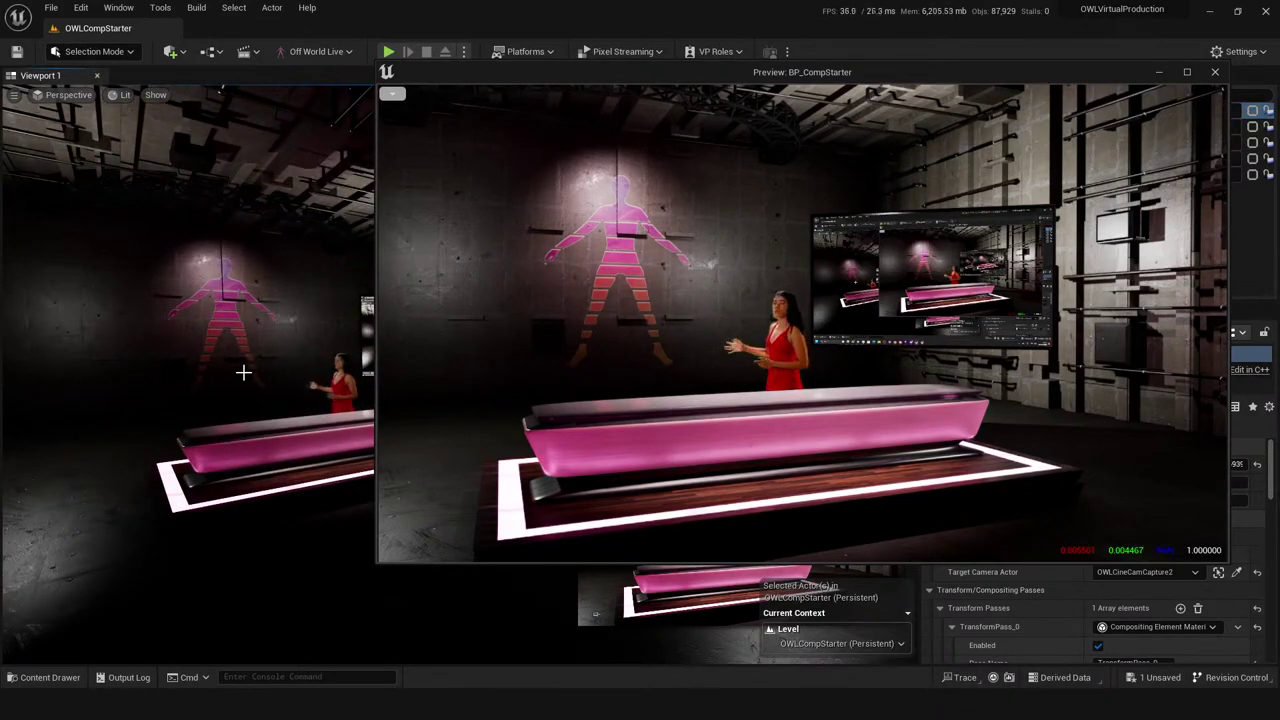
scroll(249, 438, up, 2)
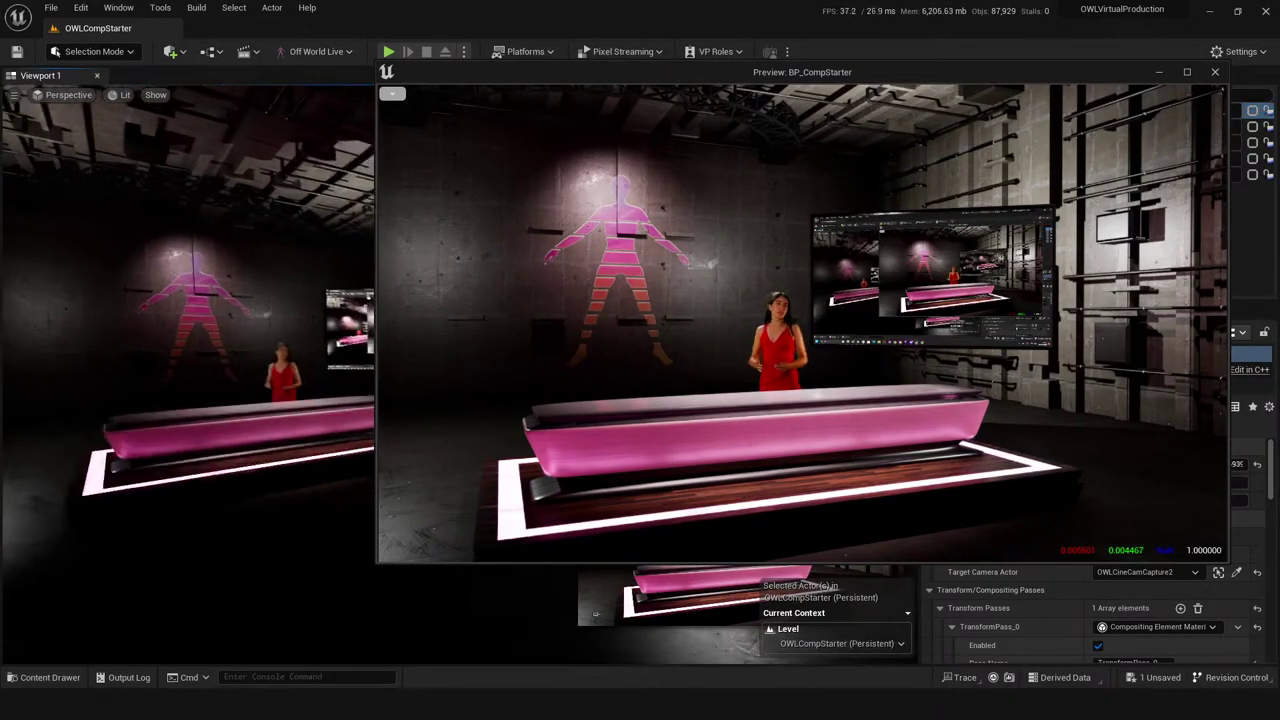
scroll(245, 495, up, 2)
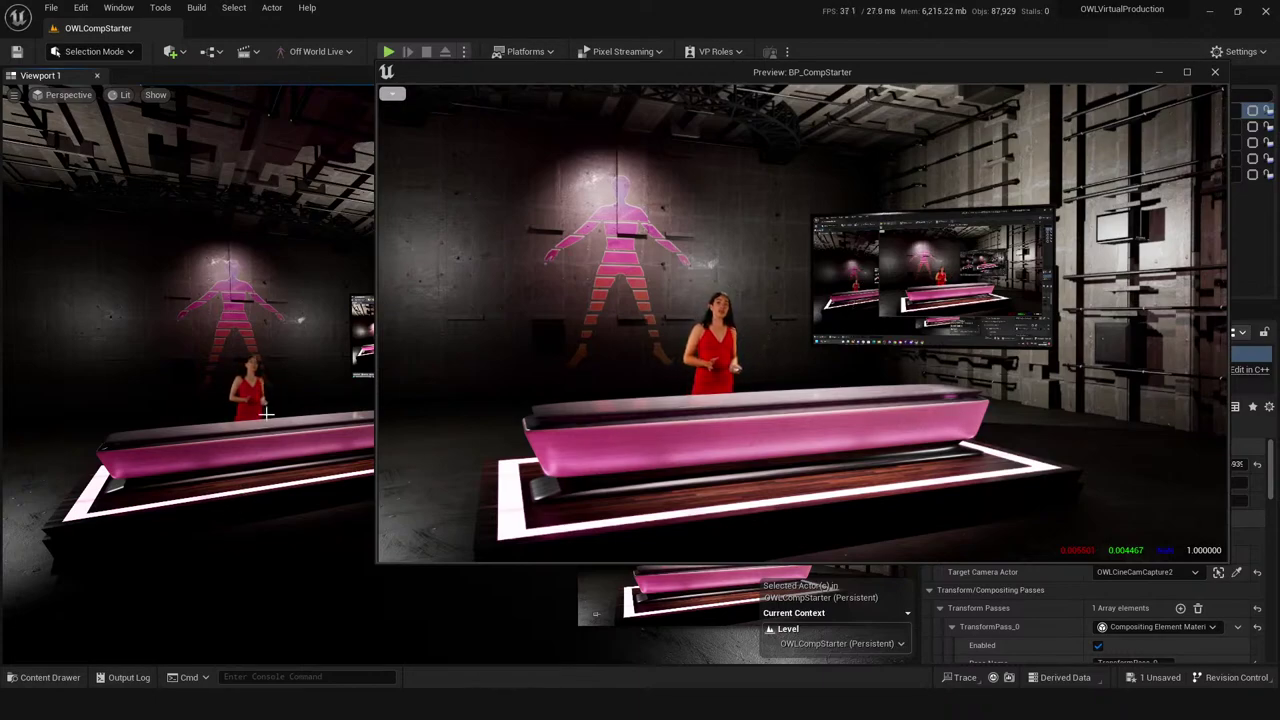
click(1160, 76)
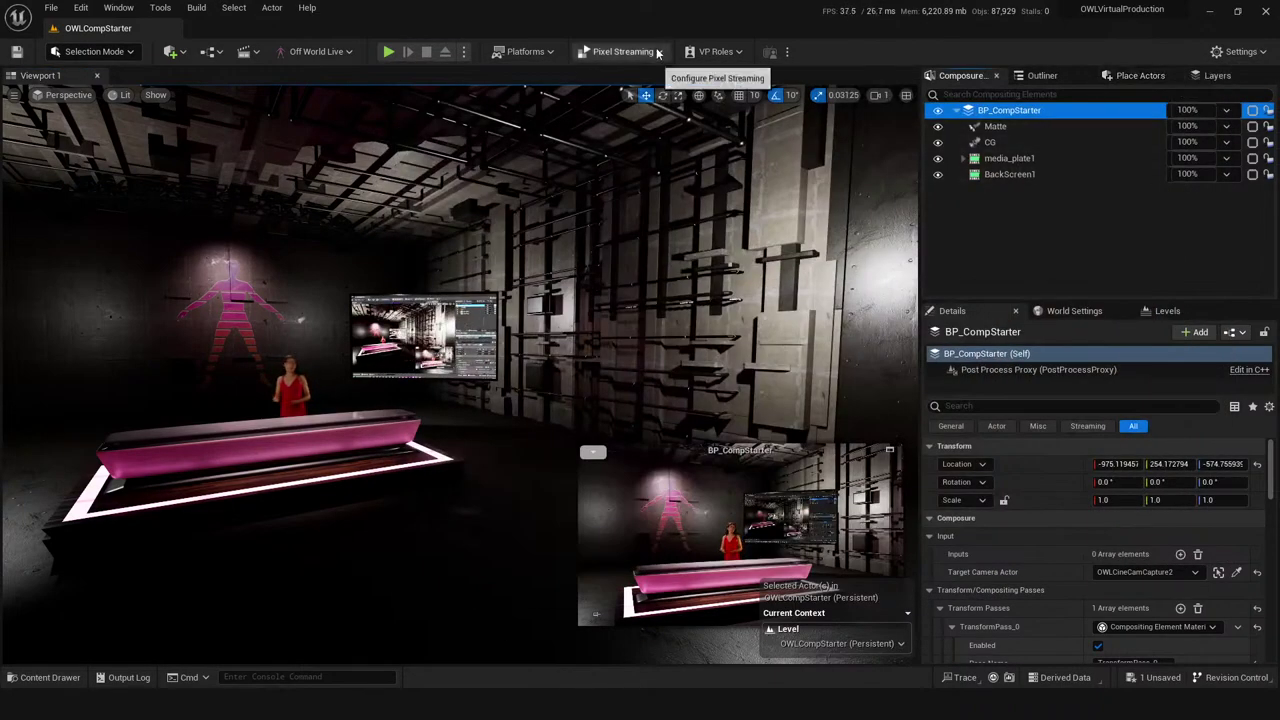
- Review the Pixel Streaming configuration options without changing them
click(655, 52)
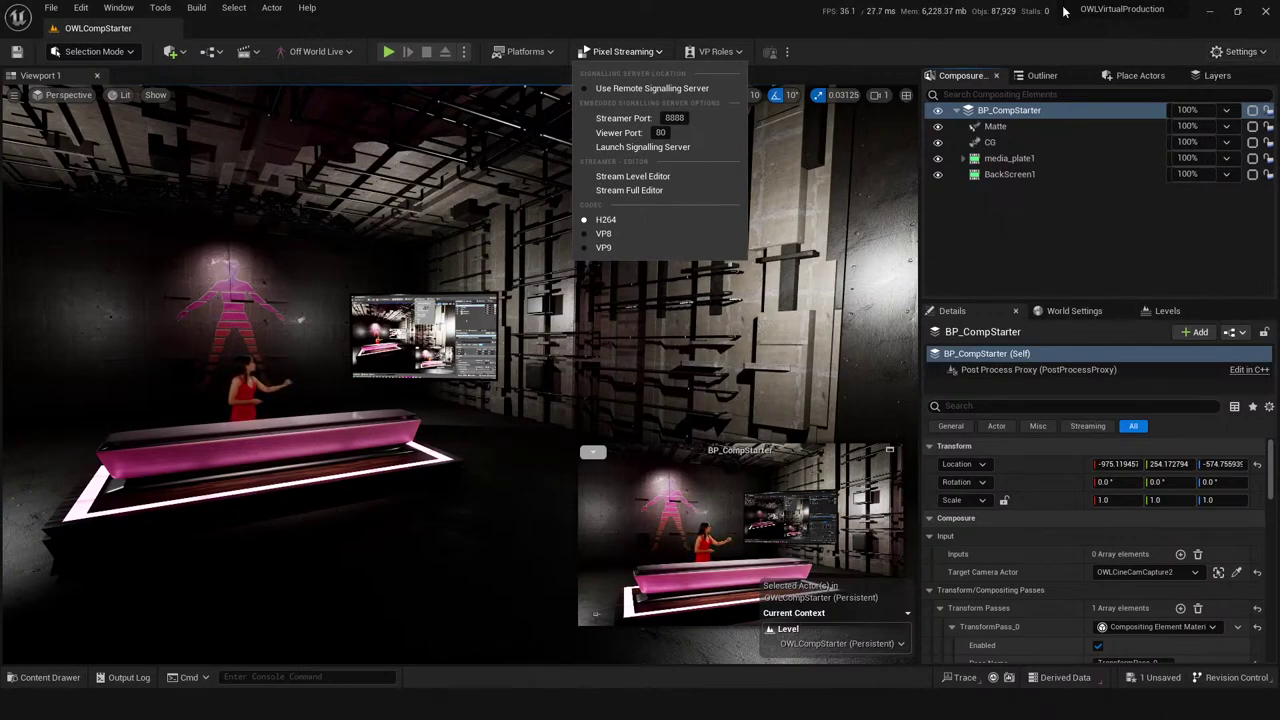
click(1042, 75)
- Find and select the OWLCineCamCapture2 actor in the level's actor list and inspect its camera and capture components
click(1042, 75)
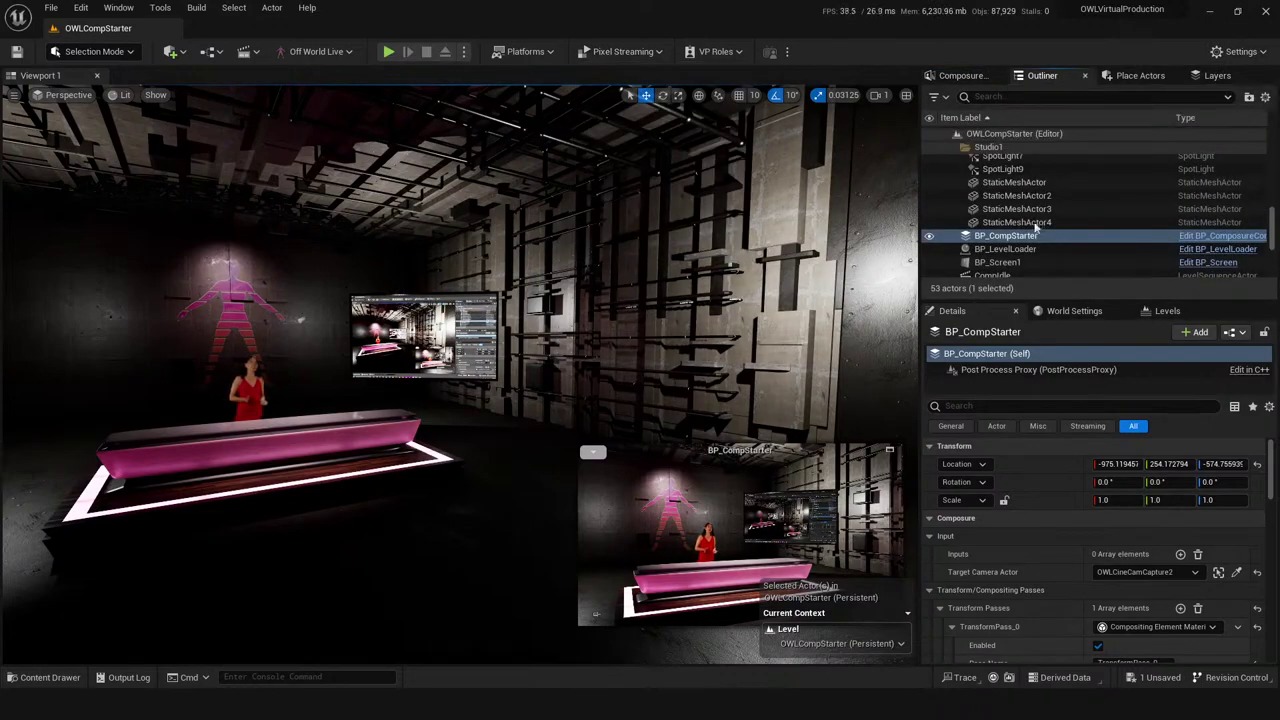
scroll(1035, 228, down, 4)
click(982, 178)
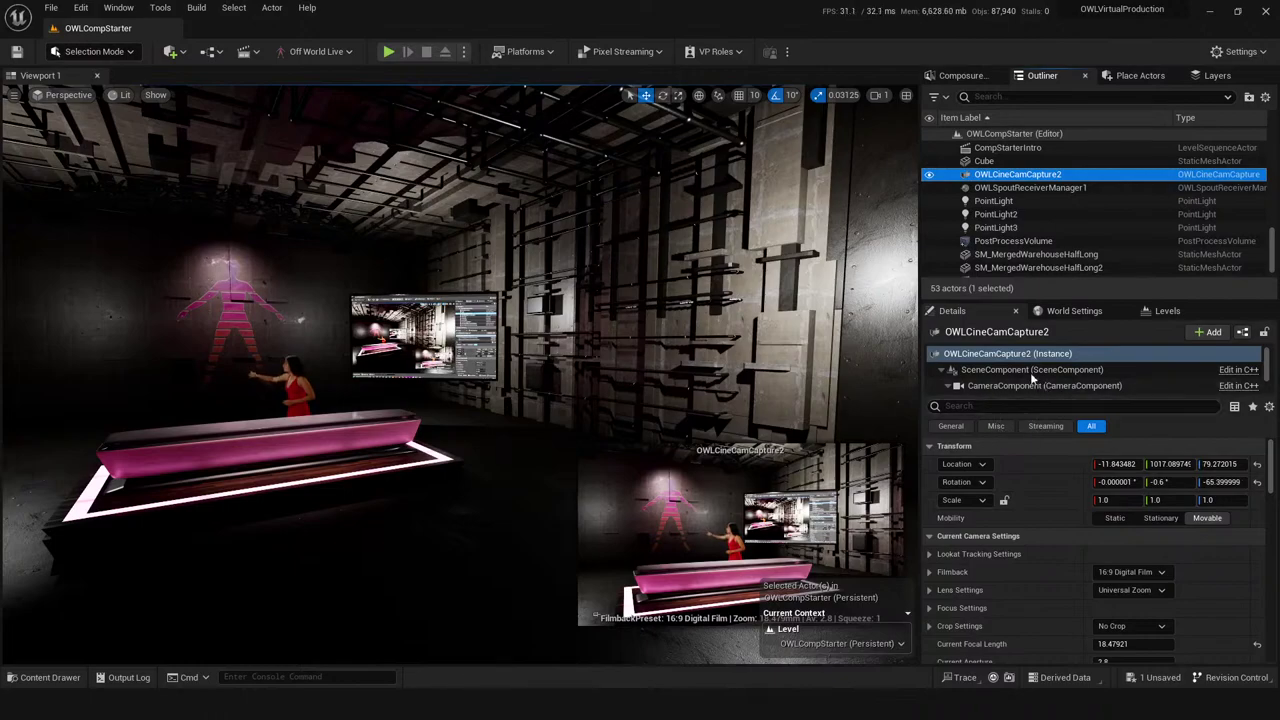
scroll(1010, 383, down, 1)
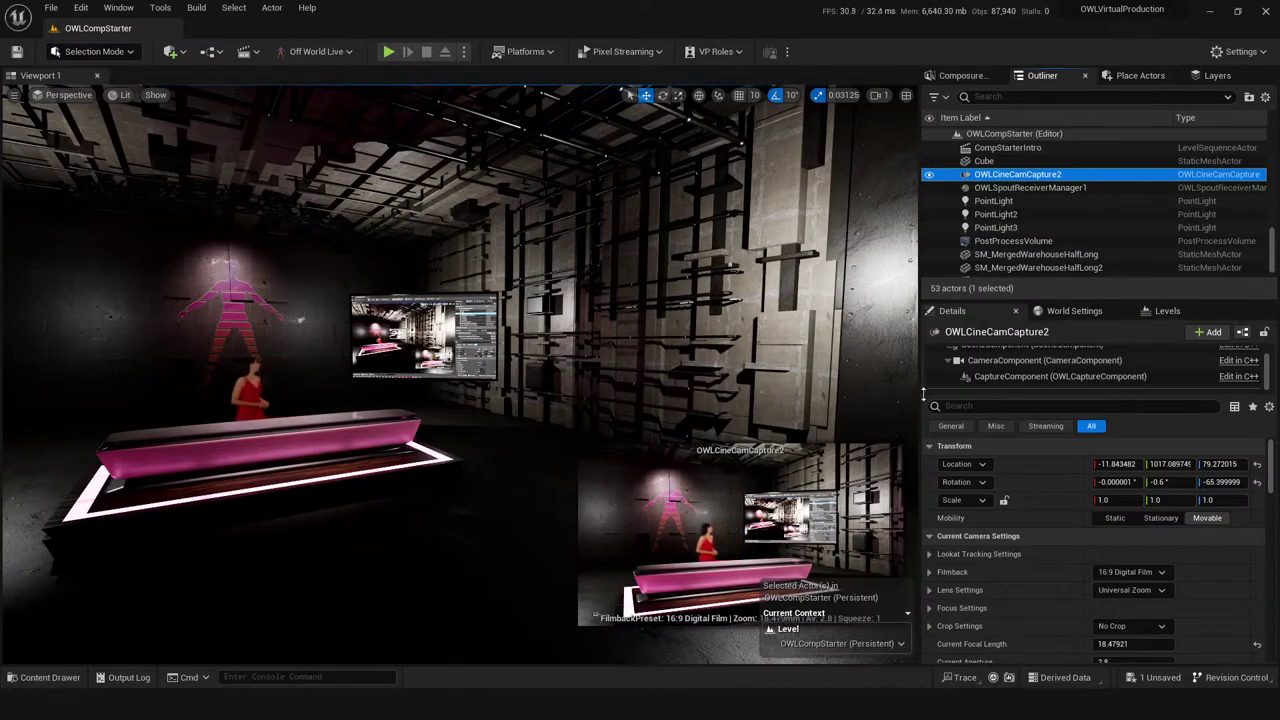
- Save the OWLCompStarter level
right_drag(589, 342, 530, 345)
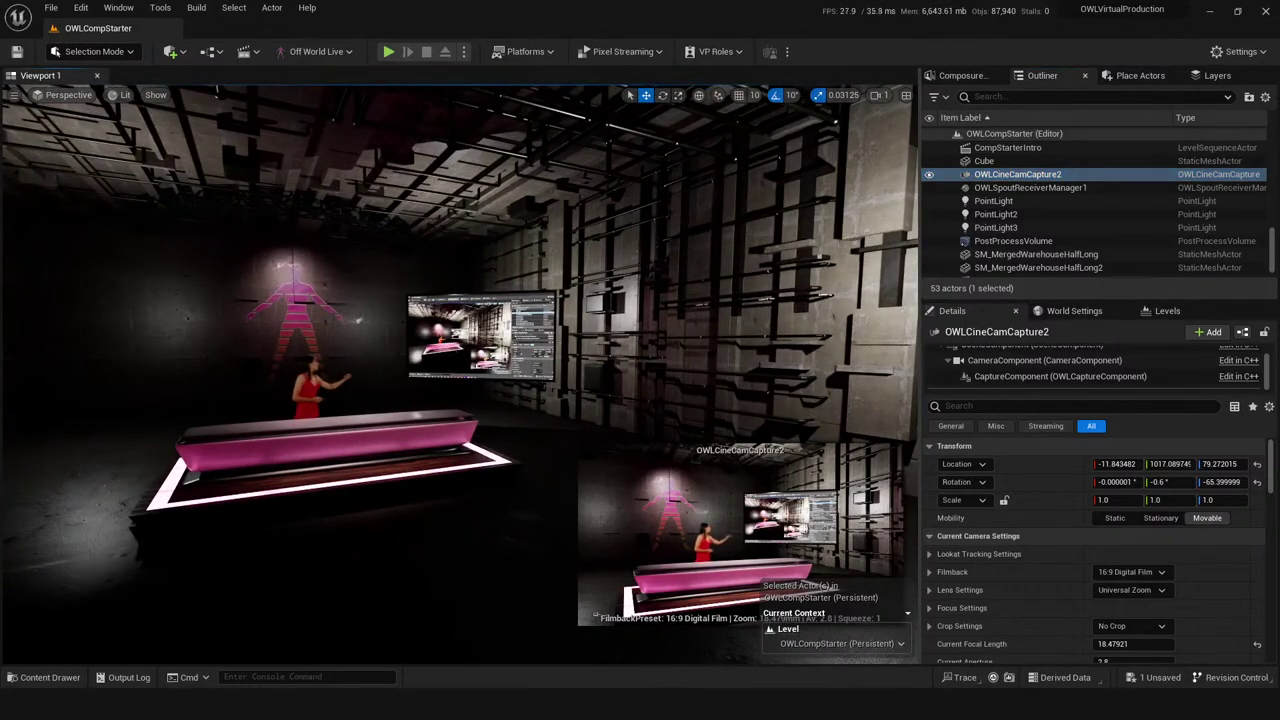
click(451, 486)
right_drag(451, 486, 440, 484)
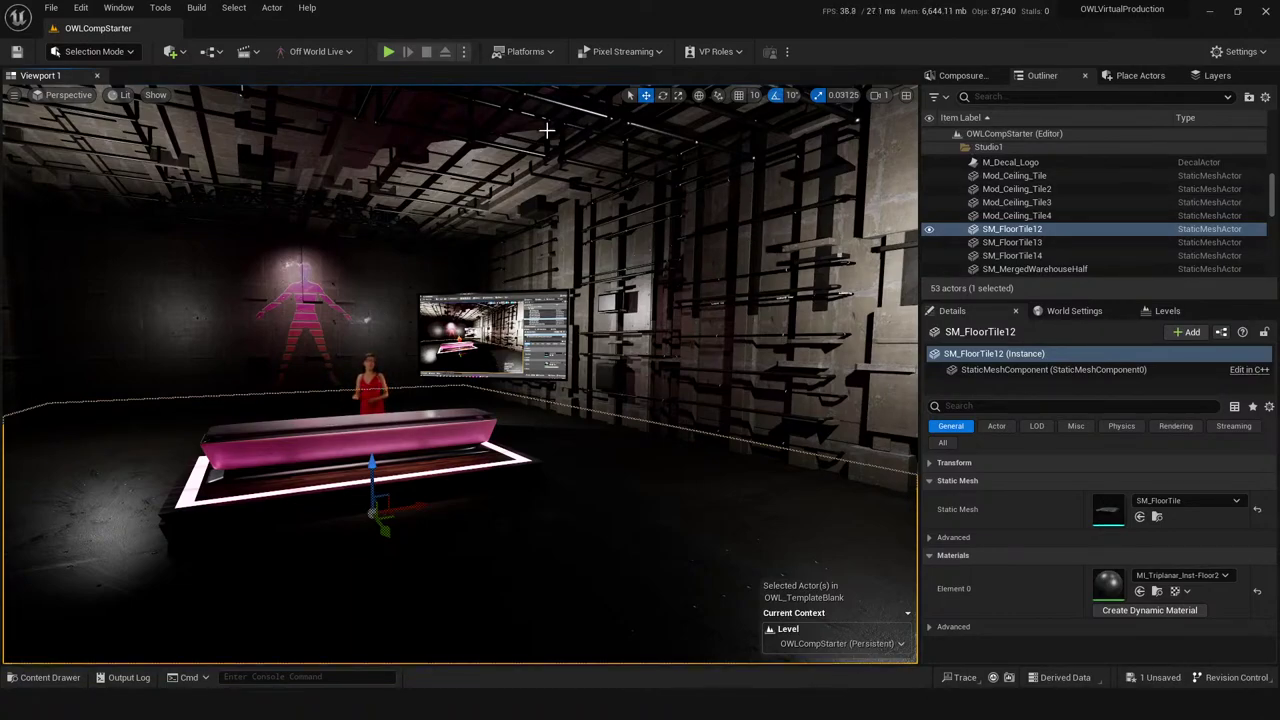
right_drag(460, 370, 410, 374)
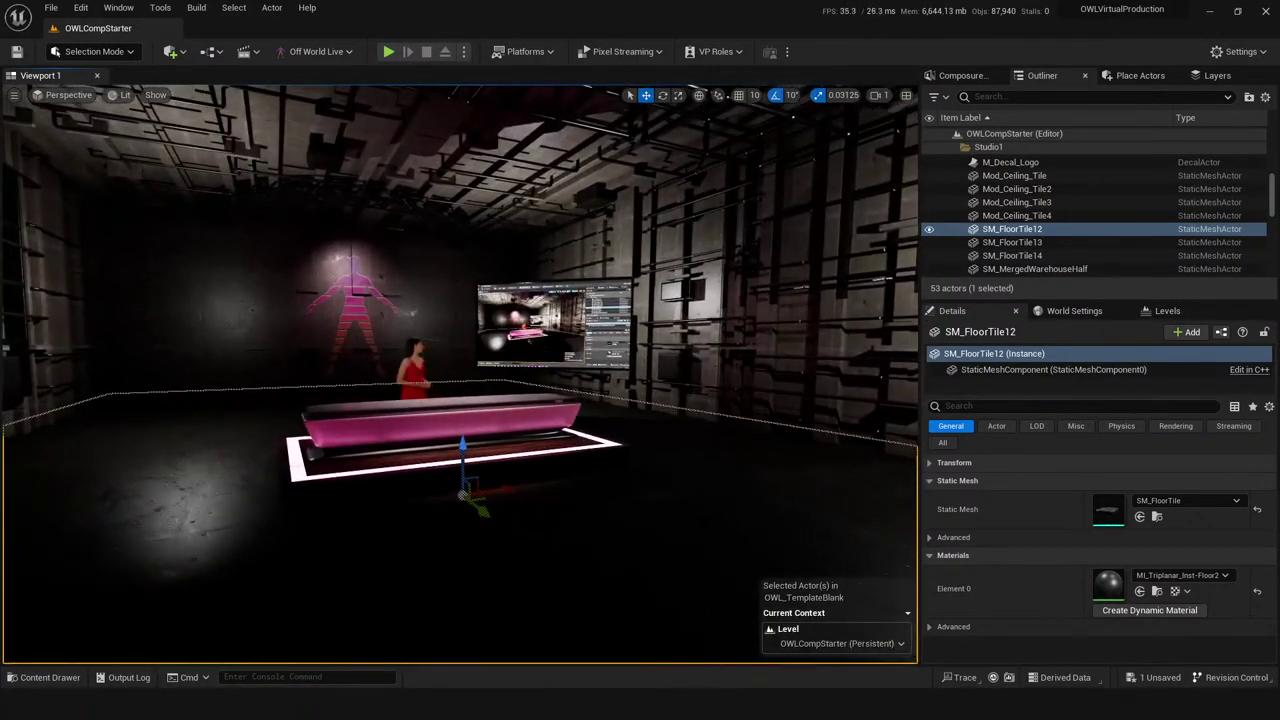
right_drag(540, 470, 556, 478)
key(ctrl+s)
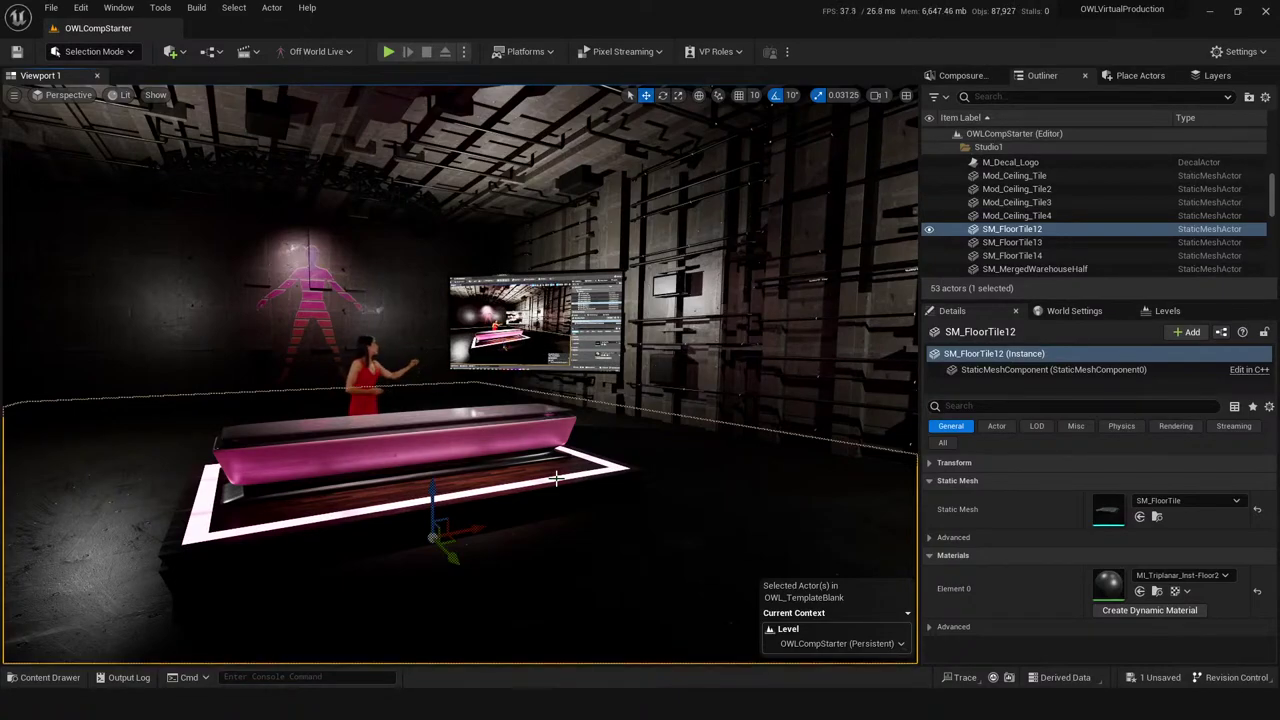
- Select the virtual video screen beside the presenter and inspect its properties
right_drag(496, 388, 527, 394)
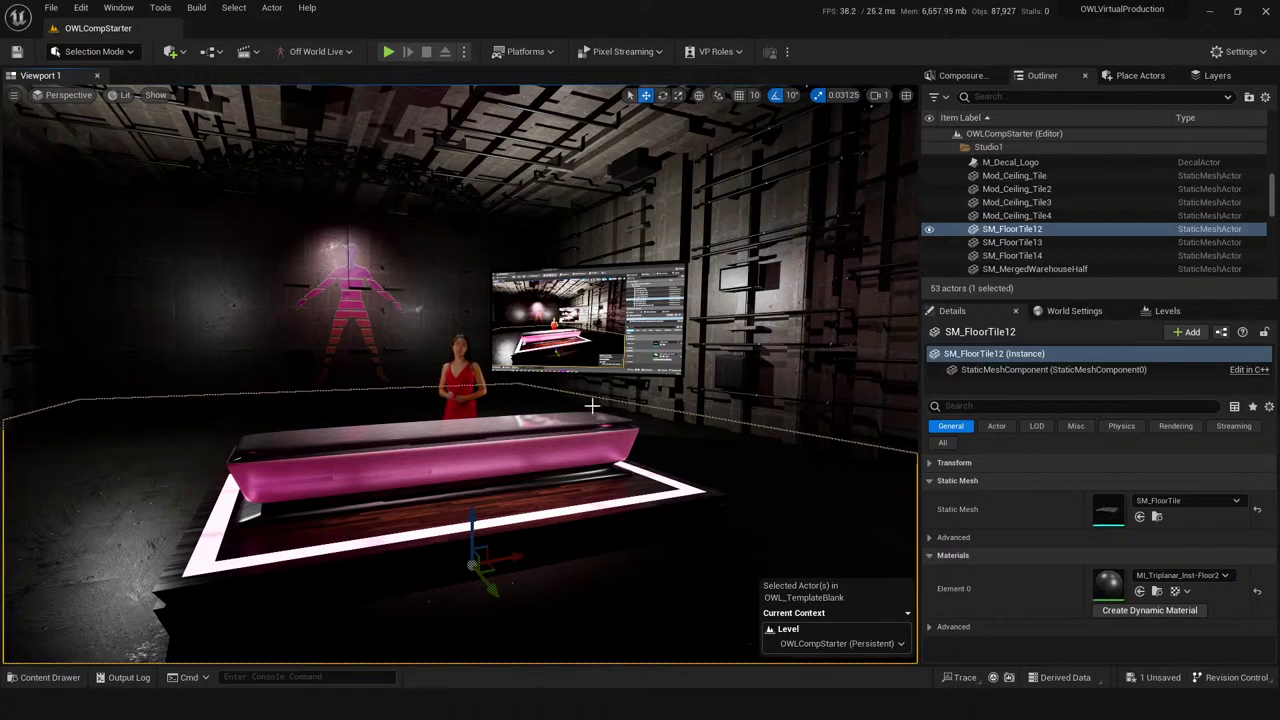
right_drag(526, 394, 592, 462)
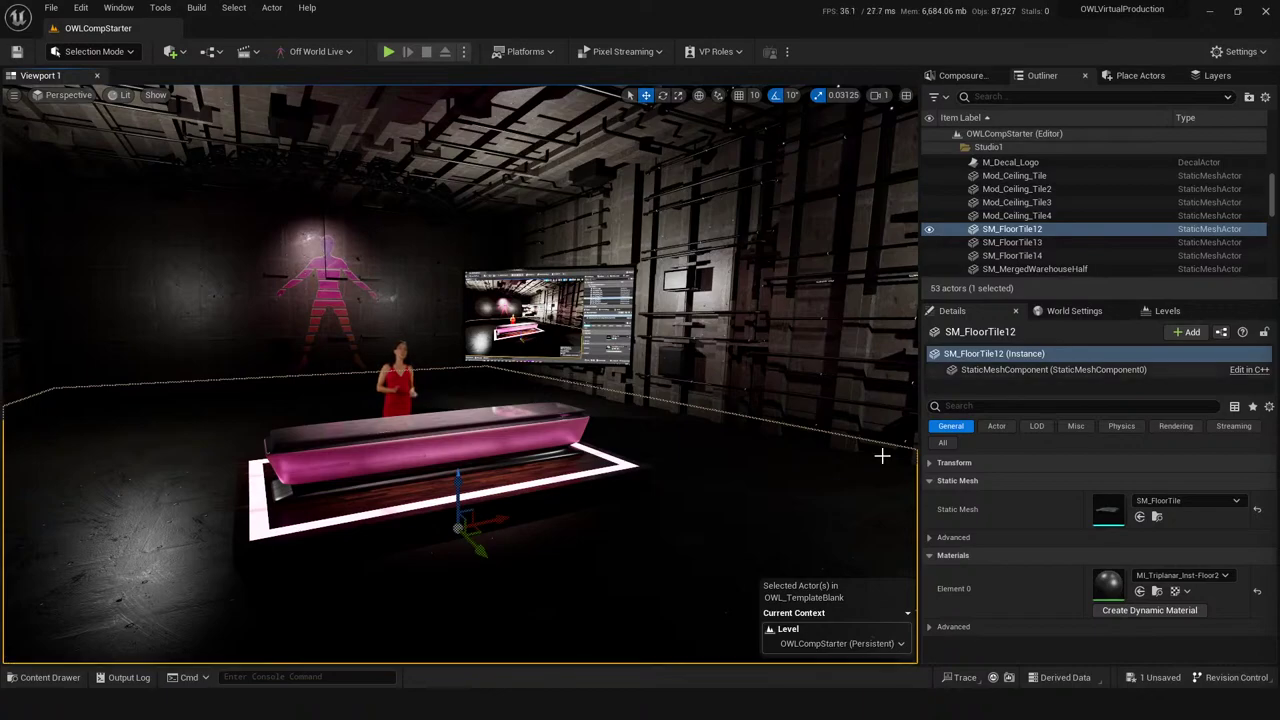
drag(640, 420, 637, 427)
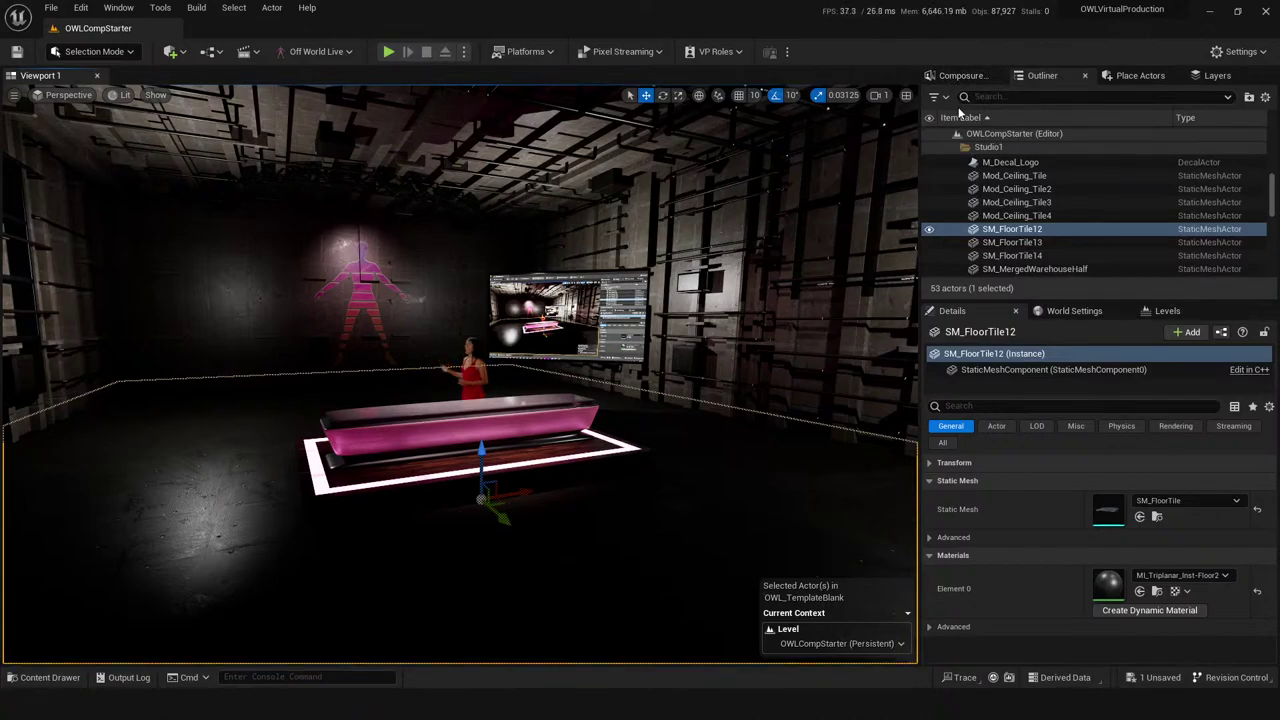
scroll(686, 460, up, 5)
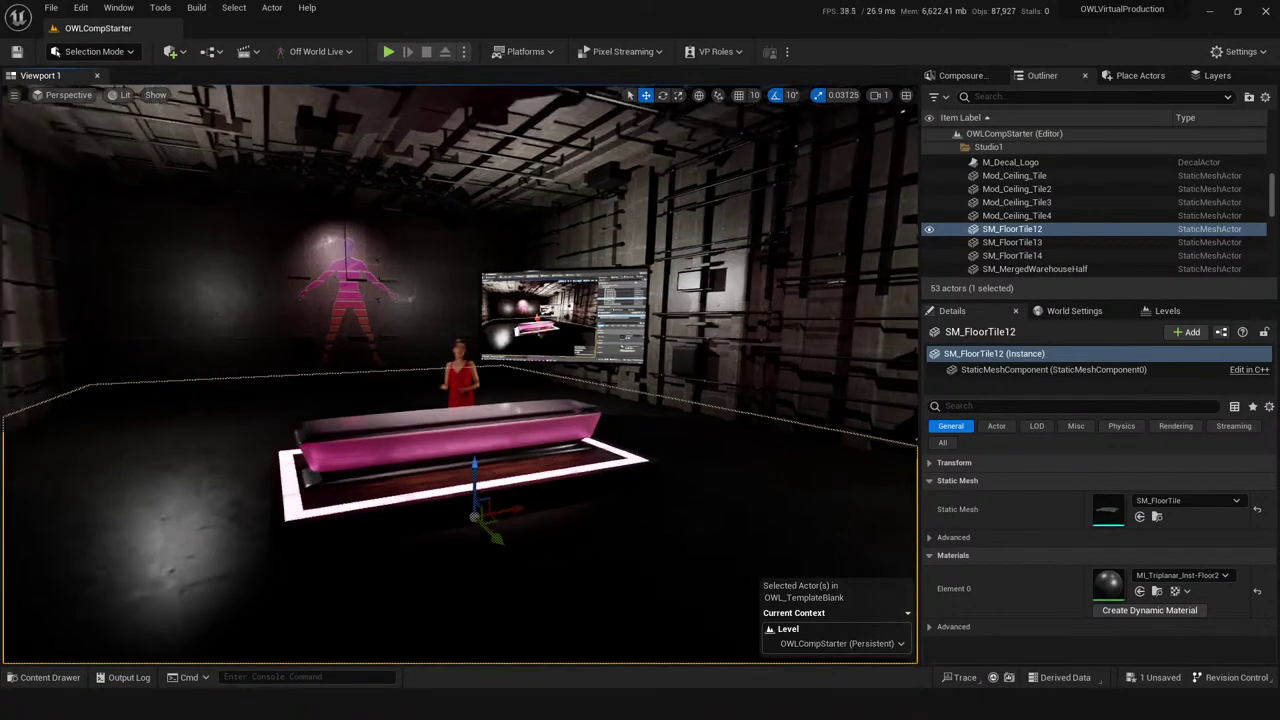
click(668, 335)
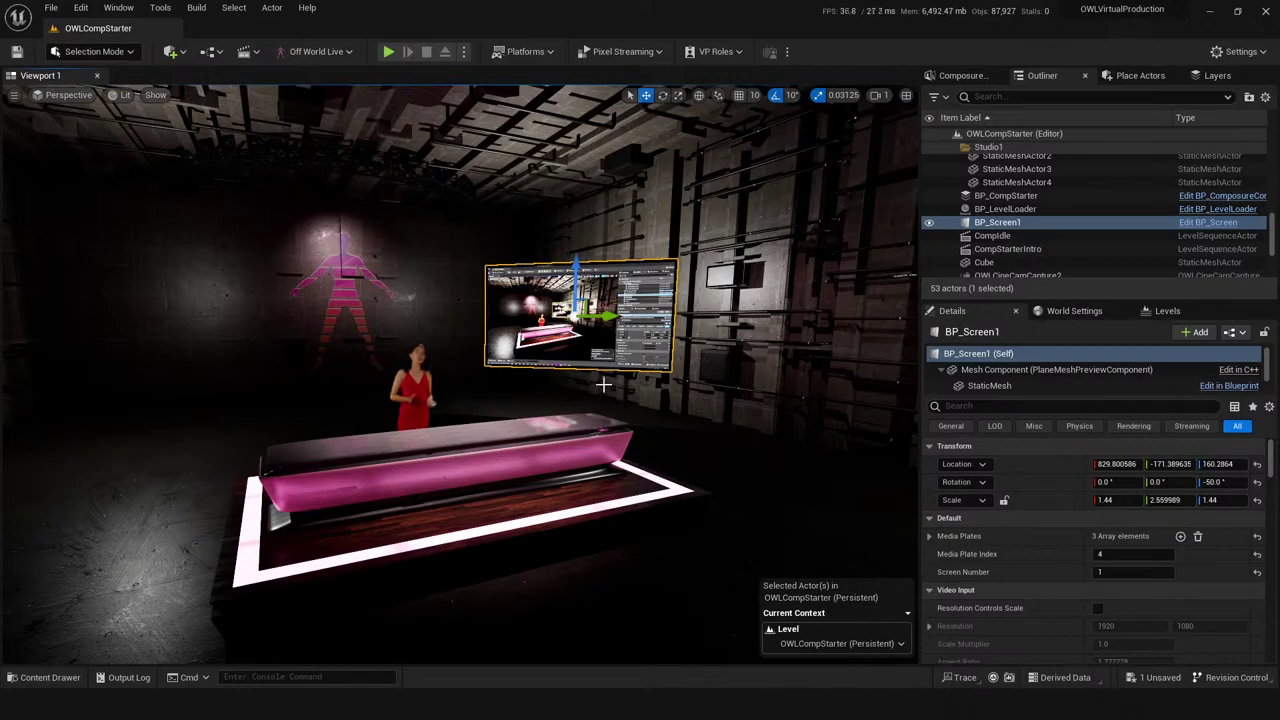
click(649, 398)
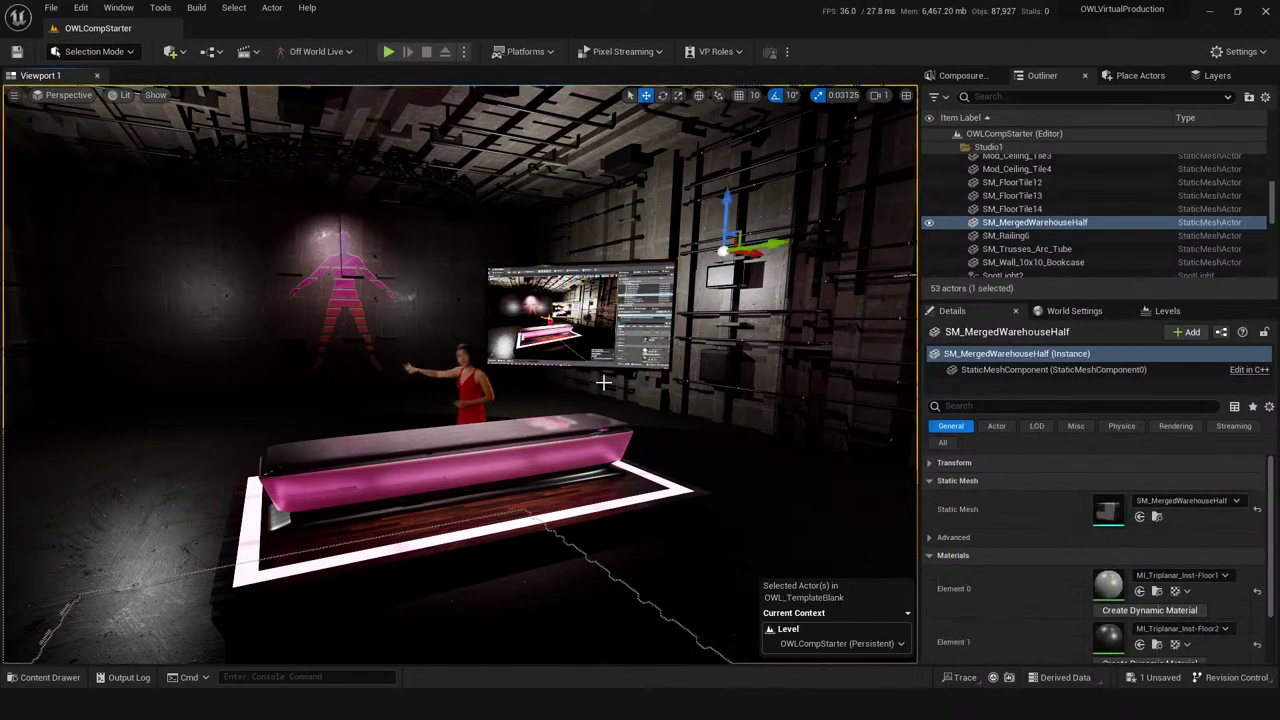
- Save the current level again
right_drag(624, 398, 585, 418)
key(ctrl+s)
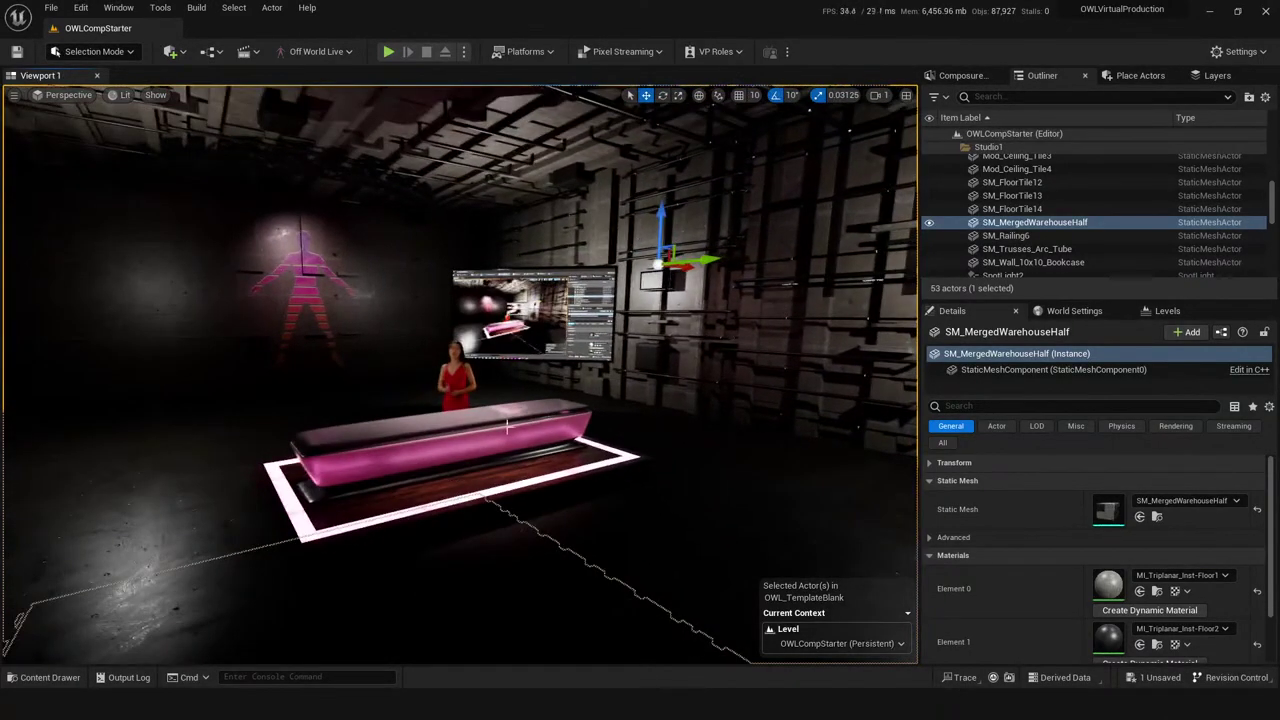
- Expand media_plate1 in the composite tree, and inspect the talent plane and the BP_CompStarter output in turn
click(975, 76)
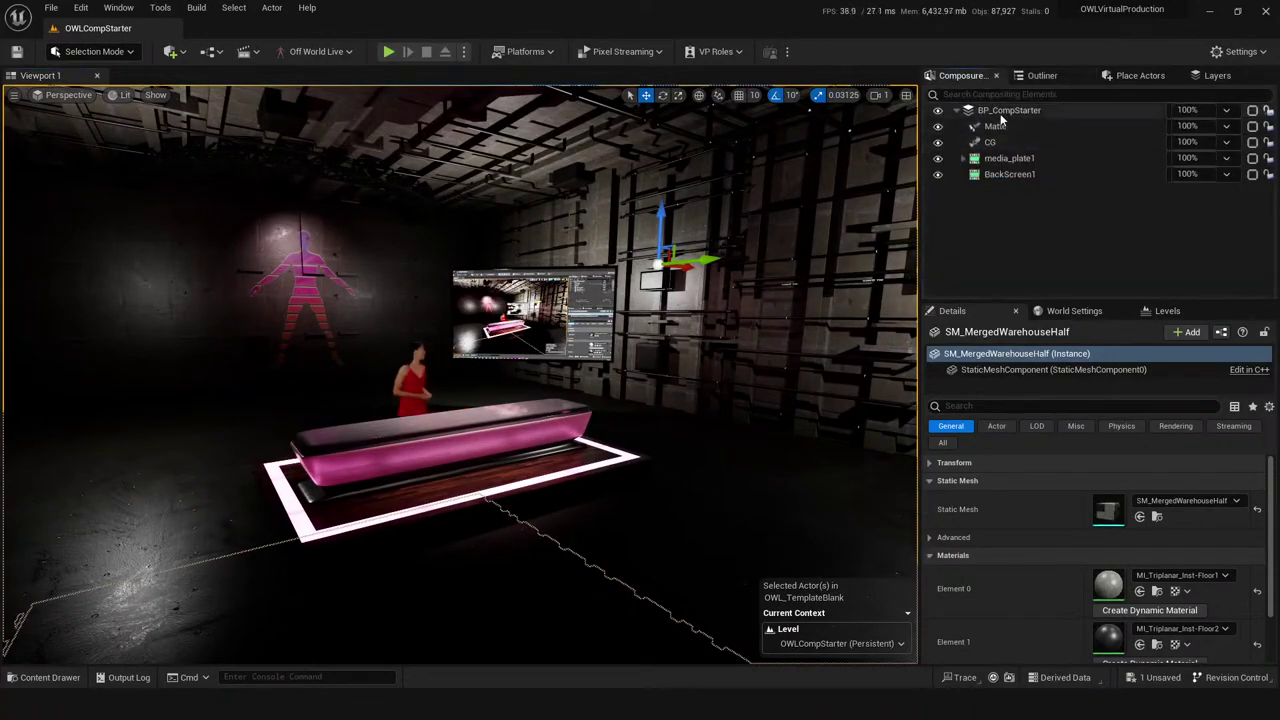
click(963, 158)
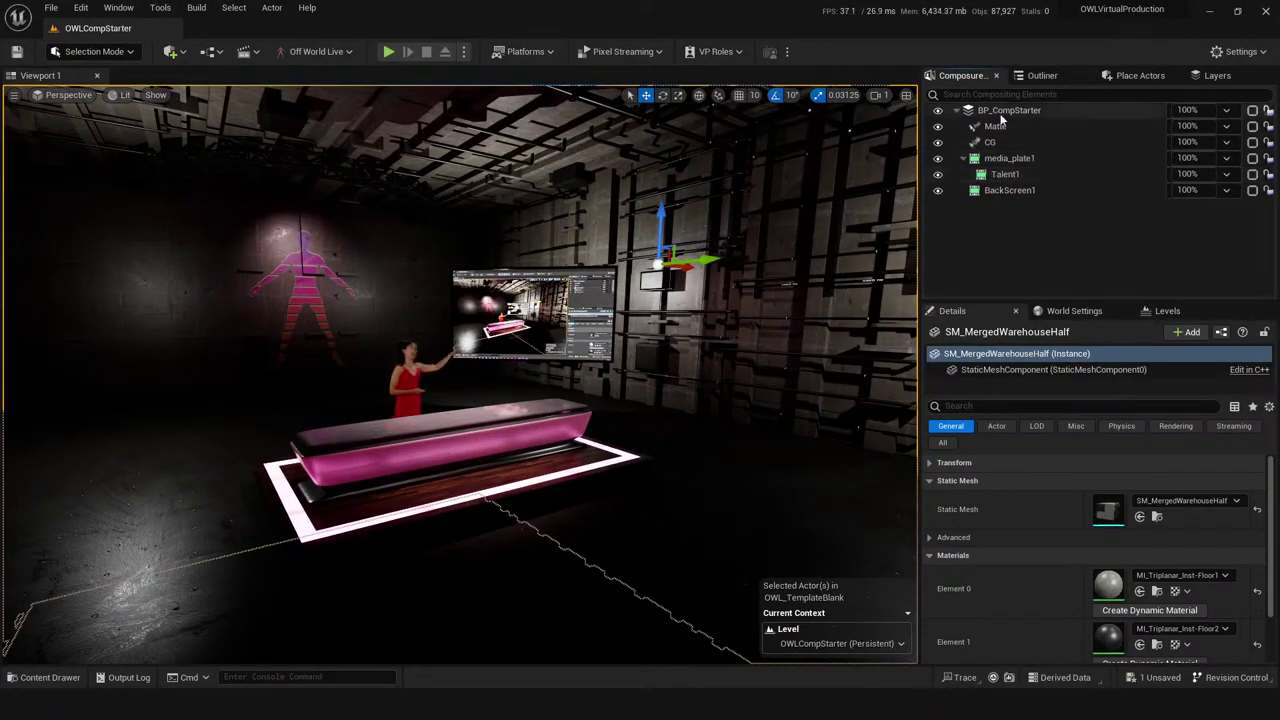
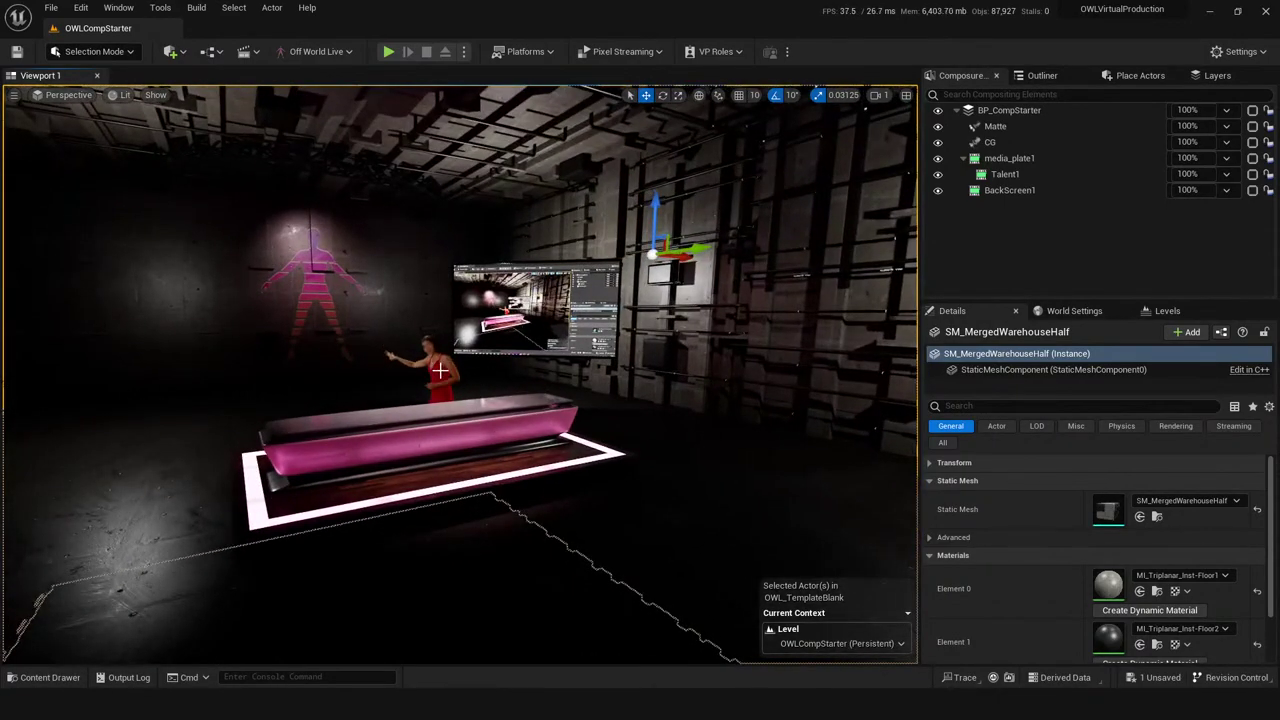
click(442, 376)
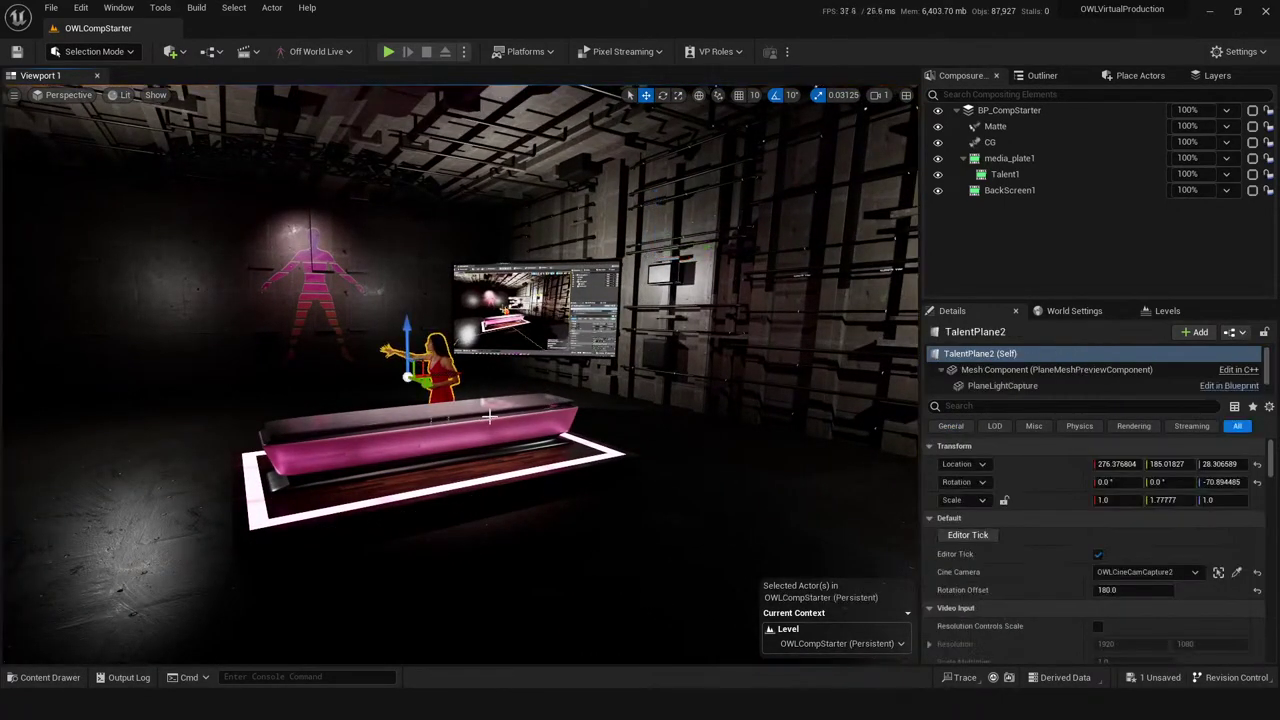
click(1000, 112)
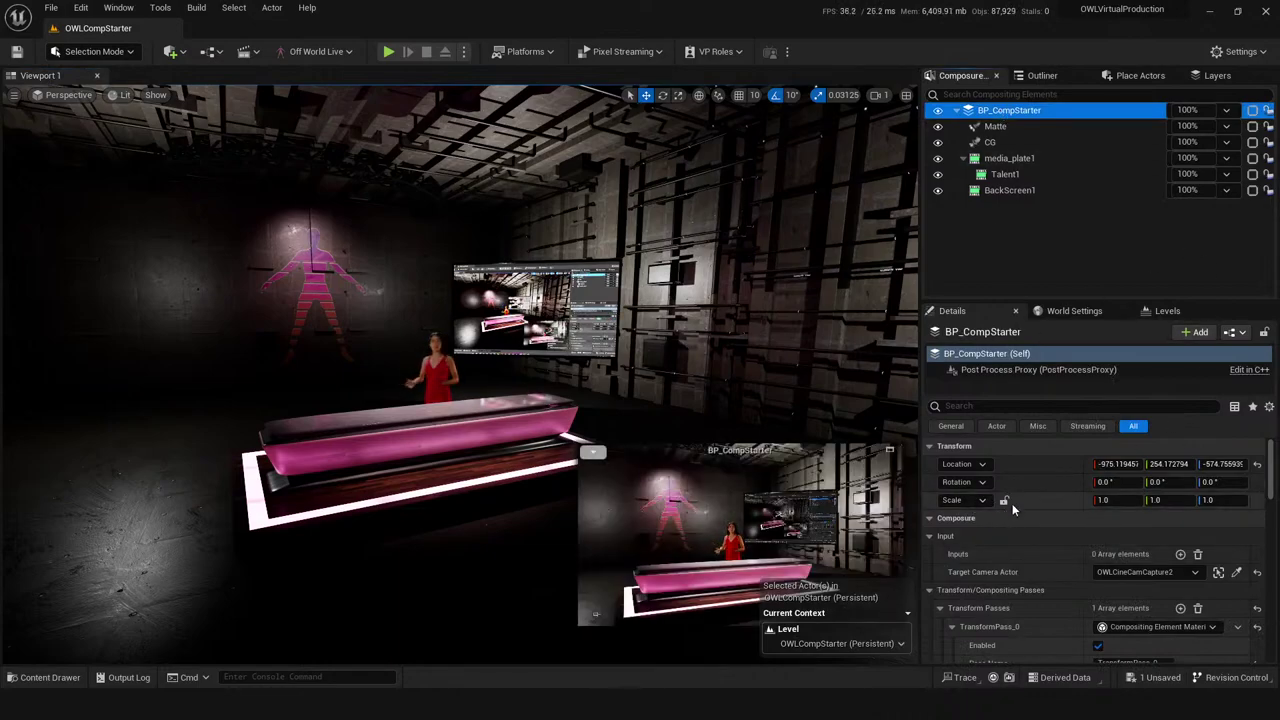
- Select media_plate1 and review the available input types for InputPass_0, keeping OWLSpout Input Pass
click(1020, 159)
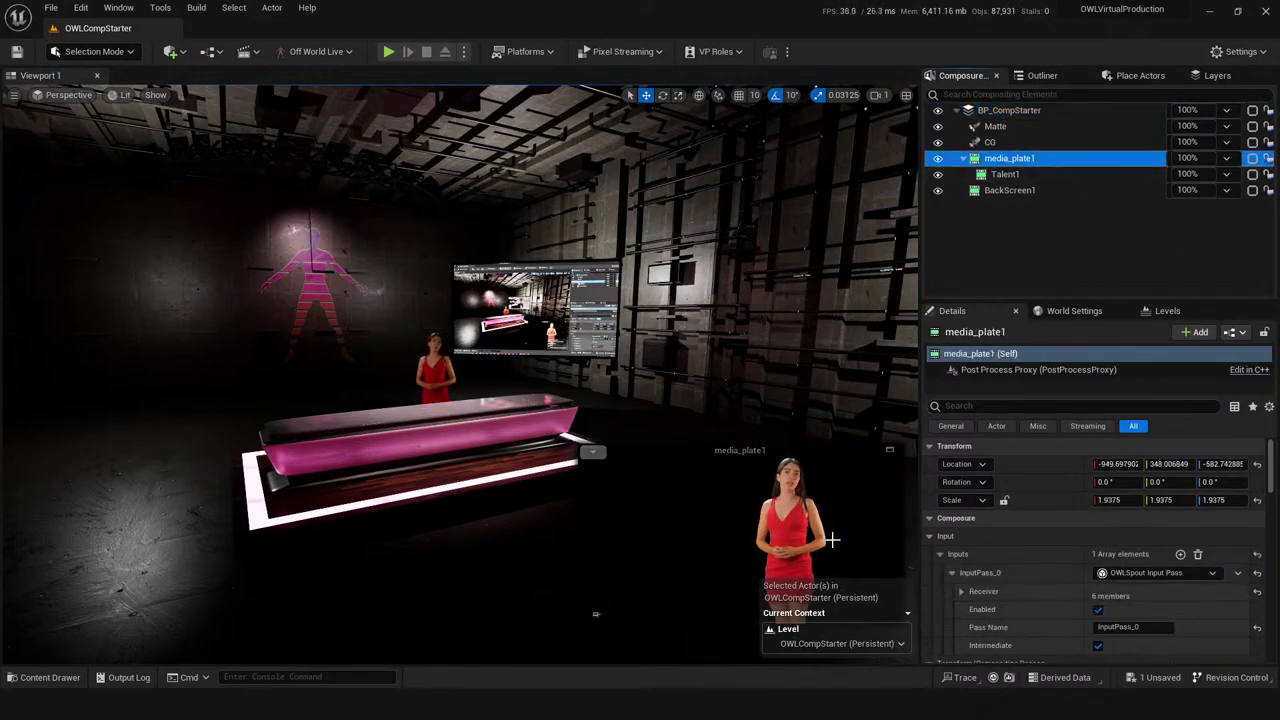
scroll(1020, 540, down, 1)
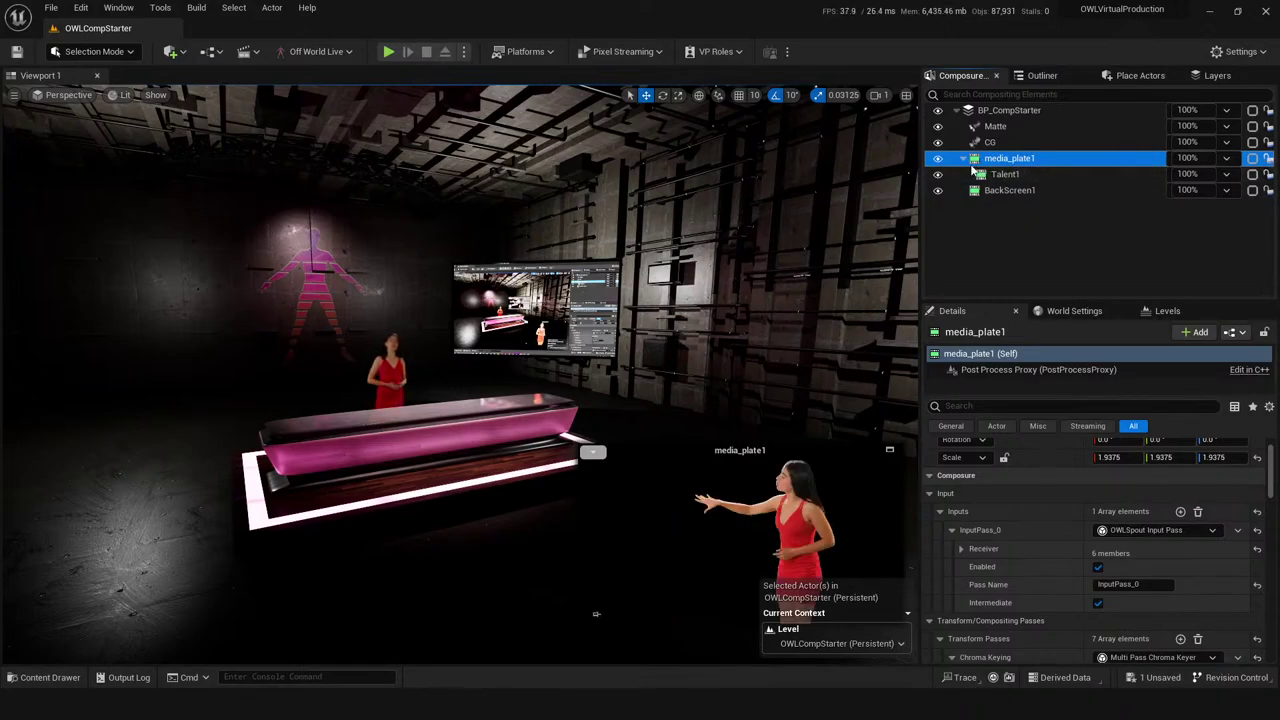
click(1128, 533)
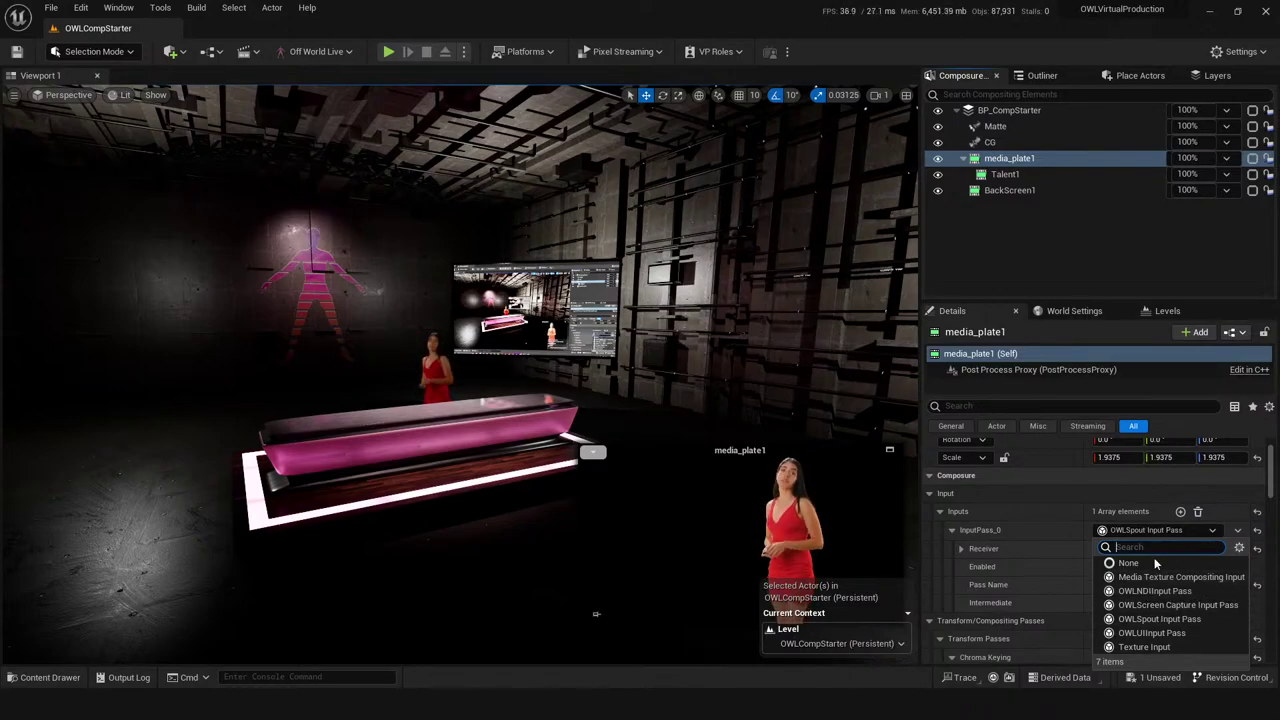
click(1058, 537)
scroll(1026, 554, down, 1)
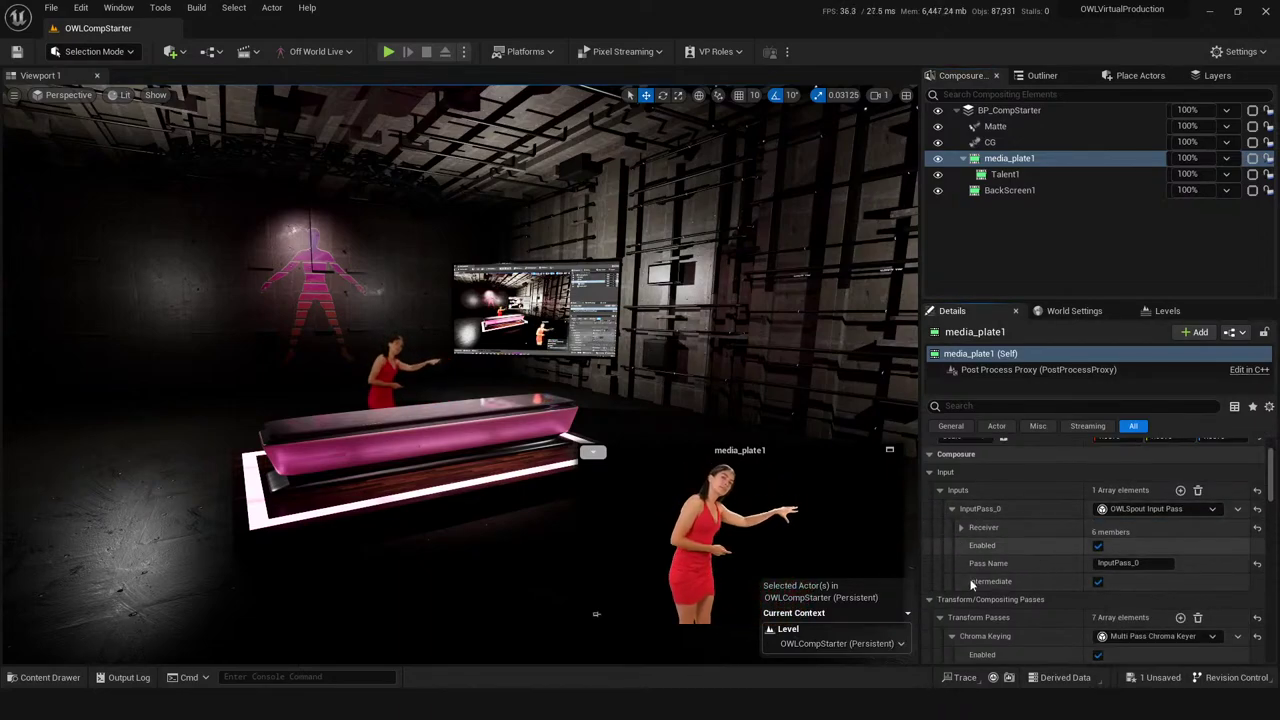
- Collapse the Chroma Keying pass of media_plate1 to review its list of transform passes
scroll(1034, 525, down, 4)
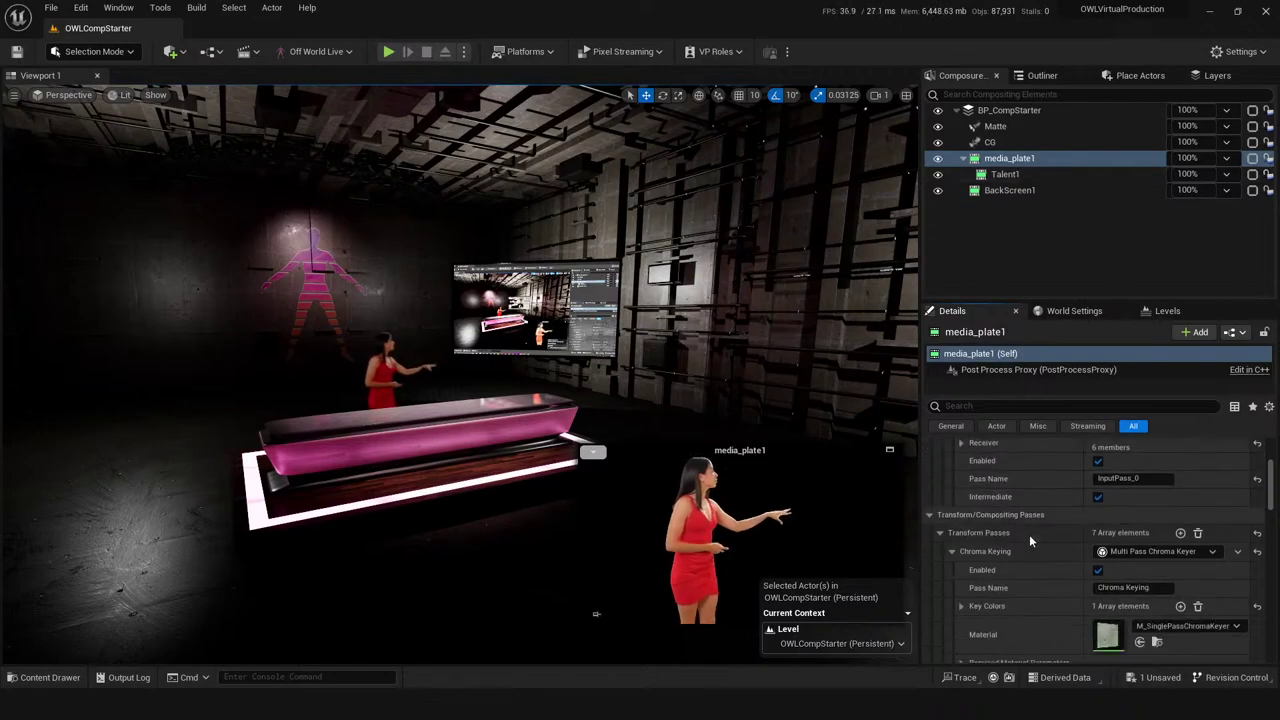
scroll(1040, 537, down, 3)
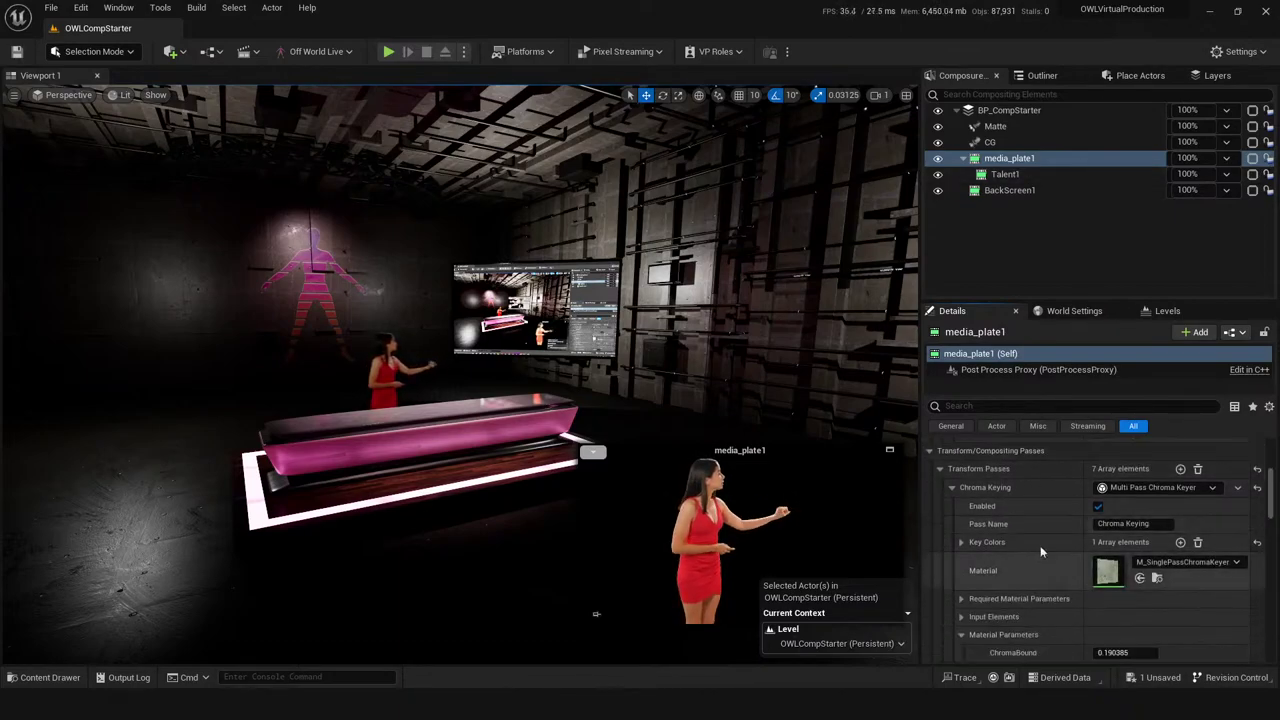
click(953, 488)
right_click(956, 490)
click(989, 511)
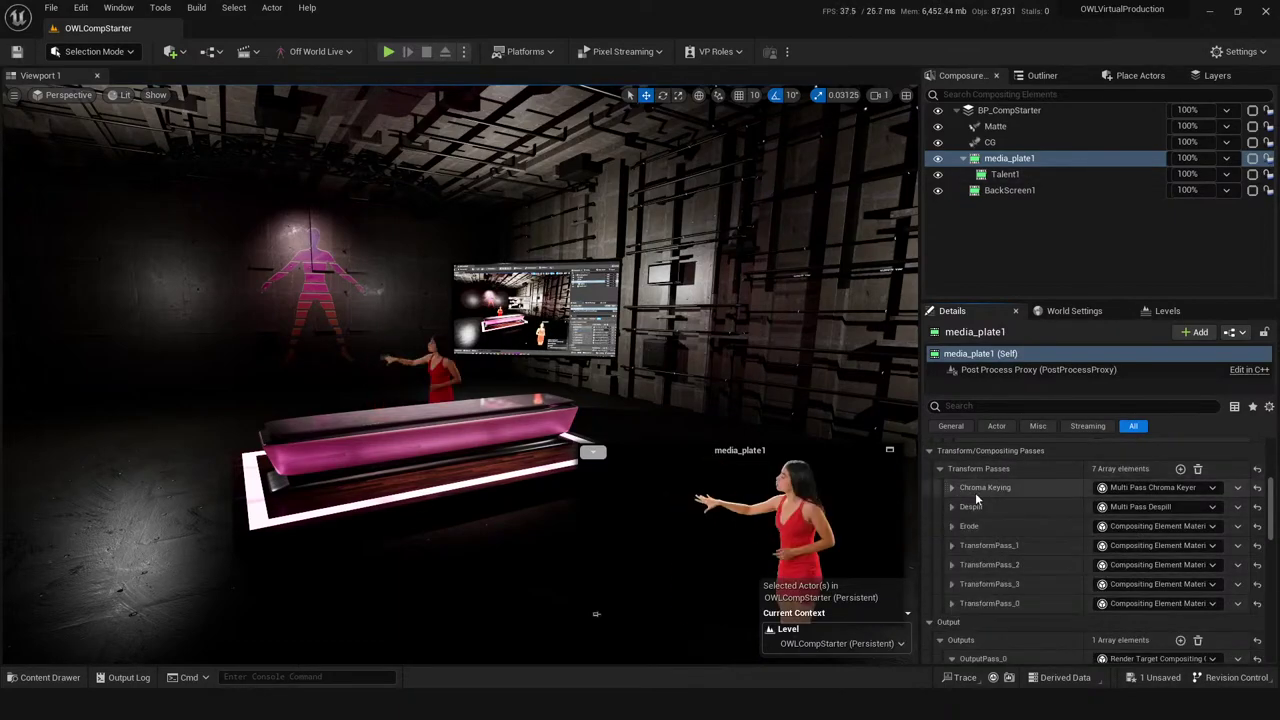
- Expand the input elements and material parameters of media_plate1's TransformPass_1, and set Crop Top to about 0.03
click(950, 544)
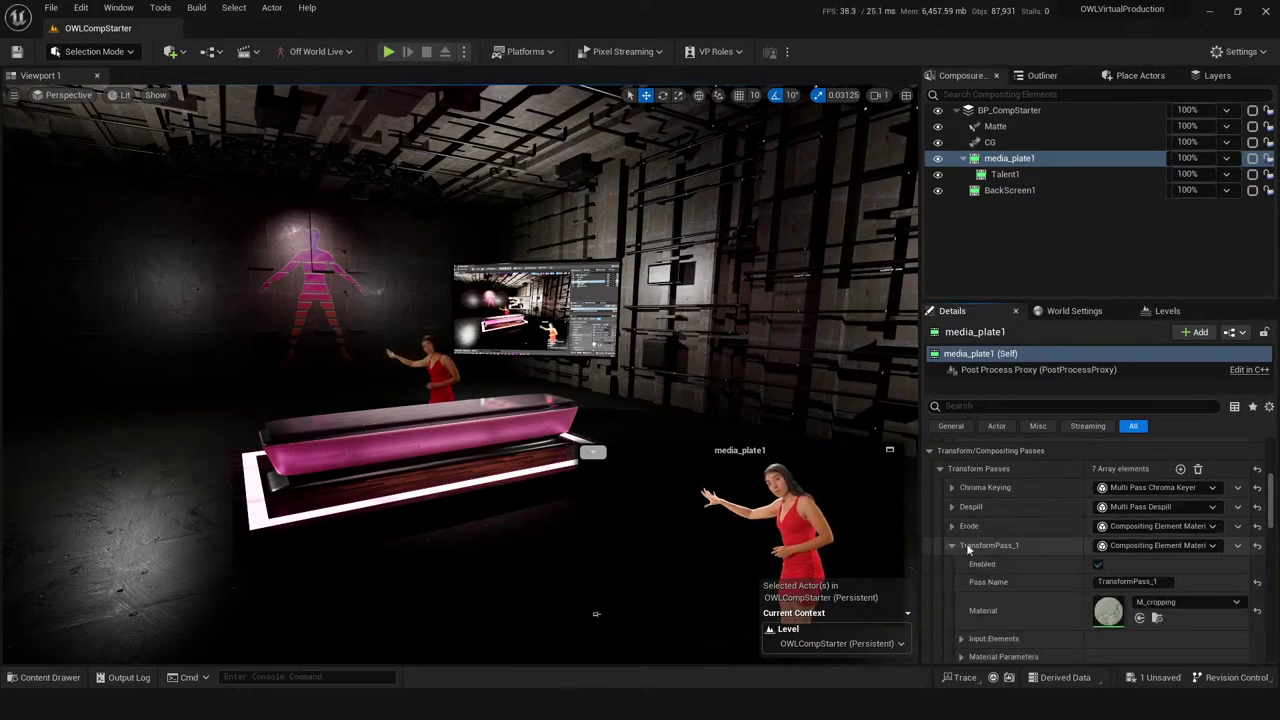
scroll(972, 544, down, 2)
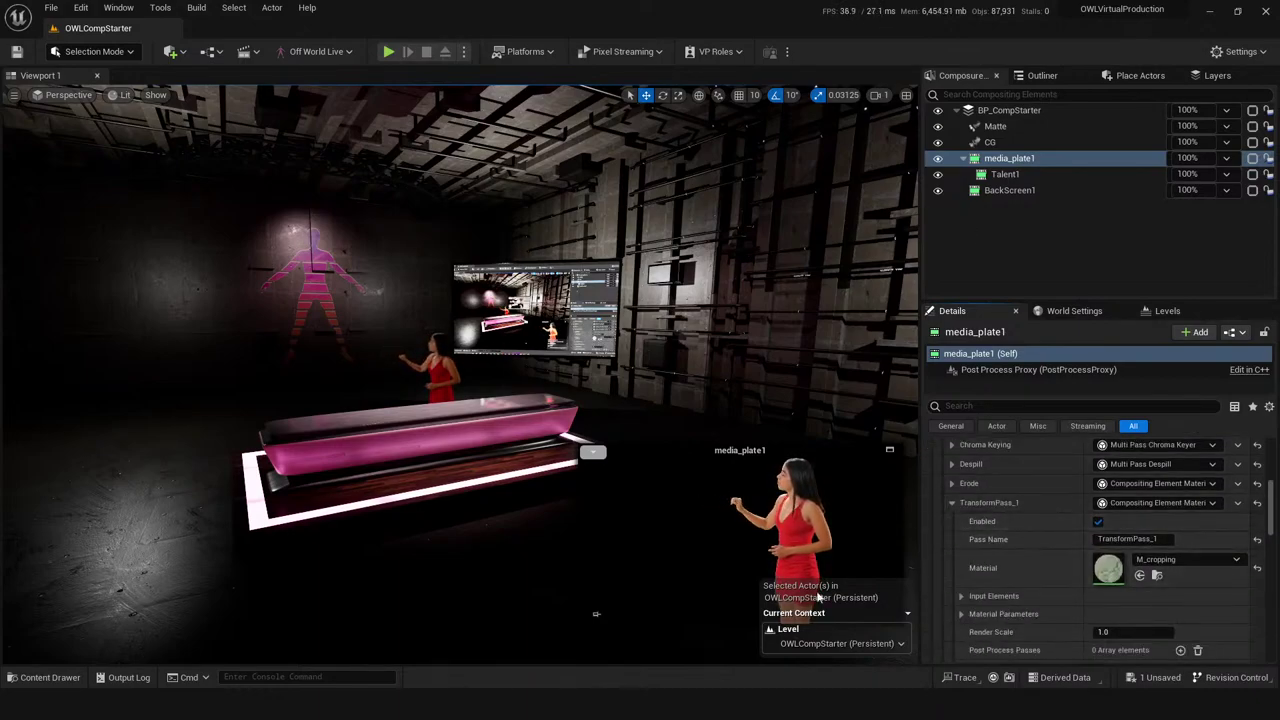
click(960, 596)
scroll(985, 615, down, 2)
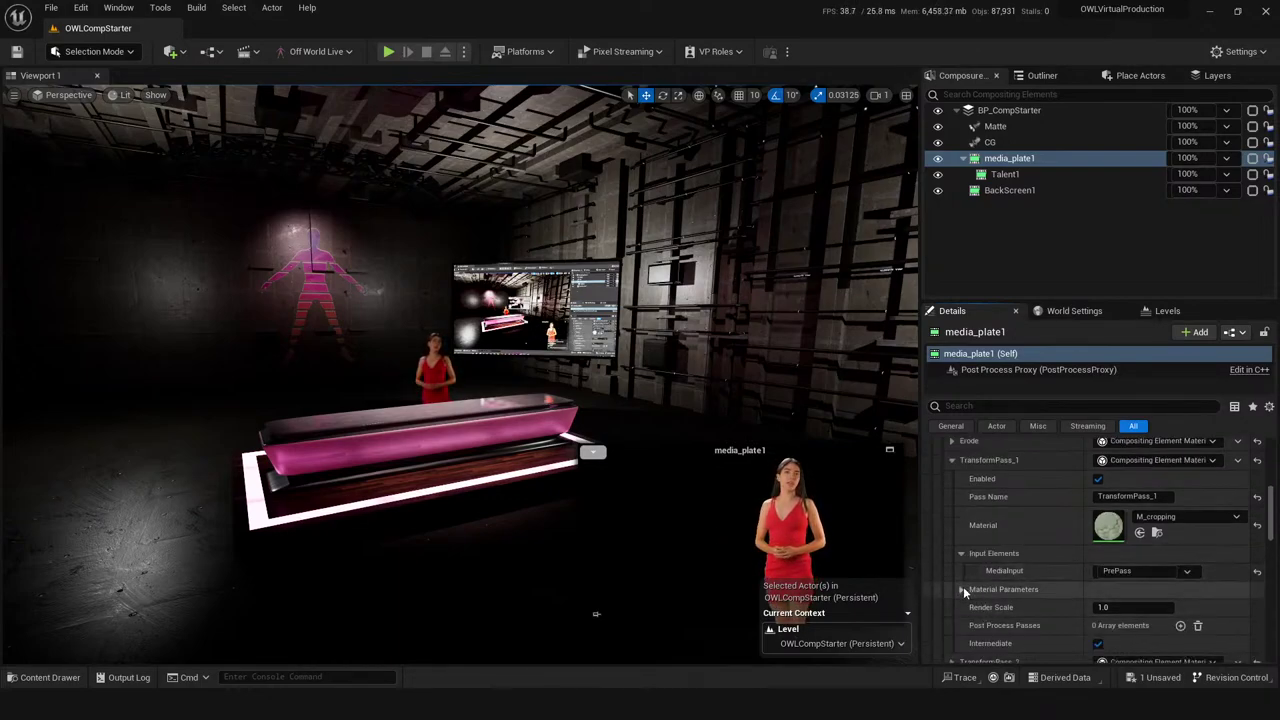
click(963, 587)
scroll(1064, 591, down, 2)
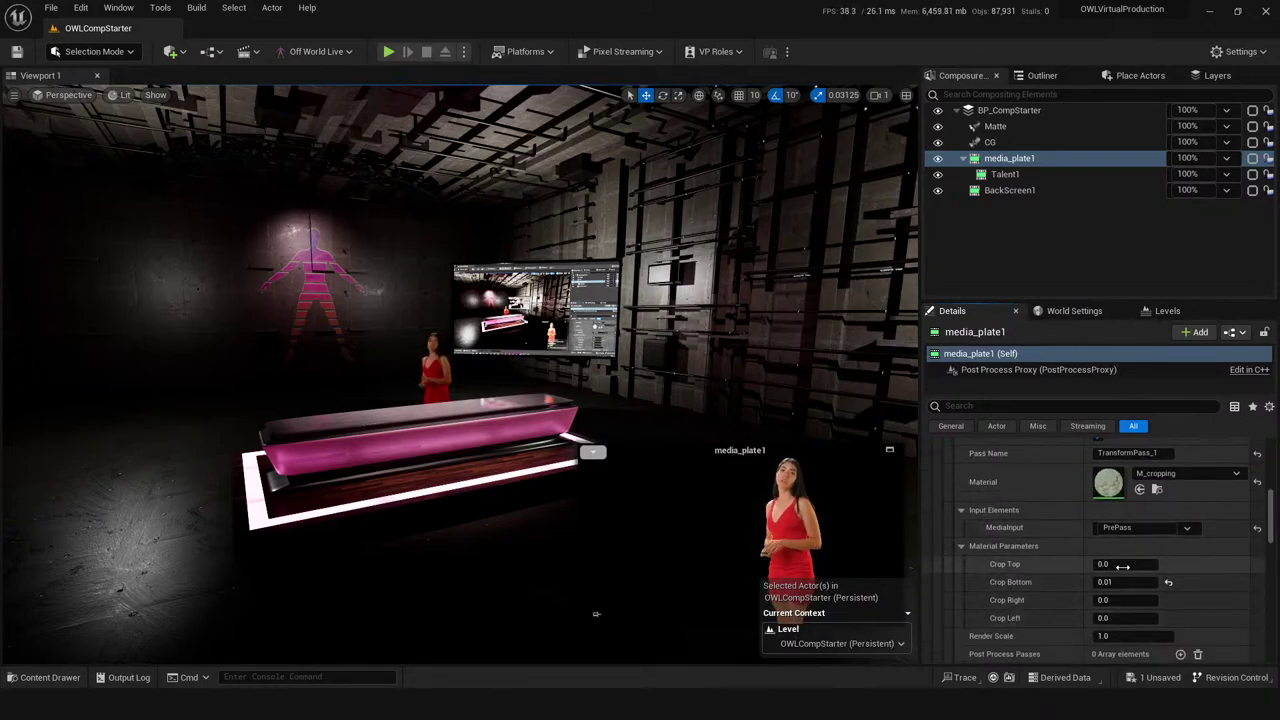
drag(1120, 567, 1100, 603)
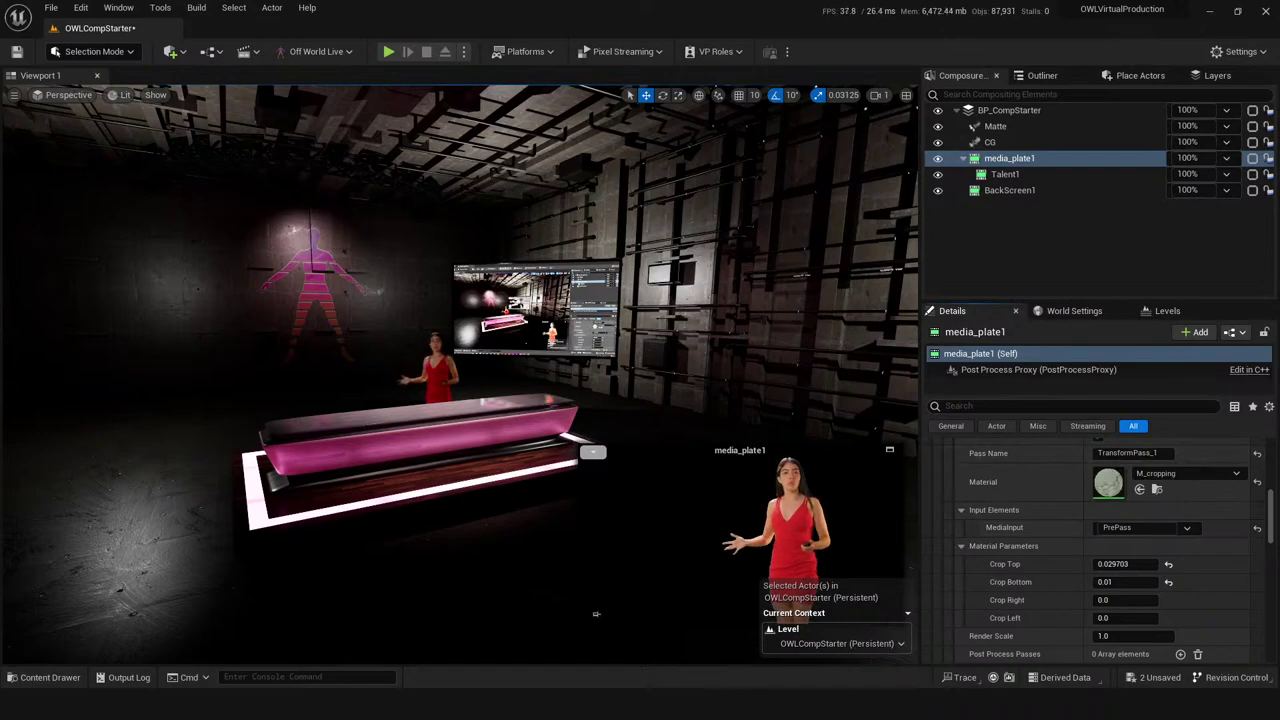
- Inspect the settings of media_plate1's TransformPass_2 colour grading pass and collapse it again
scroll(1018, 476, down, 3)
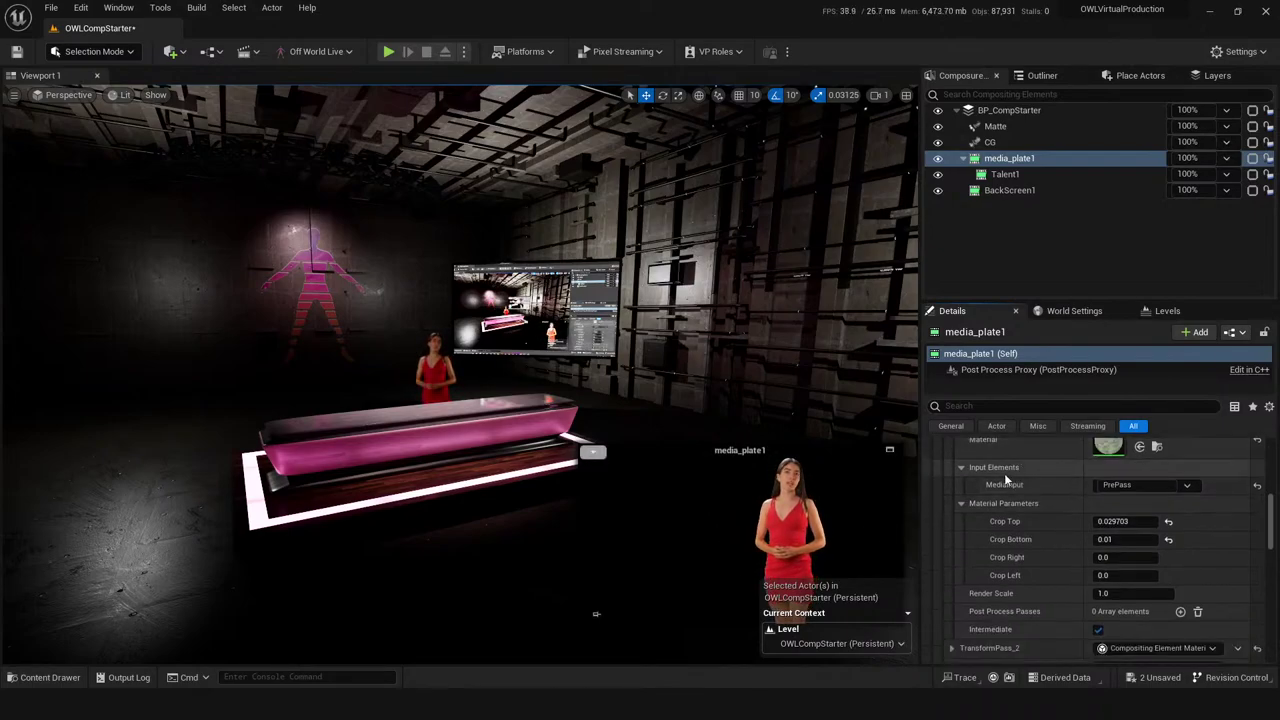
click(952, 584)
scroll(984, 571, down, 2)
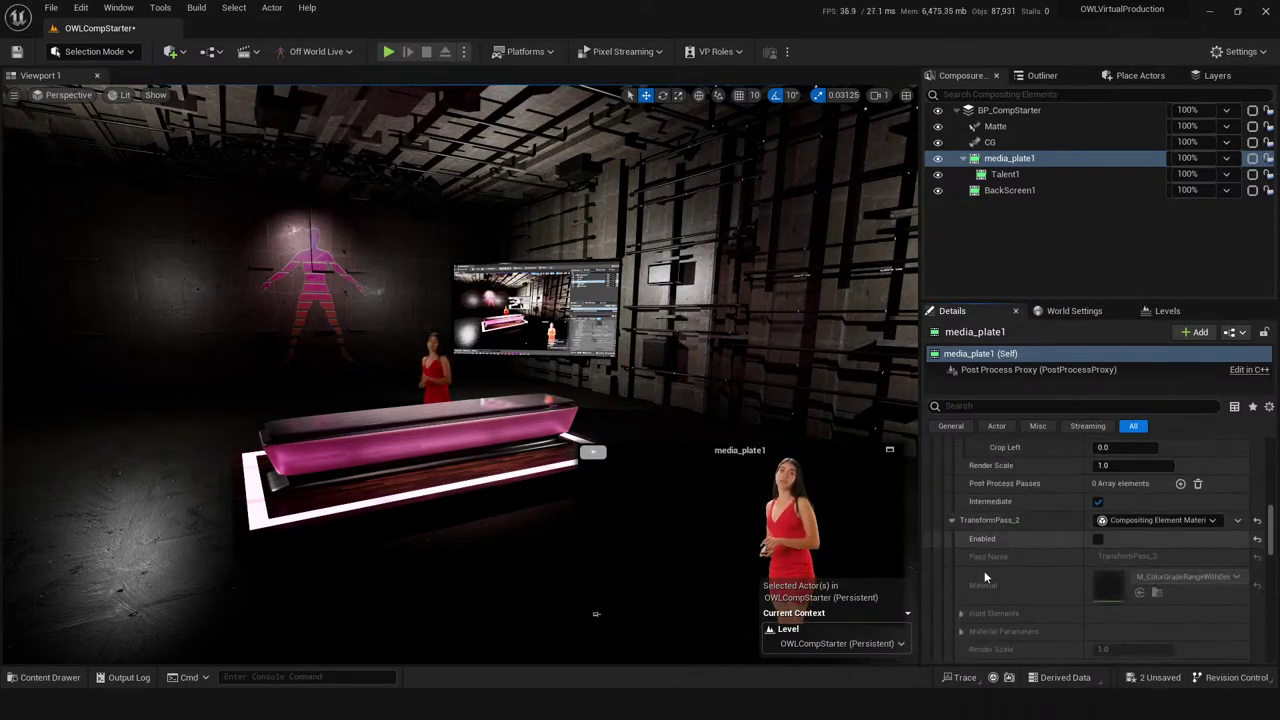
click(951, 520)
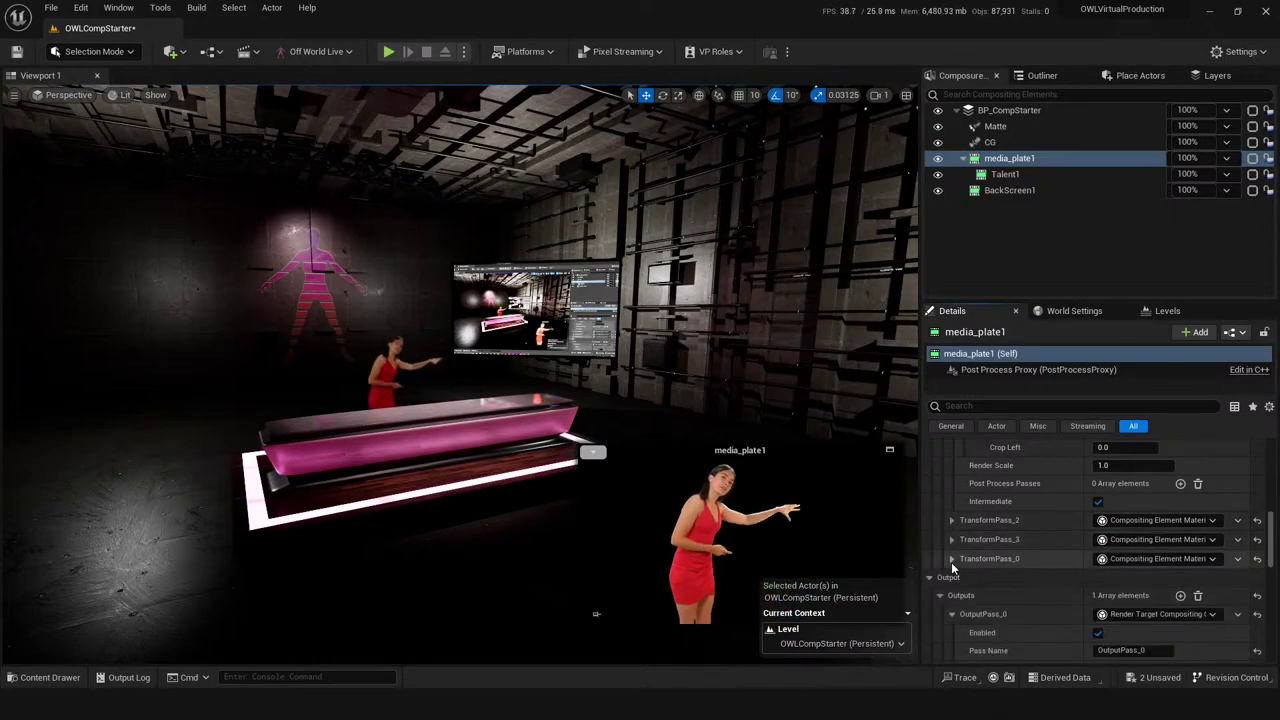
- Try the PP_VHS effect by enabling media_plate1's TransformPass_0, and disable it again
click(951, 559)
click(1098, 578)
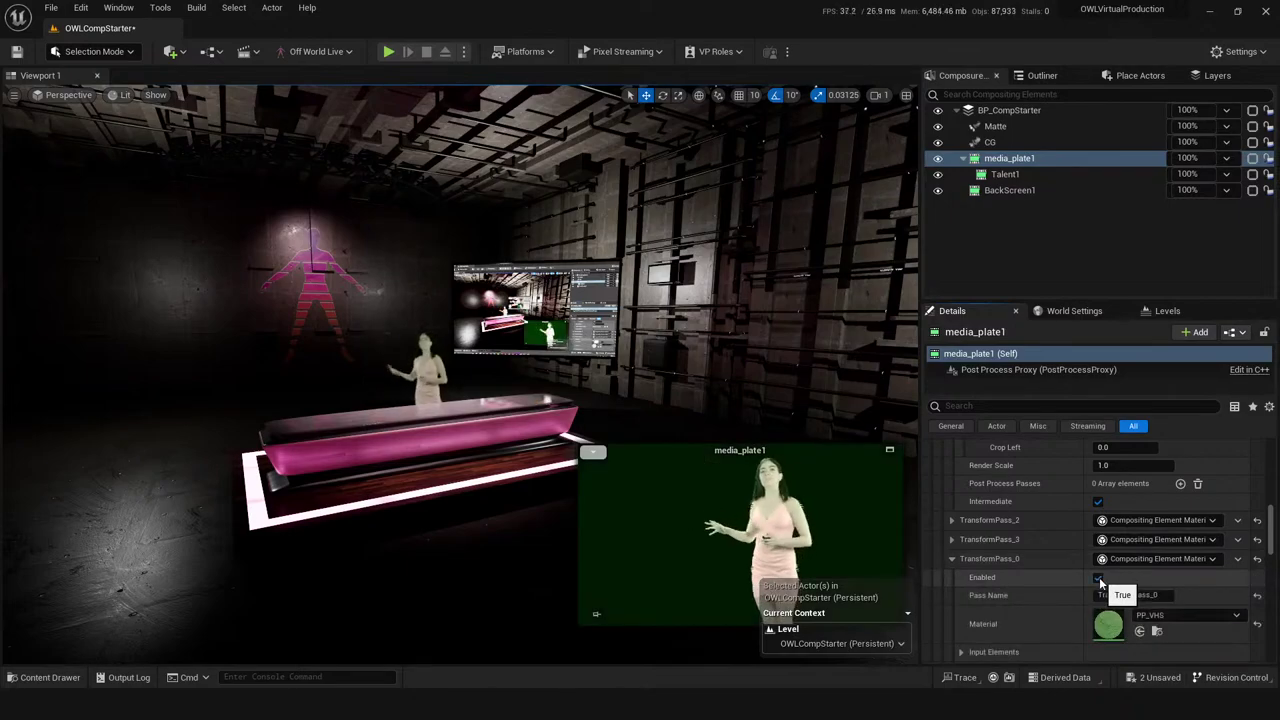
click(1098, 578)
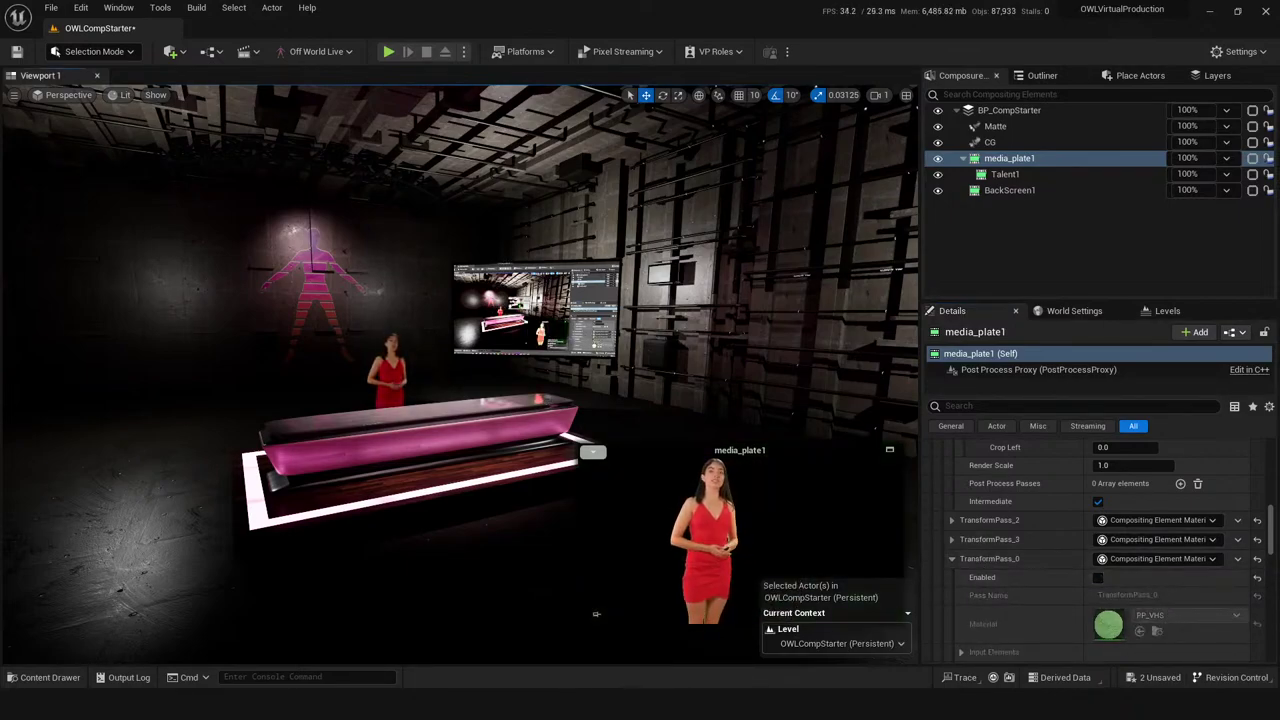
- Compare the composite previews of Talent1 and media_plate1 by selecting them alternately
drag(566, 412, 590, 395)
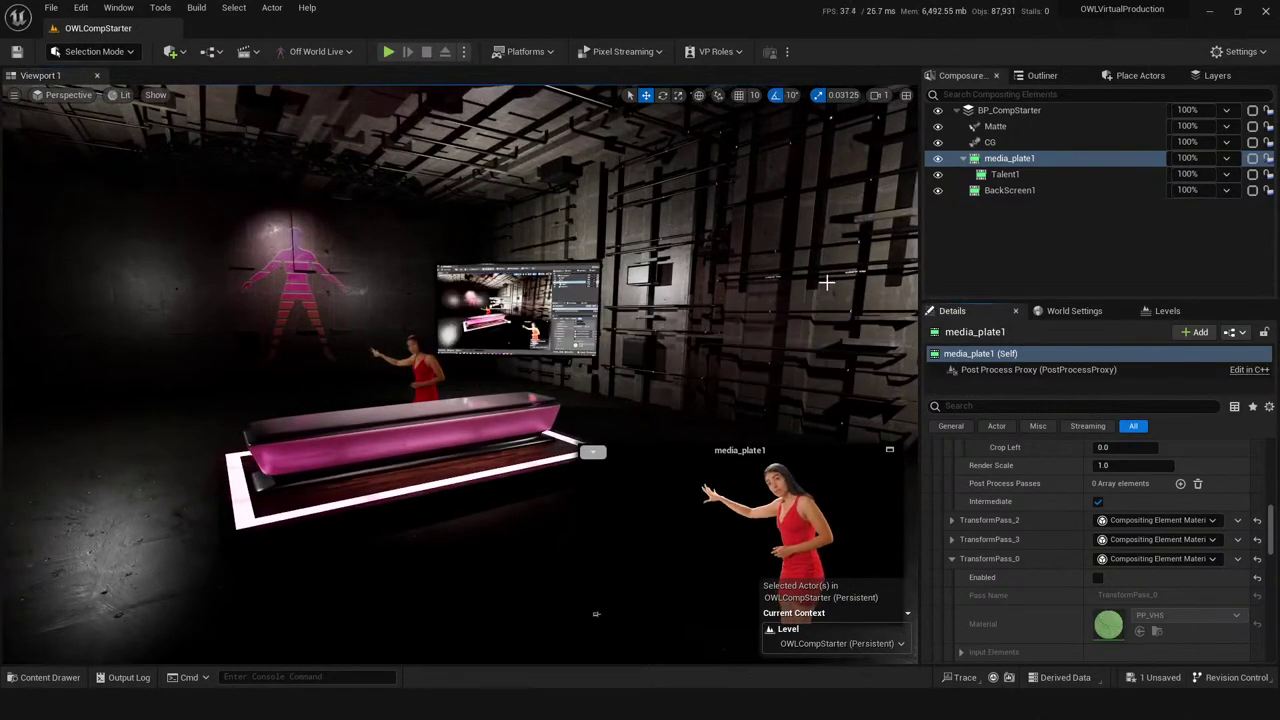
click(1013, 172)
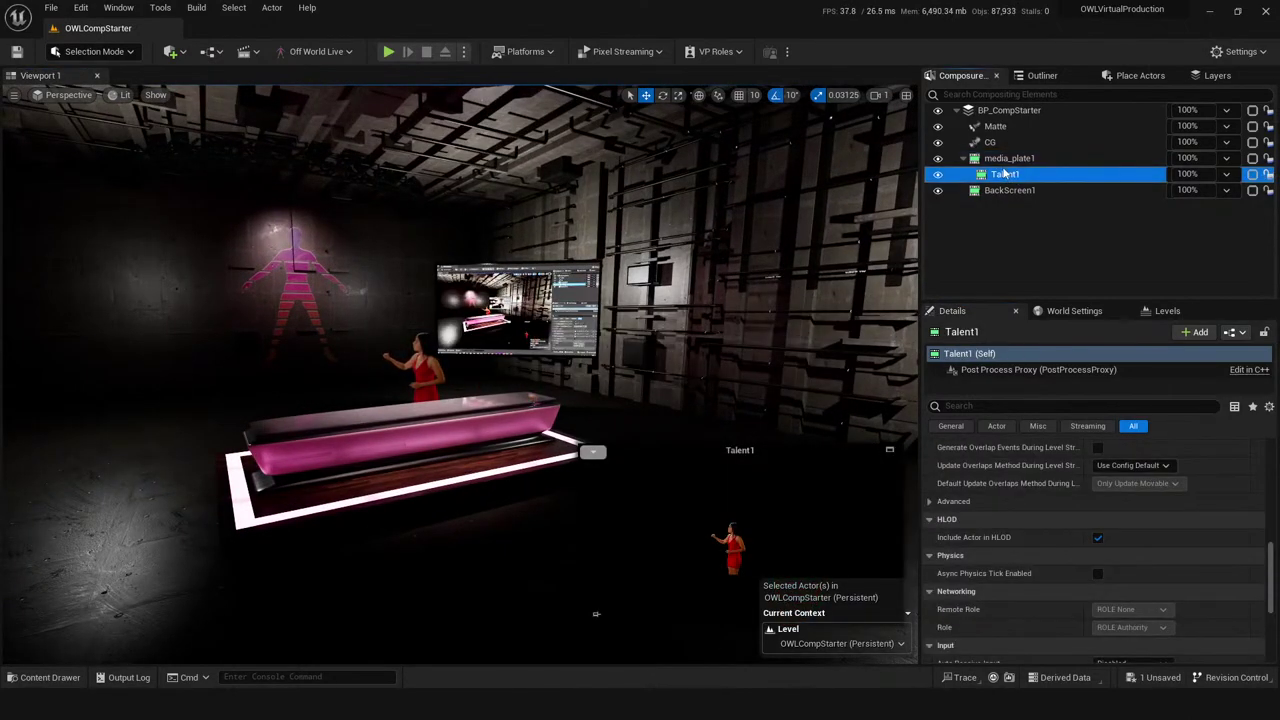
click(997, 165)
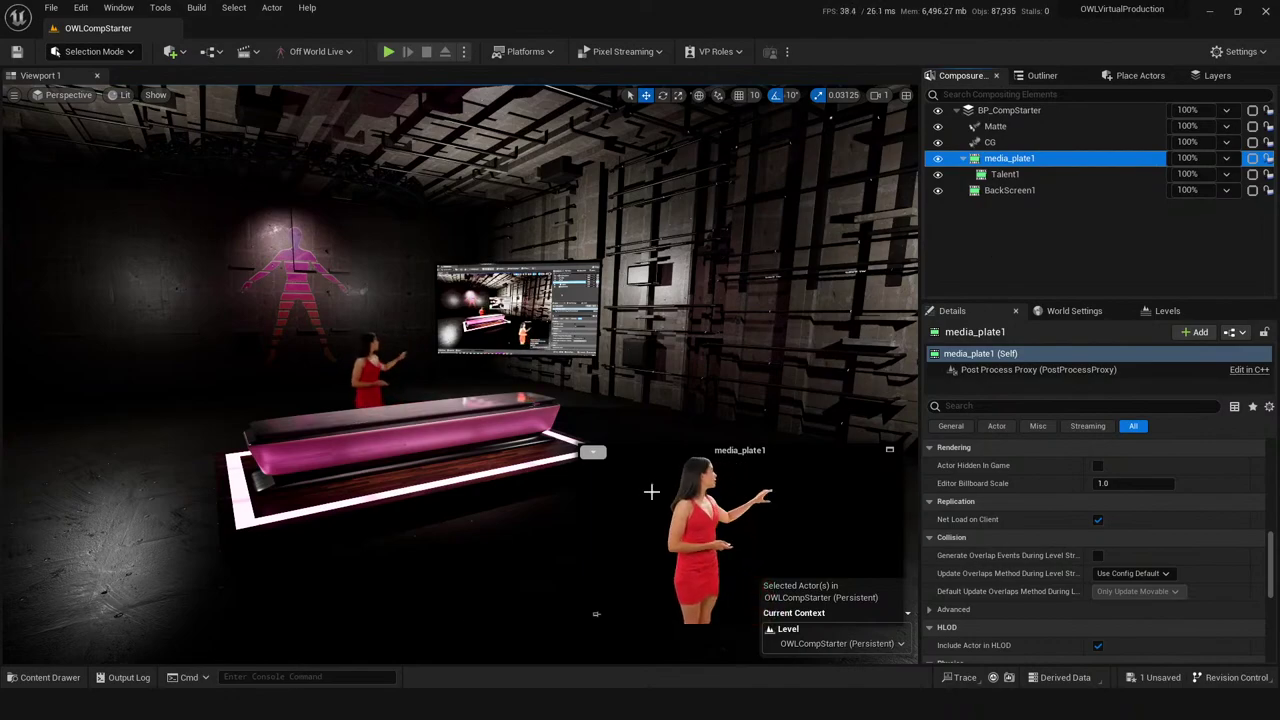
click(1011, 174)
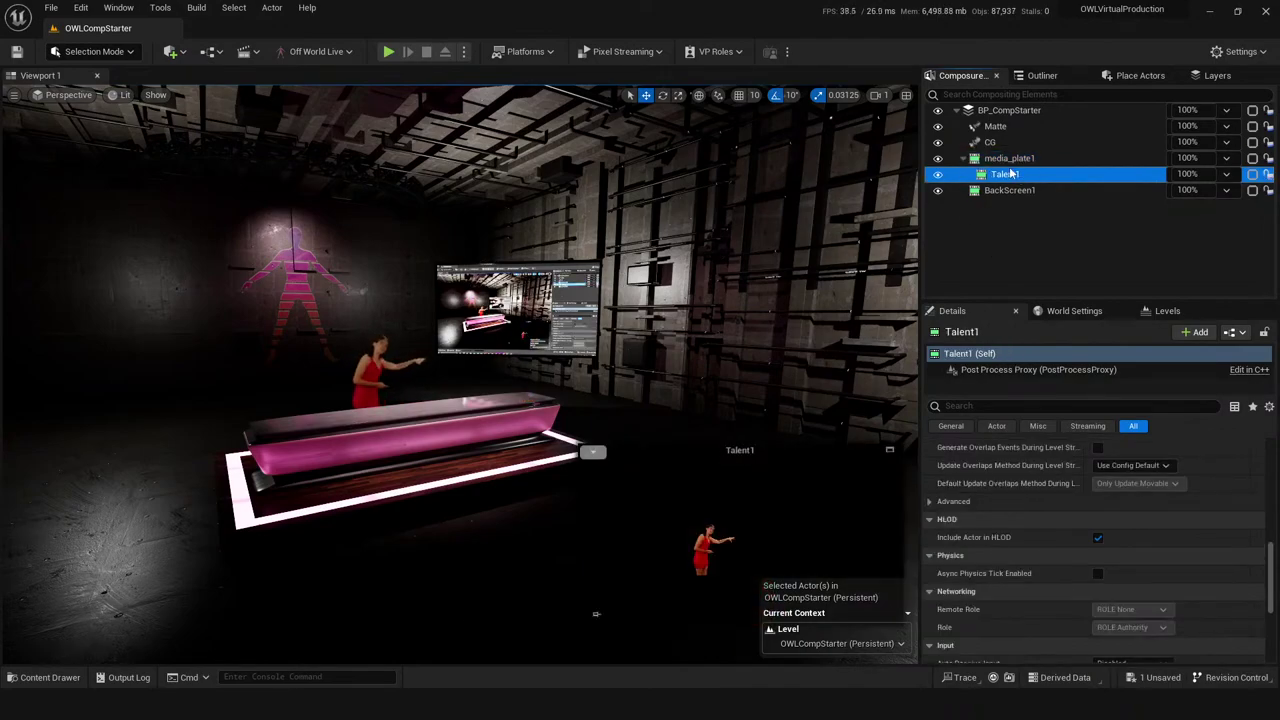
click(1008, 158)
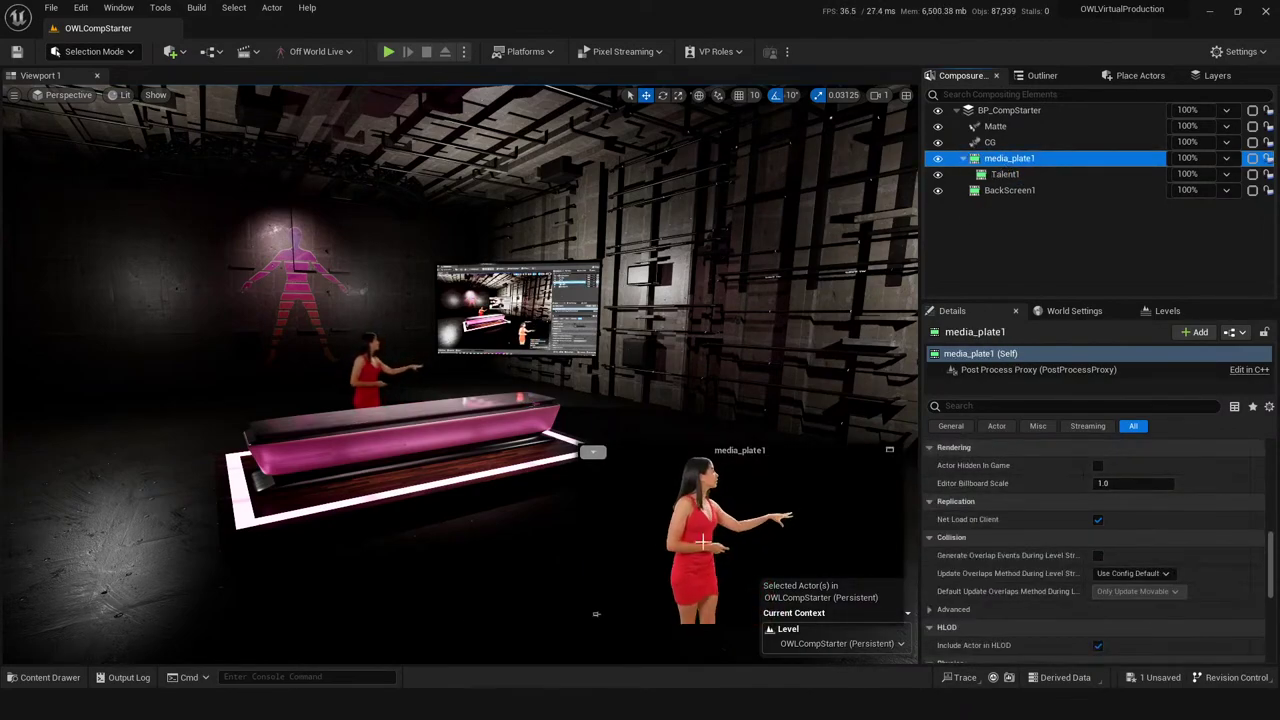
- Inspect the Despill pass among media_plate1's transform passes and collapse it again
scroll(1030, 560, up, 10)
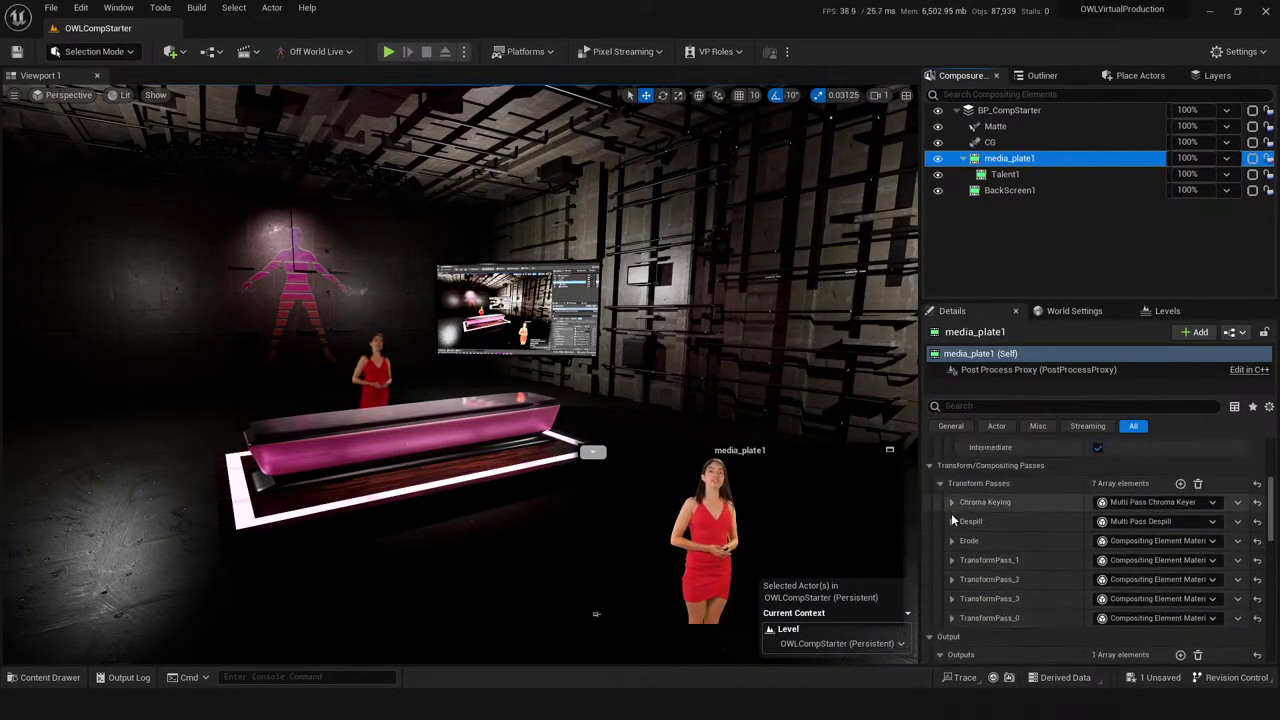
click(951, 519)
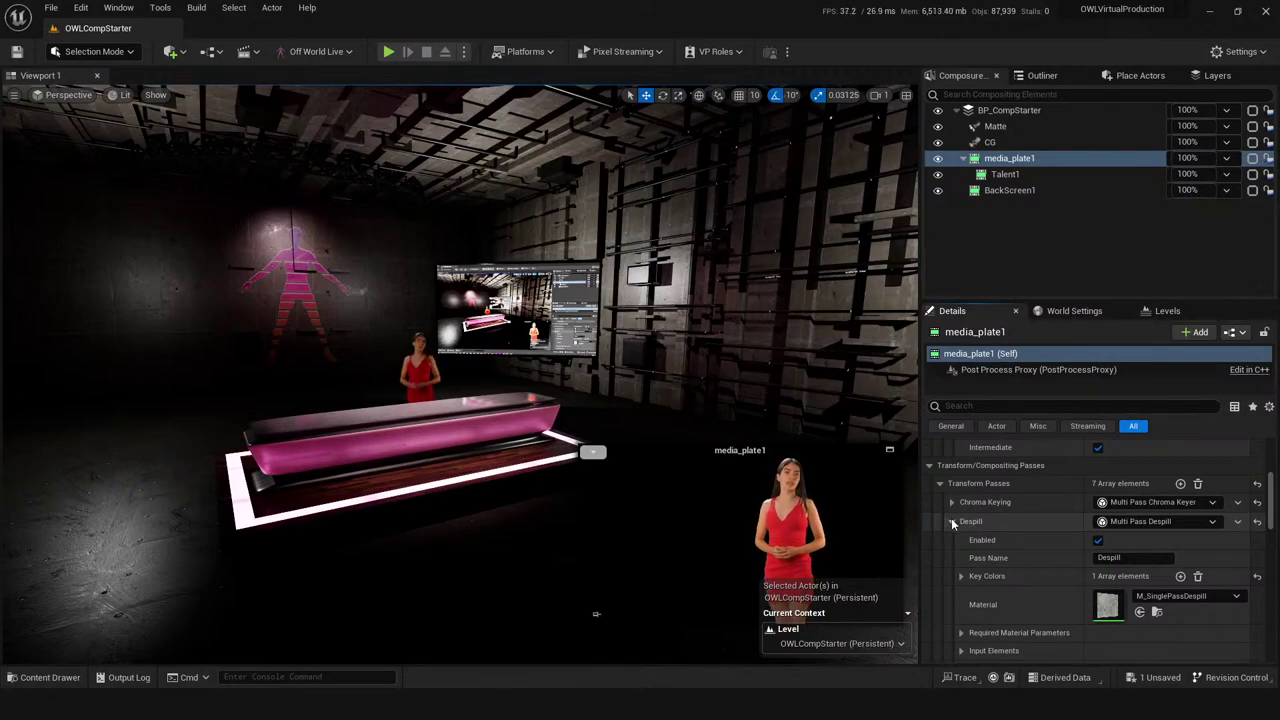
click(951, 518)
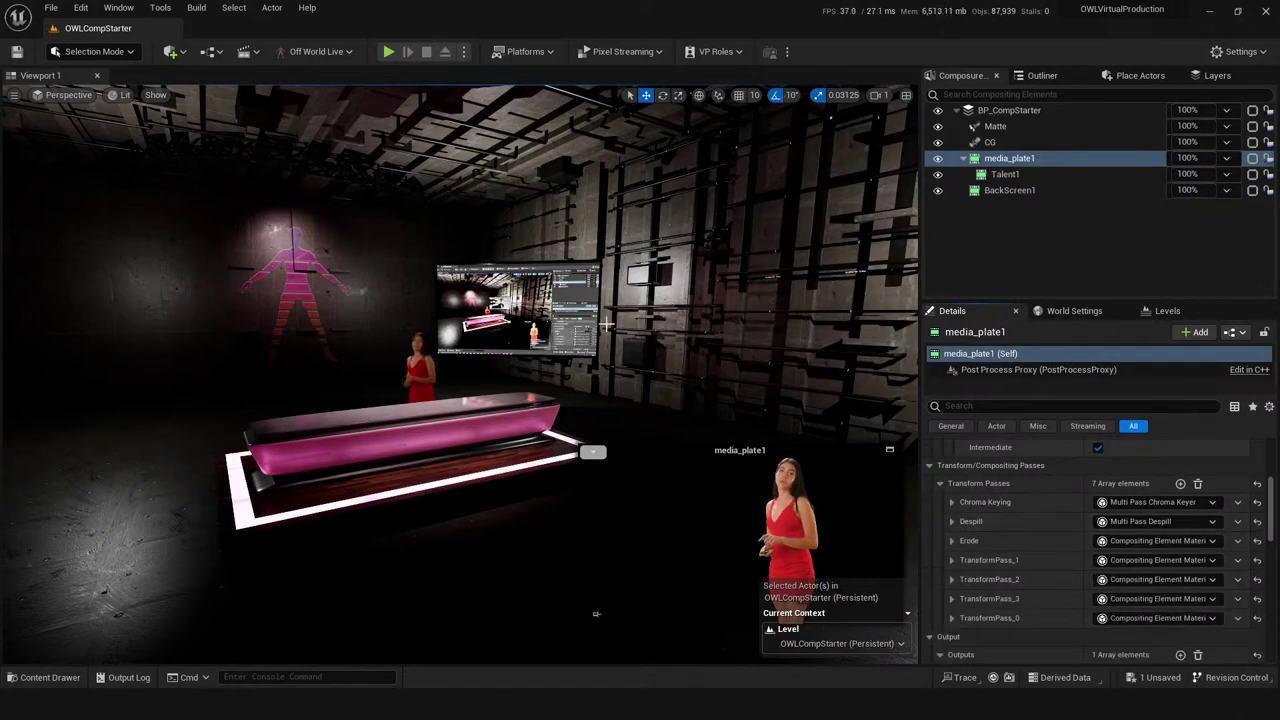
- Select the Talent1 element to view its transform passes, and save the level
click(1007, 174)
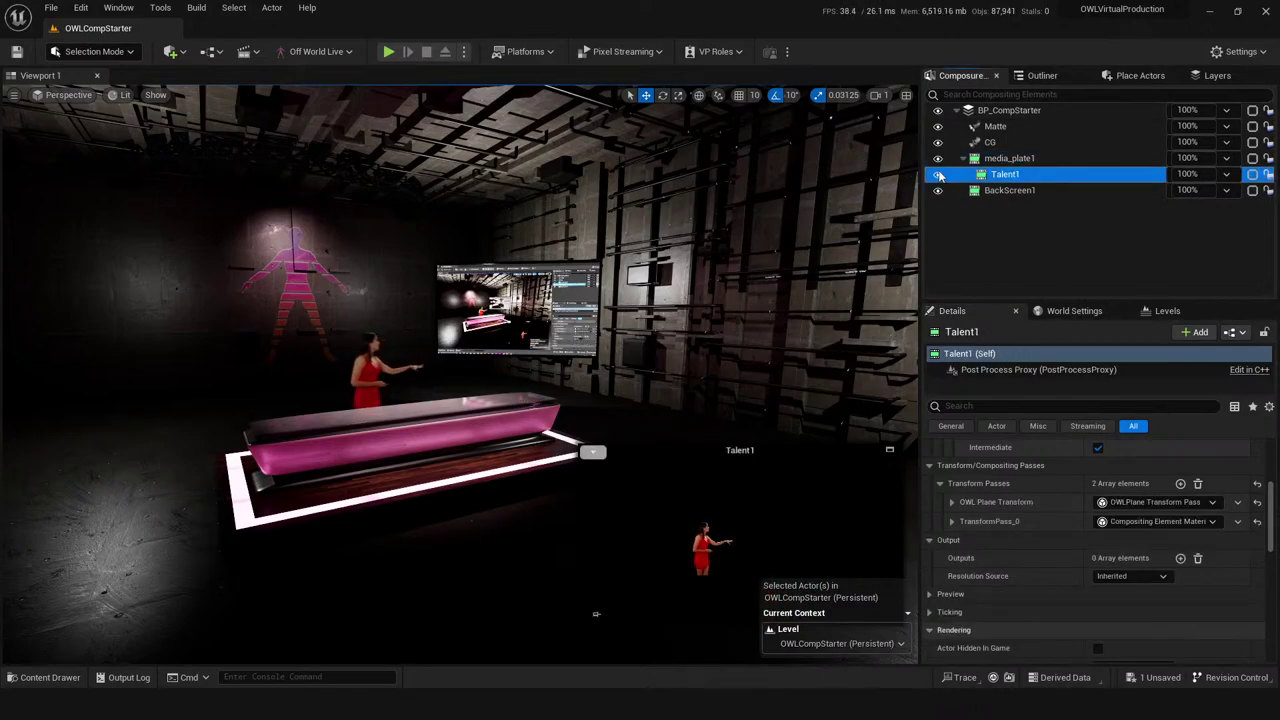
key(ctrl+s)
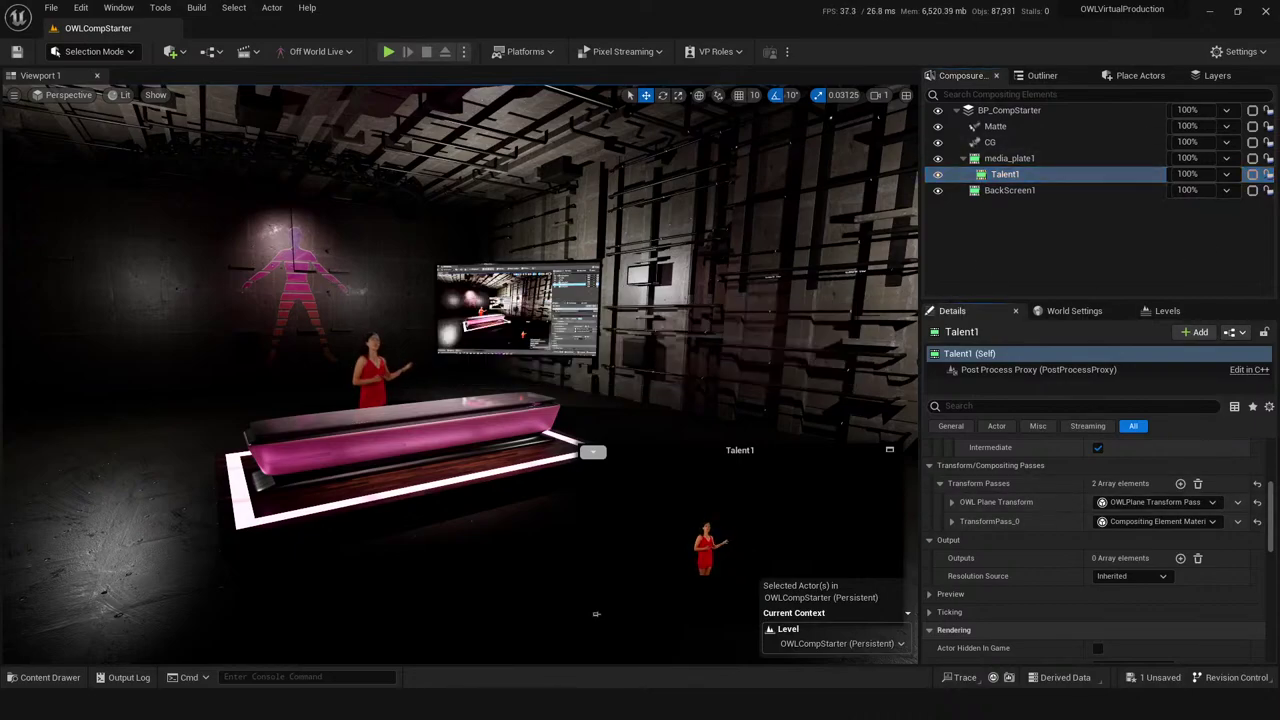
- Select media_plate1 and expand OutputPass_0 to examine its render target
click(1009, 158)
scroll(1020, 552, down, 2)
scroll(1015, 548, down, 2)
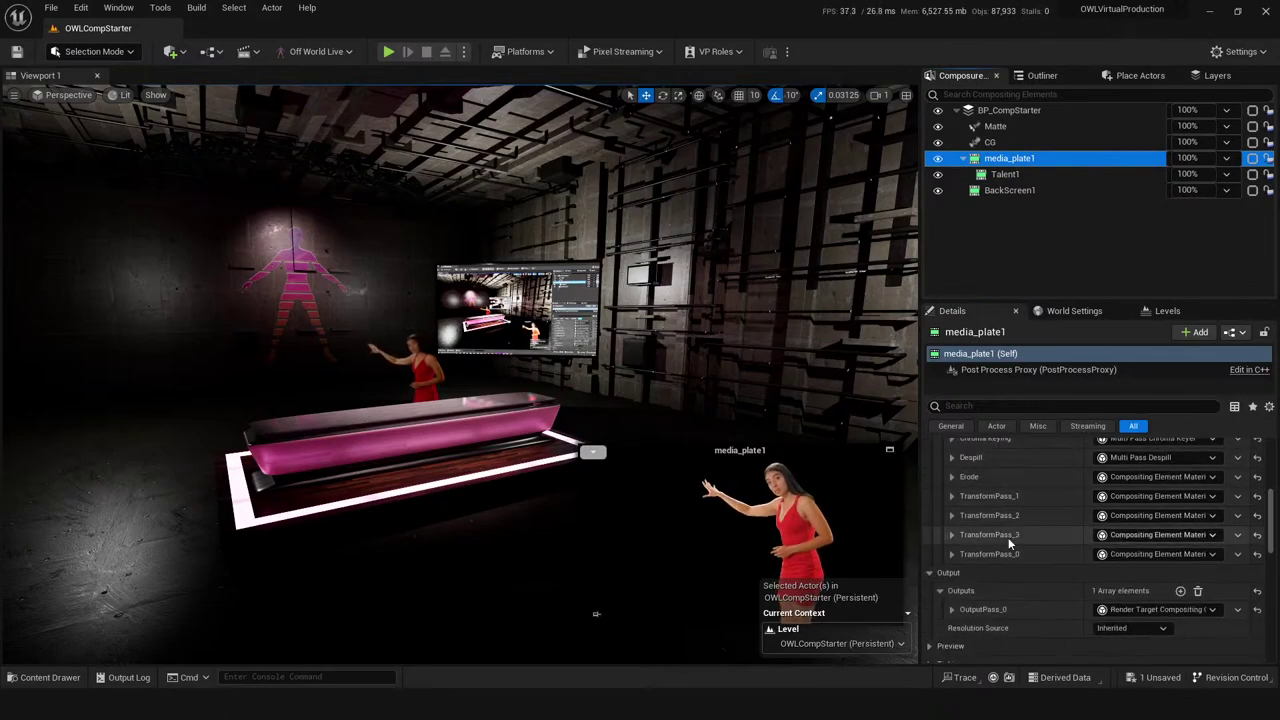
click(954, 545)
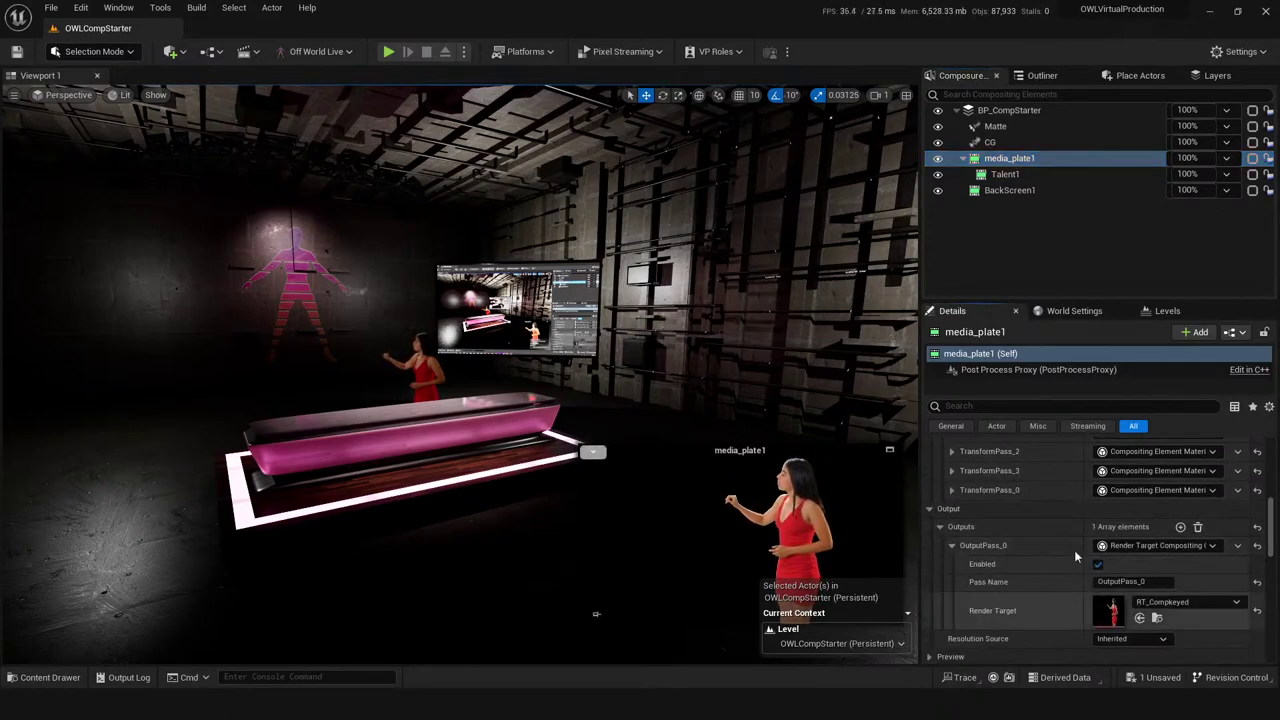
scroll(1080, 570, down, 1)
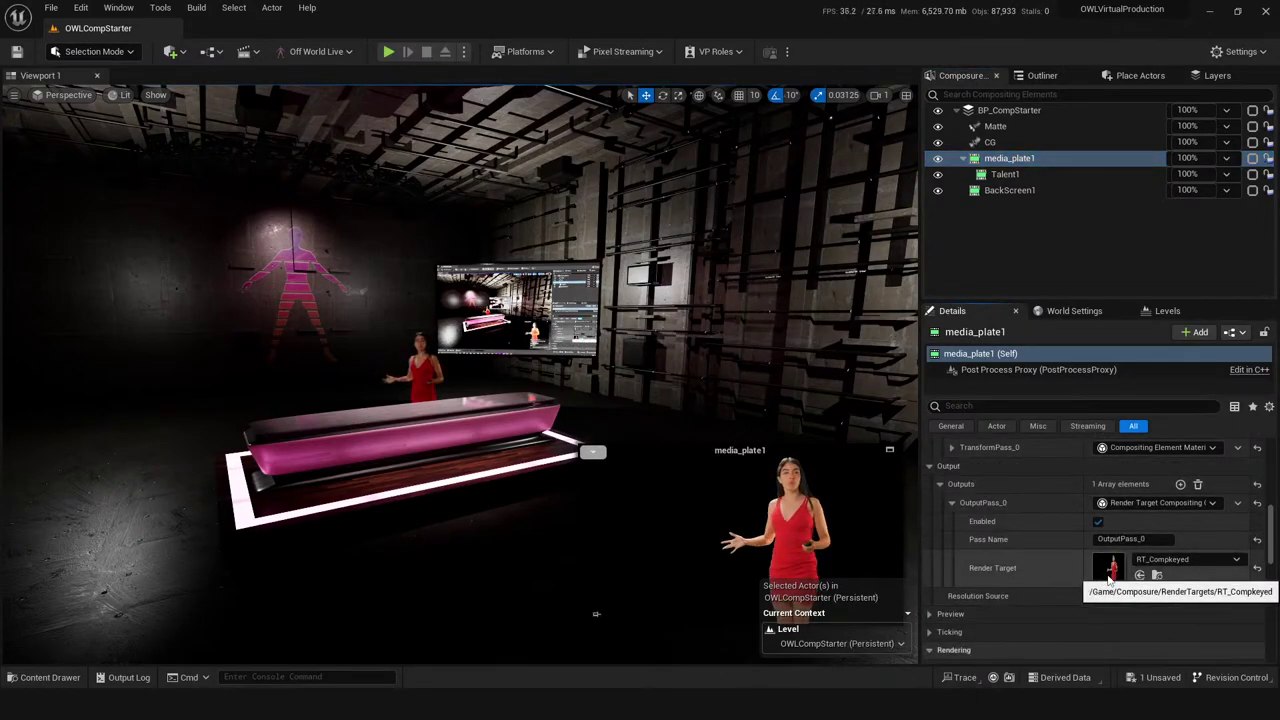
- Open the RT_Compkeyed render target, toggle its alpha channel display to check the key, and close it
double_click(1108, 570)
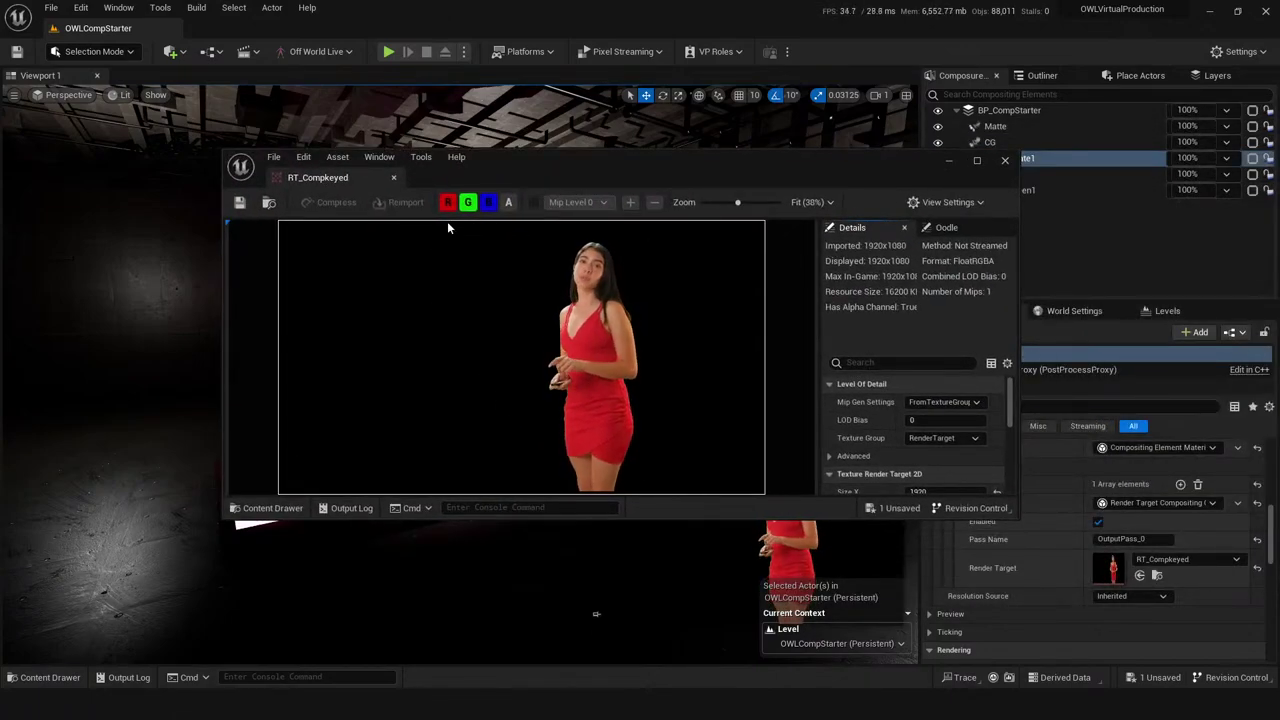
click(508, 202)
click(508, 202)
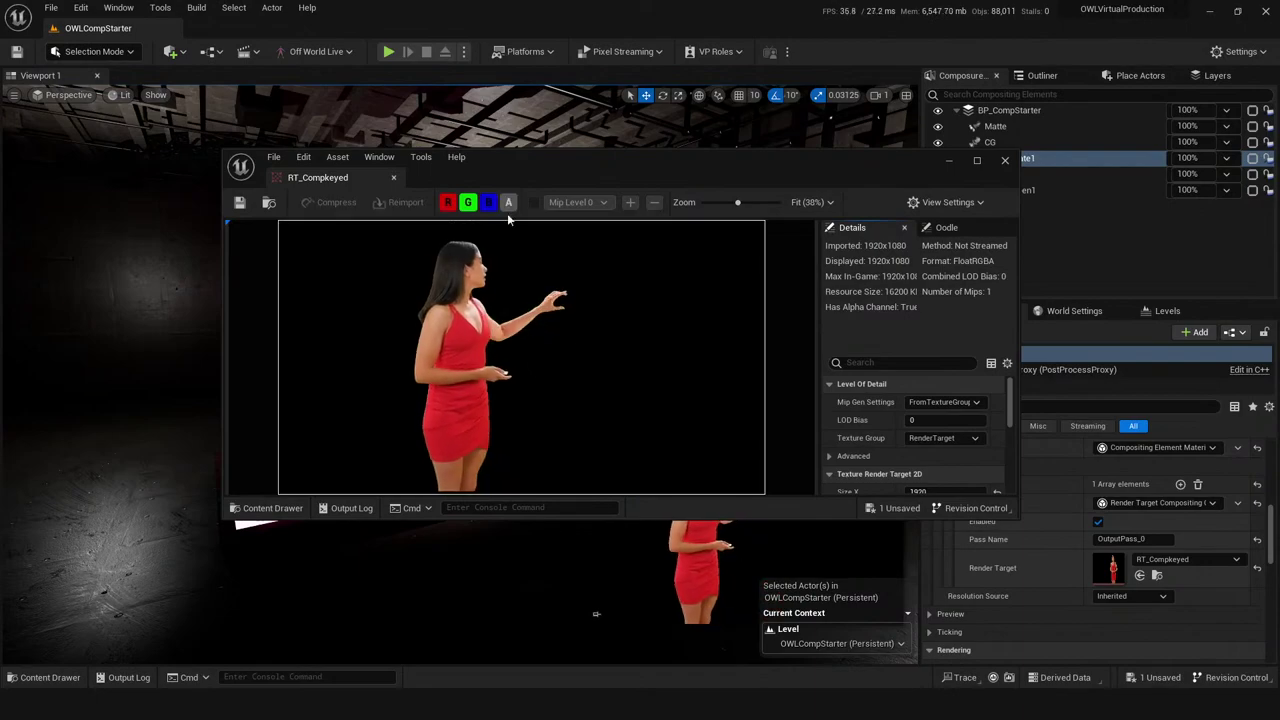
click(1005, 160)
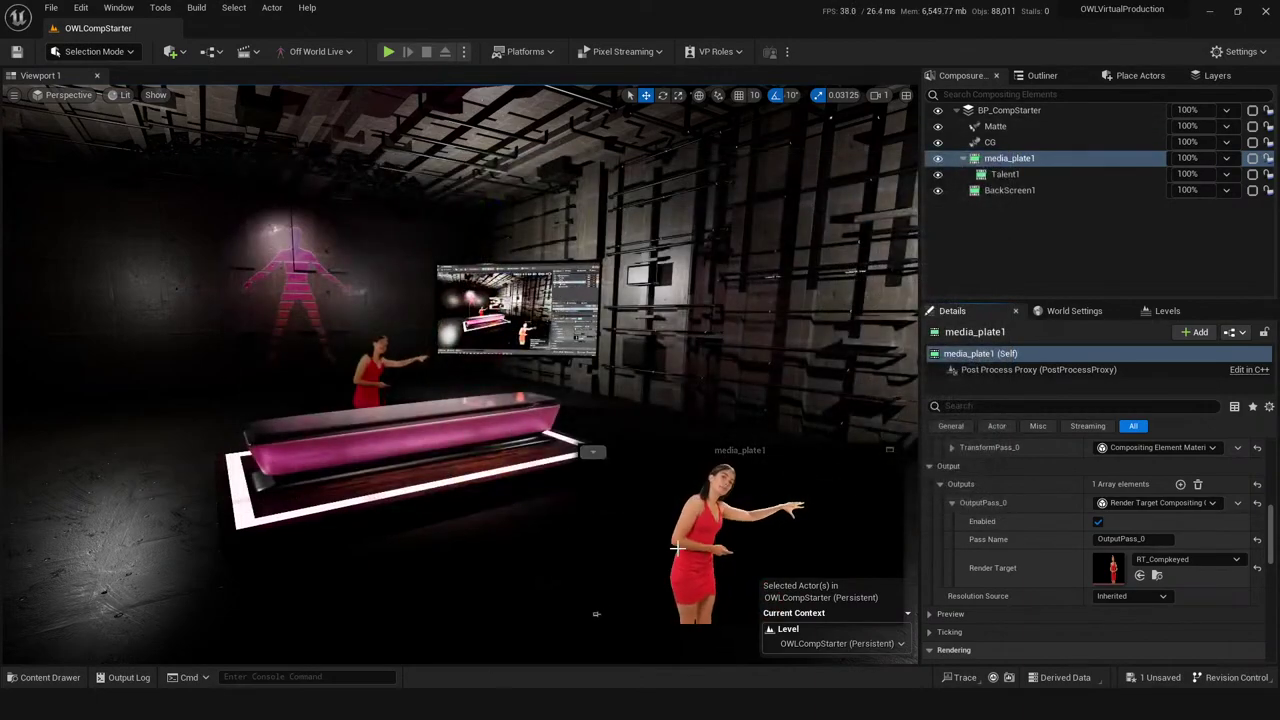
- Select the talent plane in the scene, and open the BP_CompStarter composite in a separate preview window
click(380, 372)
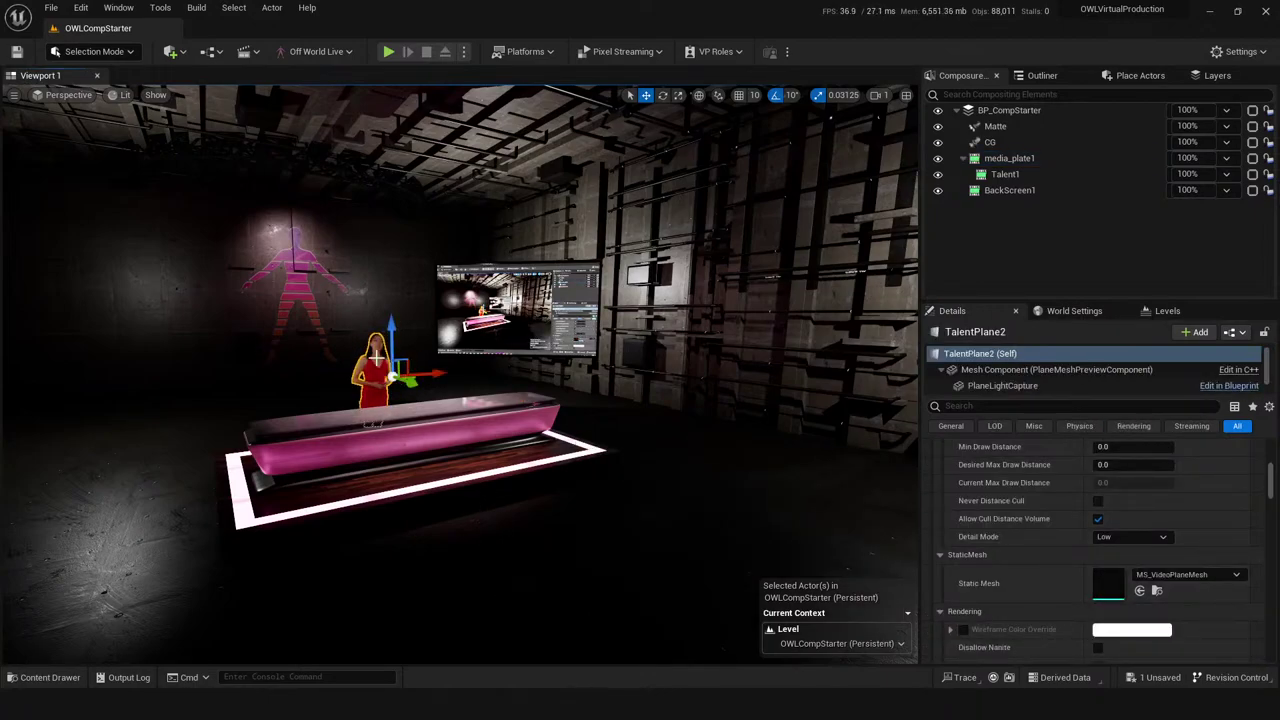
click(1016, 109)
click(889, 450)
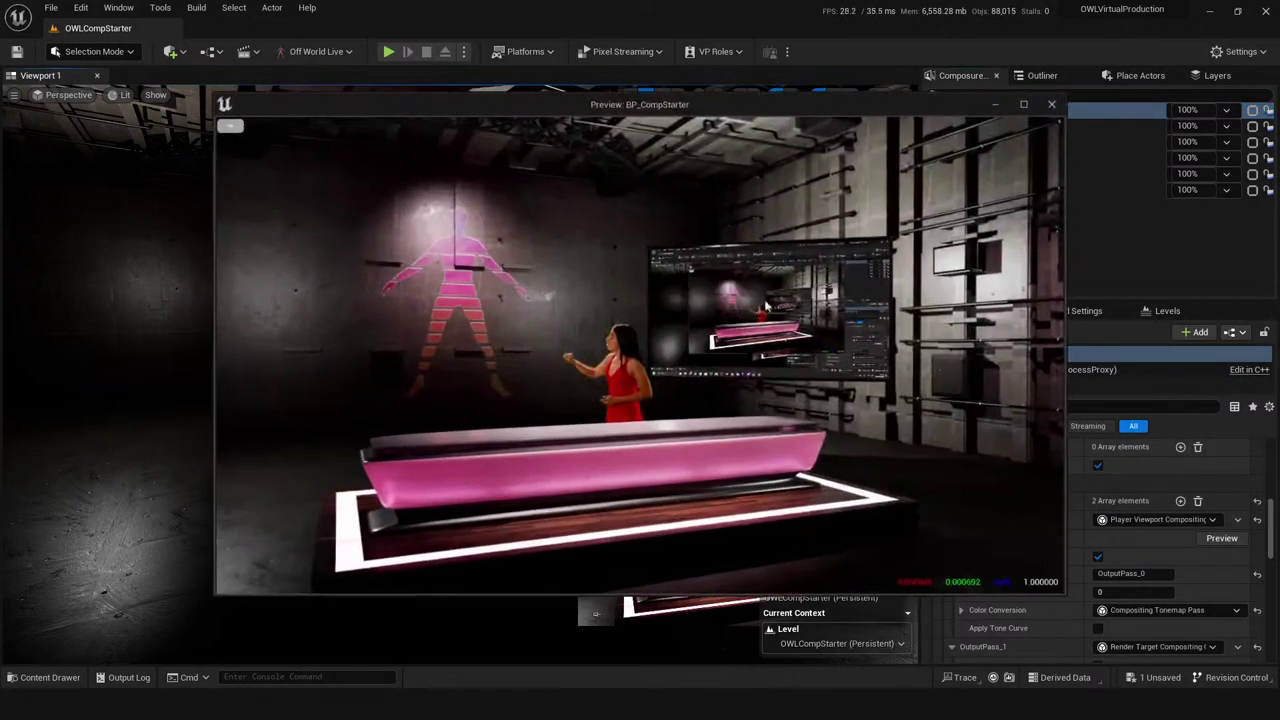
- Close the composite preview, view the keyed talent around the desk with Talent1 selected, and select the talent plane in the scene
click(998, 104)
click(1006, 175)
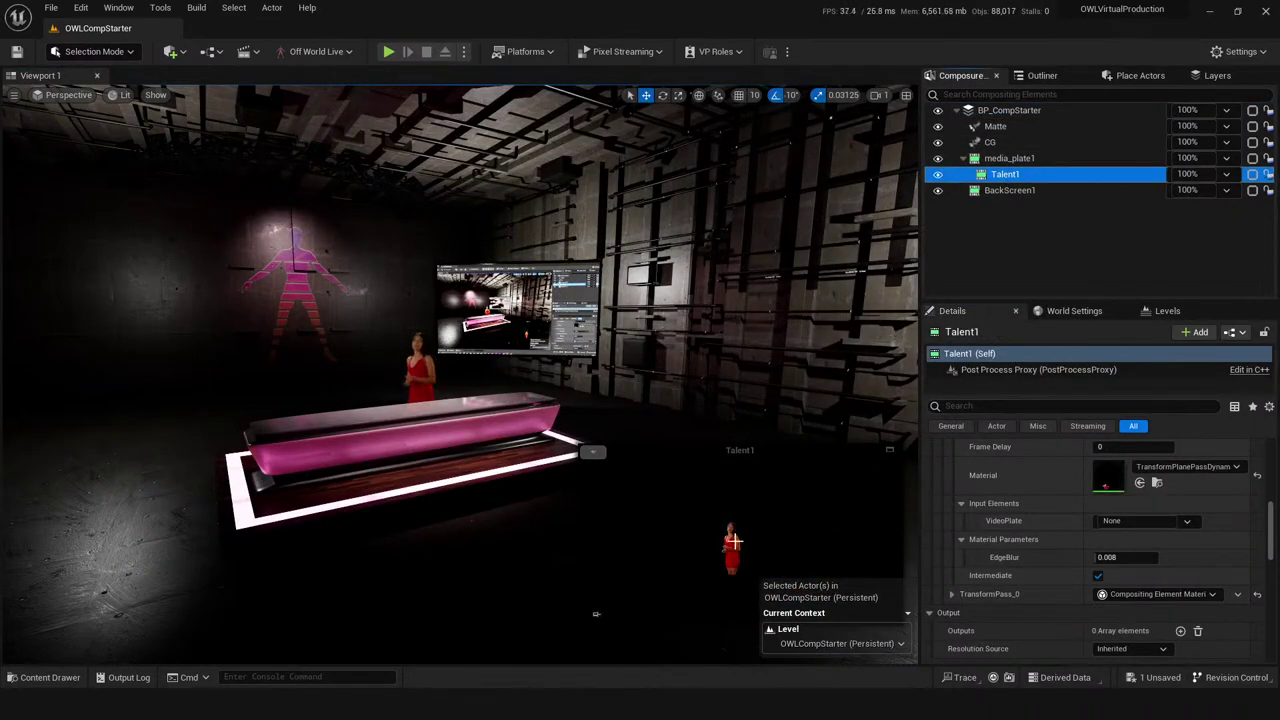
drag(455, 530, 397, 333)
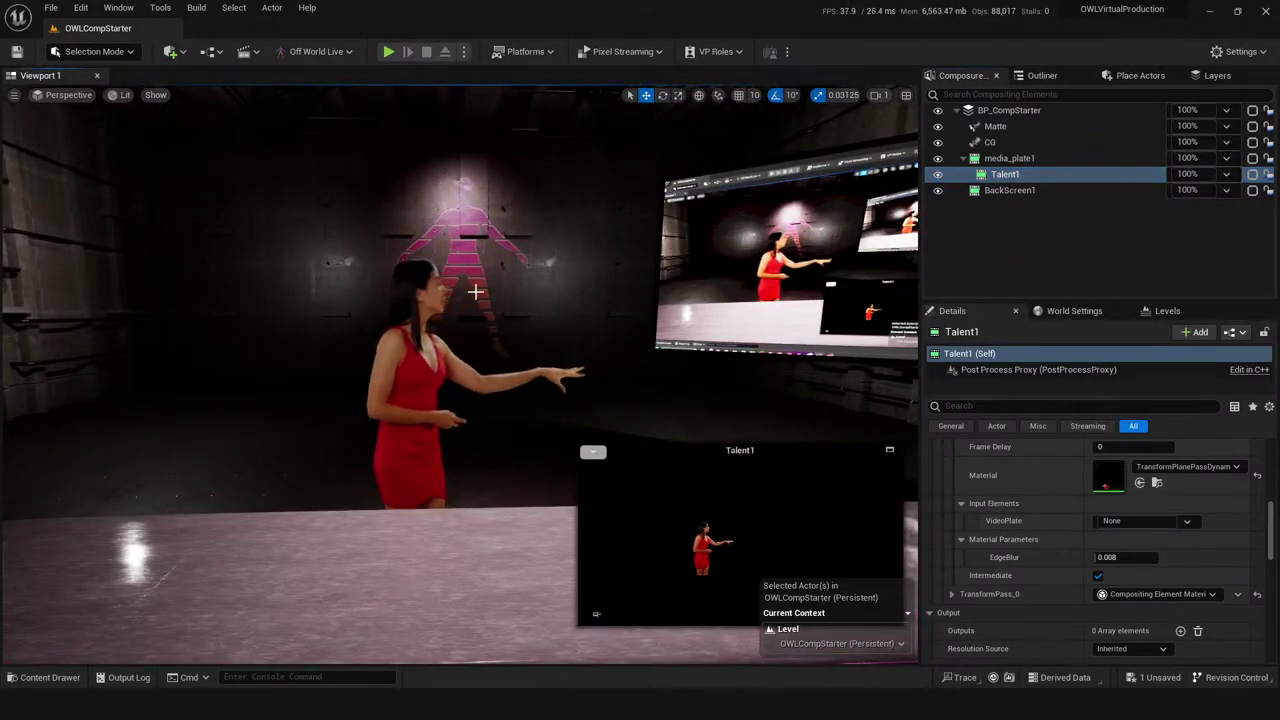
drag(443, 357, 387, 295)
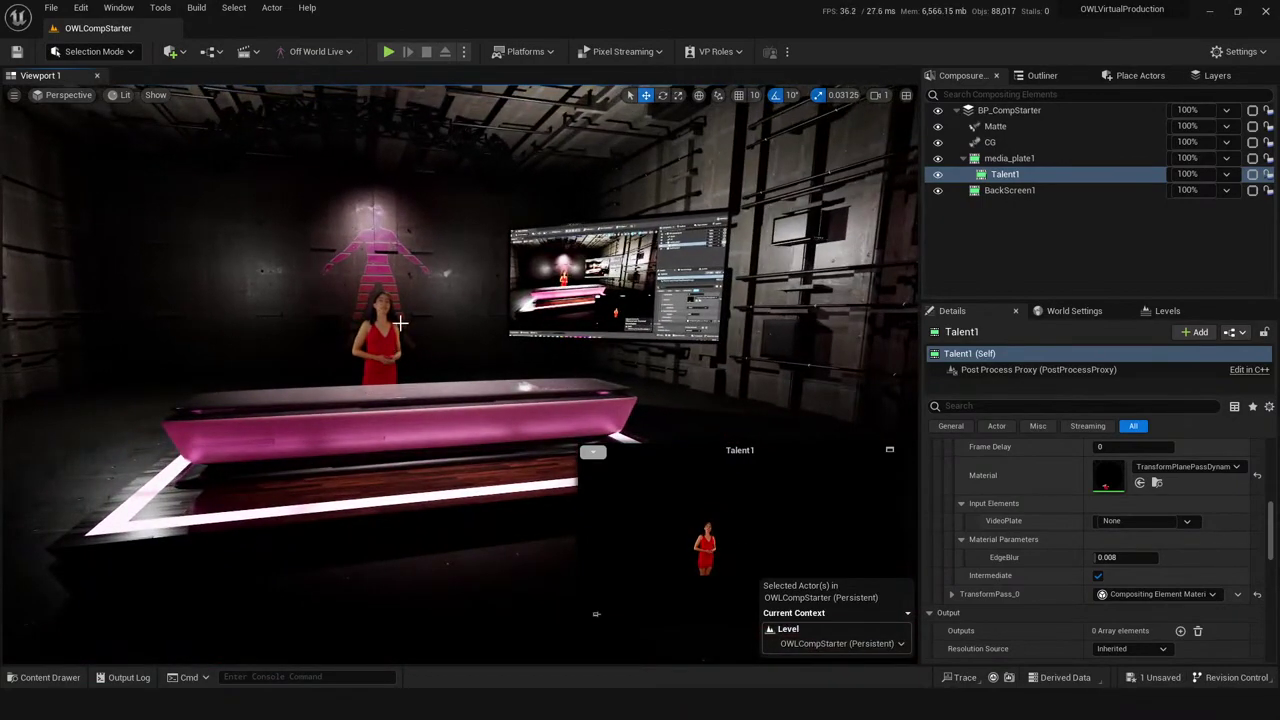
drag(422, 513, 451, 386)
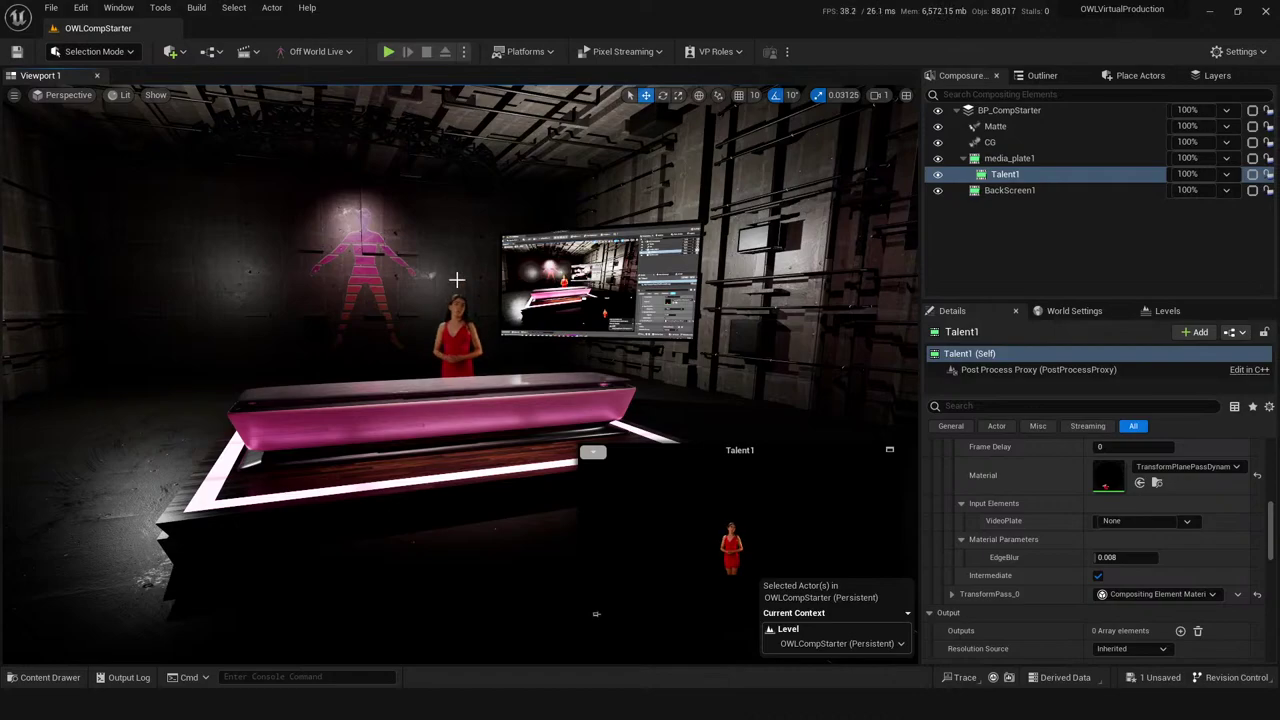
click(458, 337)
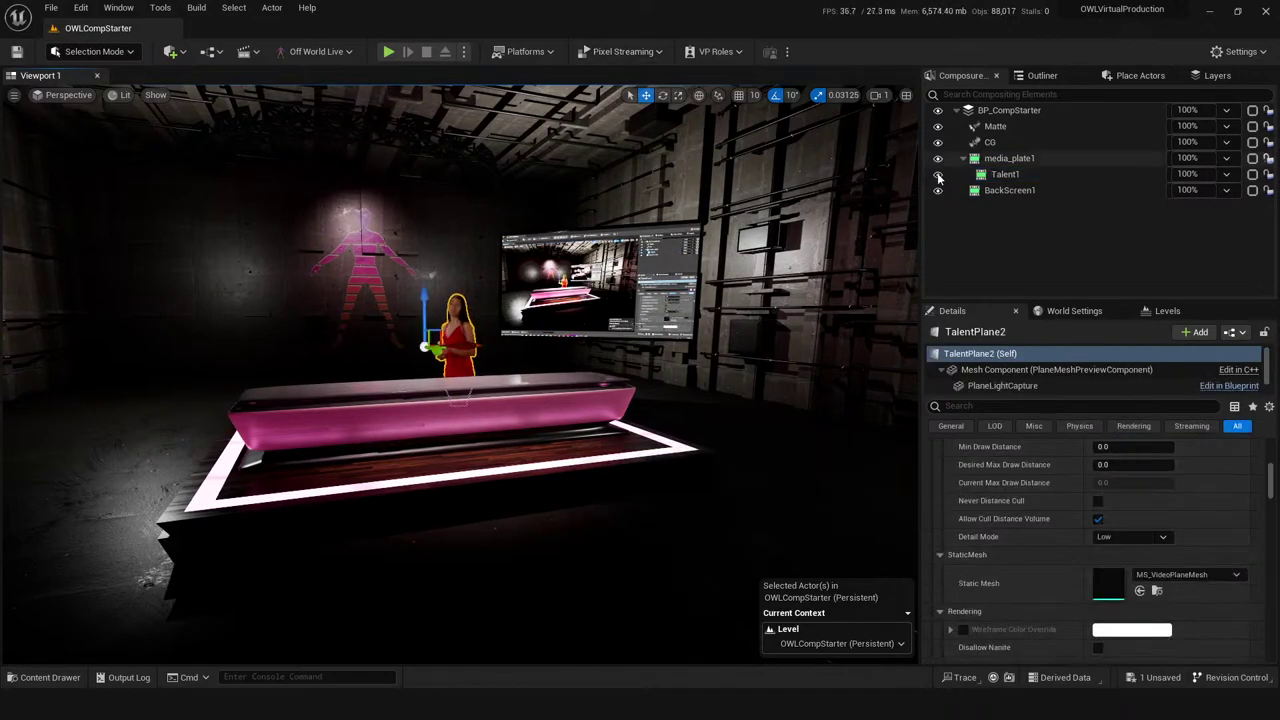
- Select the BP_CompStarter composite, save the level, and examine the composite's output passes
click(1010, 110)
key(ctrl+s)
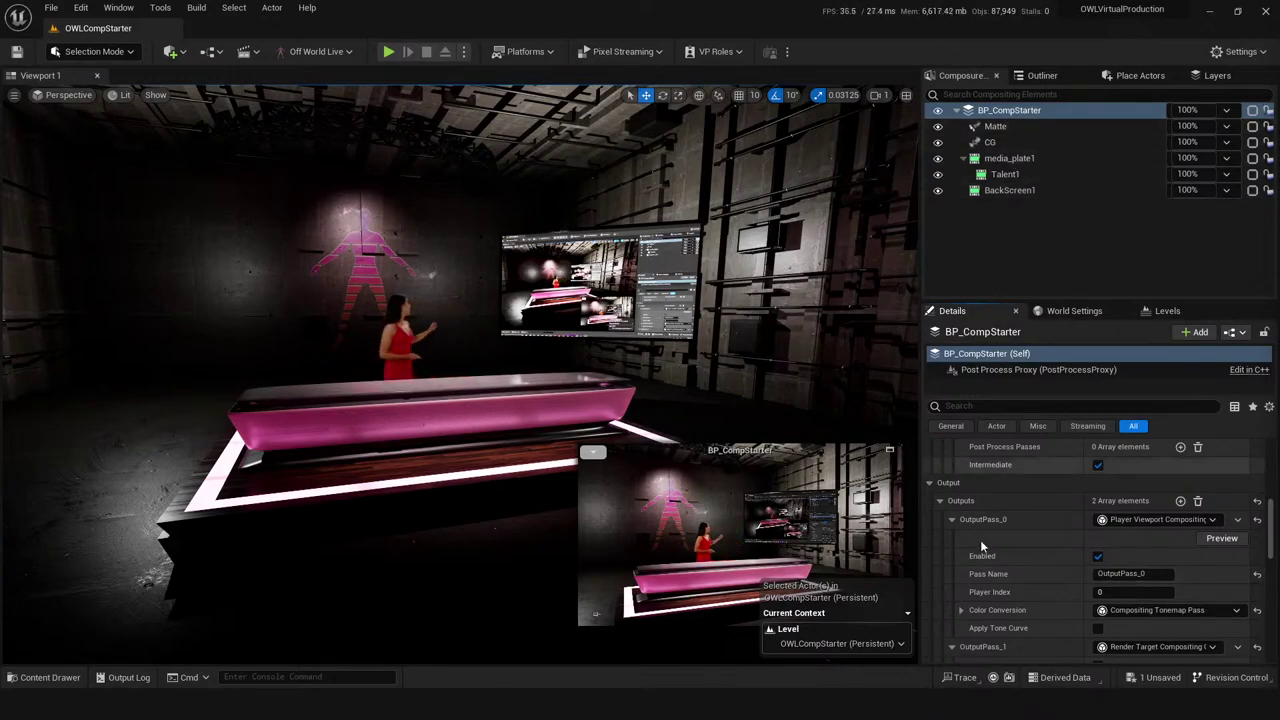
scroll(1018, 509, down, 5)
scroll(1013, 565, up, 5)
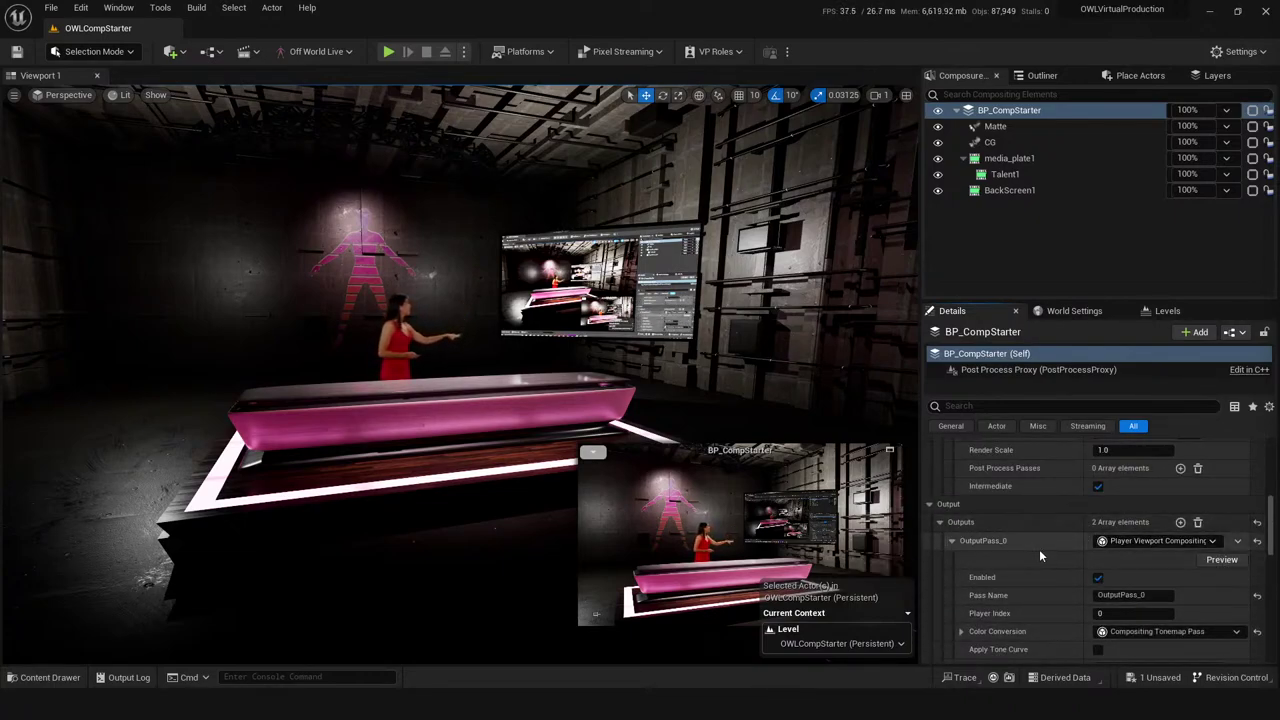
scroll(1039, 549, down, 1)
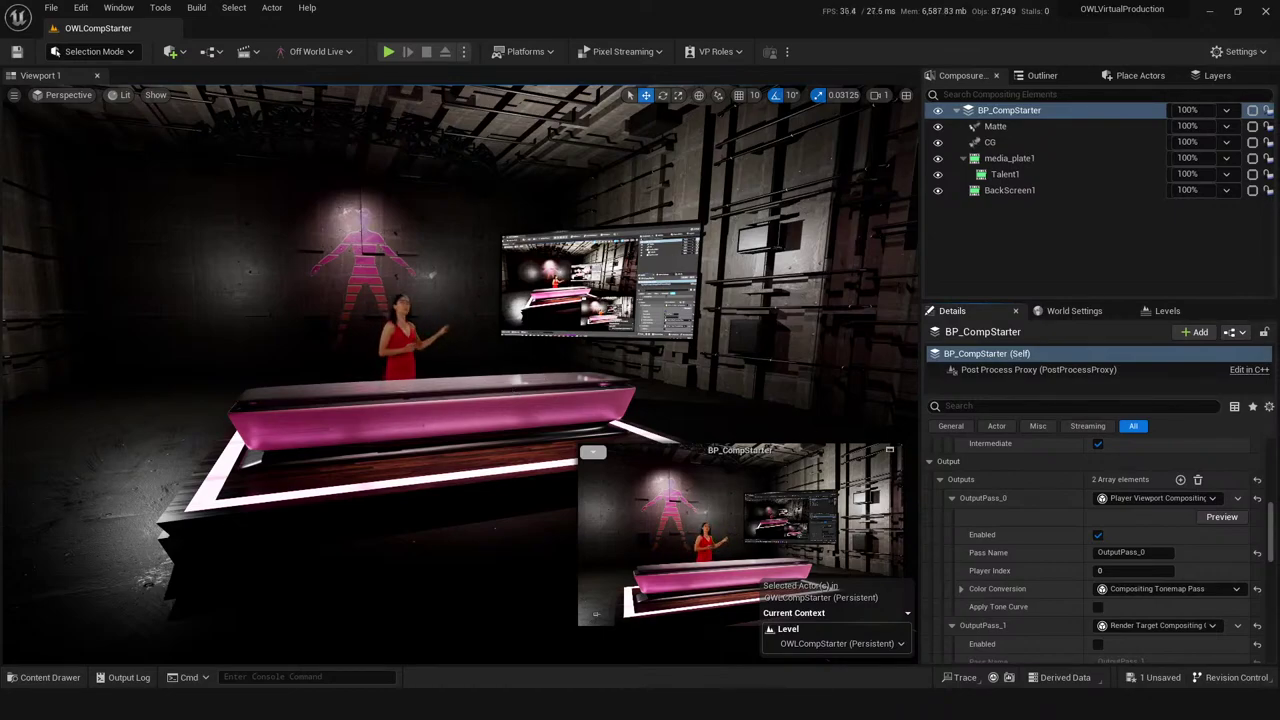
- Open the Composure folder from the project's root content and look over its subfolders
right_drag(277, 203, 277, 203)
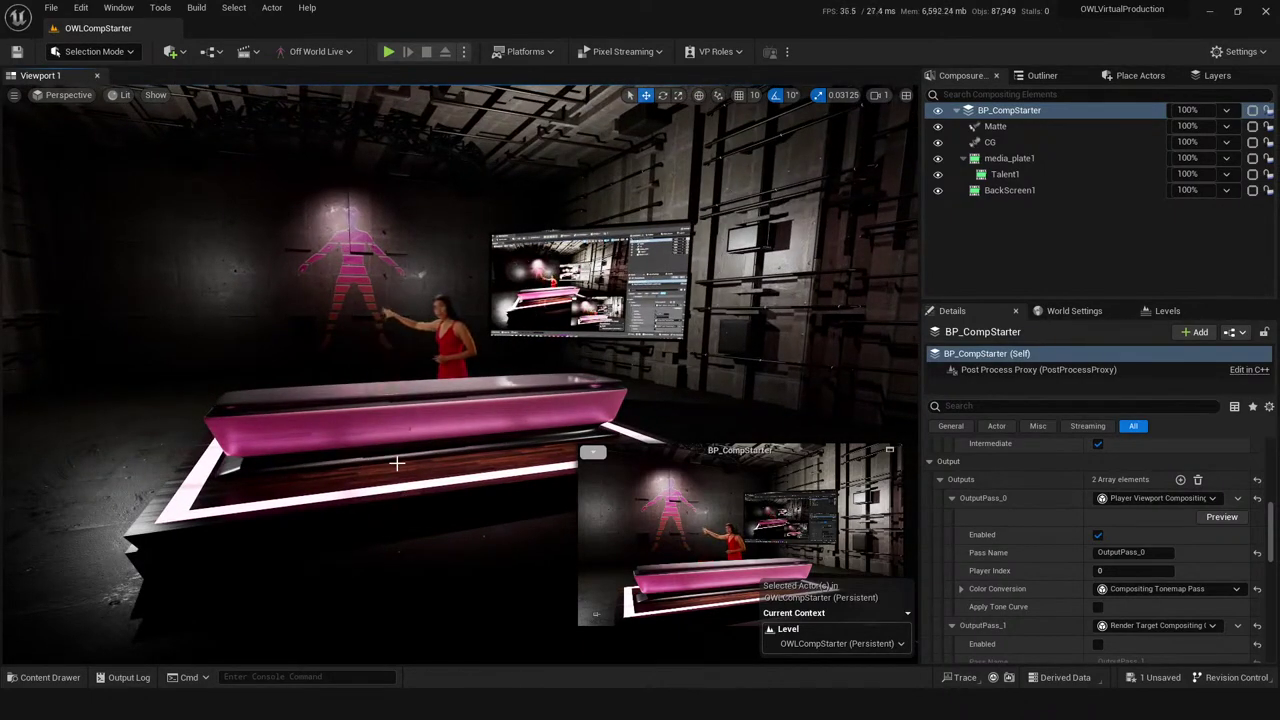
key(ctrl+space)
click(271, 476)
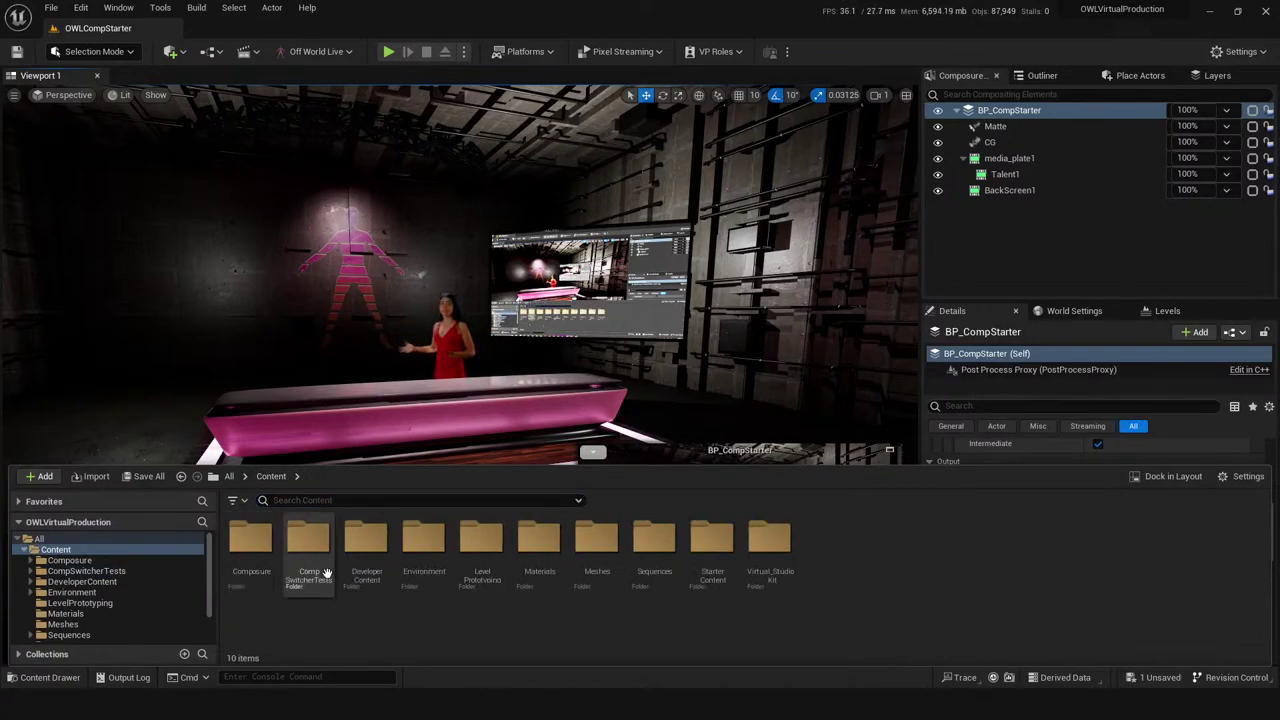
double_click(252, 550)
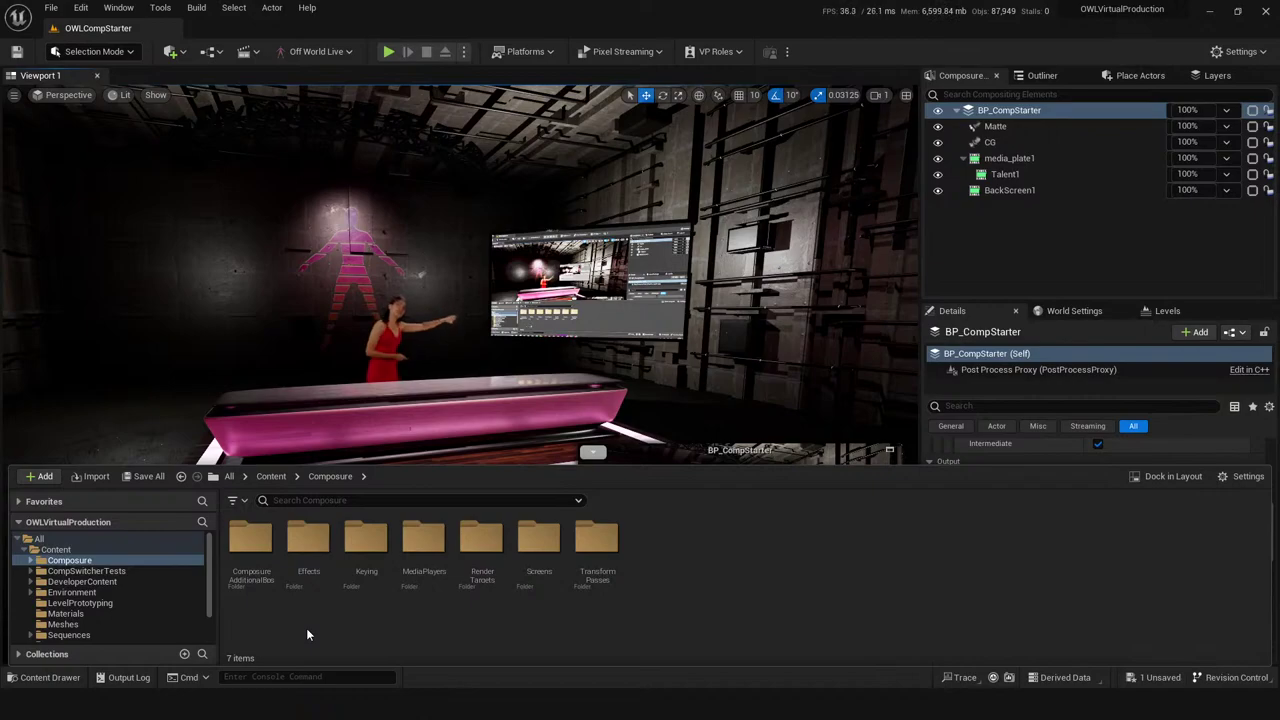
key(ctrl+space)
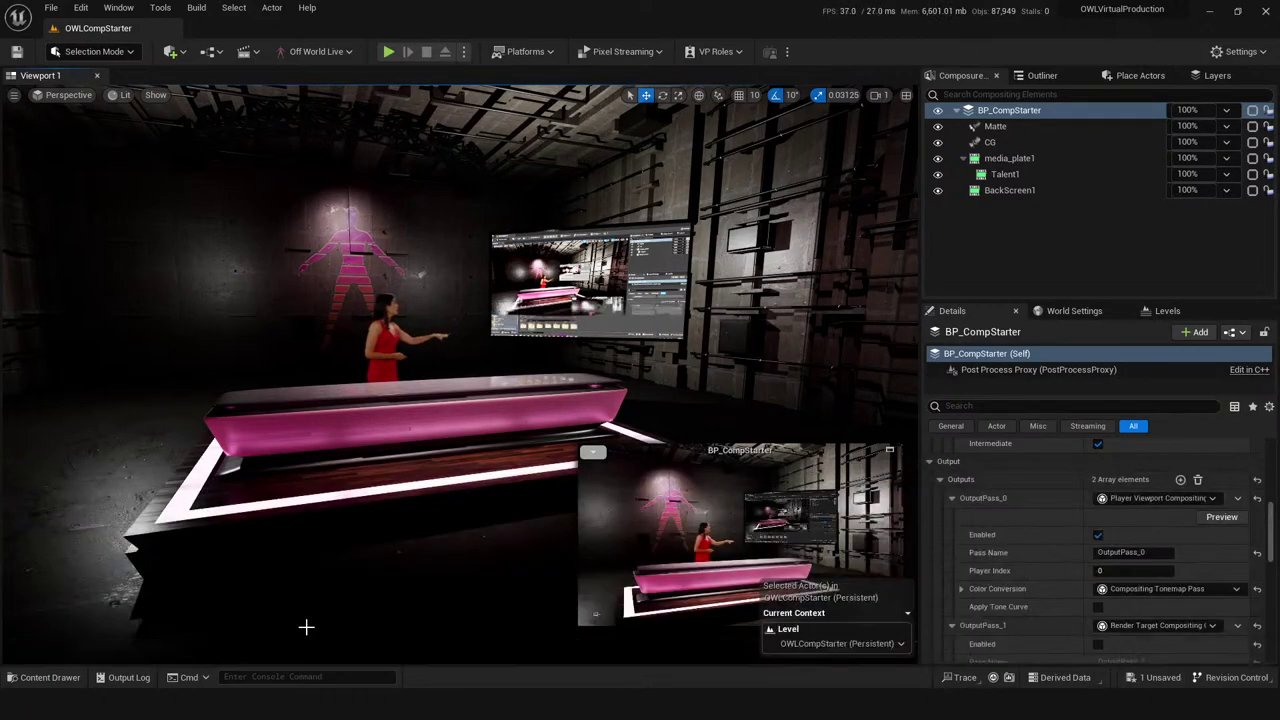
key(ctrl+space)
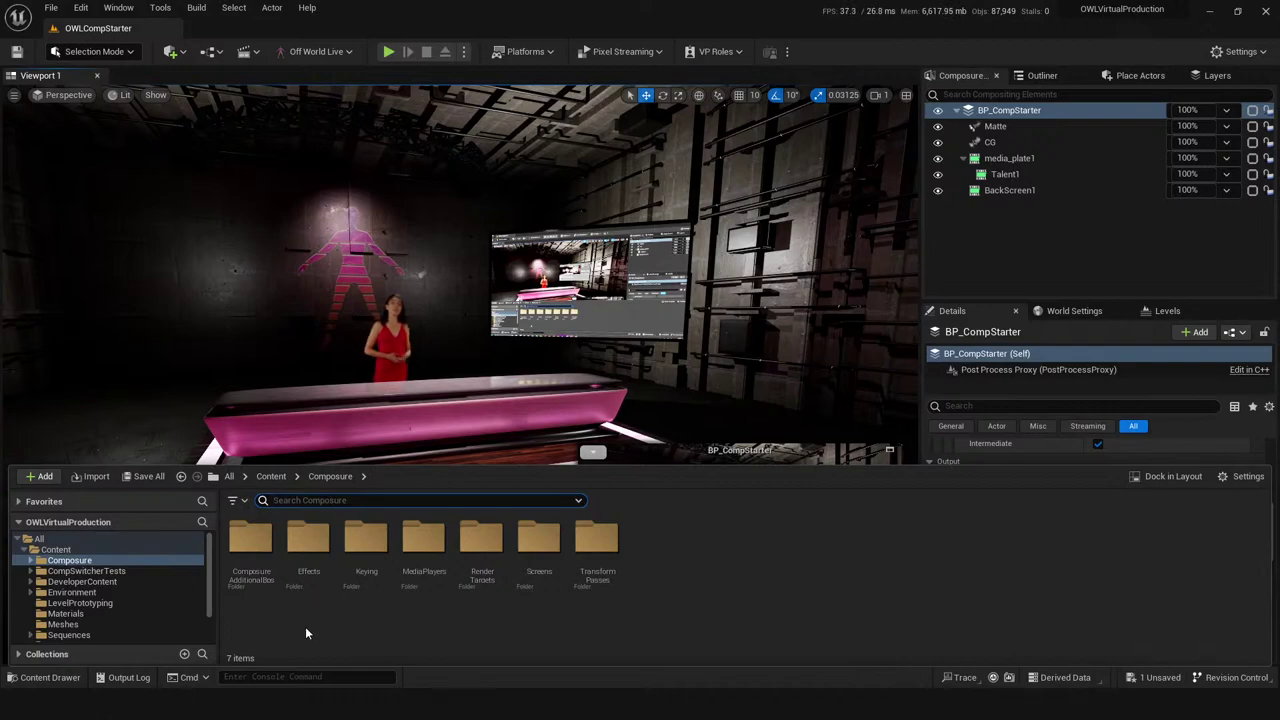
key(ctrl+space)
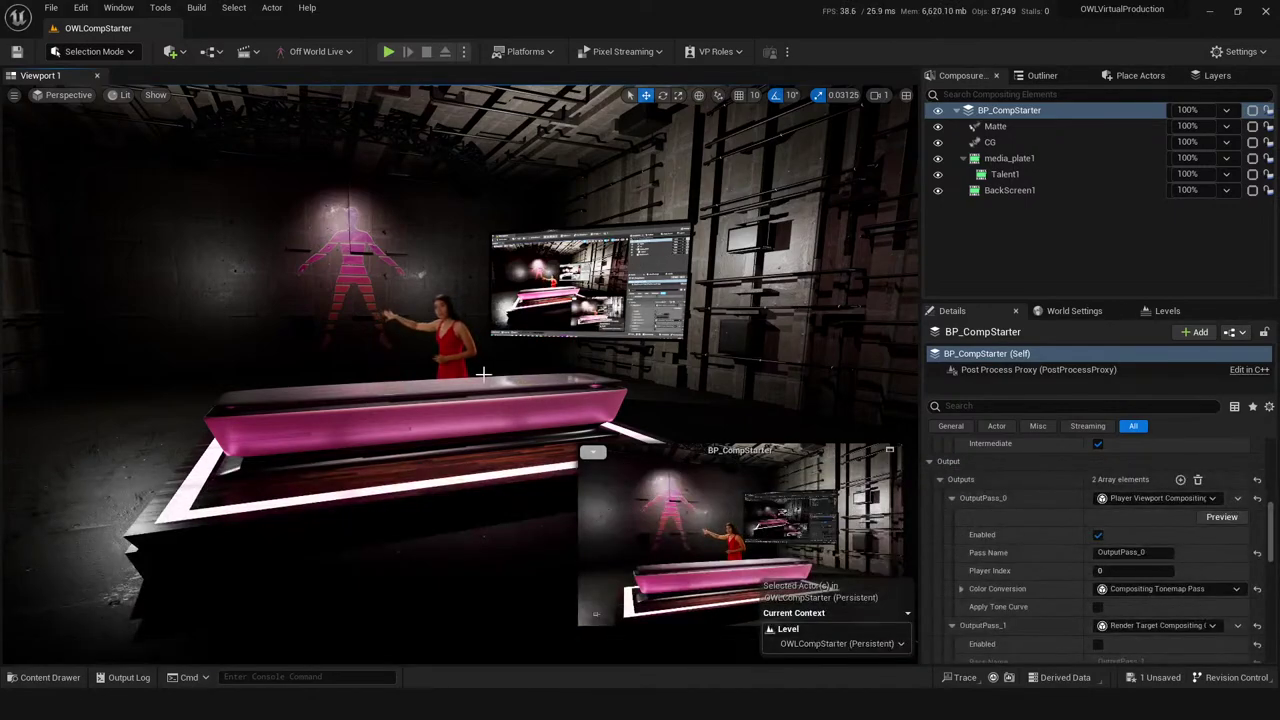
key(ctrl+space)
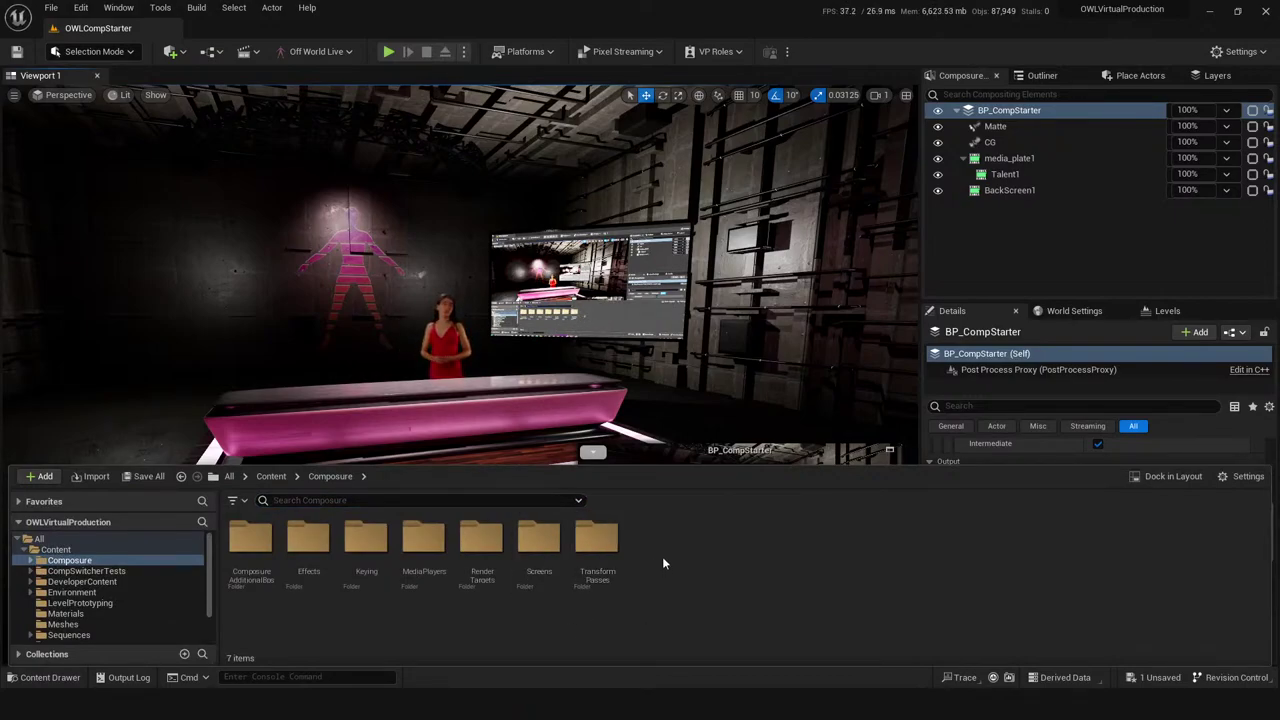
key(ctrl+space)
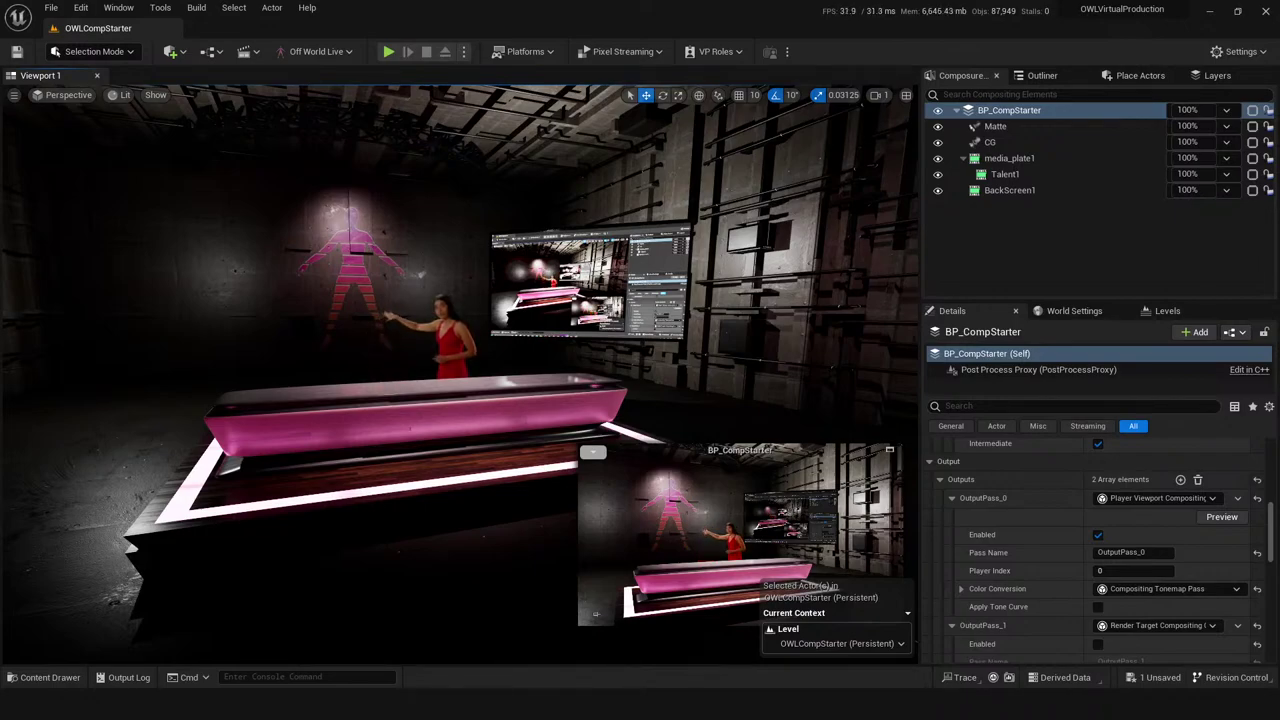
click(479, 525)
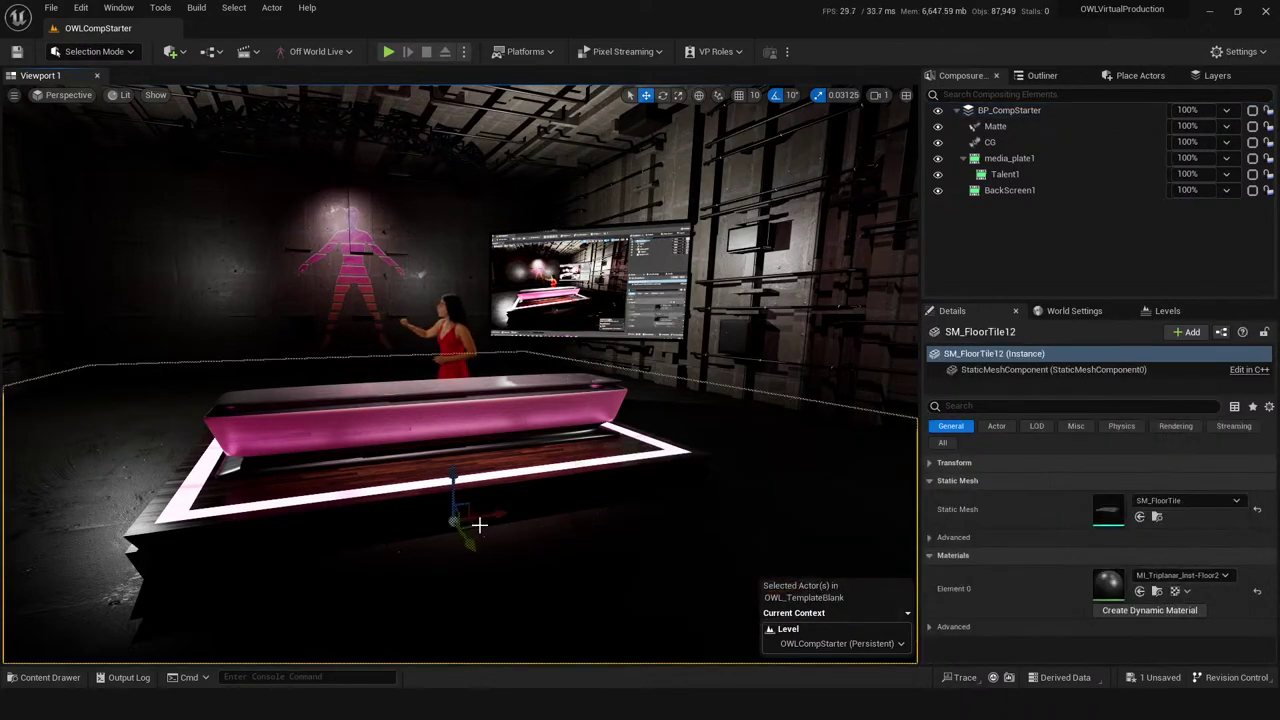
key(ctrl+space)
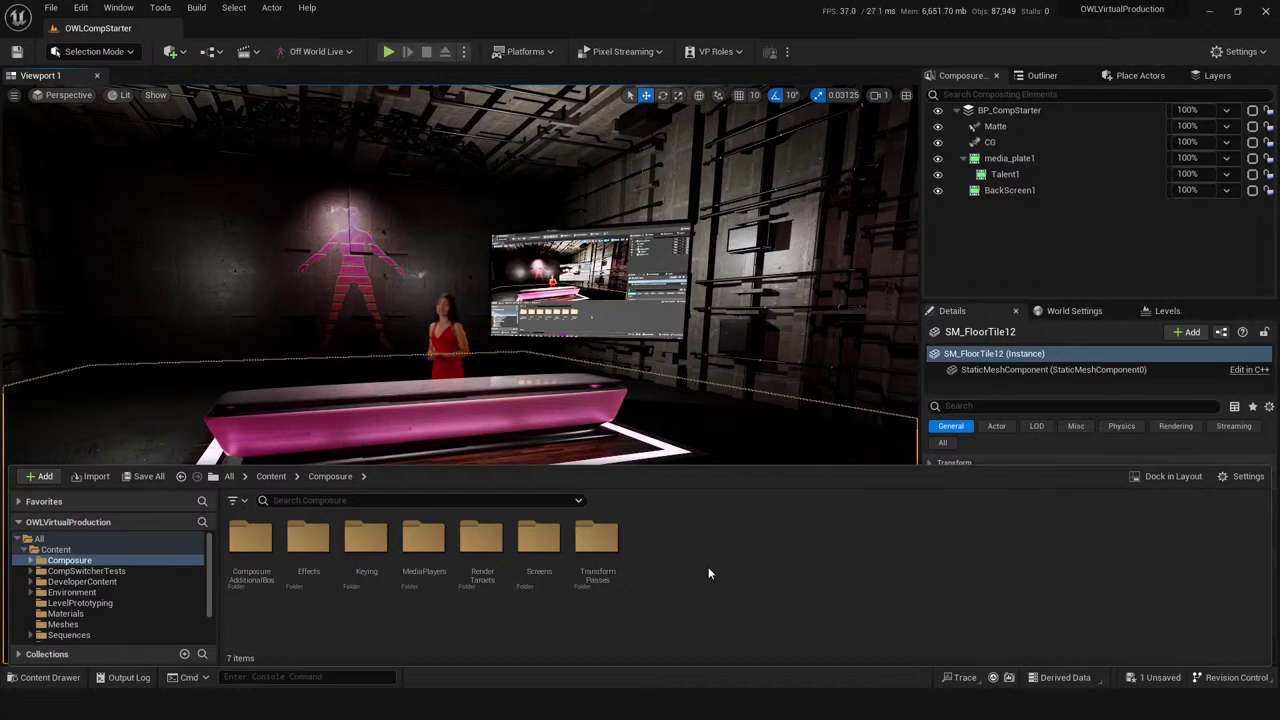
key(ctrl+space)
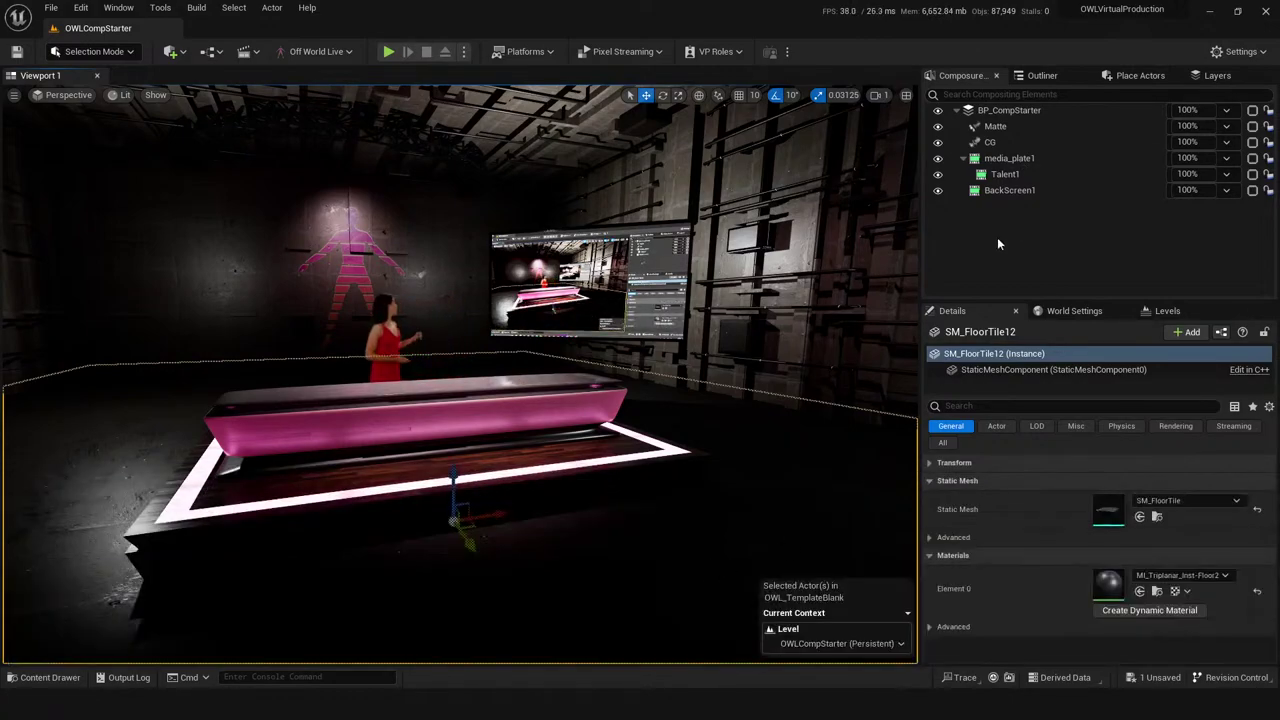
key(ctrl+space)
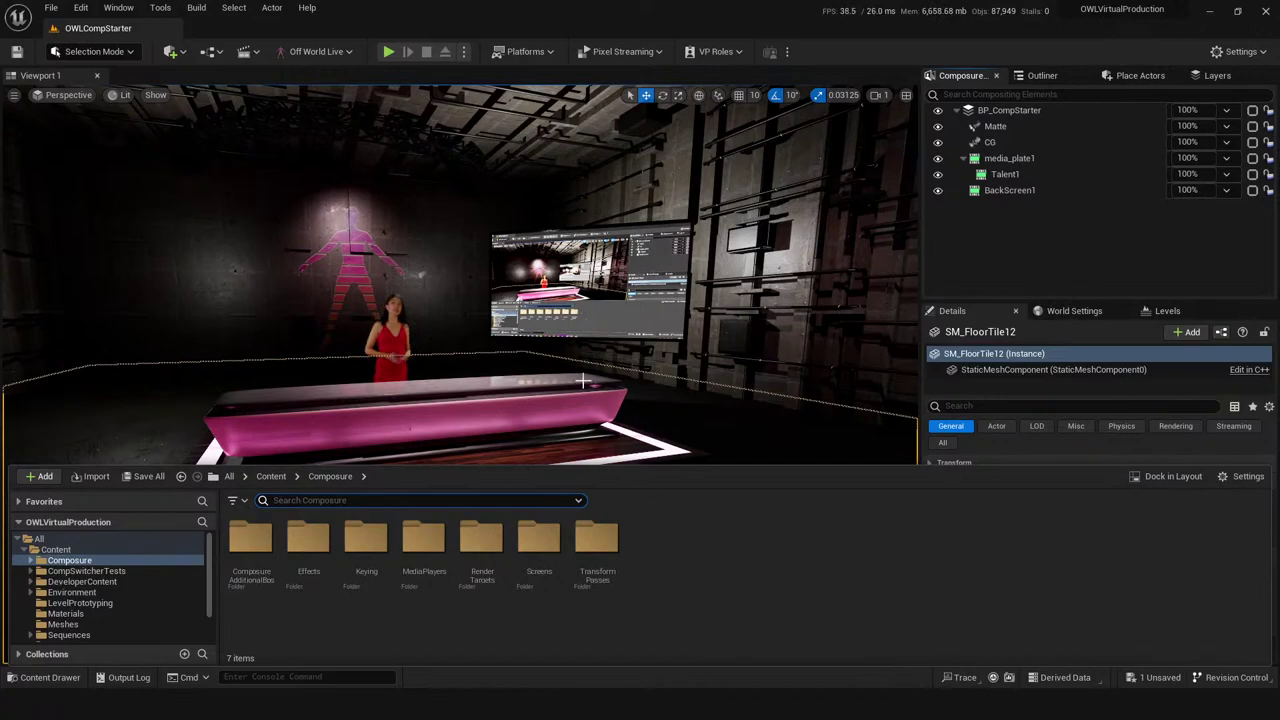
key(ctrl+space)
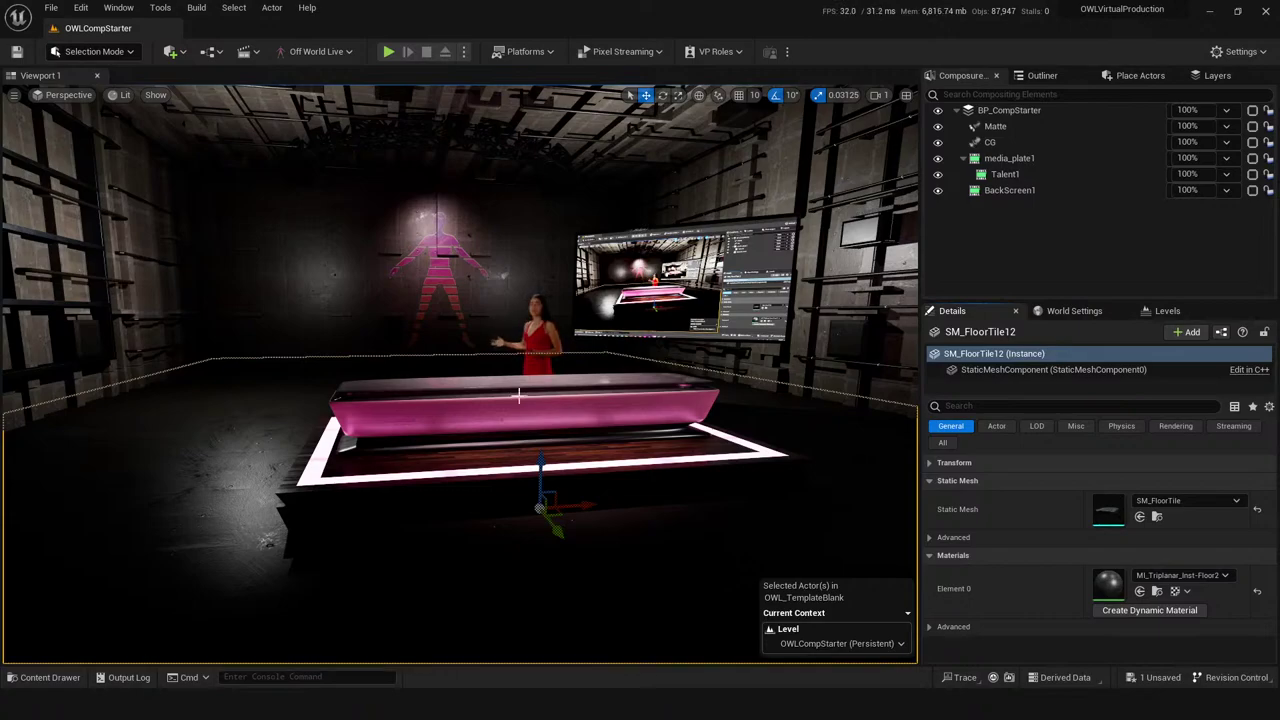
- Compare the media_plate1, Talent1 and BackScreen1 elements by viewing each one's preview and input source
drag(676, 381, 740, 402)
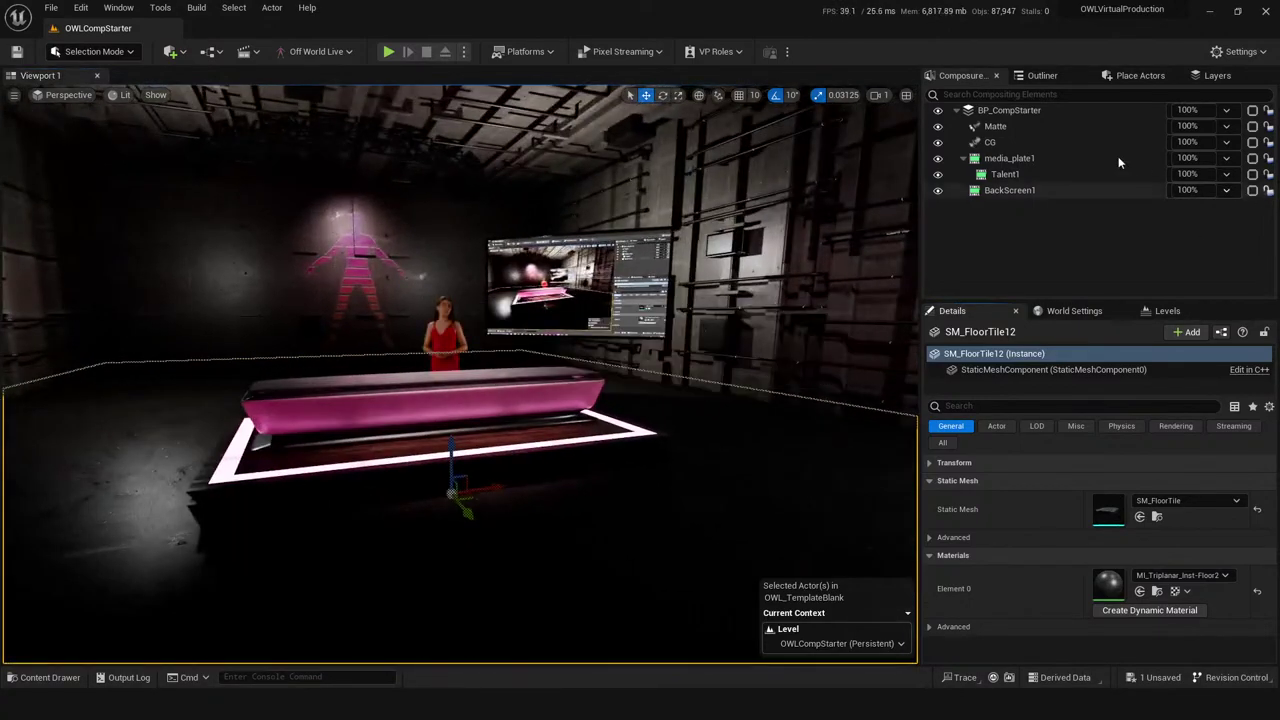
click(998, 160)
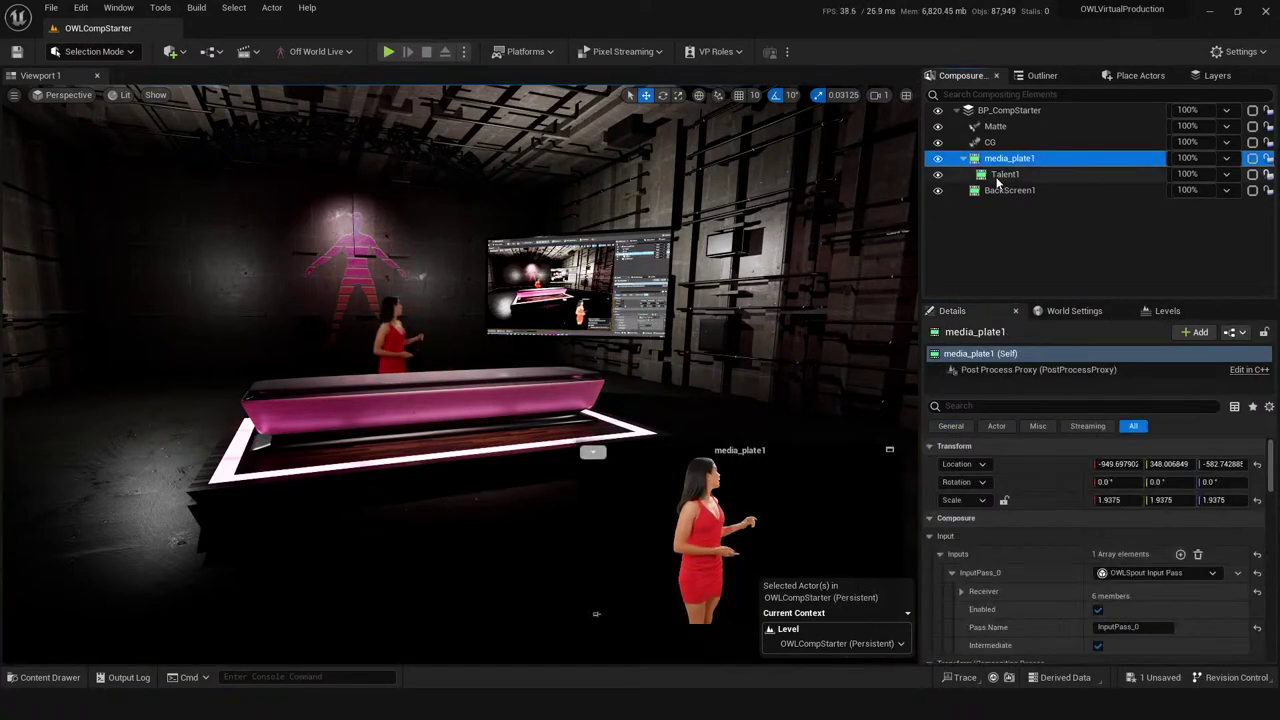
click(995, 174)
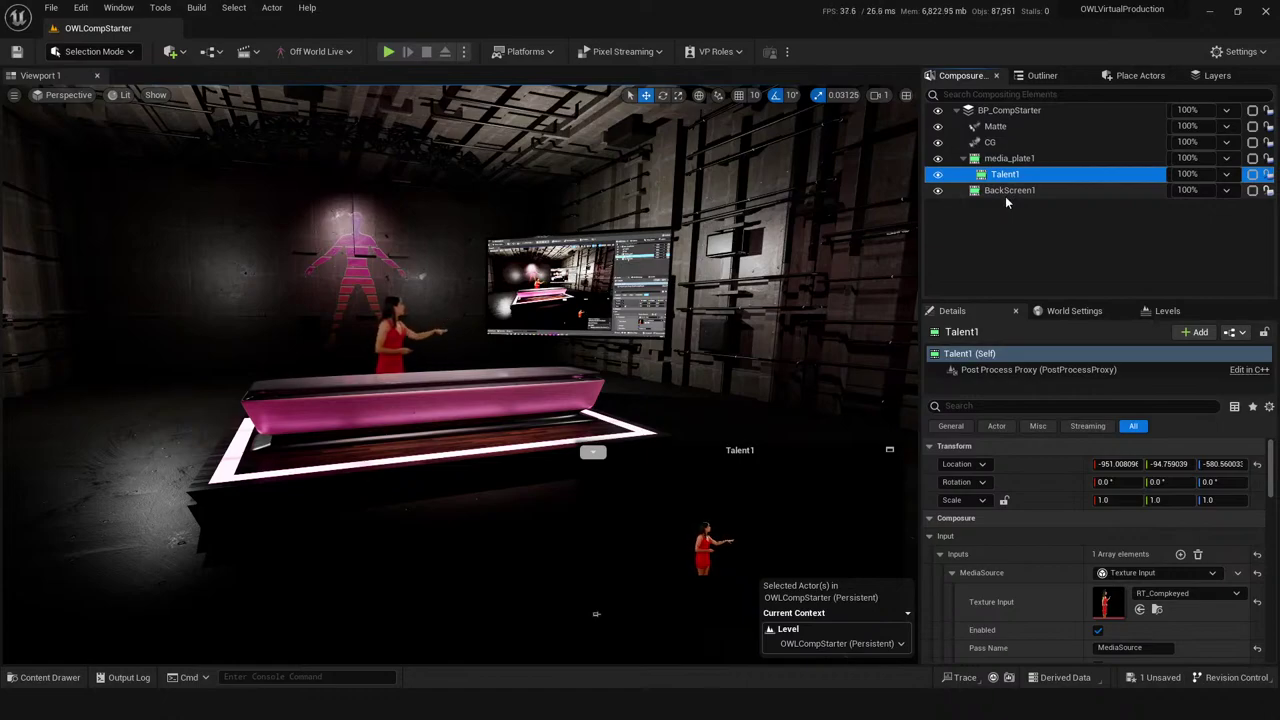
click(1004, 195)
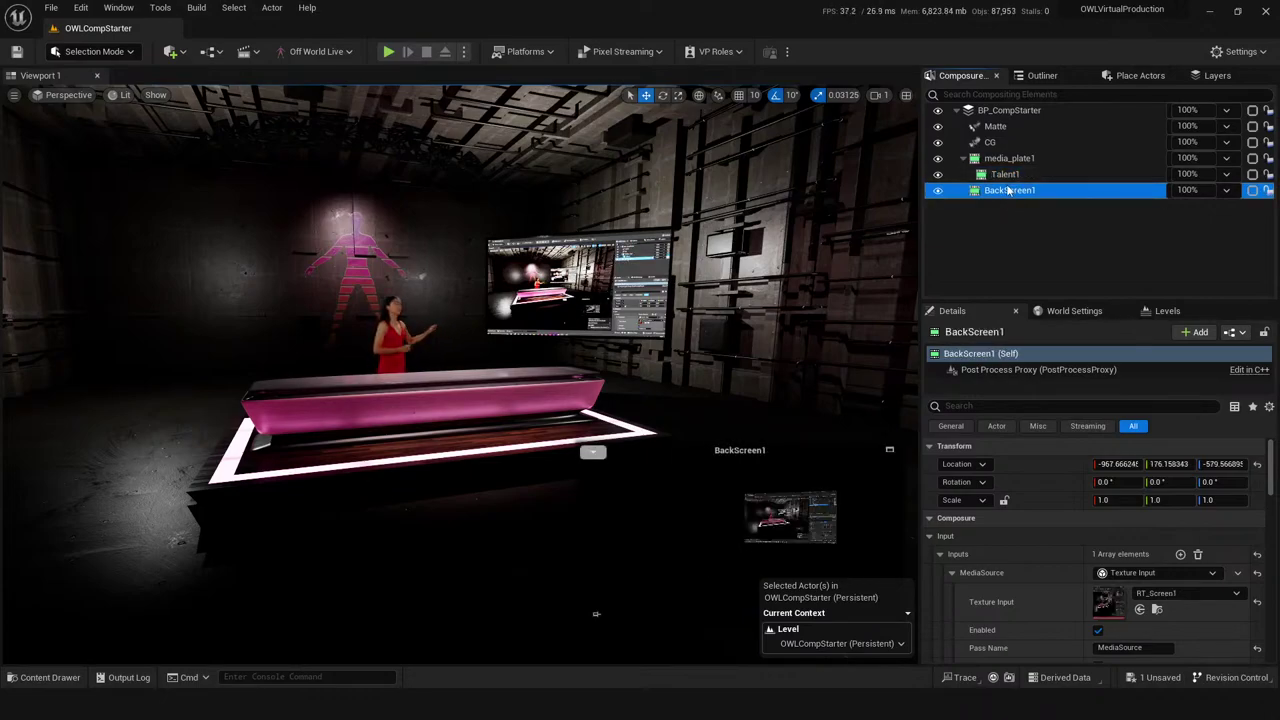
click(1003, 177)
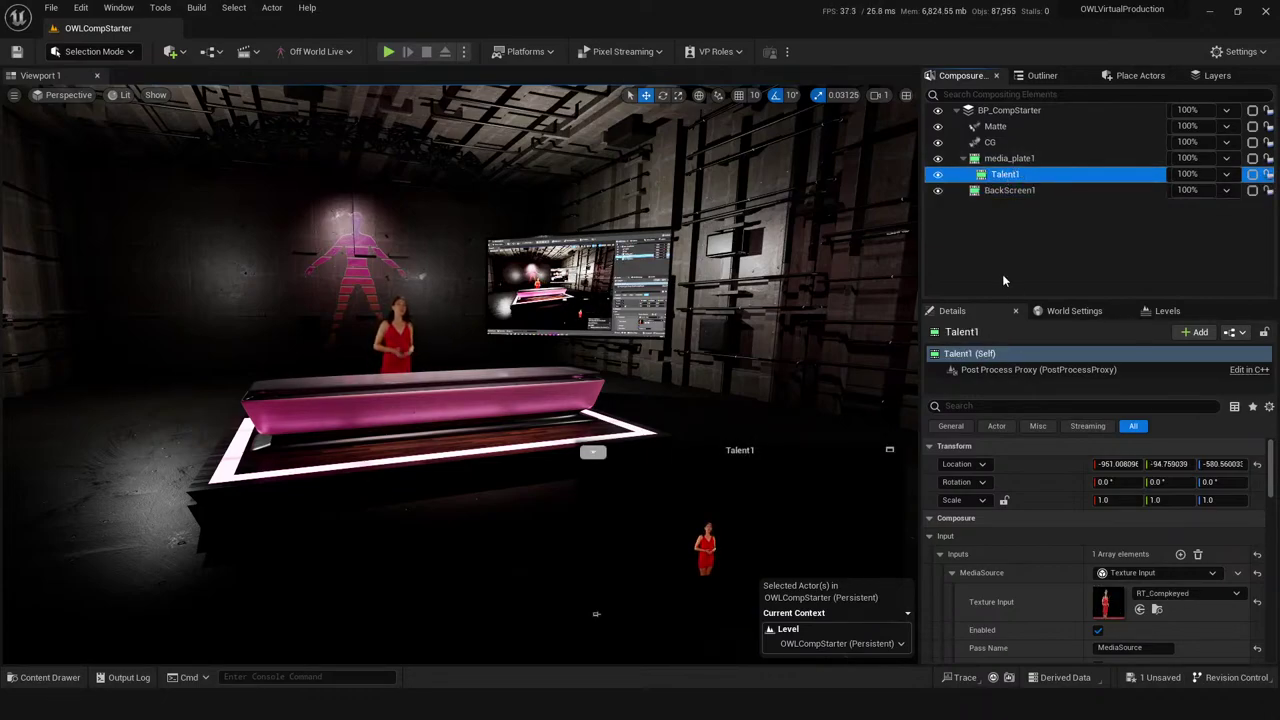
- Review media_plate1's input and chroma keying passes, and expand OutputPass_0 to show its render target
click(1005, 160)
scroll(976, 573, down, 5)
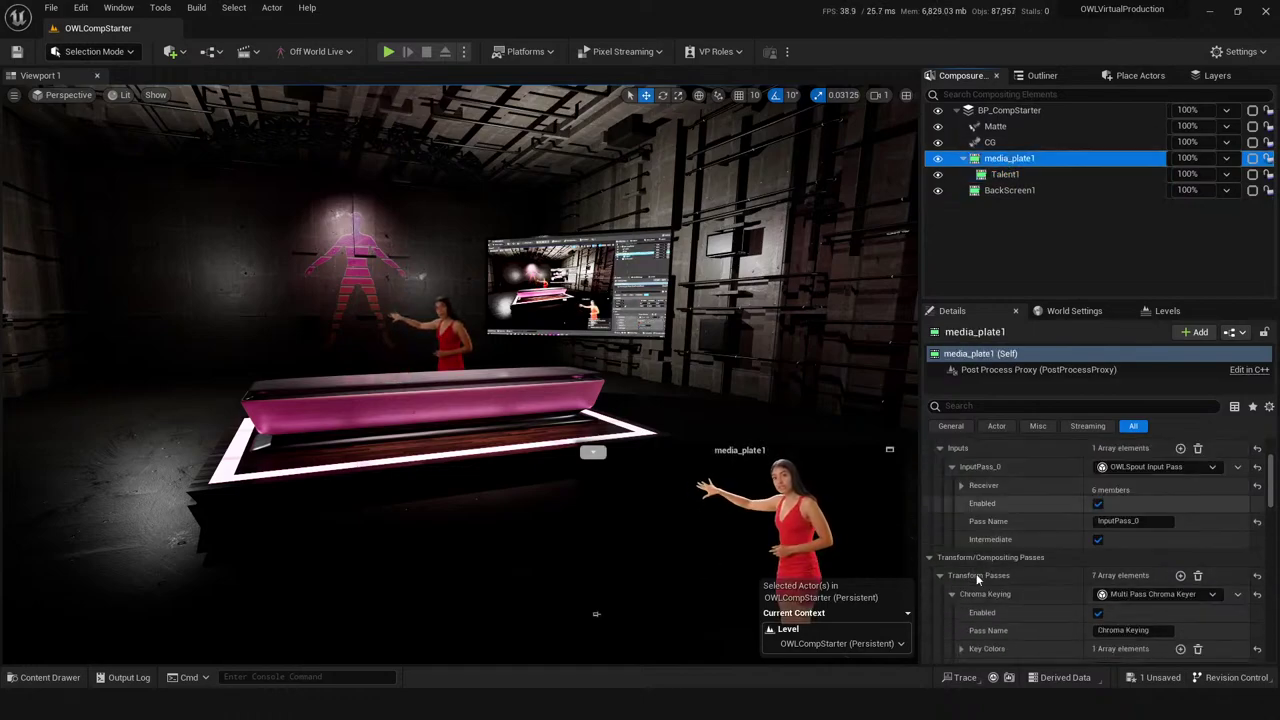
scroll(1006, 553, down, 6)
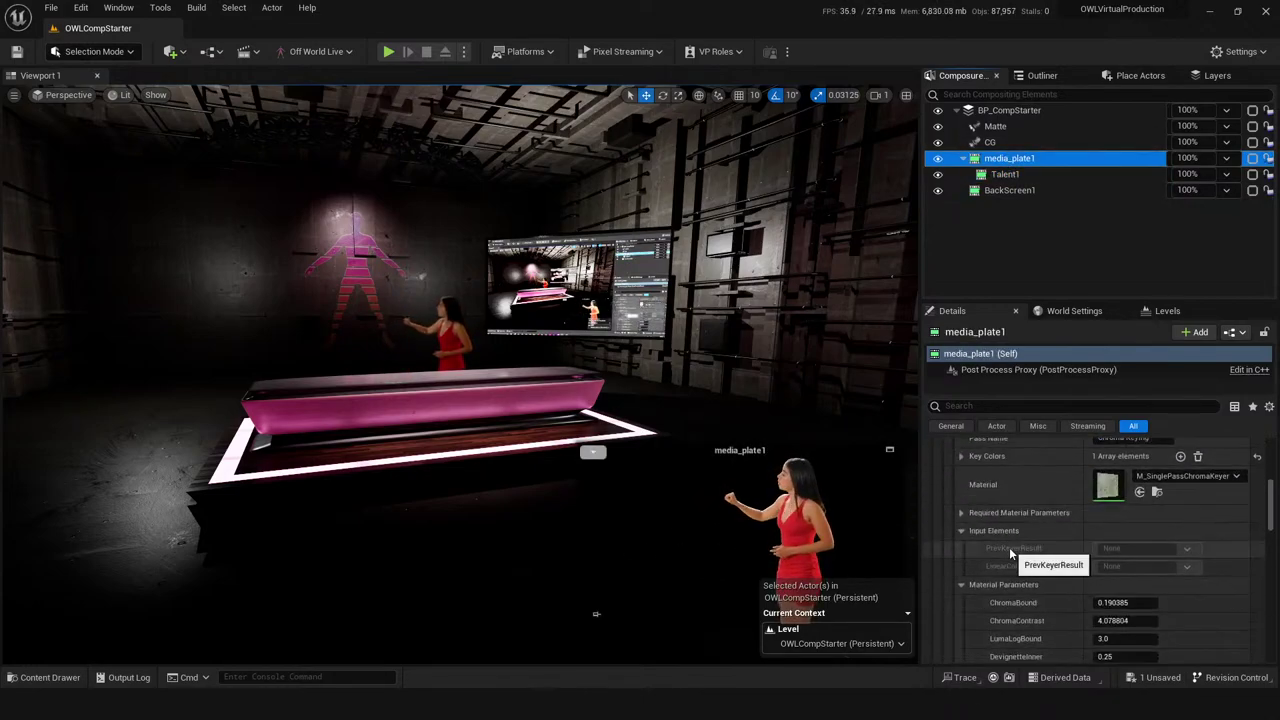
scroll(1012, 543, down, 2)
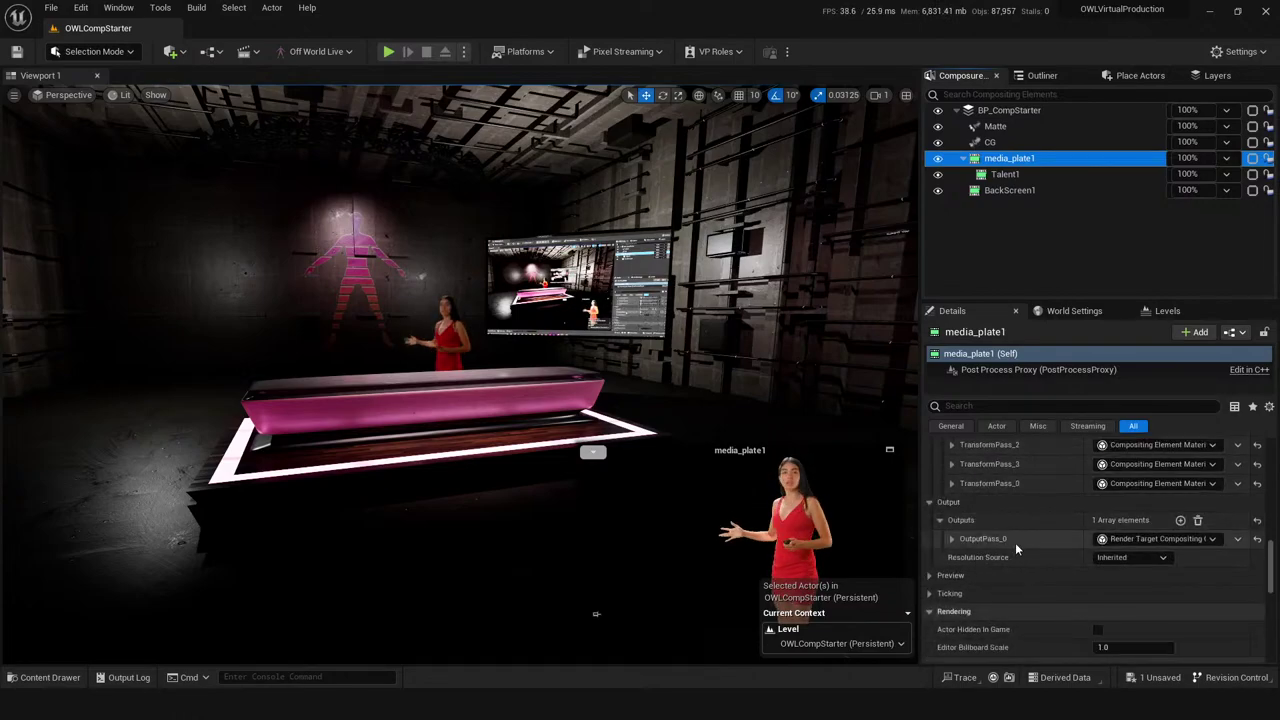
click(965, 544)
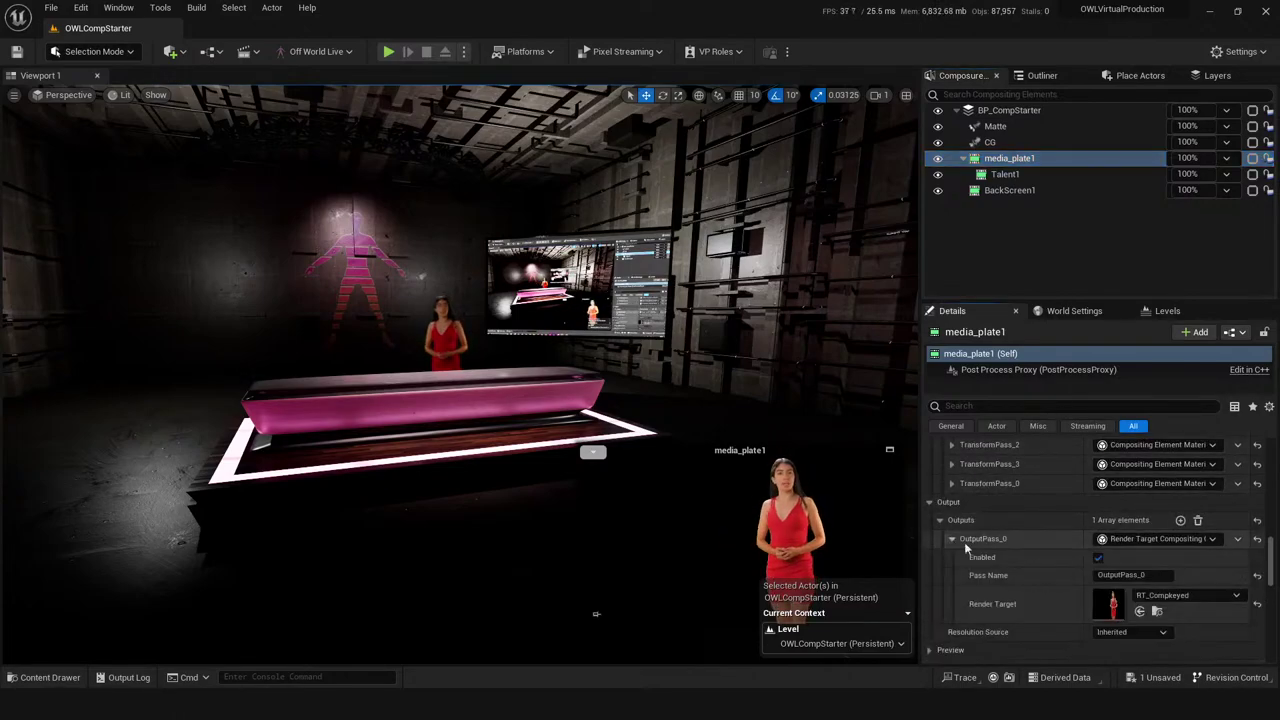
- Open the RT_Compkeyed render target, toggle the alpha channel display to inspect the keyed talent, and close it
double_click(1112, 598)
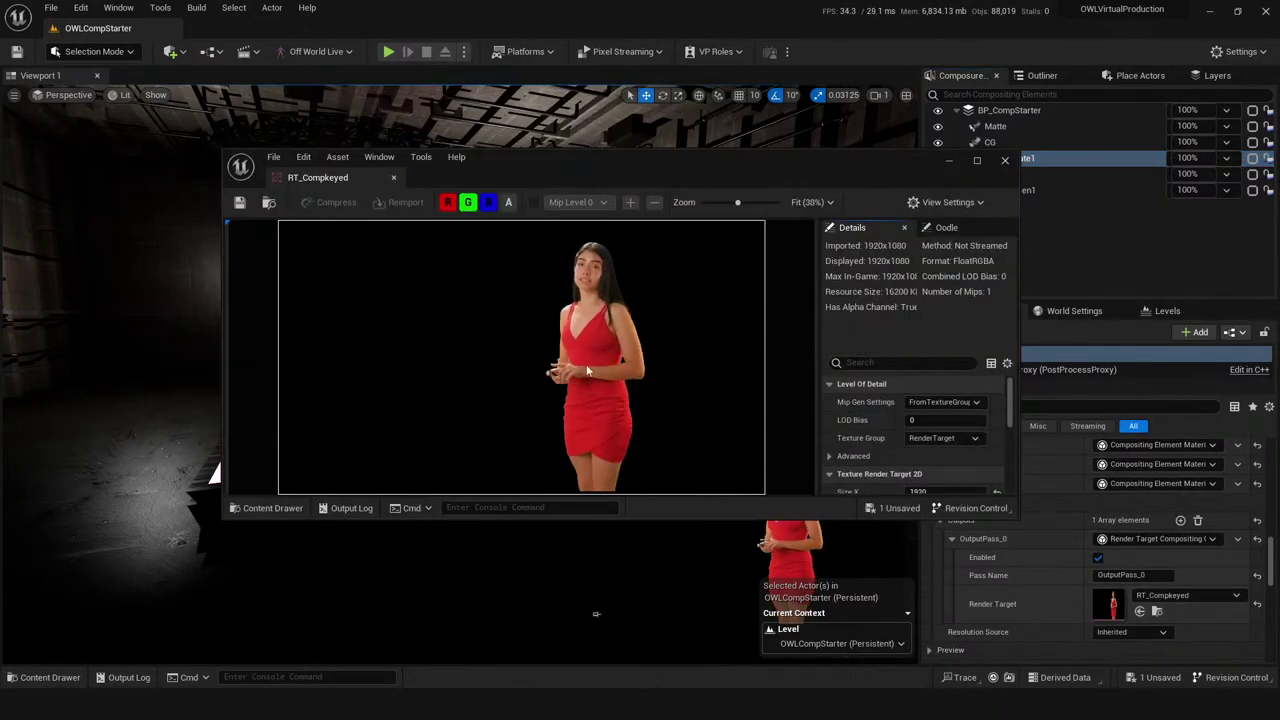
click(508, 203)
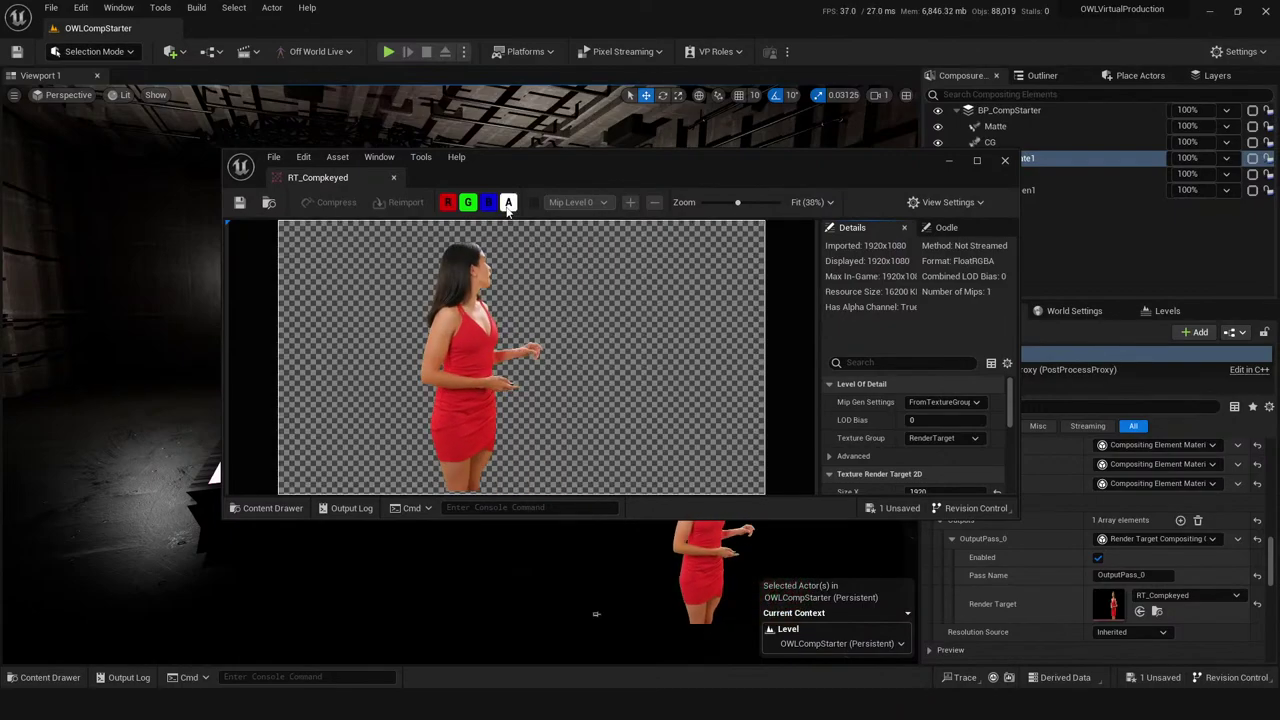
click(508, 203)
click(1005, 160)
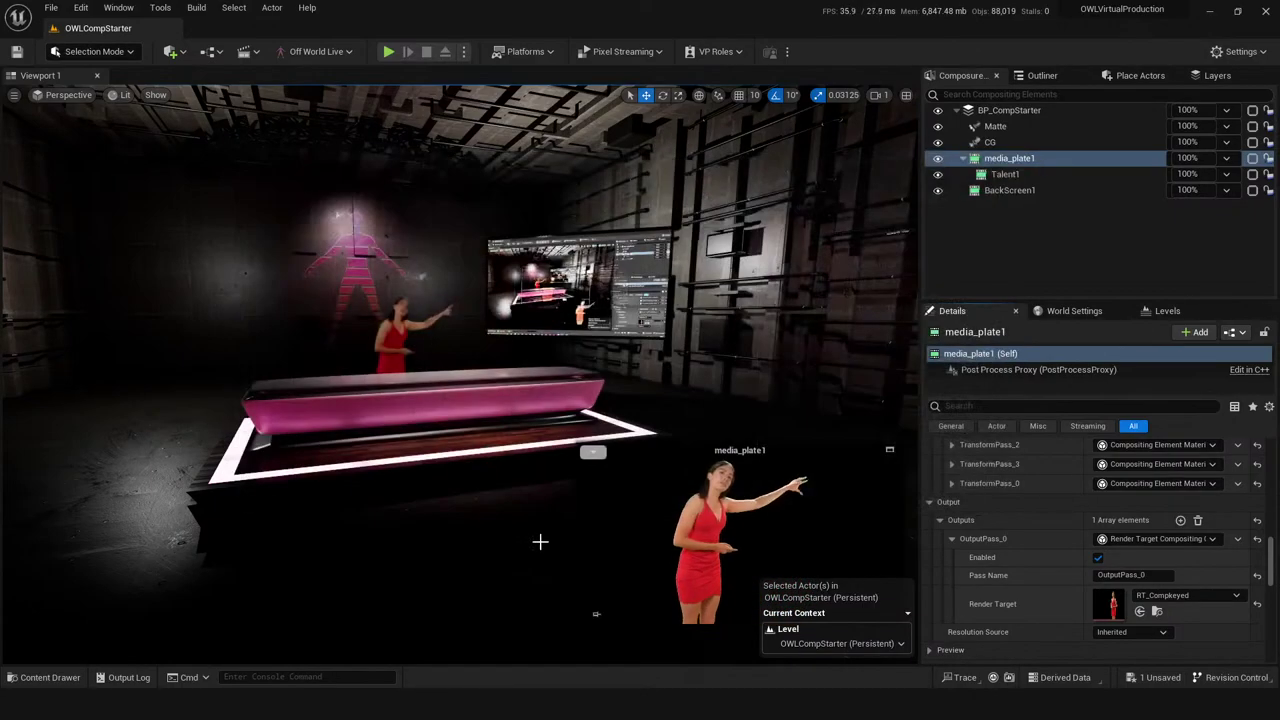
- Select the talent plane behind the desk and focus the viewport on it
click(390, 340)
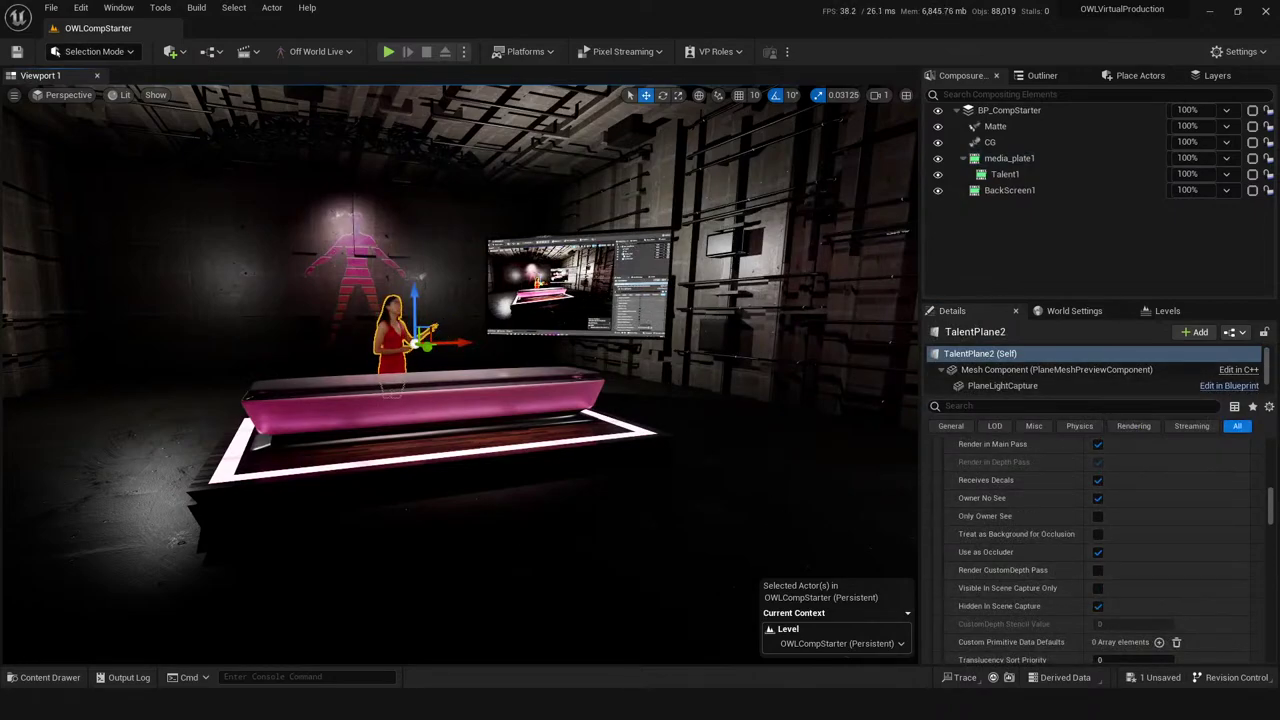
key(f)
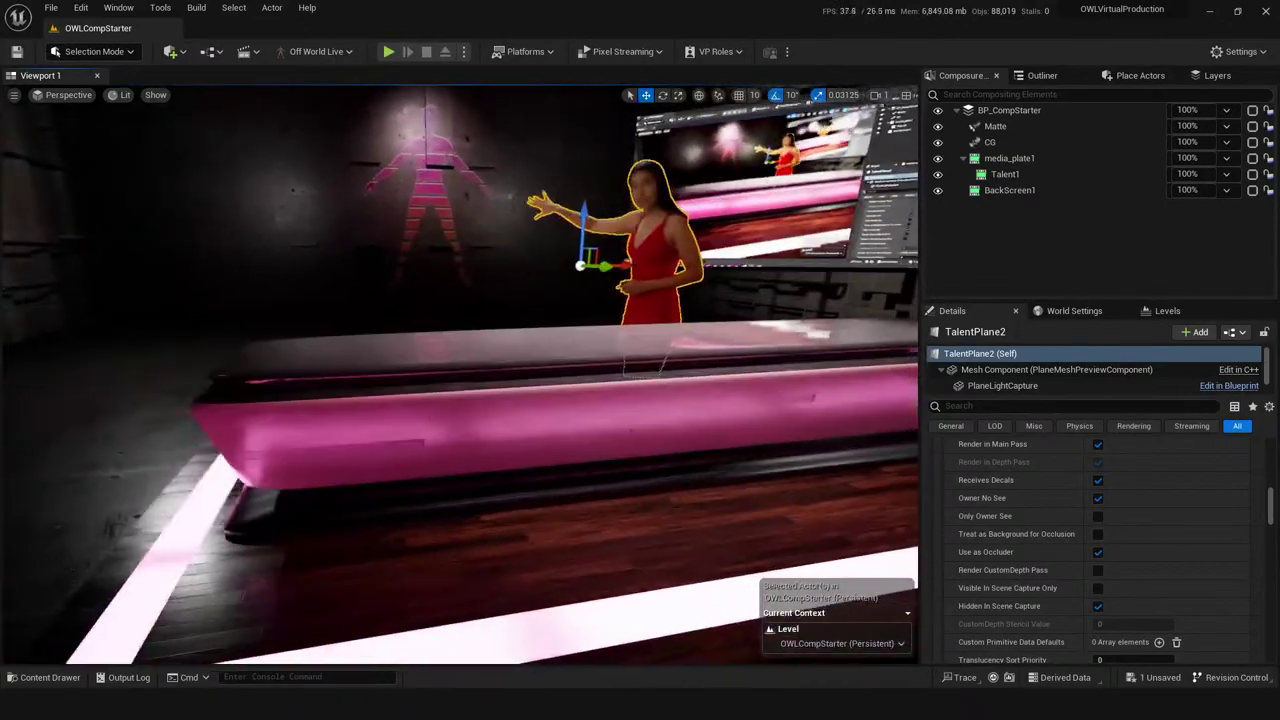
- Open the M_CompKeyToPlane_Inst material instance of the talent plane's PlaneLightCapture component and review its scalar, texture and vector parameters
scroll(597, 506, down, 5)
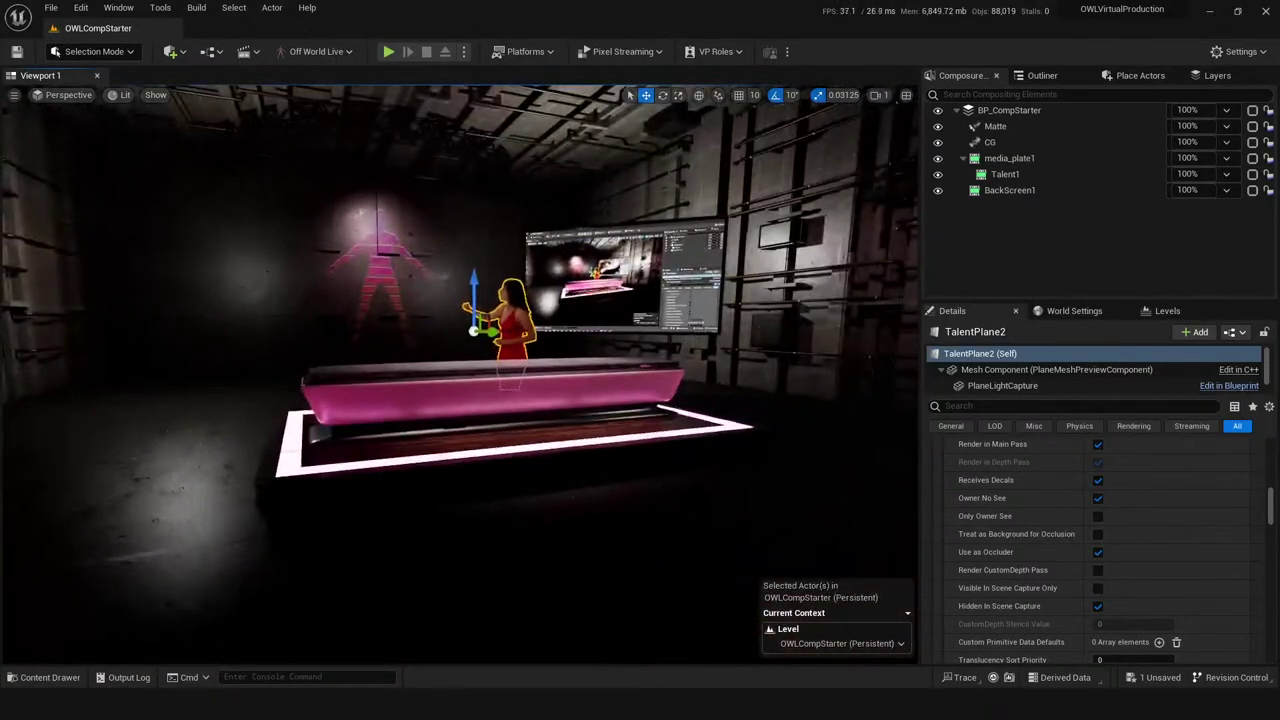
right_drag(515, 440, 515, 407)
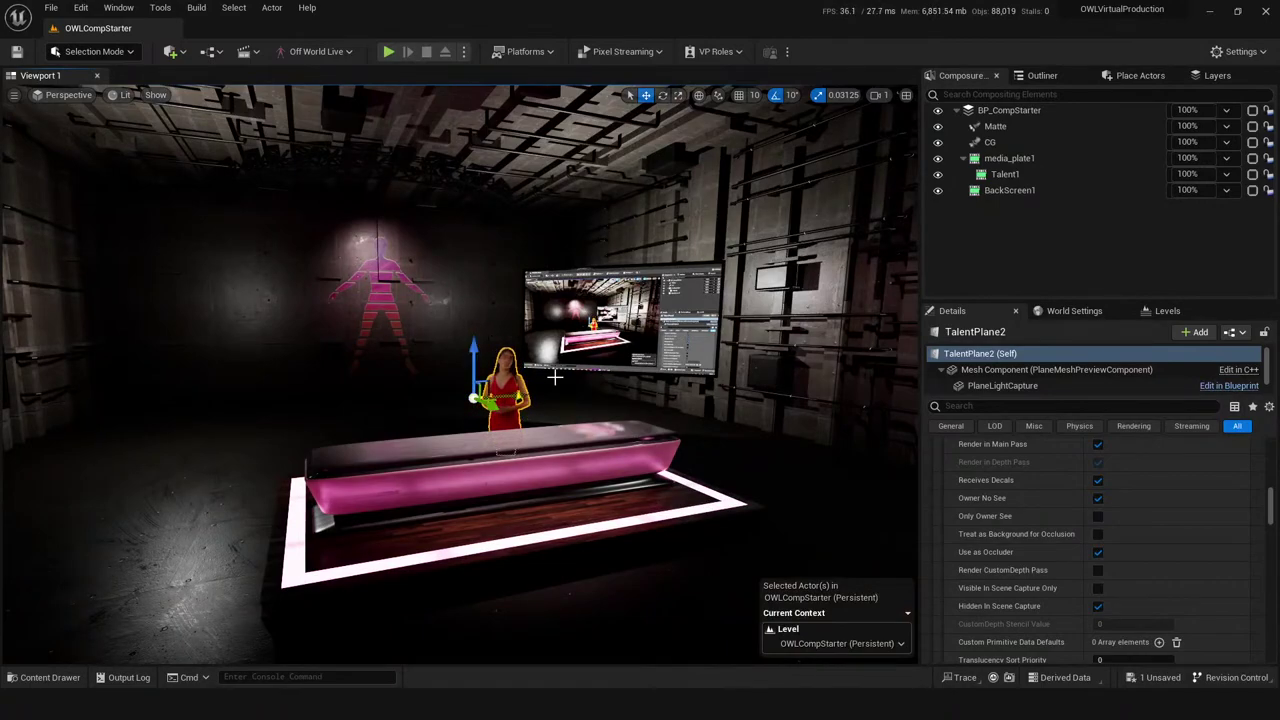
click(981, 385)
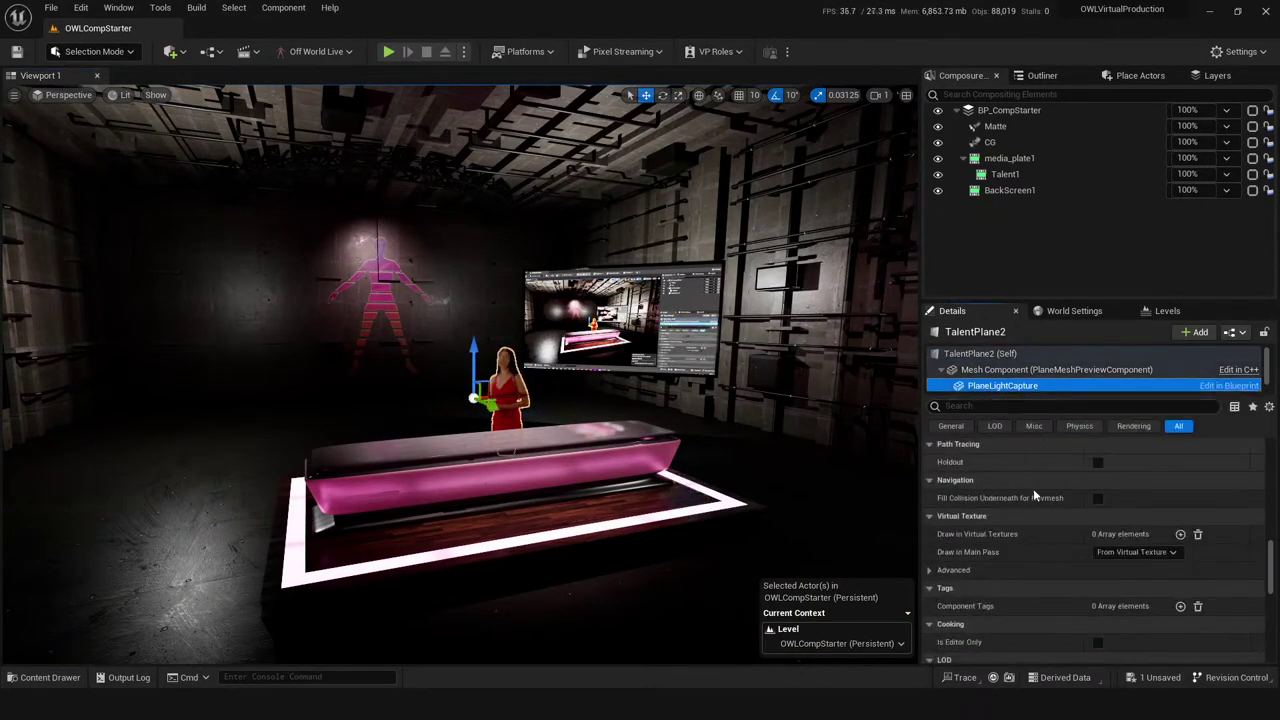
scroll(1022, 538, up, 10)
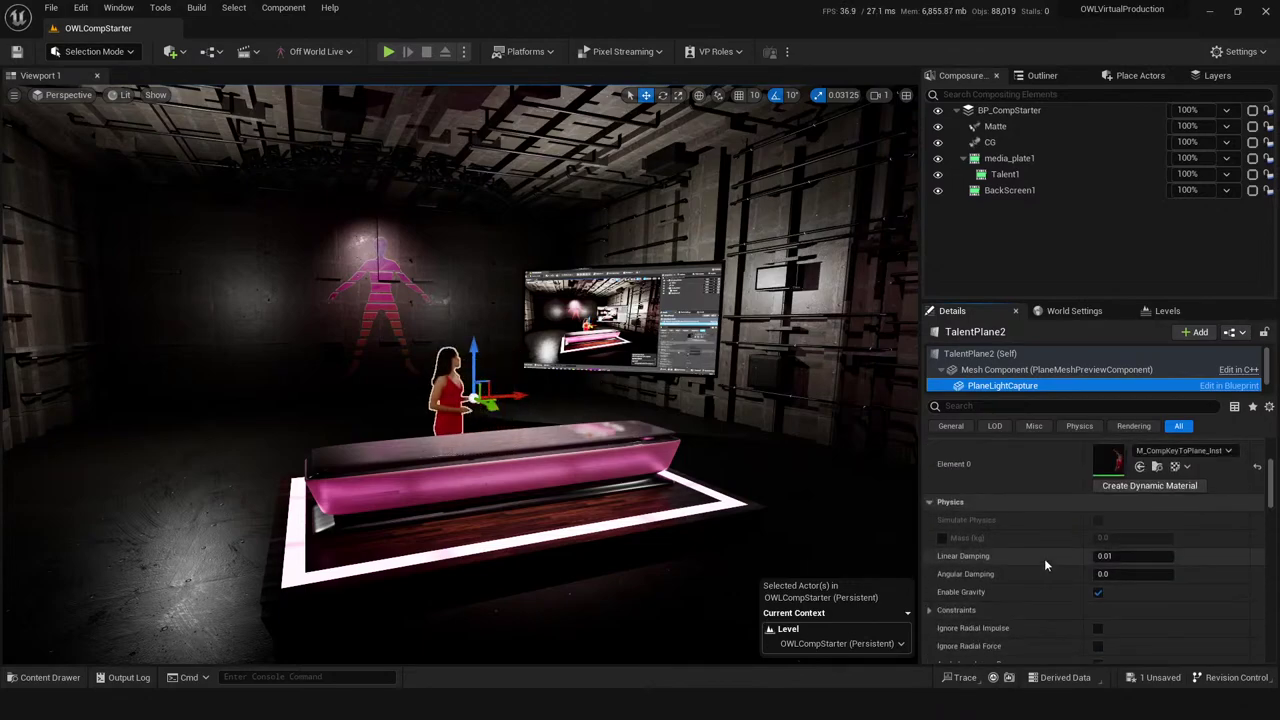
double_click(1108, 610)
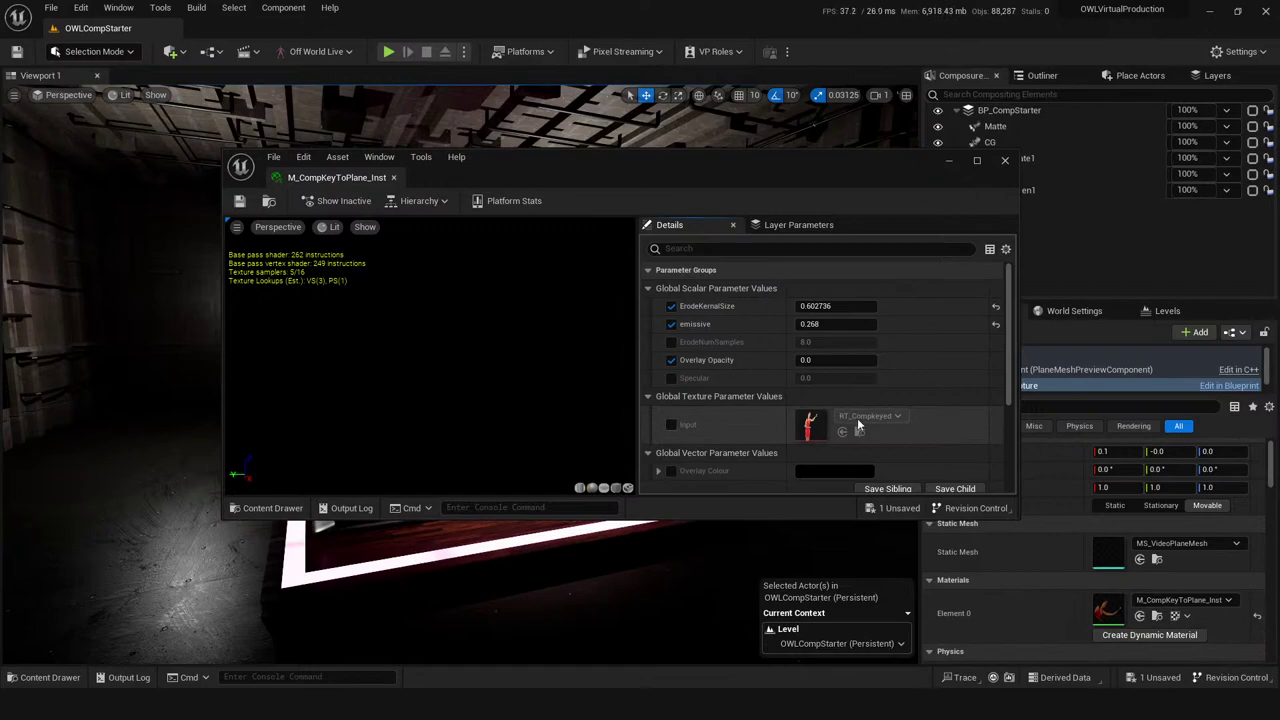
scroll(754, 425, down, 2)
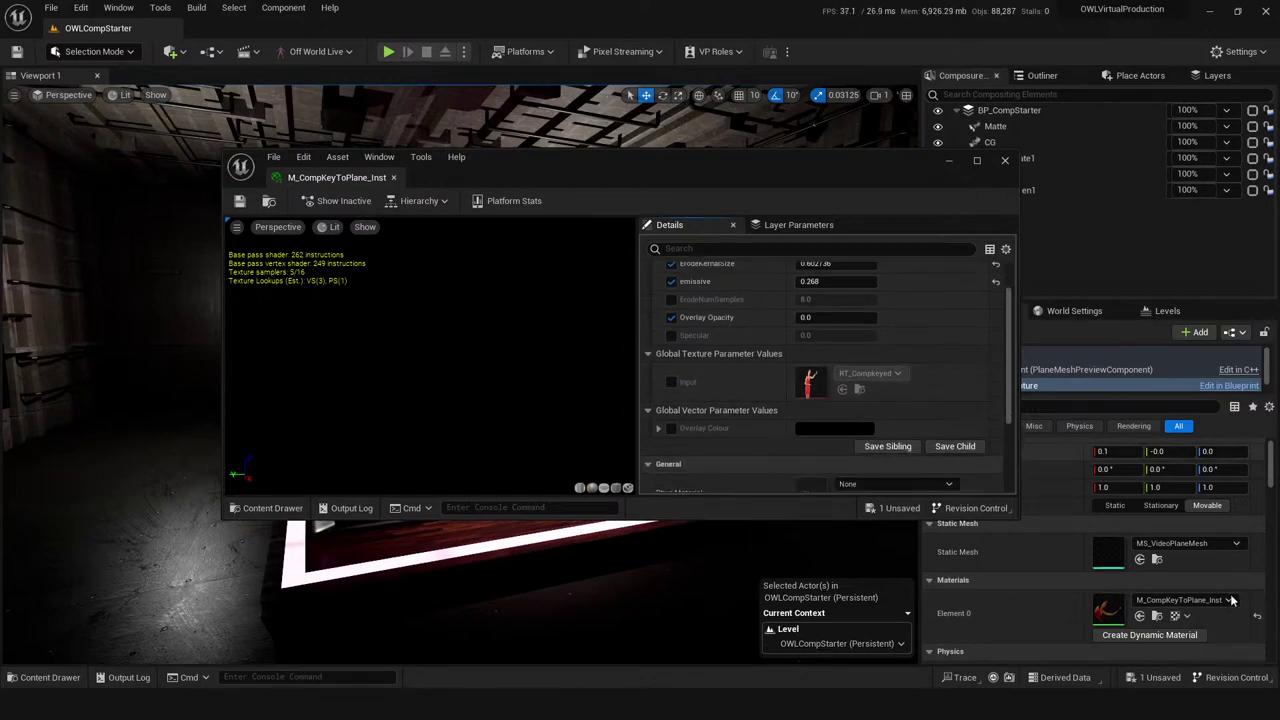
- Locate M_CompKeyToPlane_Inst in the content folders, move its editor clear of the assets, and close the editor
click(1157, 616)
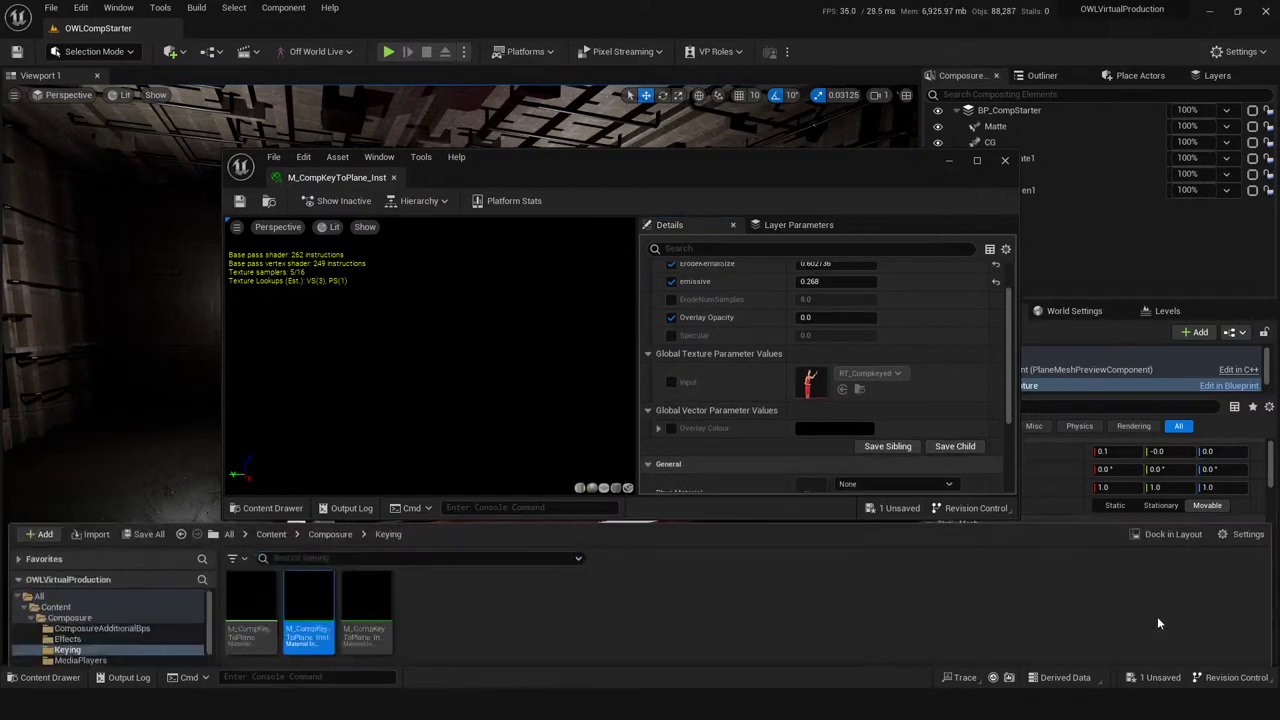
click(470, 567)
drag(705, 175, 656, 113)
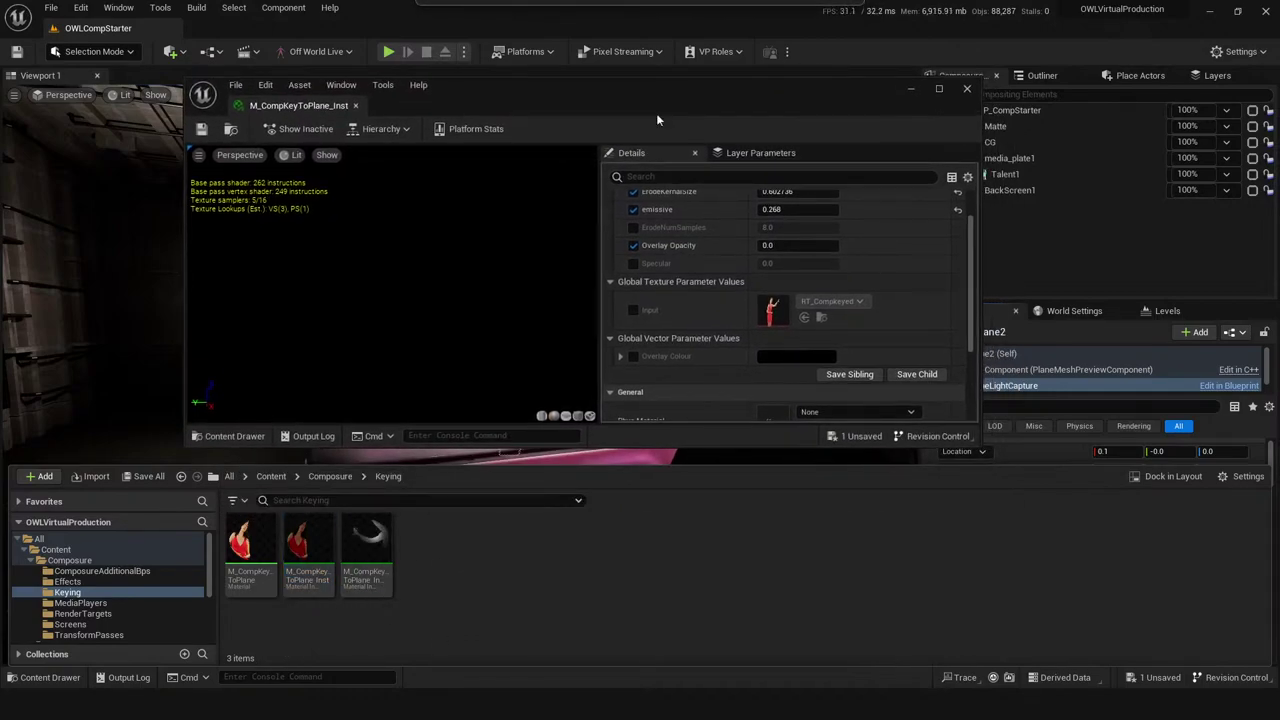
click(967, 90)
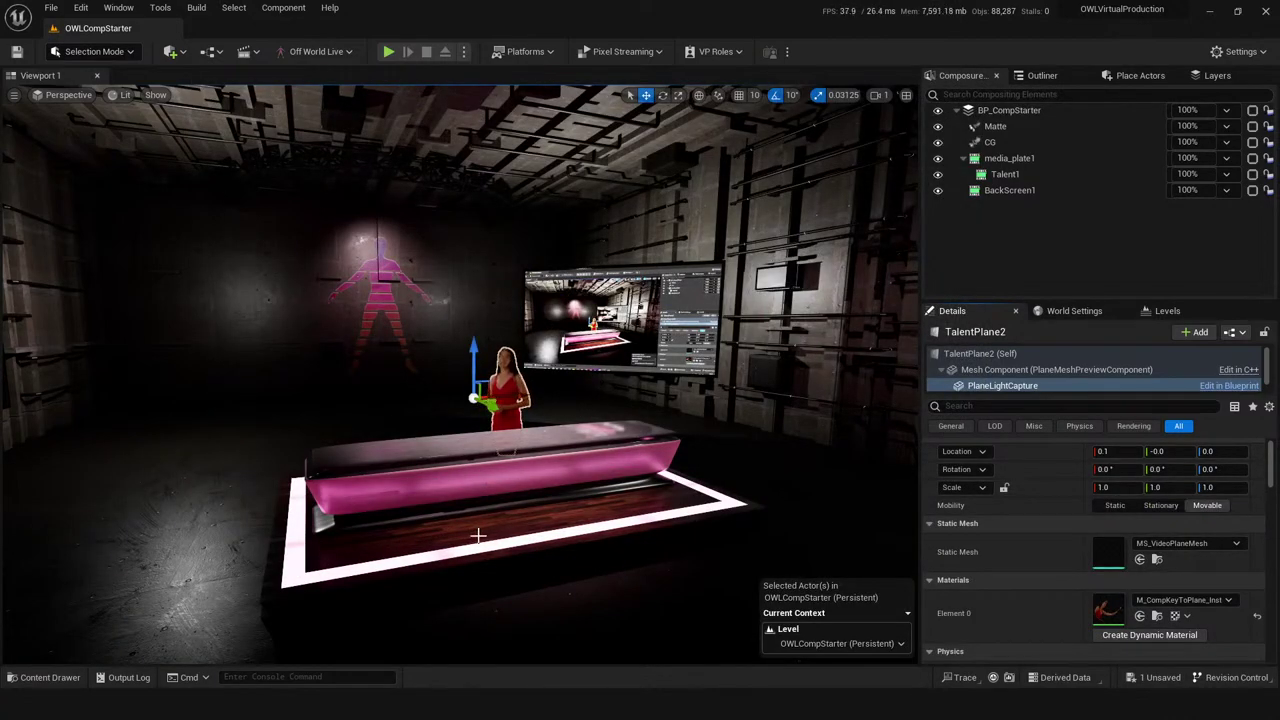
- Compare the media_plate1 preview with the talent plane in the scene, and check Talent1's texture input
click(1009, 158)
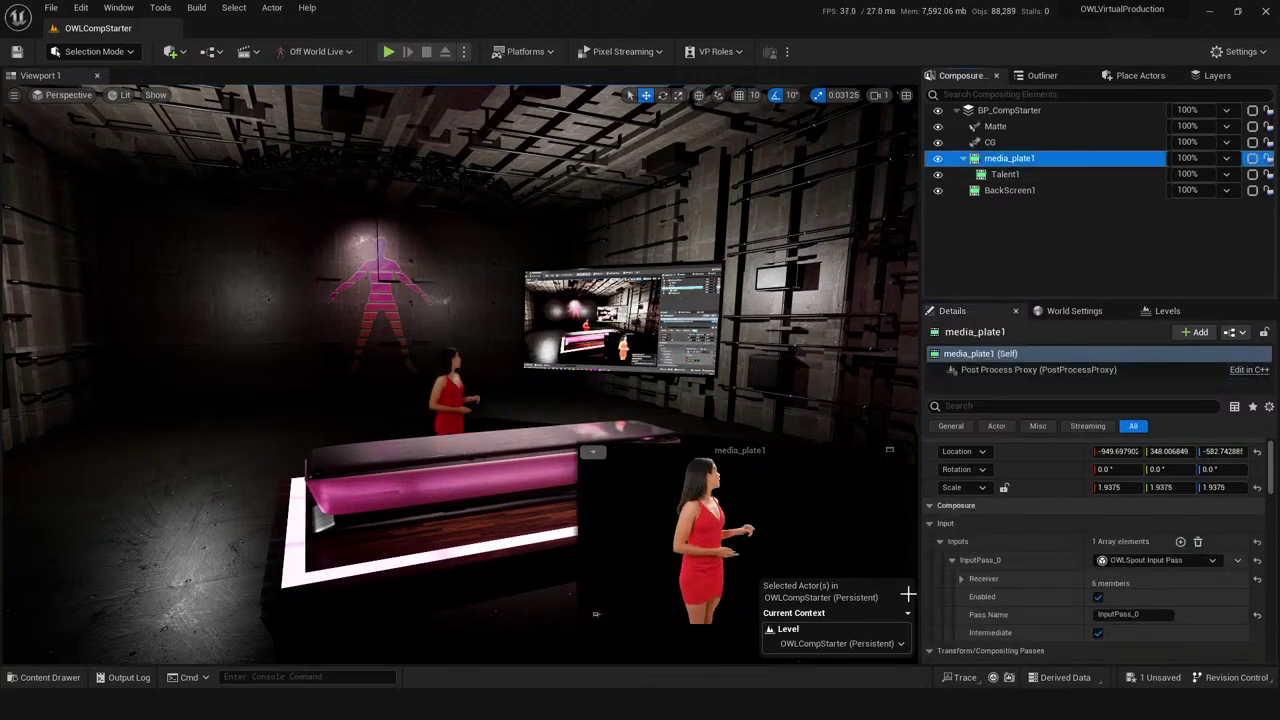
click(450, 395)
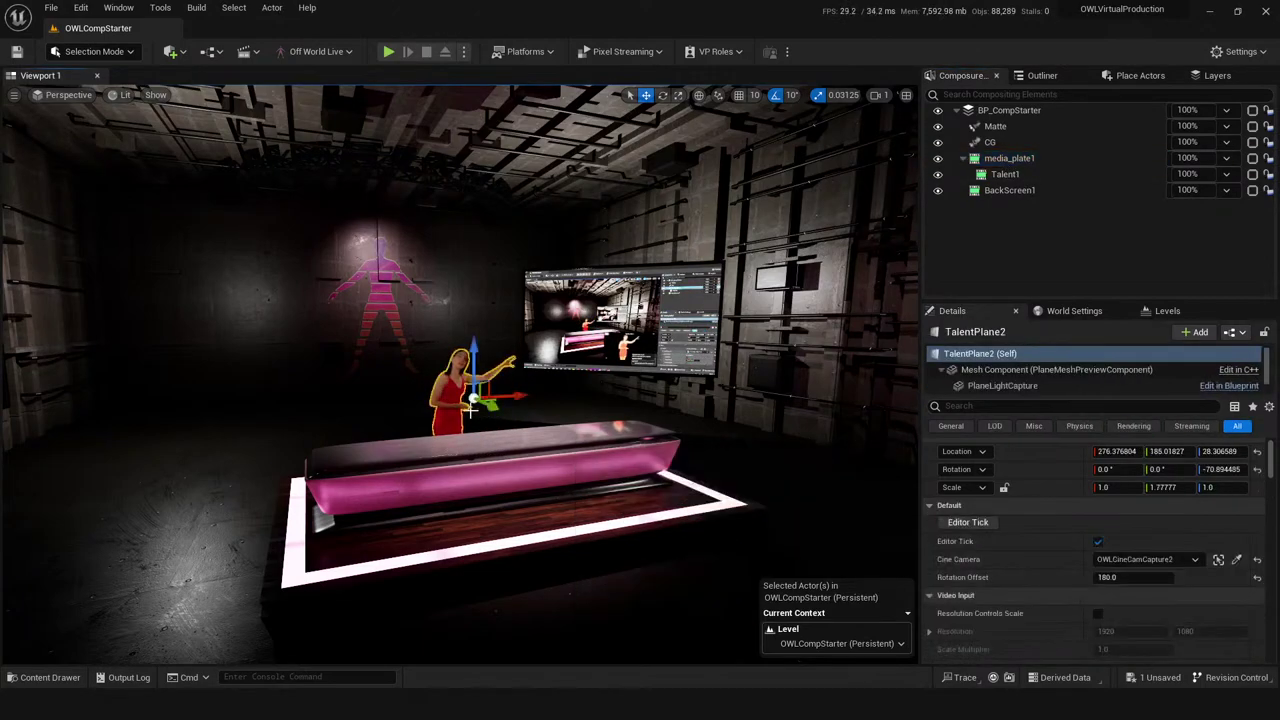
click(996, 172)
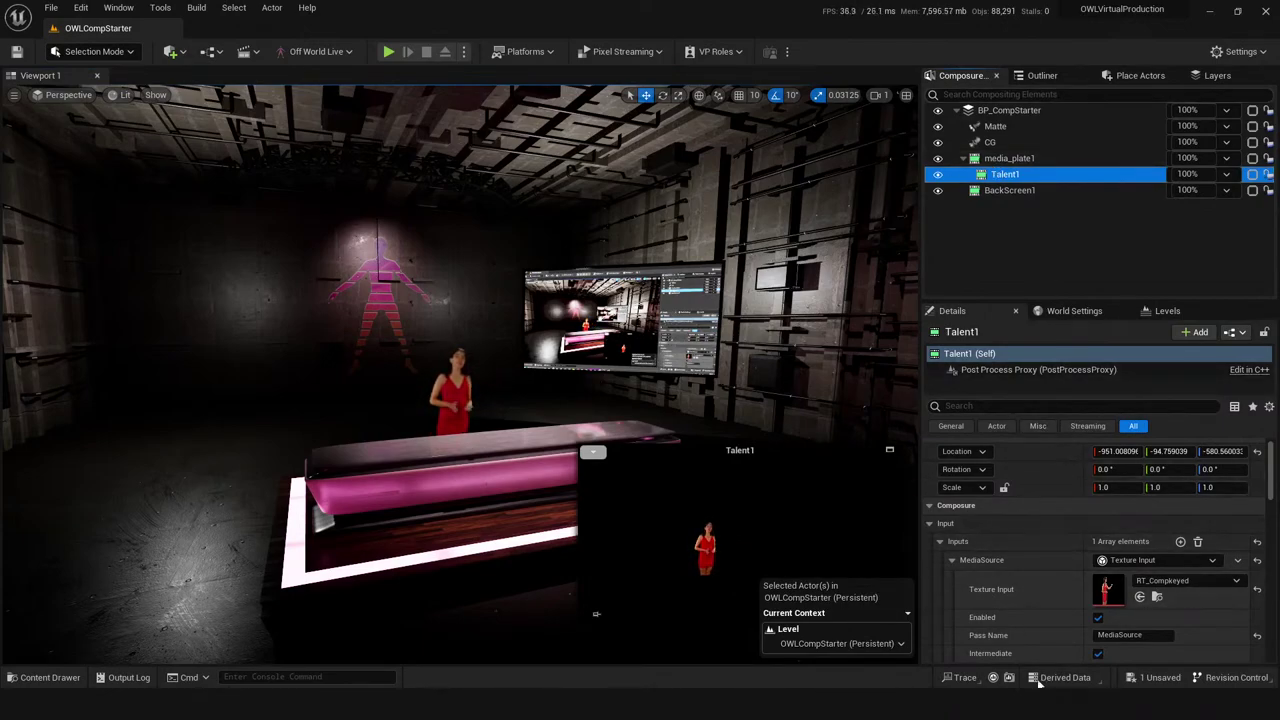
scroll(1037, 500, down, 4)
scroll(1037, 500, up, 3)
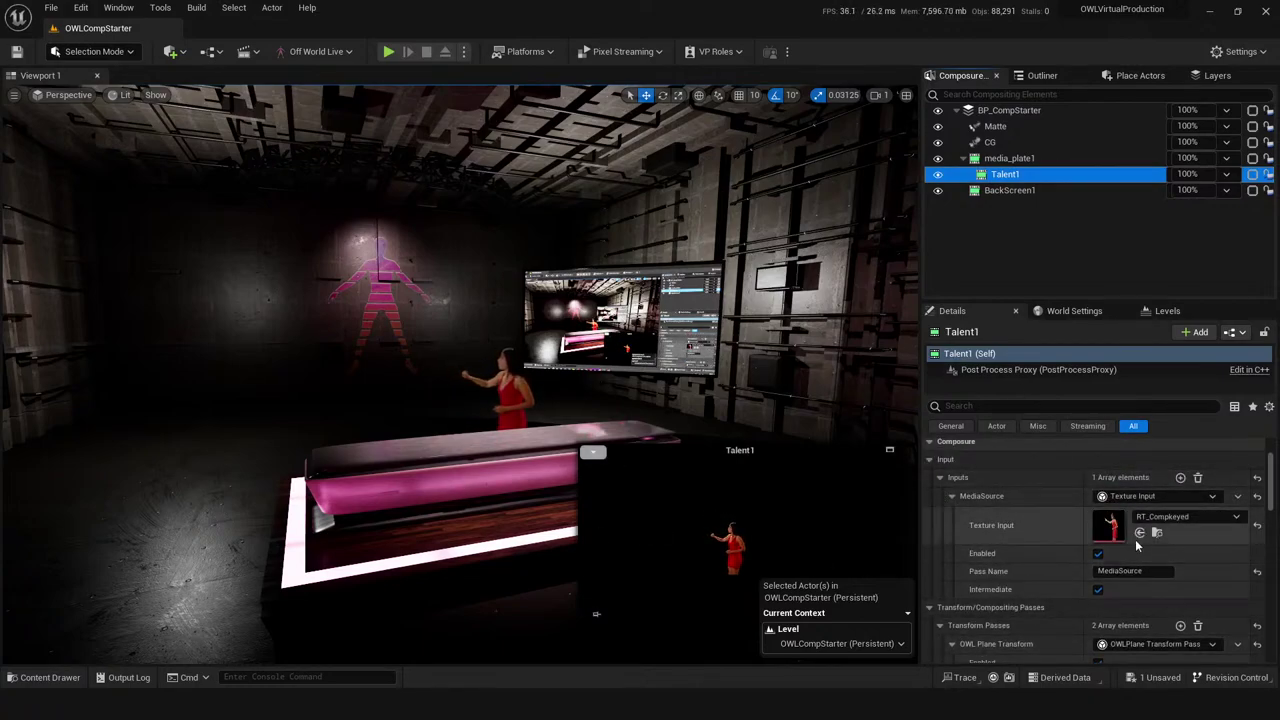
- Review Talent1's OWL Plane Transform pass, including its assigned plane, camera override, frame delay and material
scroll(1060, 512, down, 4)
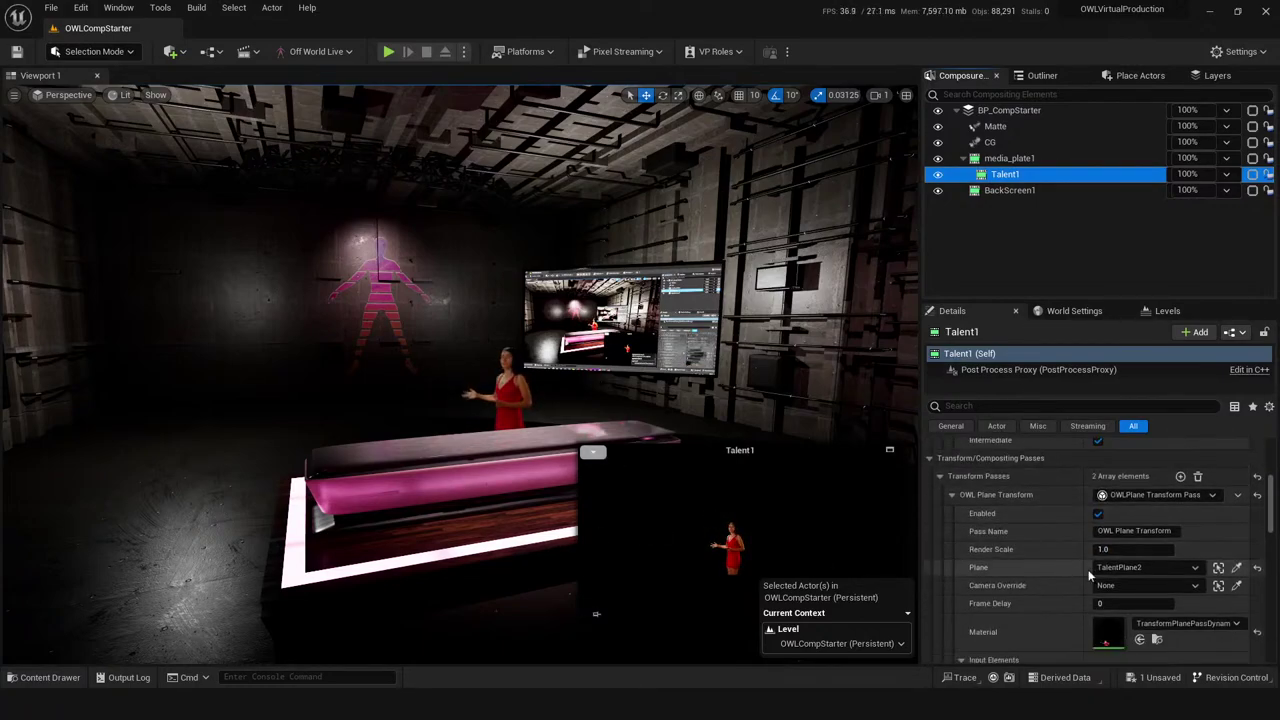
scroll(1030, 500, down, 1)
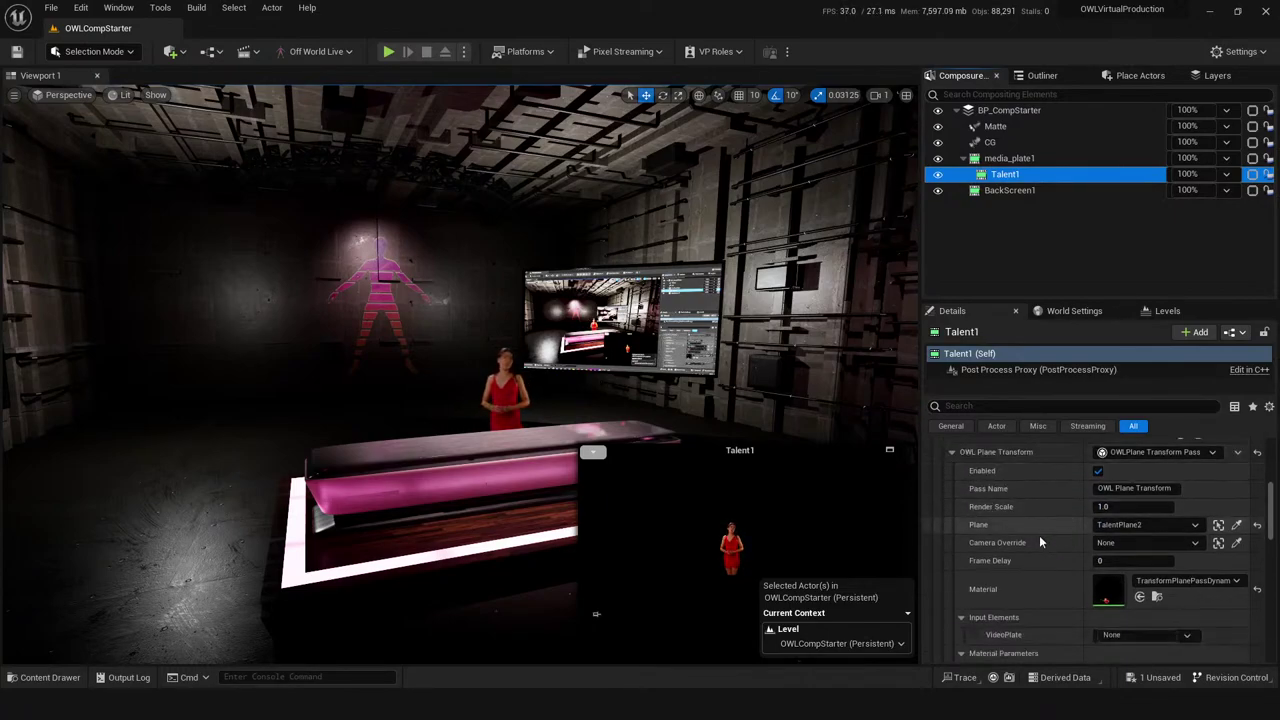
scroll(1064, 520, up, 1)
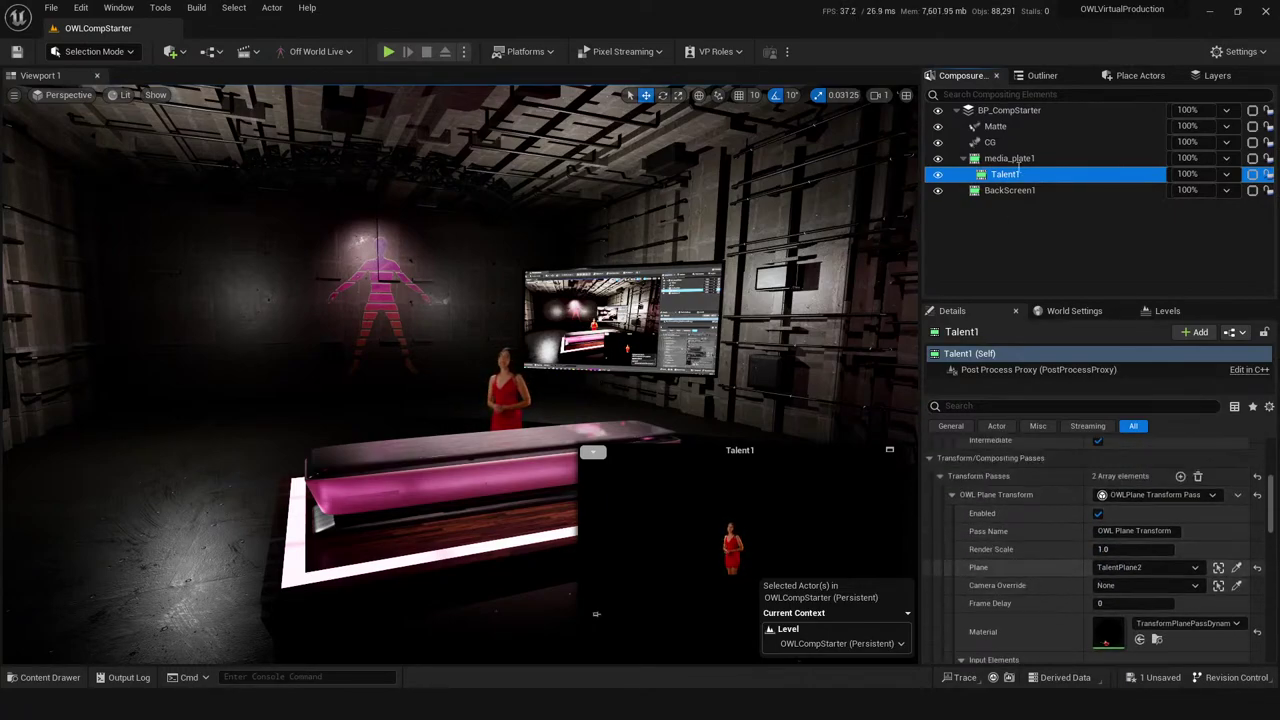
scroll(1085, 490, up, 3)
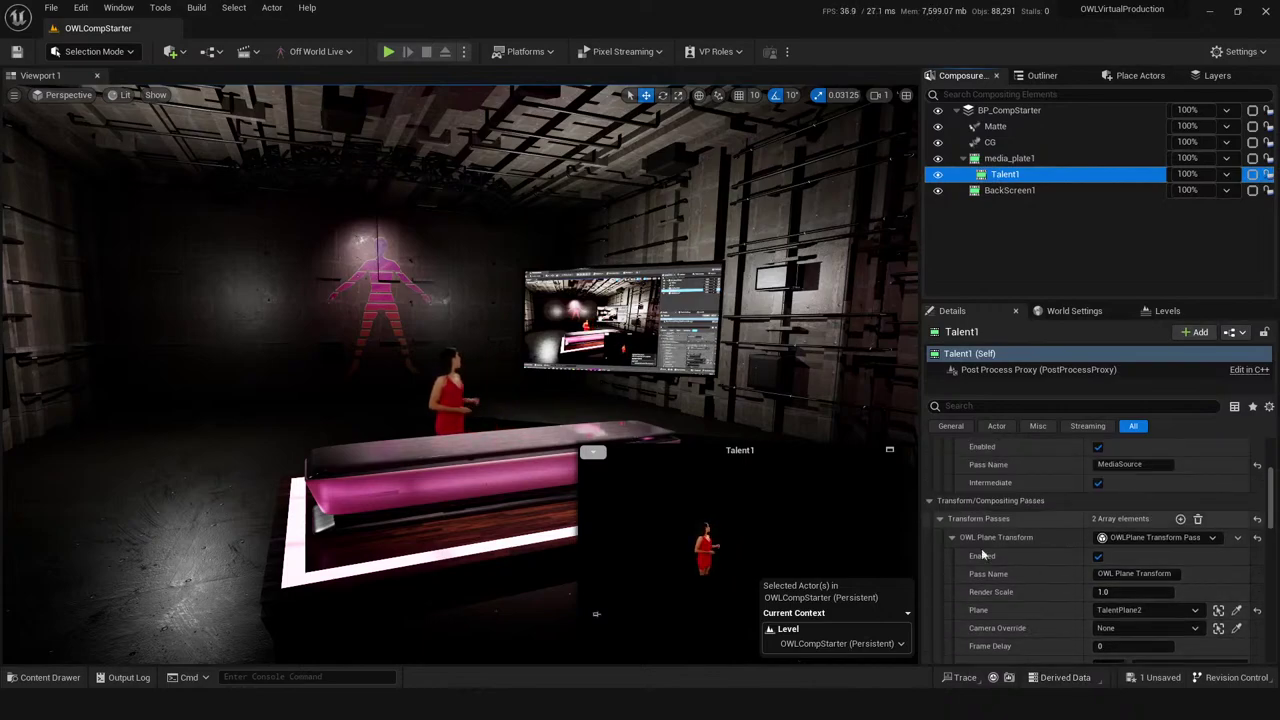
scroll(1085, 490, down, 3)
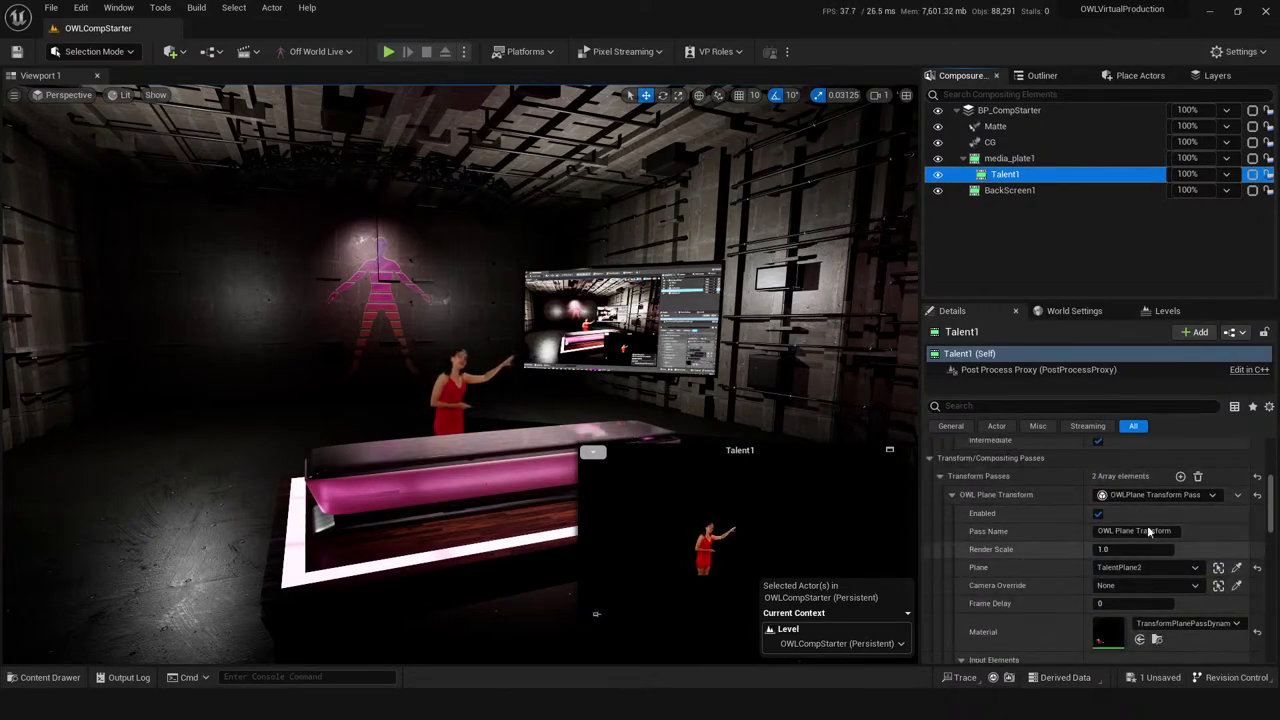
scroll(1016, 524, down, 1)
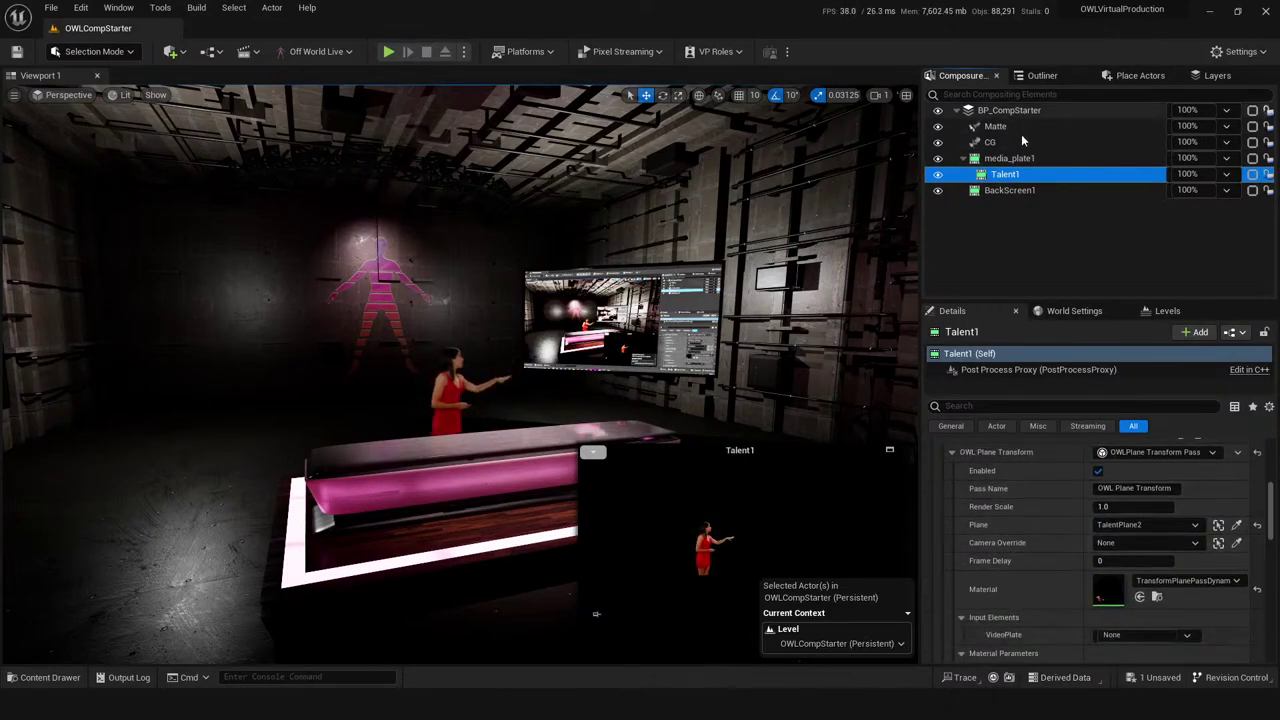
- Compare media_plate1's keyed preview with Talent1's, and check Talent1's remaining transform passes and output settings
click(1008, 162)
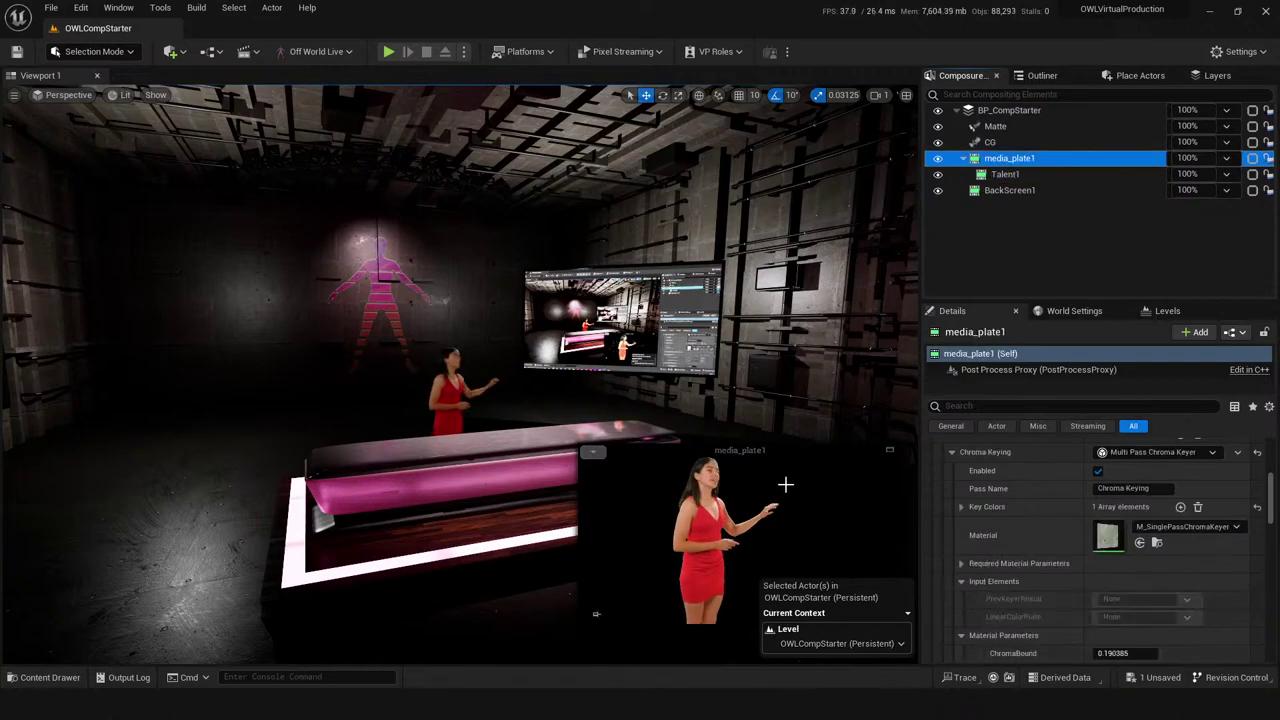
click(1012, 175)
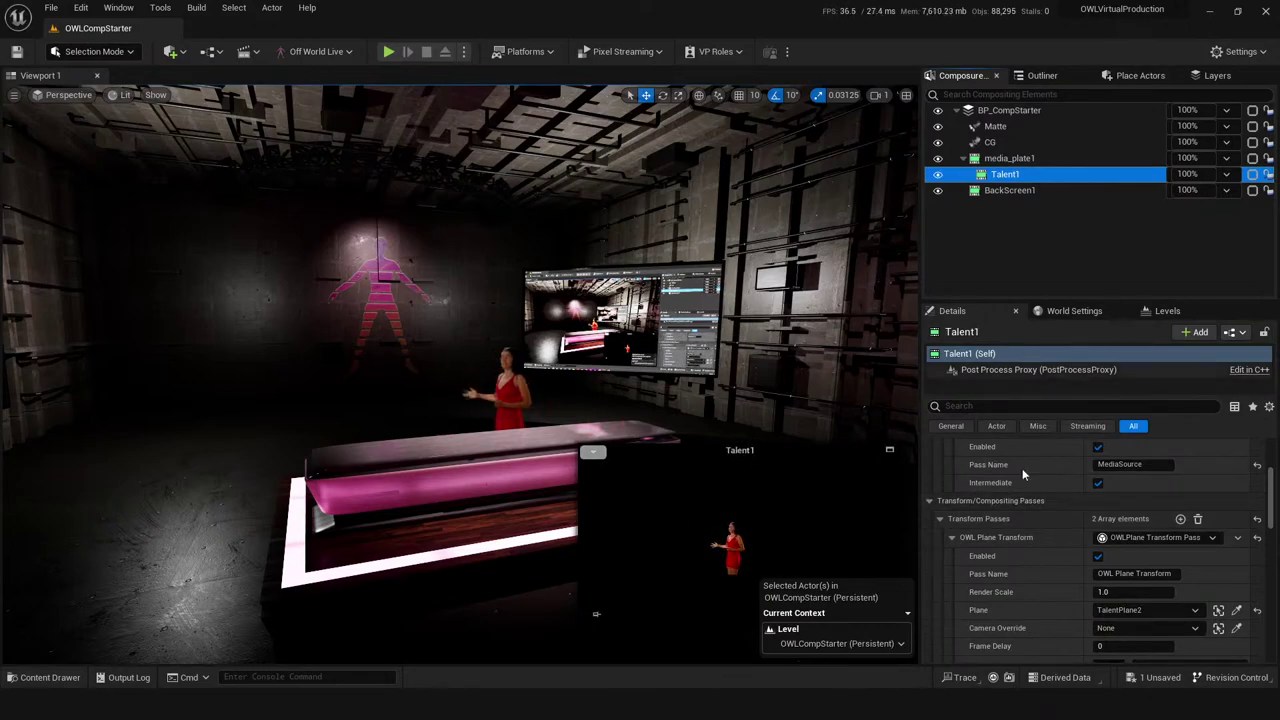
scroll(1010, 520, down, 5)
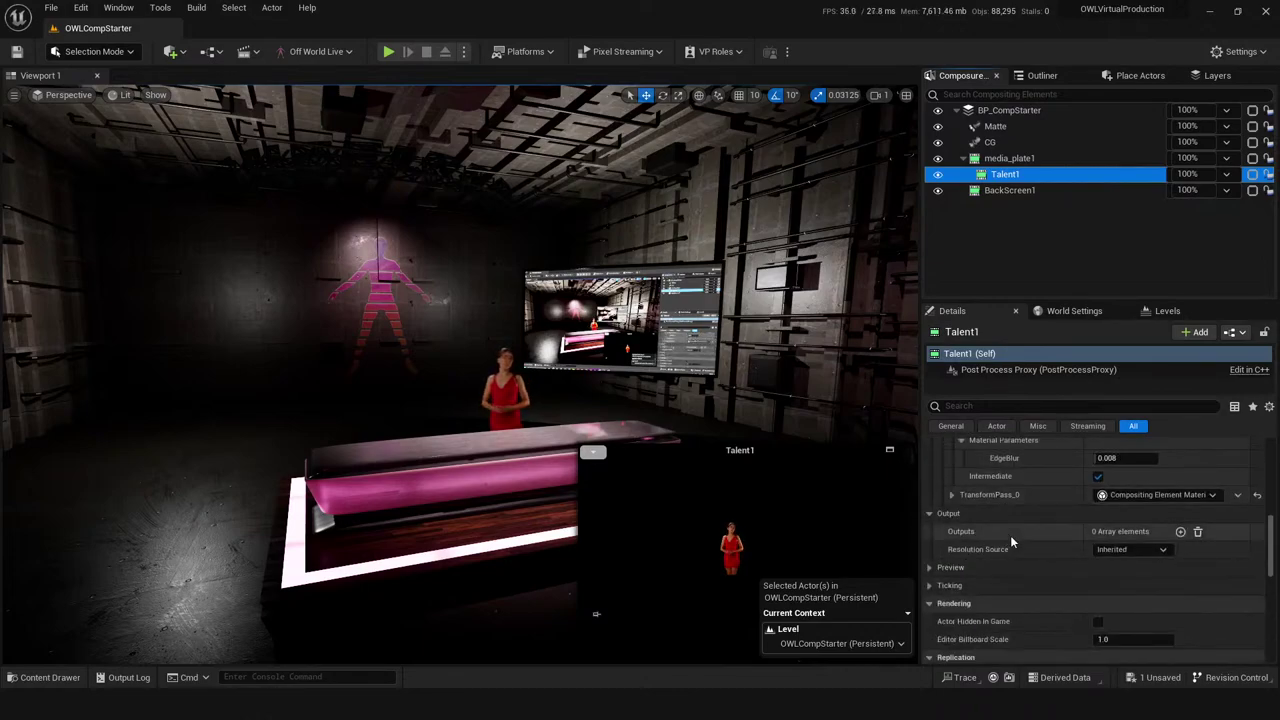
scroll(1042, 517, up, 4)
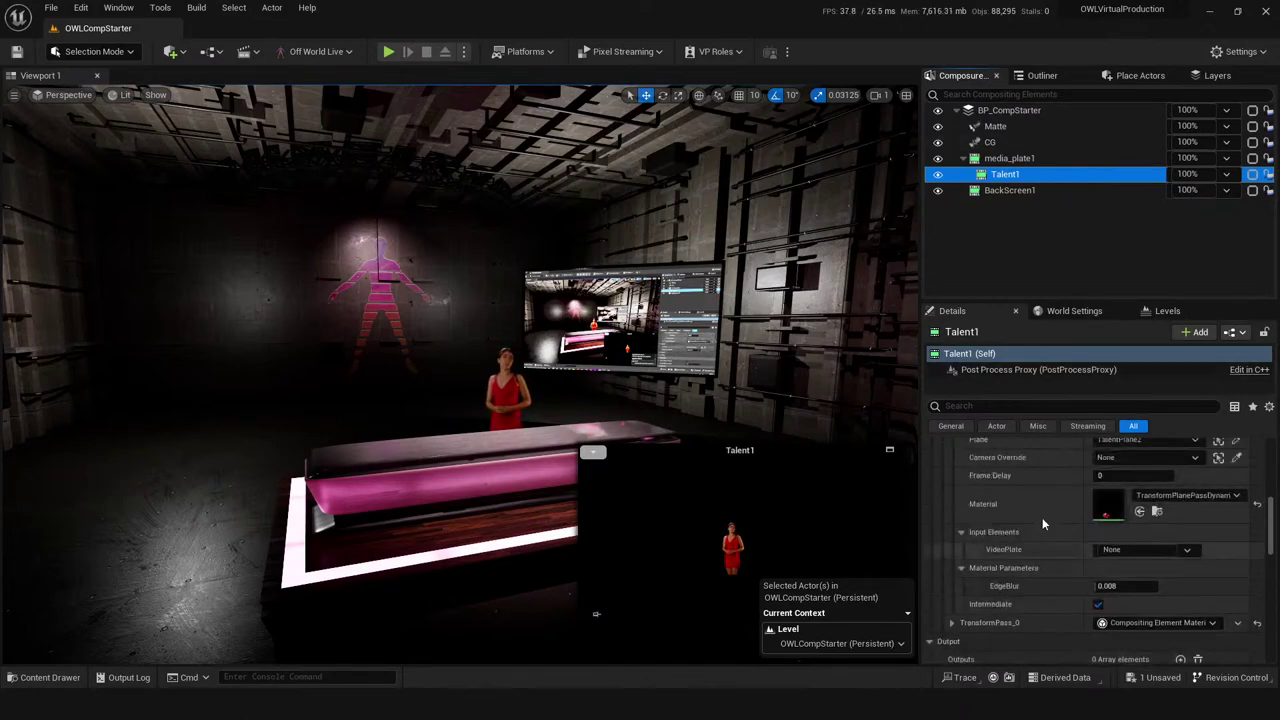
- View the BackScreen1, CG and Matte elements and the final BP_CompStarter composite with its input elements
click(1004, 190)
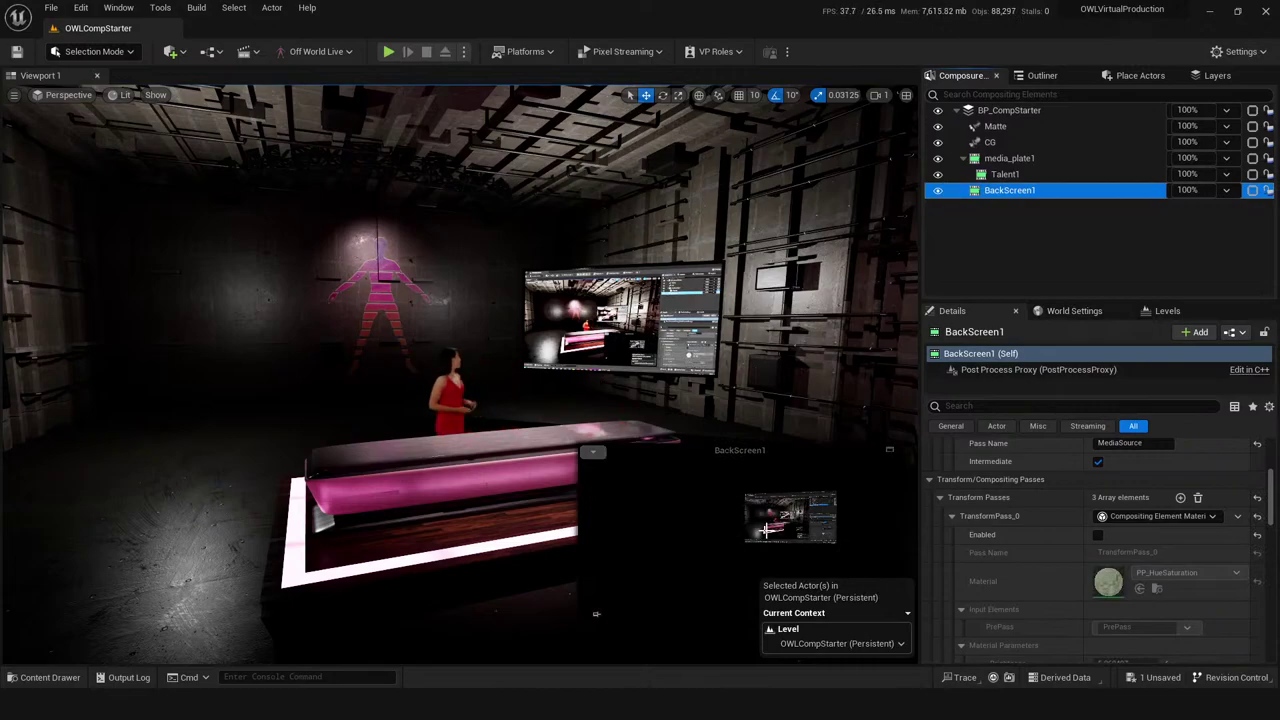
click(995, 142)
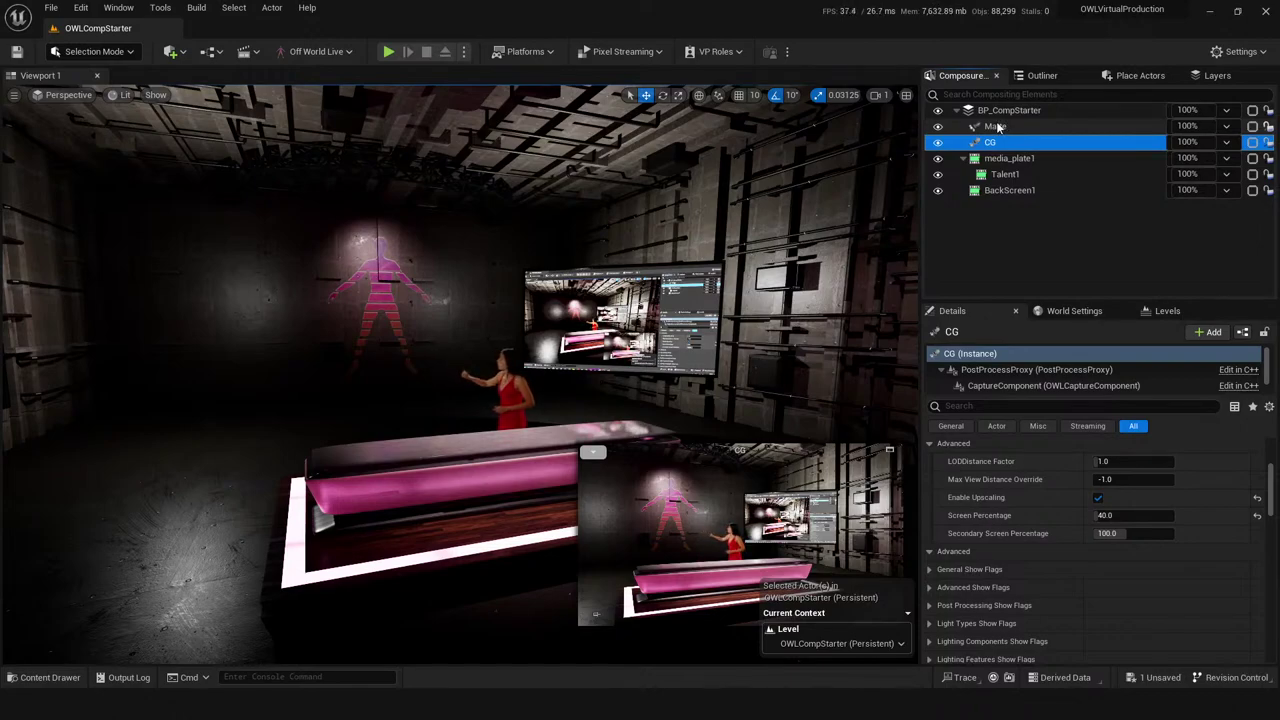
click(996, 126)
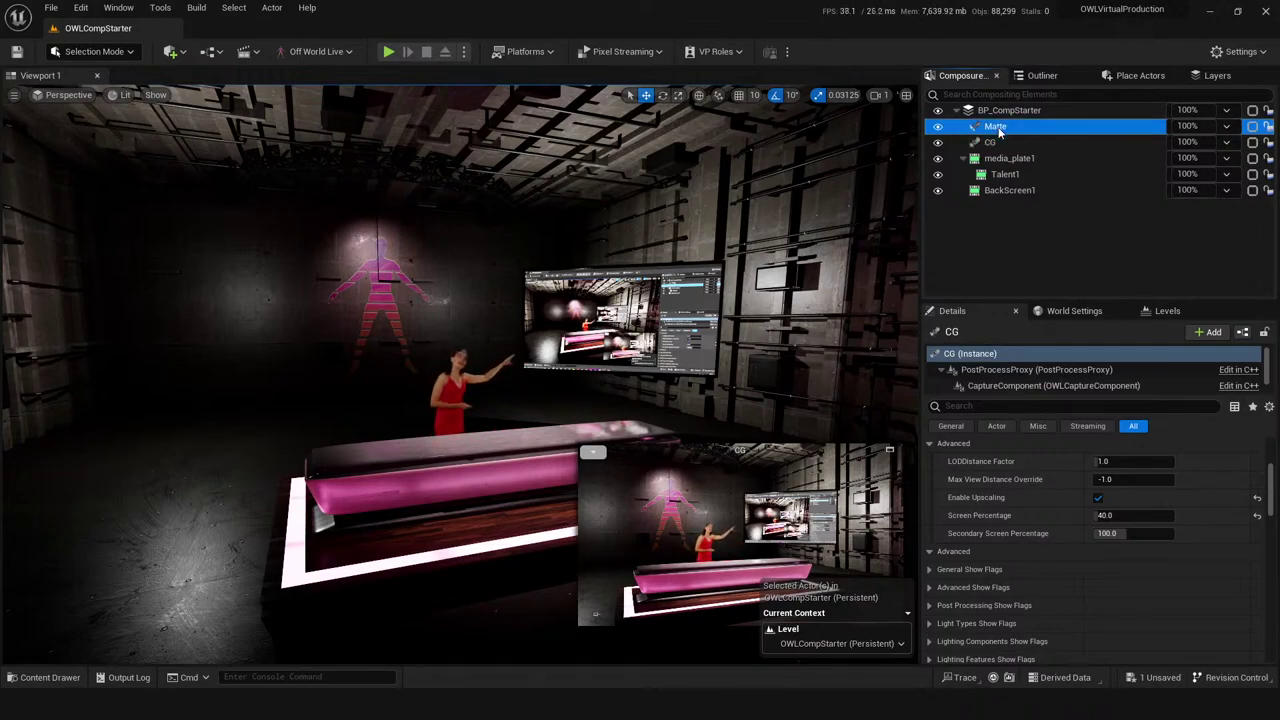
click(1010, 112)
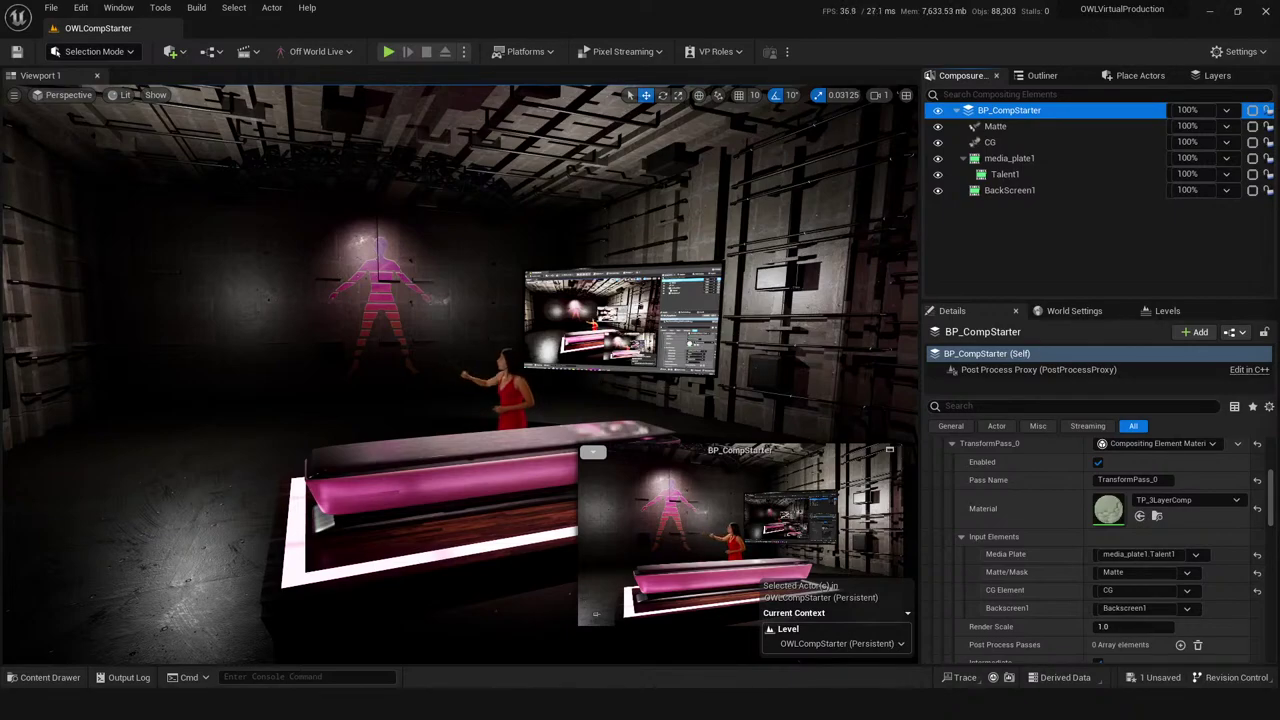
- Show the BP_CompStarter preview in a separate, smaller window beside the desk in the scene, and save the level
right_drag(460, 380, 500, 382)
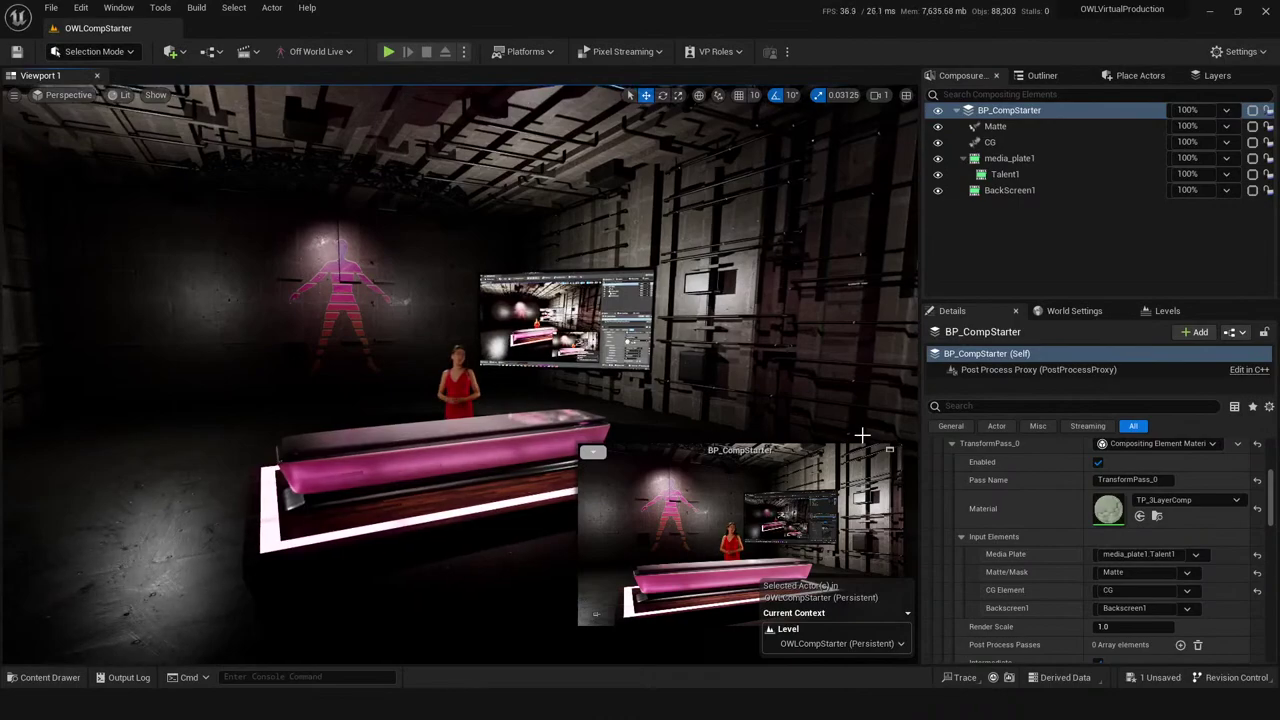
click(889, 452)
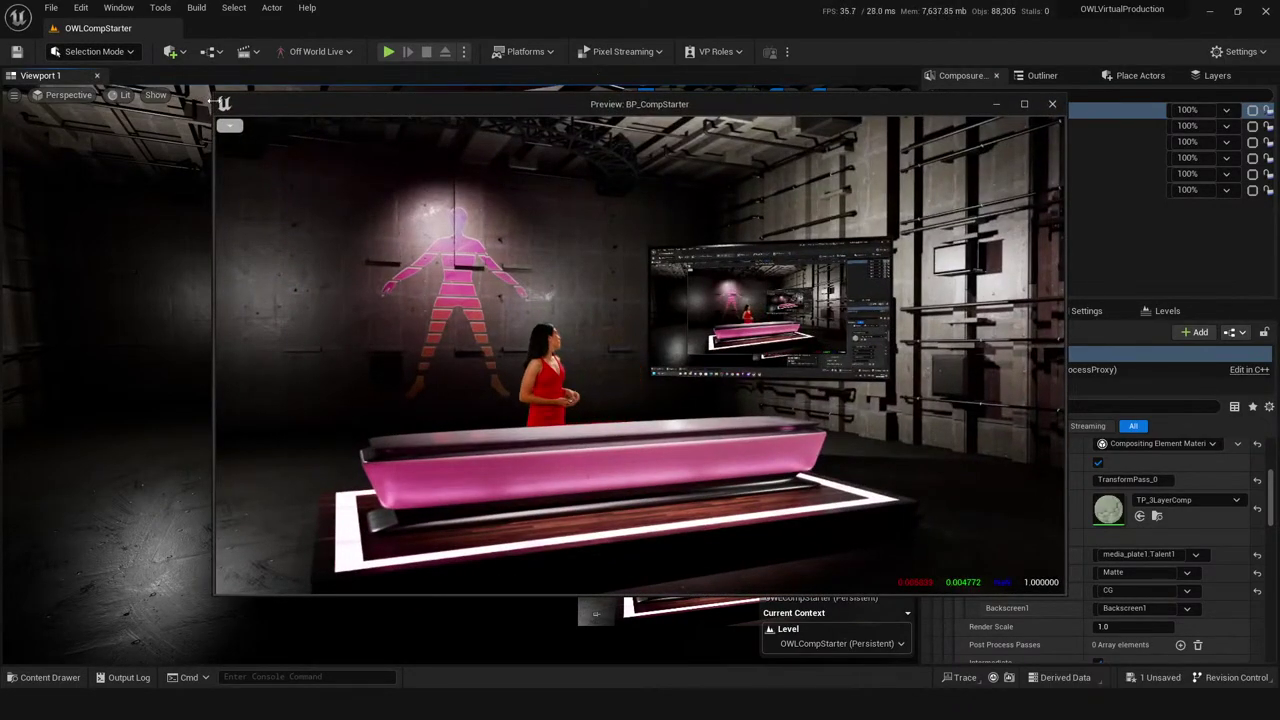
drag(214, 97, 464, 218)
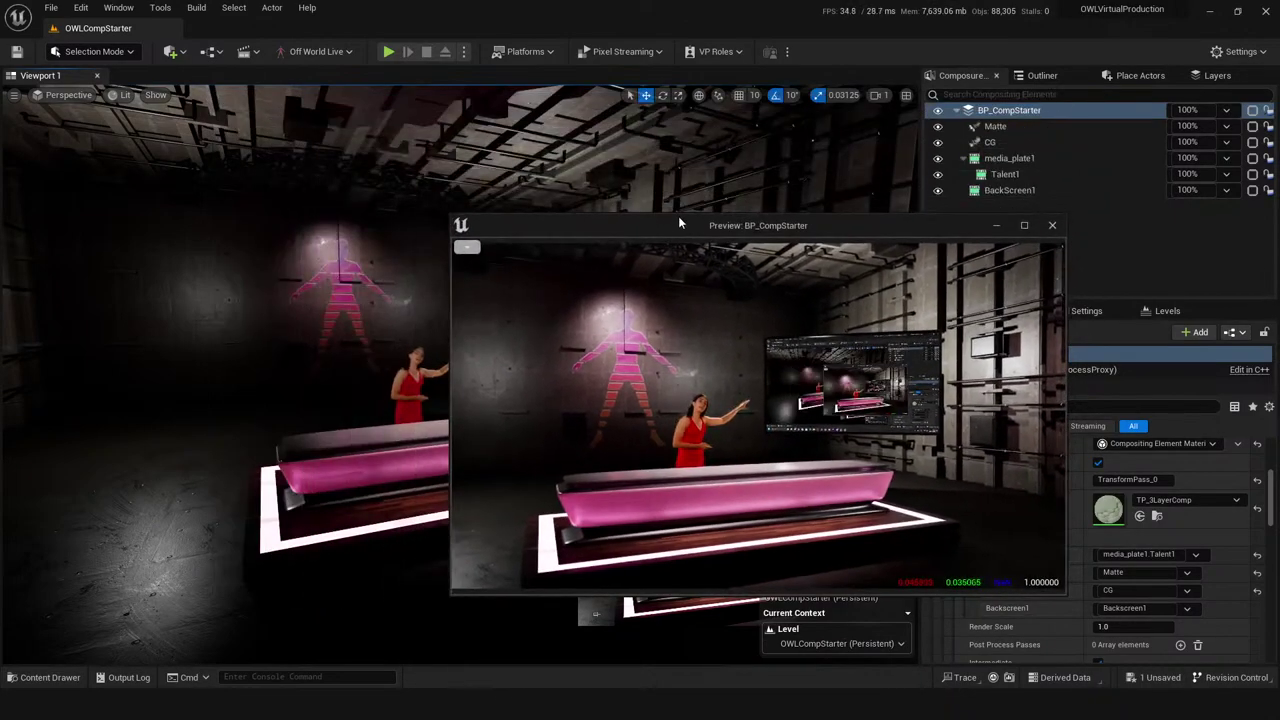
drag(678, 216, 842, 102)
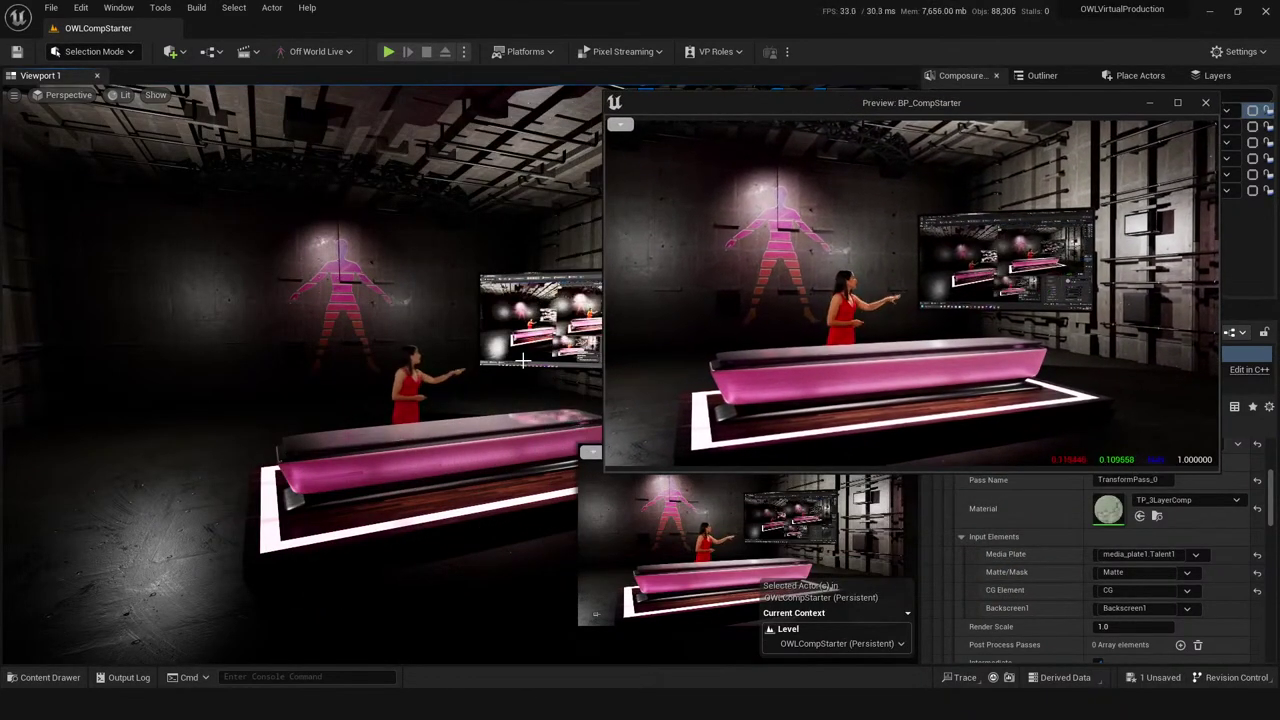
right_drag(420, 300, 424, 348)
key(ctrl+s)
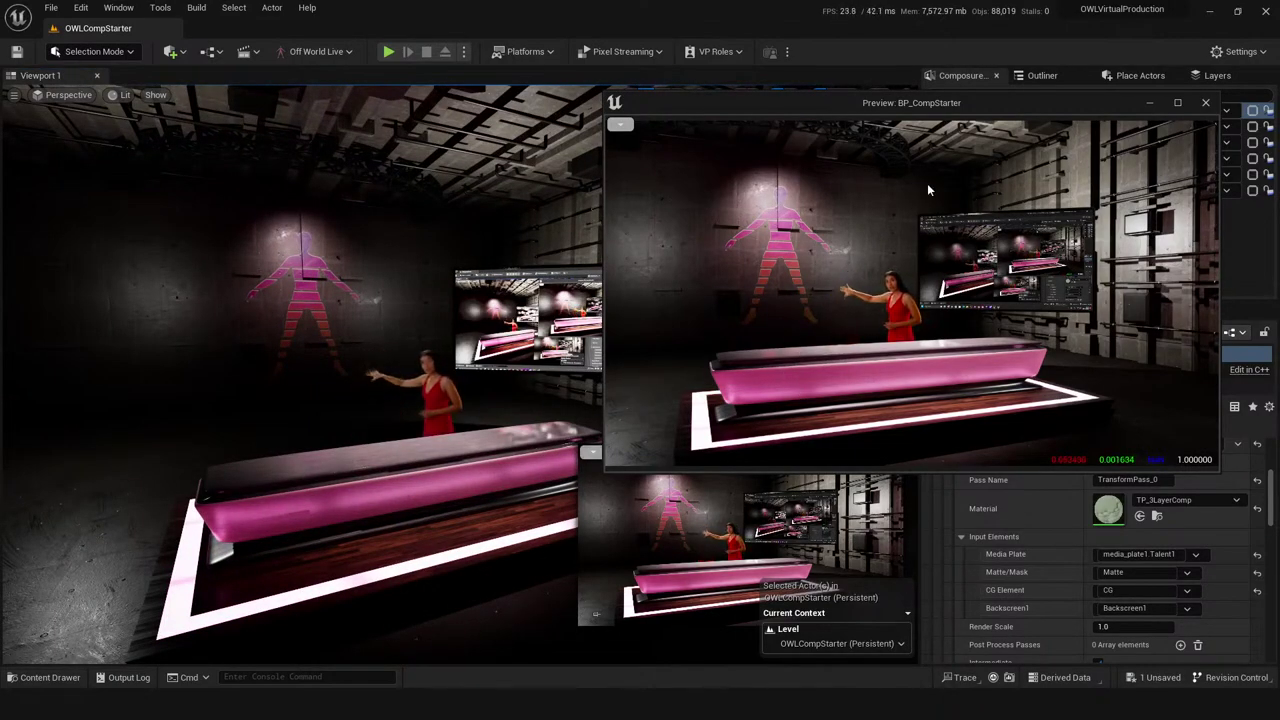
- Pilot OWLCineCamCapture2 to reframe the composite shot, save the level, and close the separate preview window
click(63, 94)
click(135, 244)
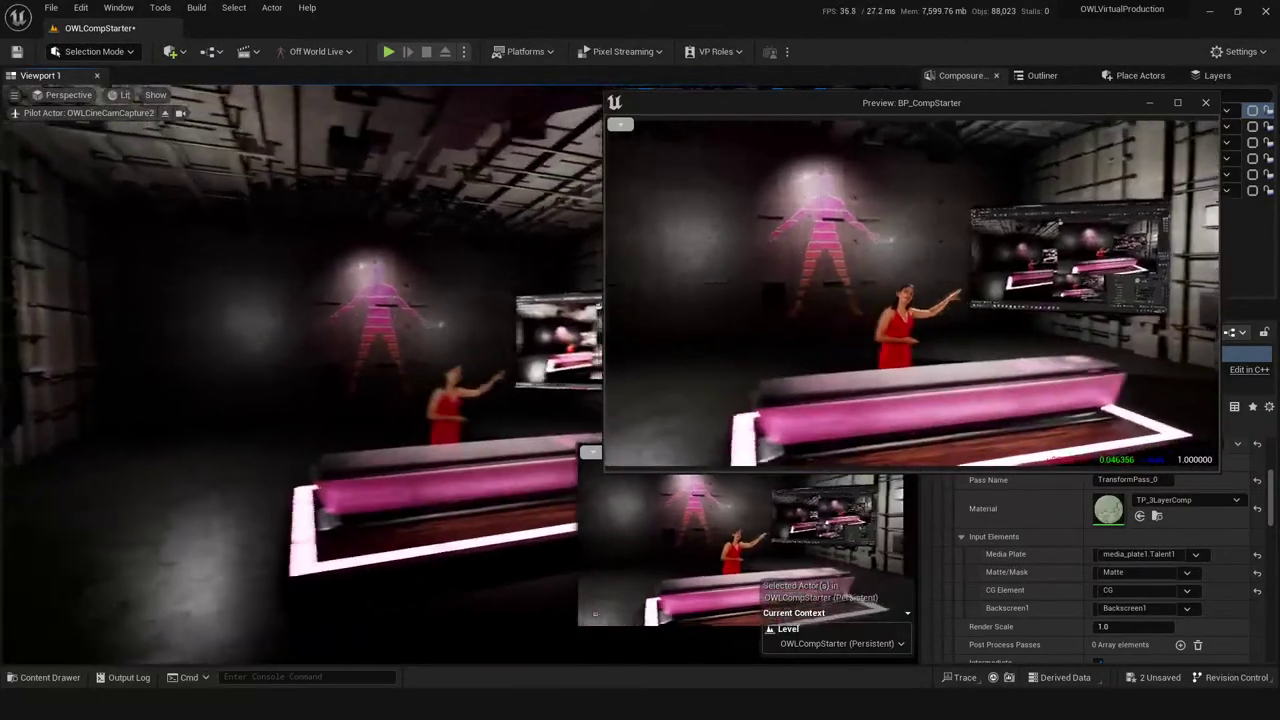
key(ctrl+s)
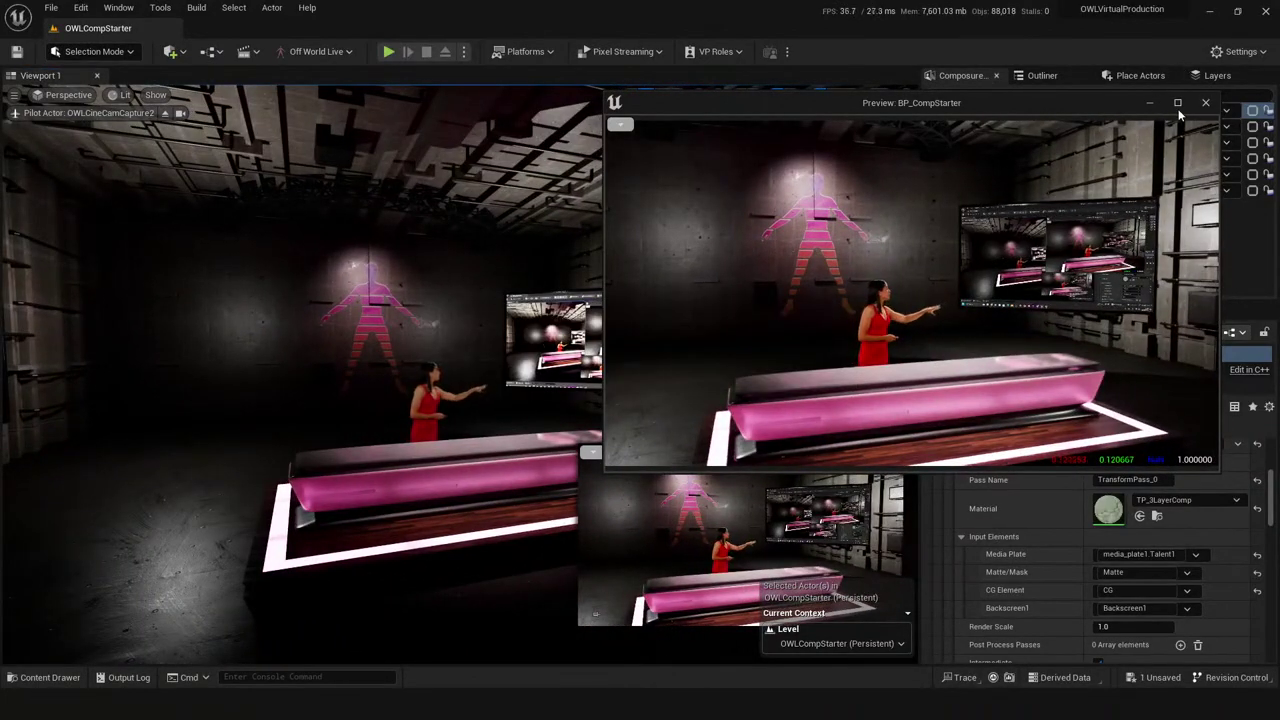
click(1205, 104)
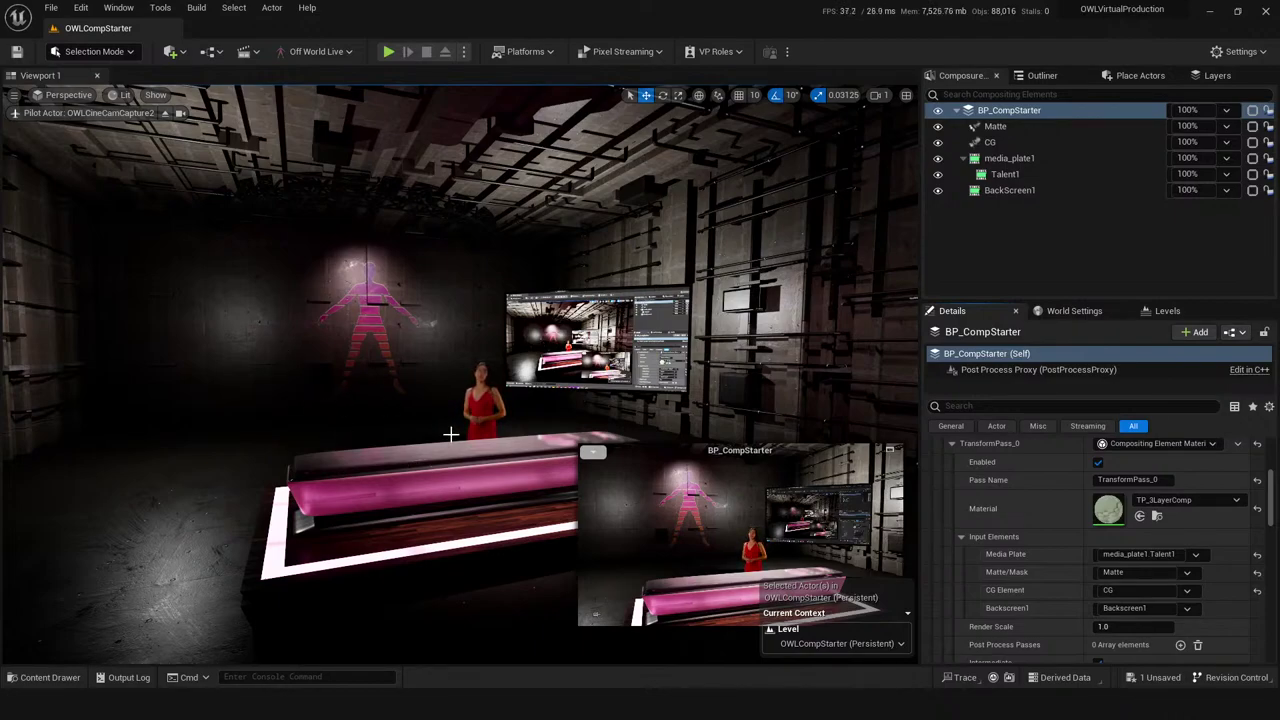
- Reframe the desk shot with the piloted OWLCineCamCapture2 camera and save the level
drag(486, 519, 470, 441)
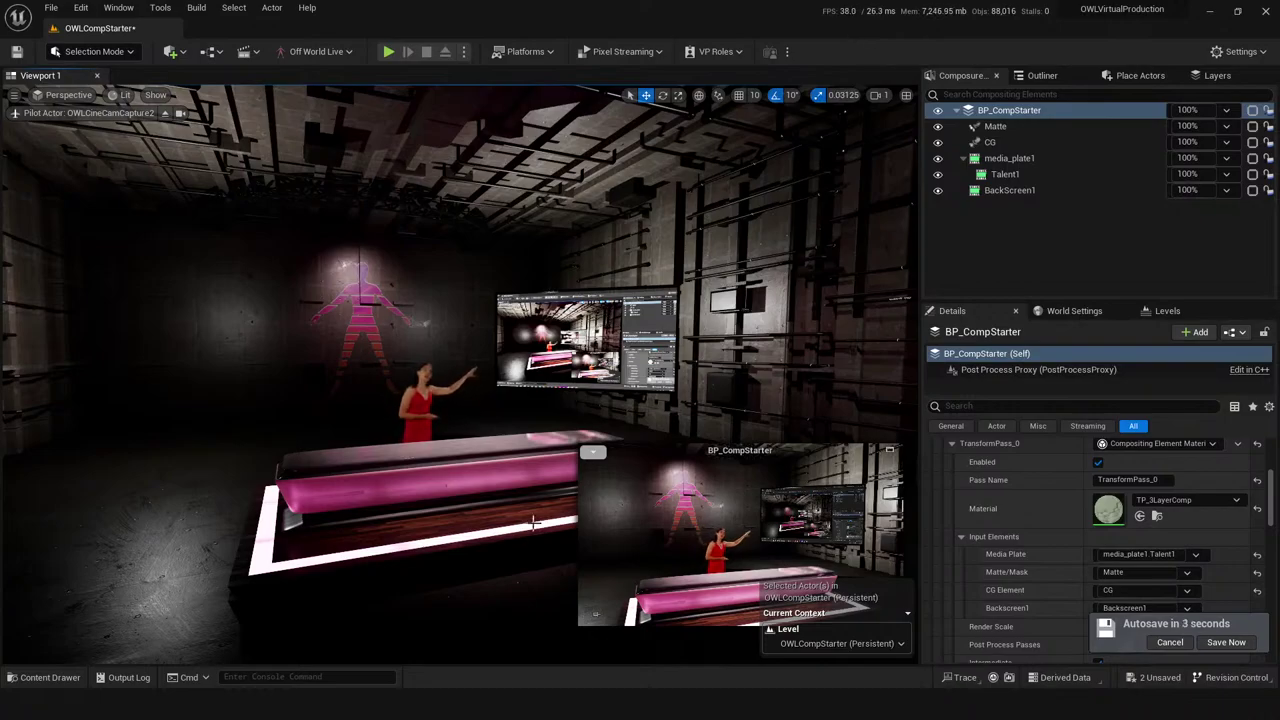
right_drag(516, 547, 480, 445)
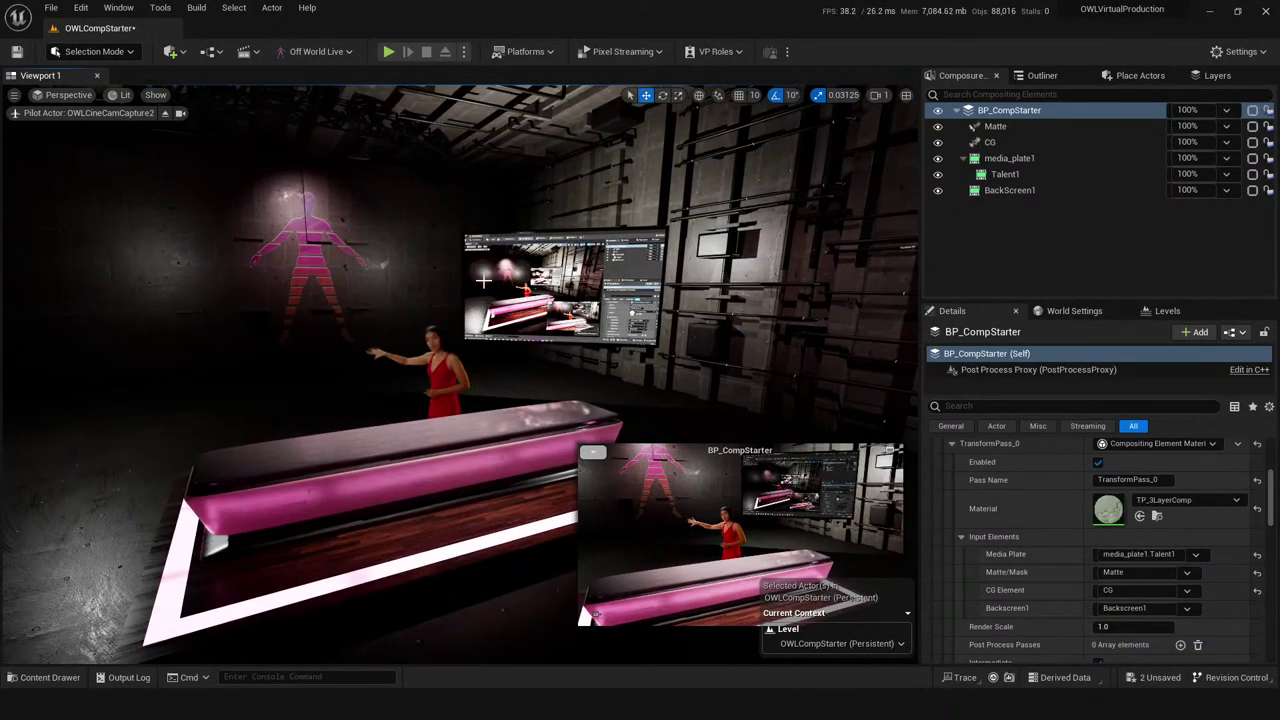
click(16, 51)
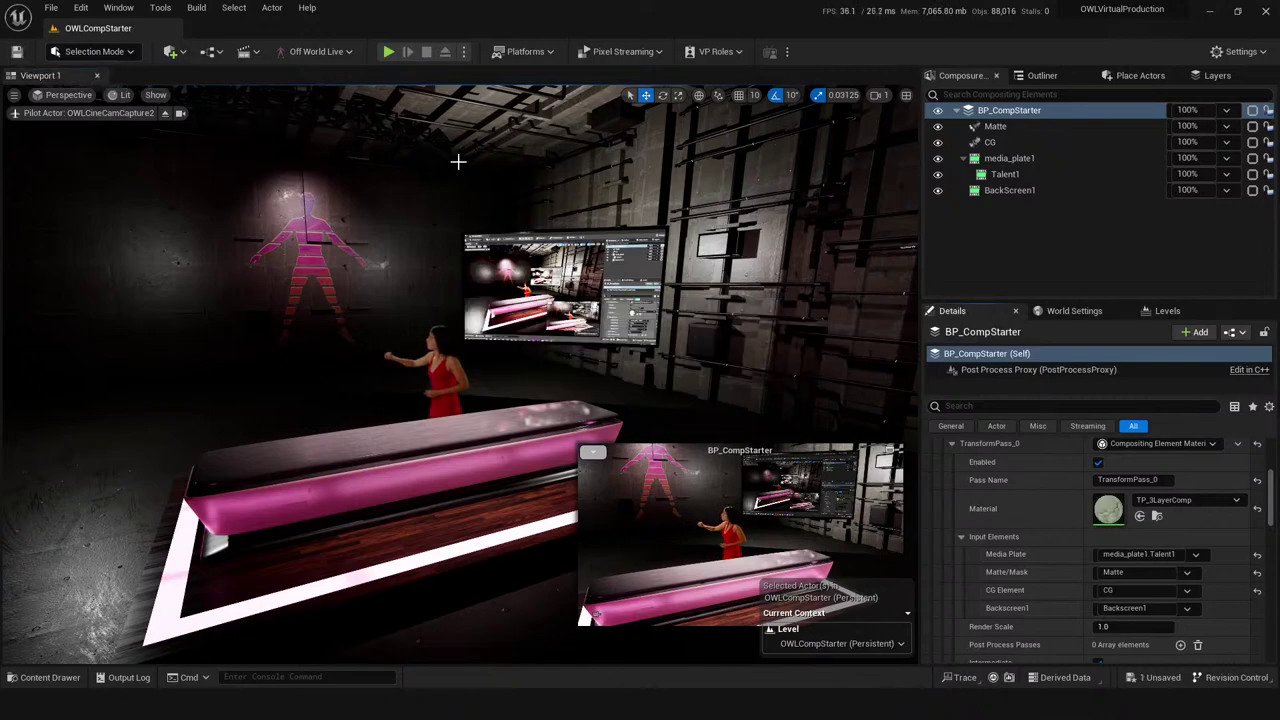
- Check the CG element's upscaling and screen percentage settings
click(990, 142)
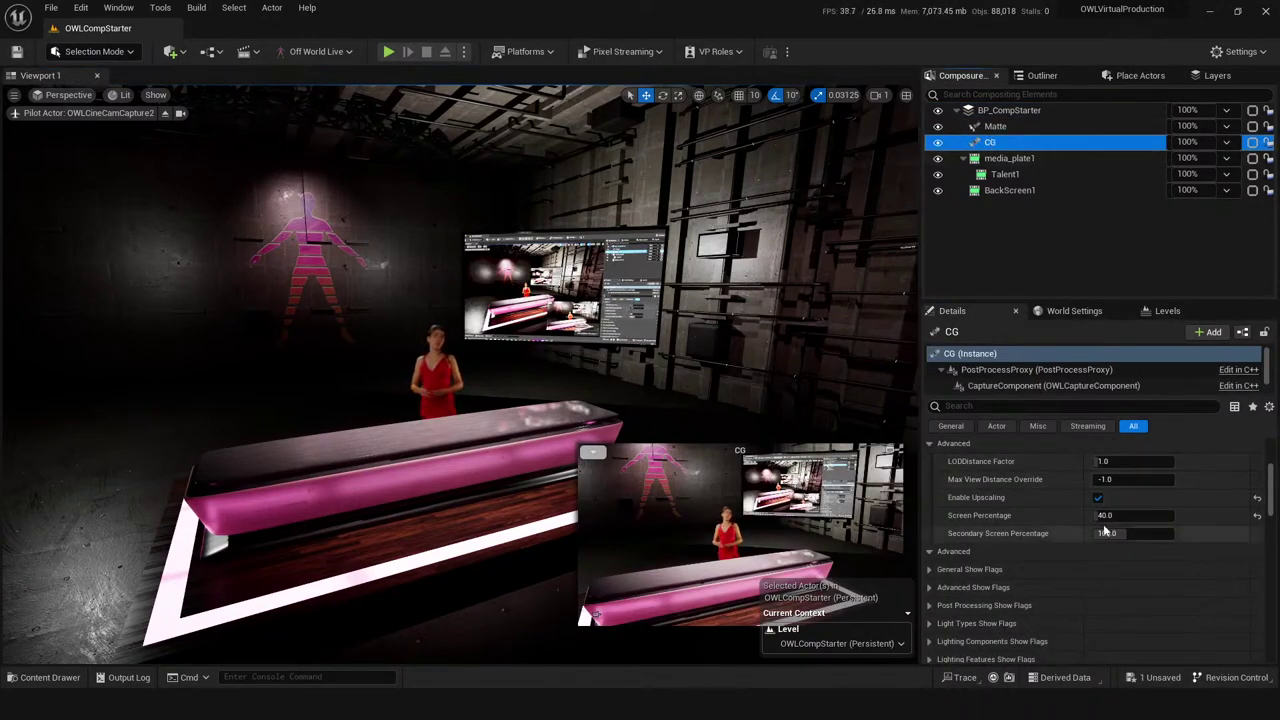
scroll(1051, 592, up, 2)
scroll(982, 582, up, 1)
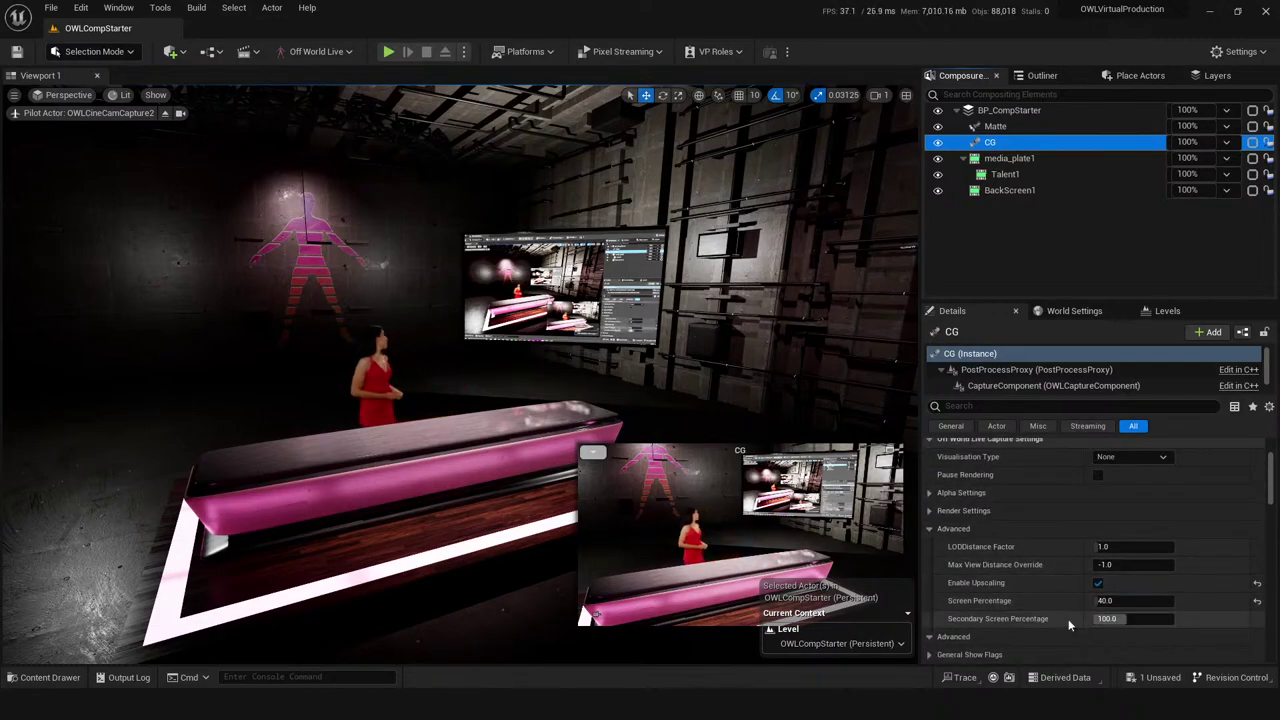
- Set the viewport's screen percentage to 50 and move the piloted camera closer to the desk
click(14, 95)
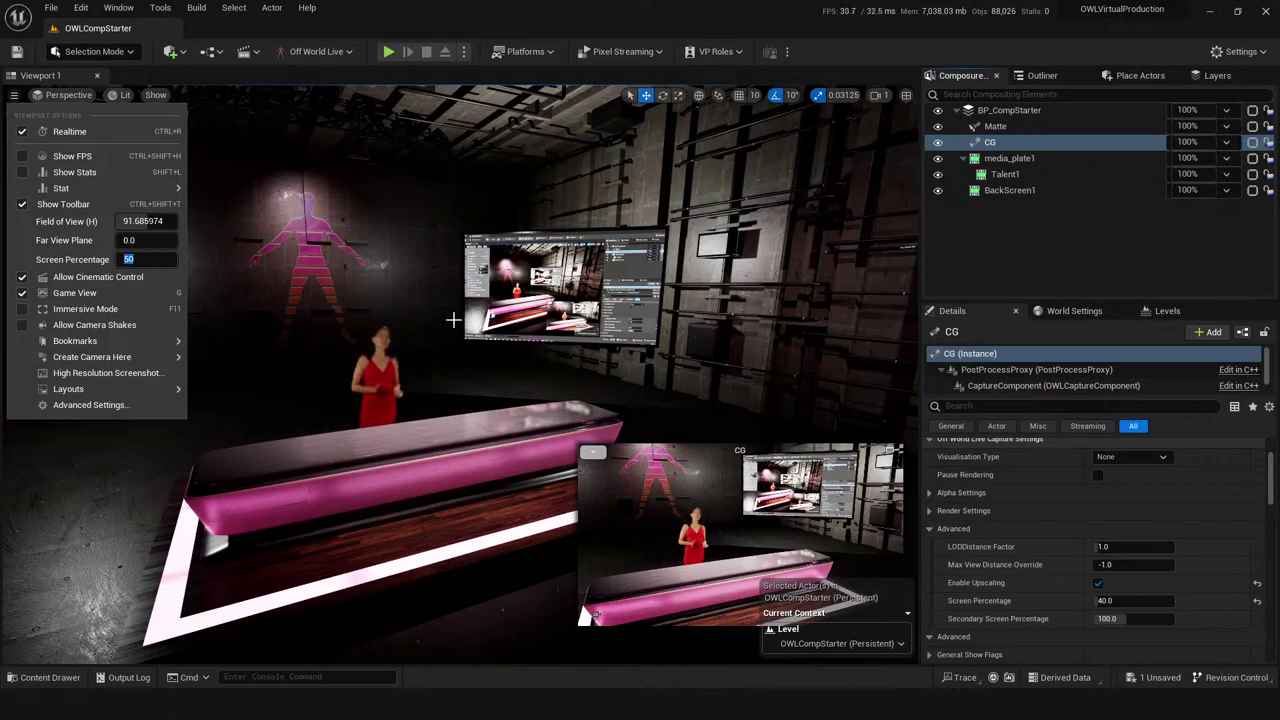
right_drag(447, 468, 483, 473)
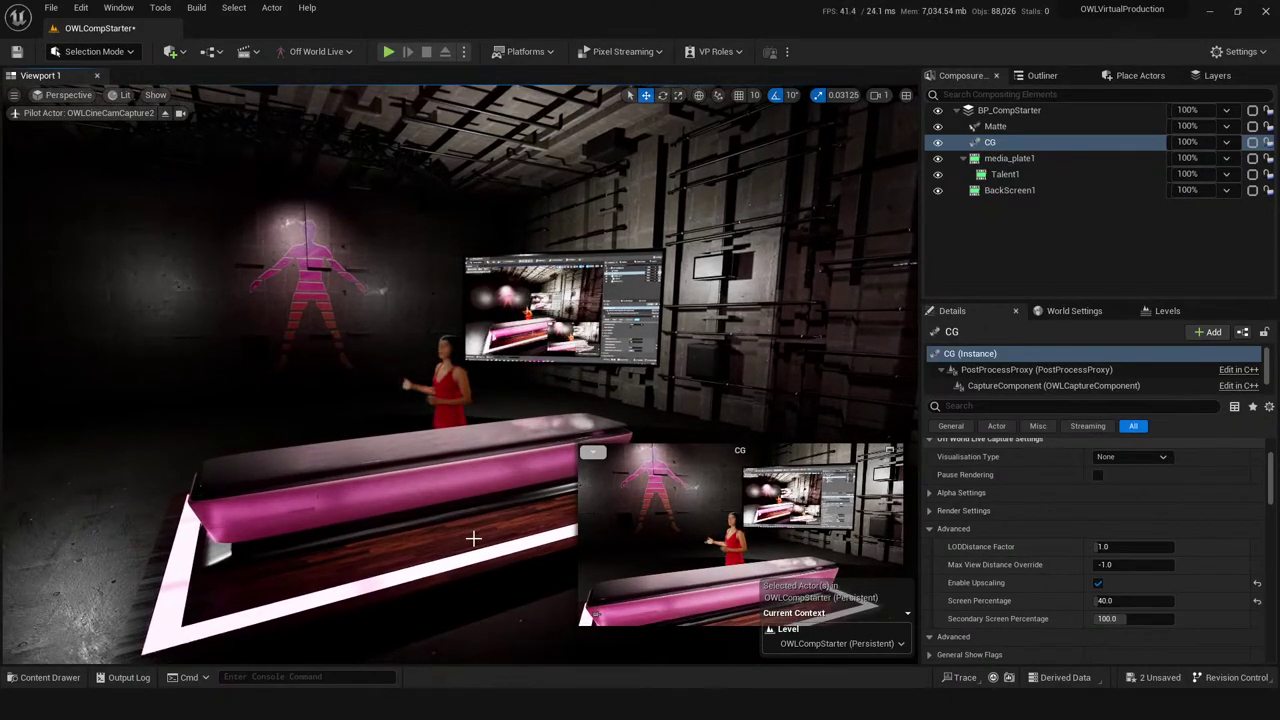
right_drag(678, 243, 678, 243)
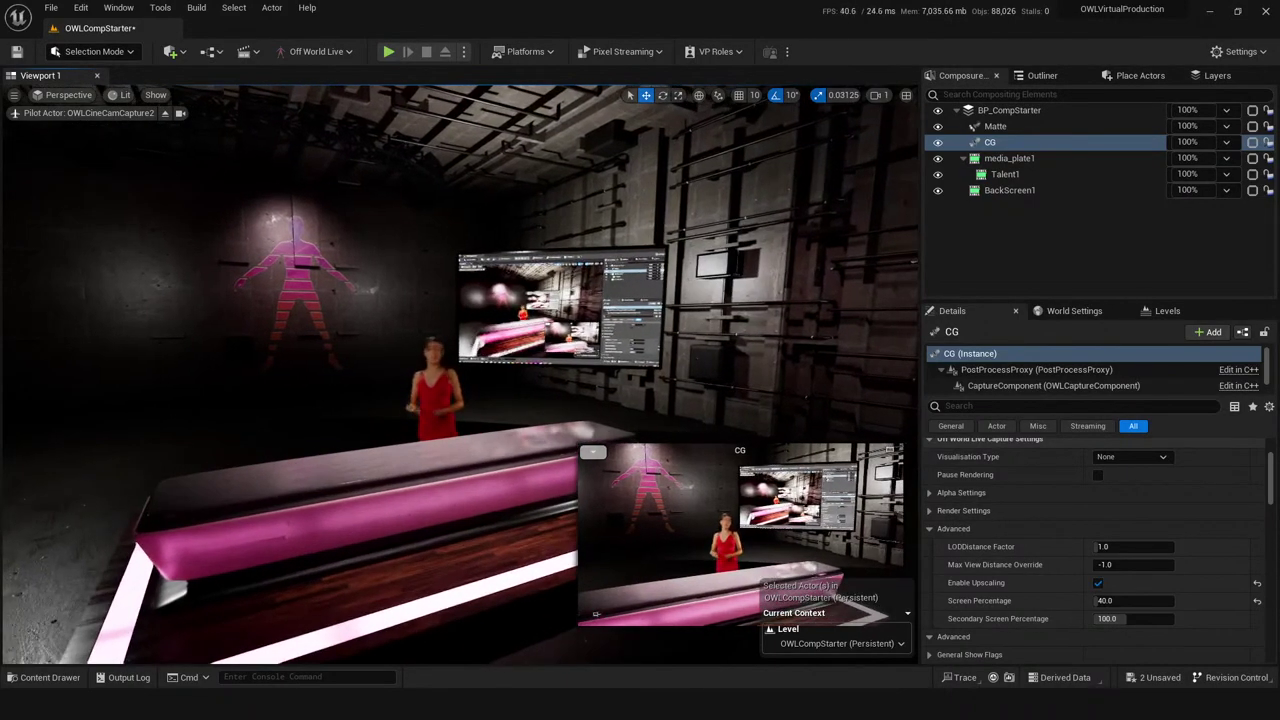
- Try a viewport screen percentage of 25, and set it to 100
click(389, 166)
click(15, 95)
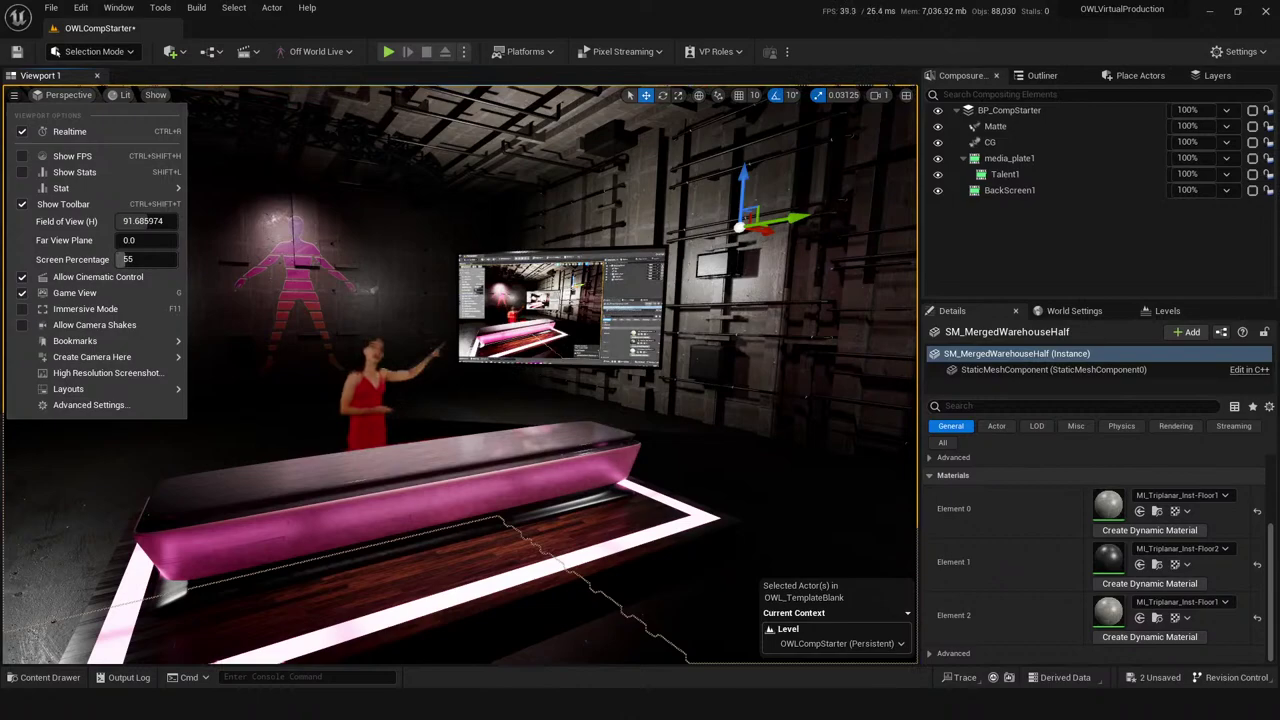
mouse_move(136, 259)
mouse_down()
mouse_move(196, 259)
mouse_move(146, 259)
mouse_up()
click(146, 259)
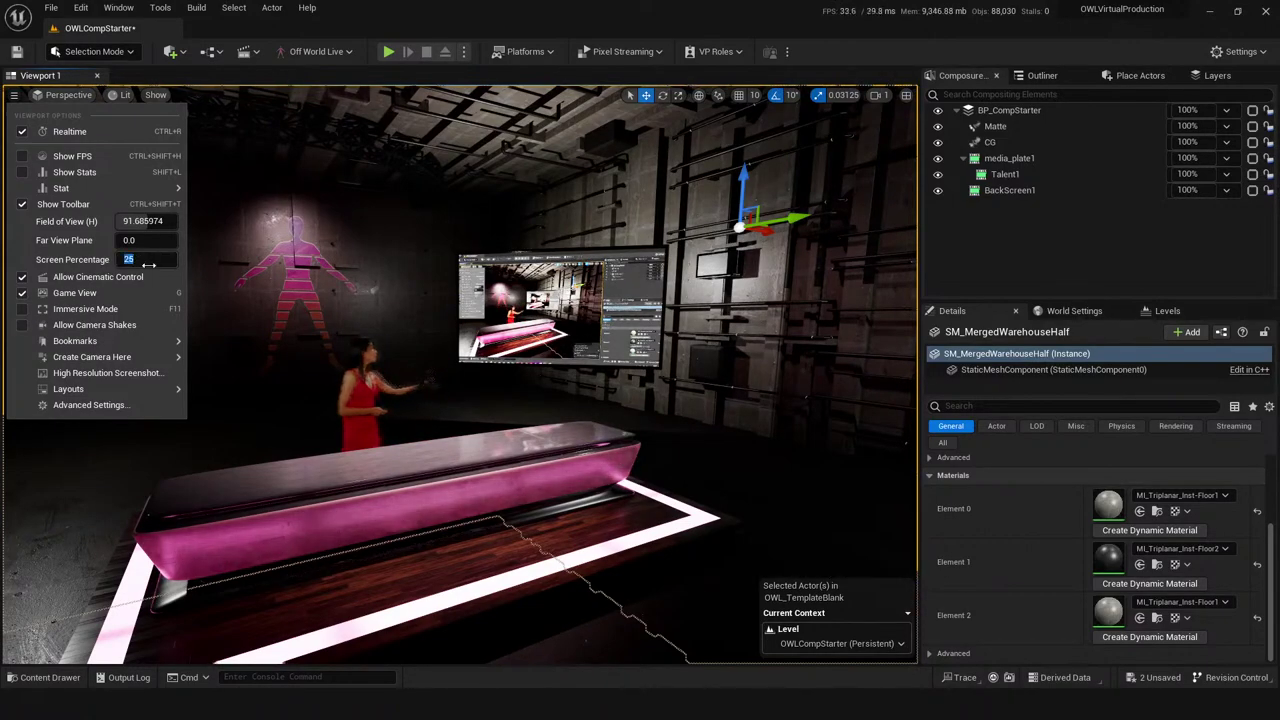
text(100)
key(Return)
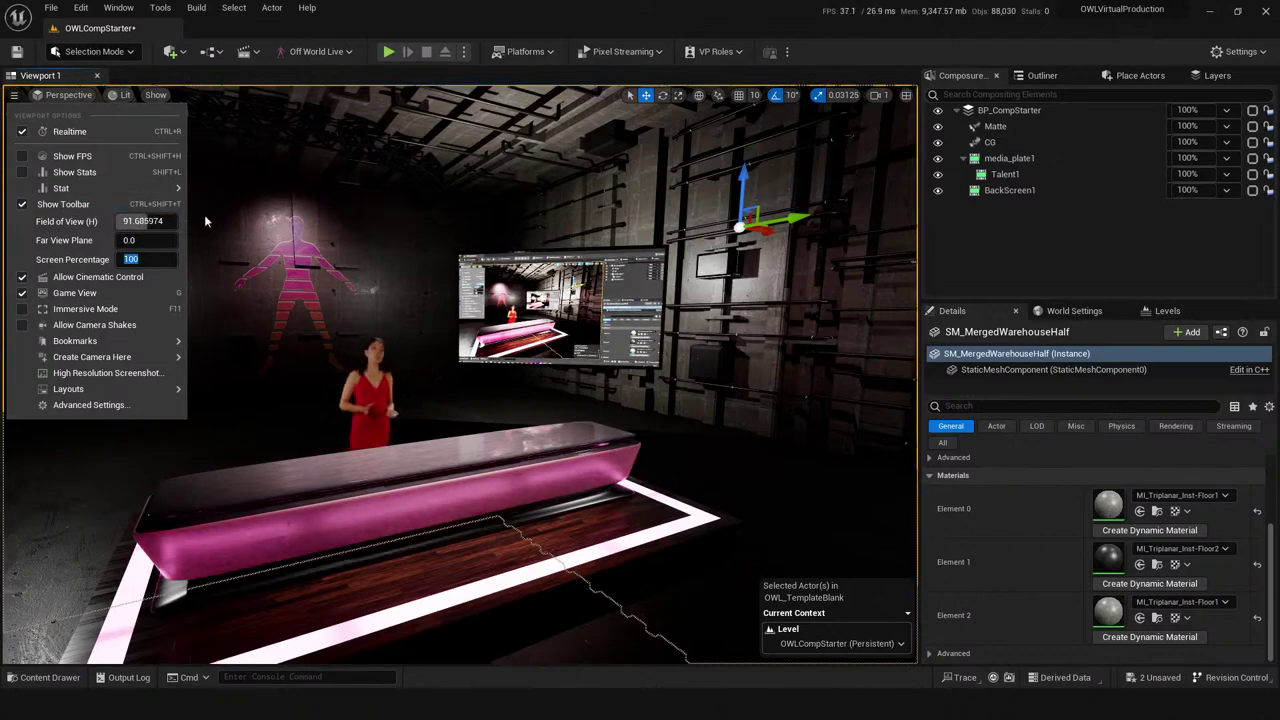
click(445, 312)
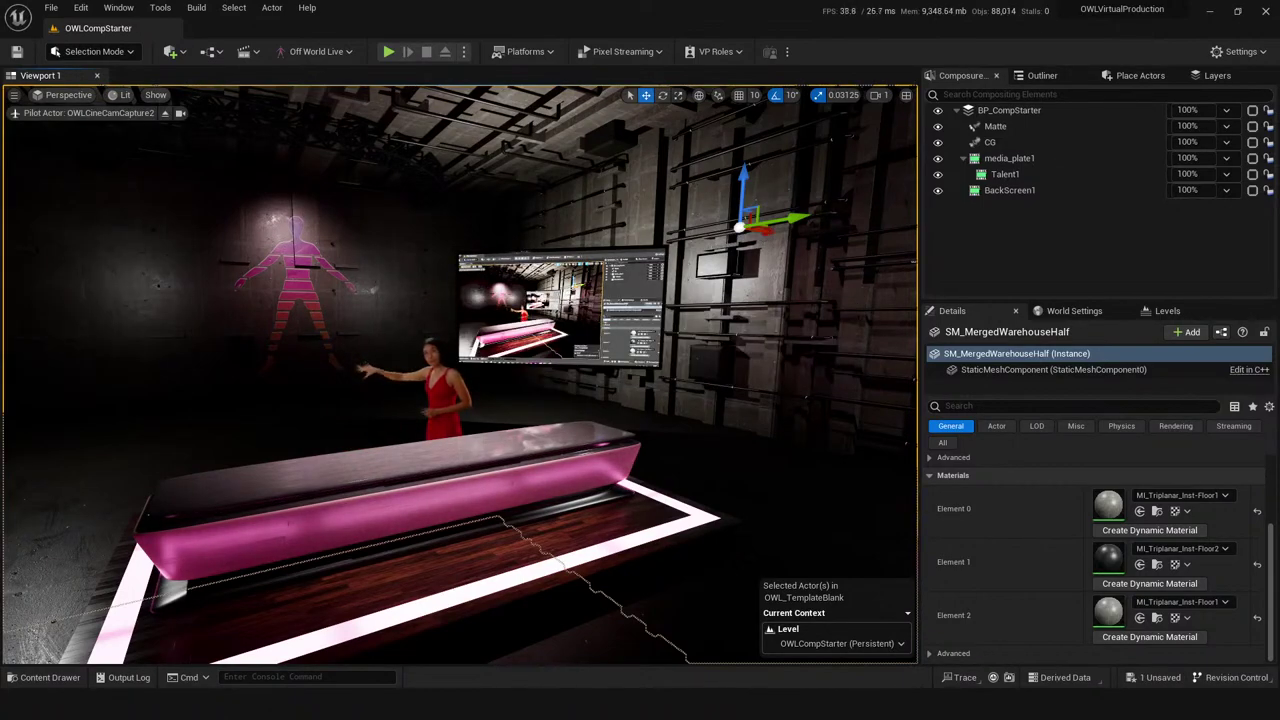
- Close one of the two separate BP_CompStarter preview windows and place the remaining one over the viewport
mouse_move(582, 705)
mouse_move(590, 630)
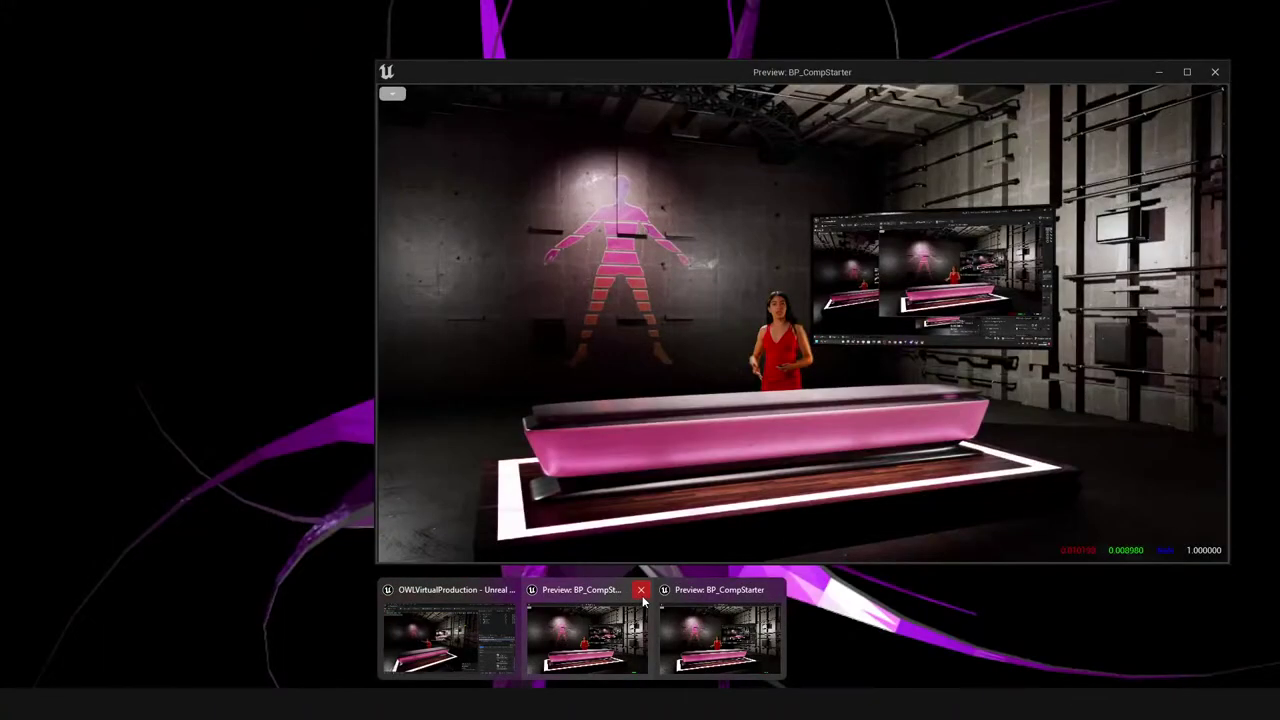
click(641, 590)
click(640, 630)
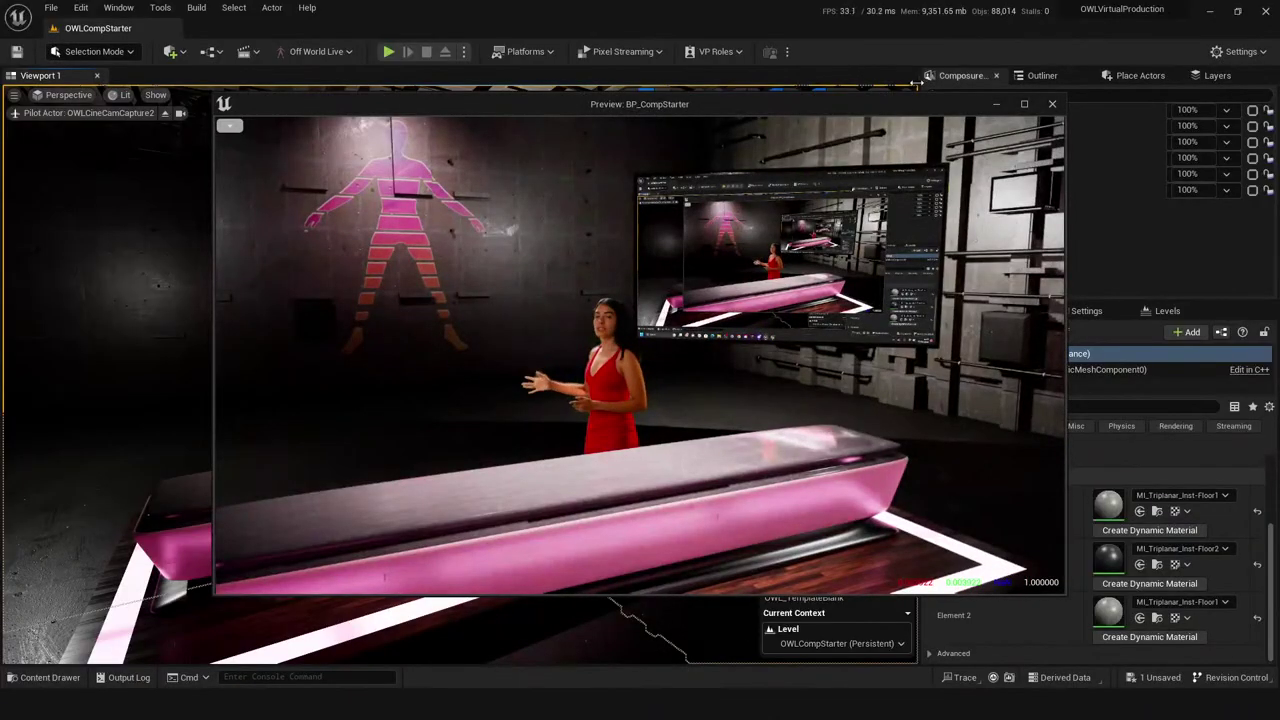
drag(915, 104, 740, 85)
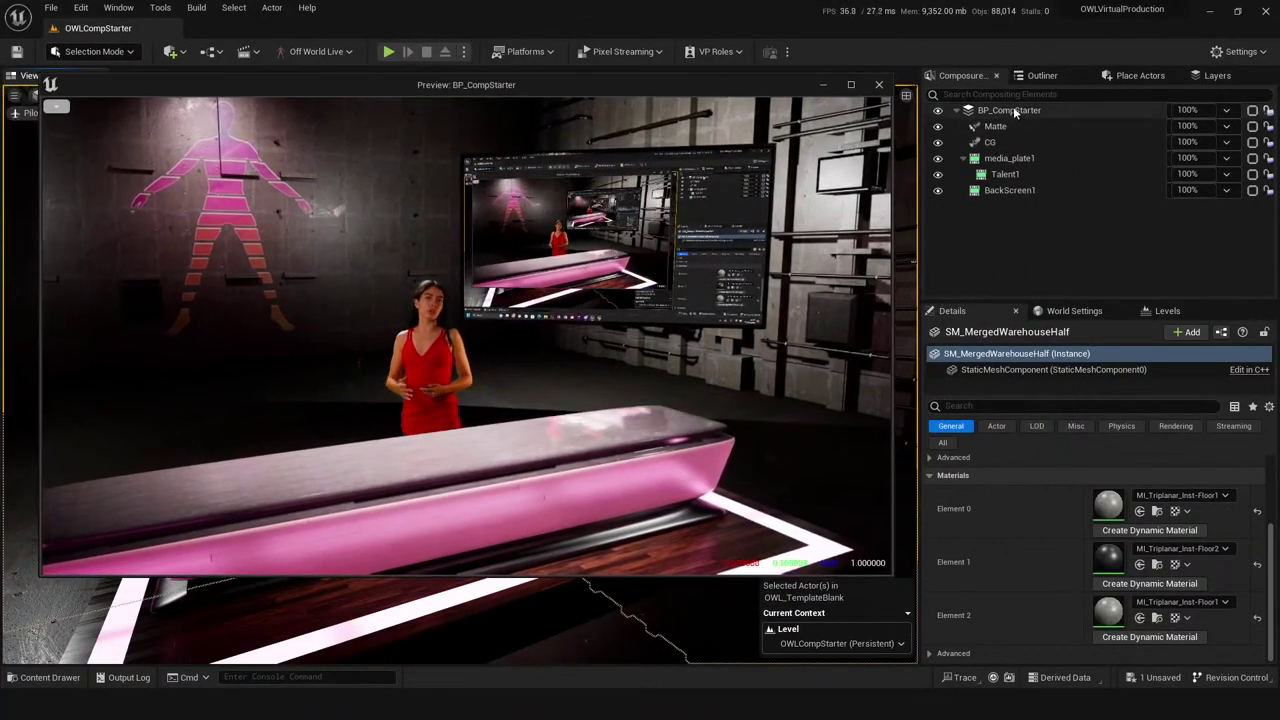
- Check BP_CompStarter's input elements, and shrink its preview window and move it clear of the viewport
click(1015, 111)
scroll(995, 542, down, 5)
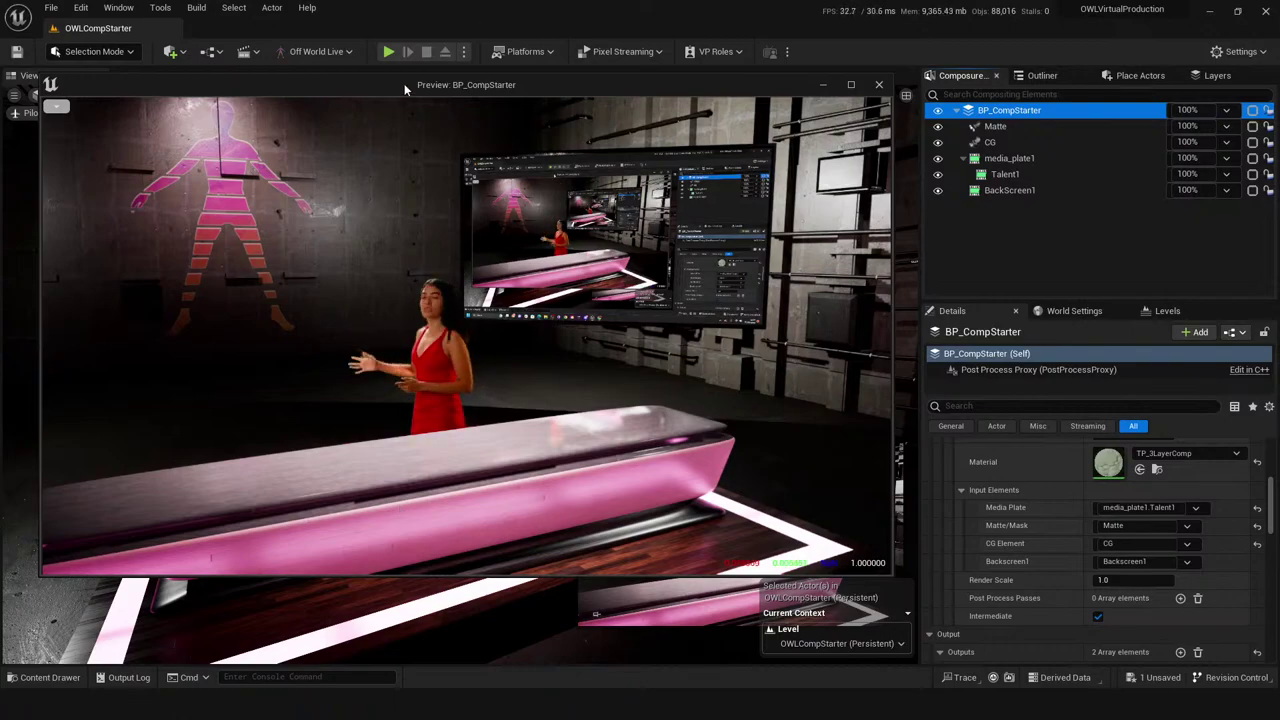
drag(404, 83, 664, 76)
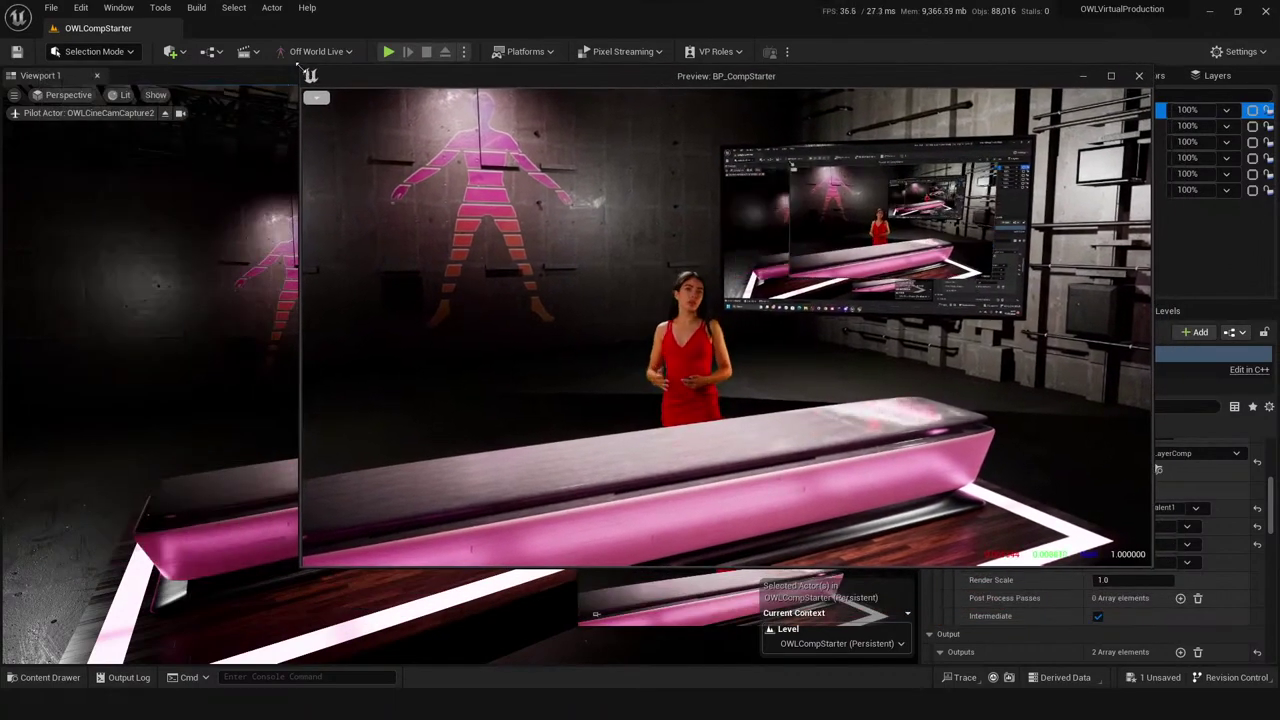
drag(298, 68, 264, 162)
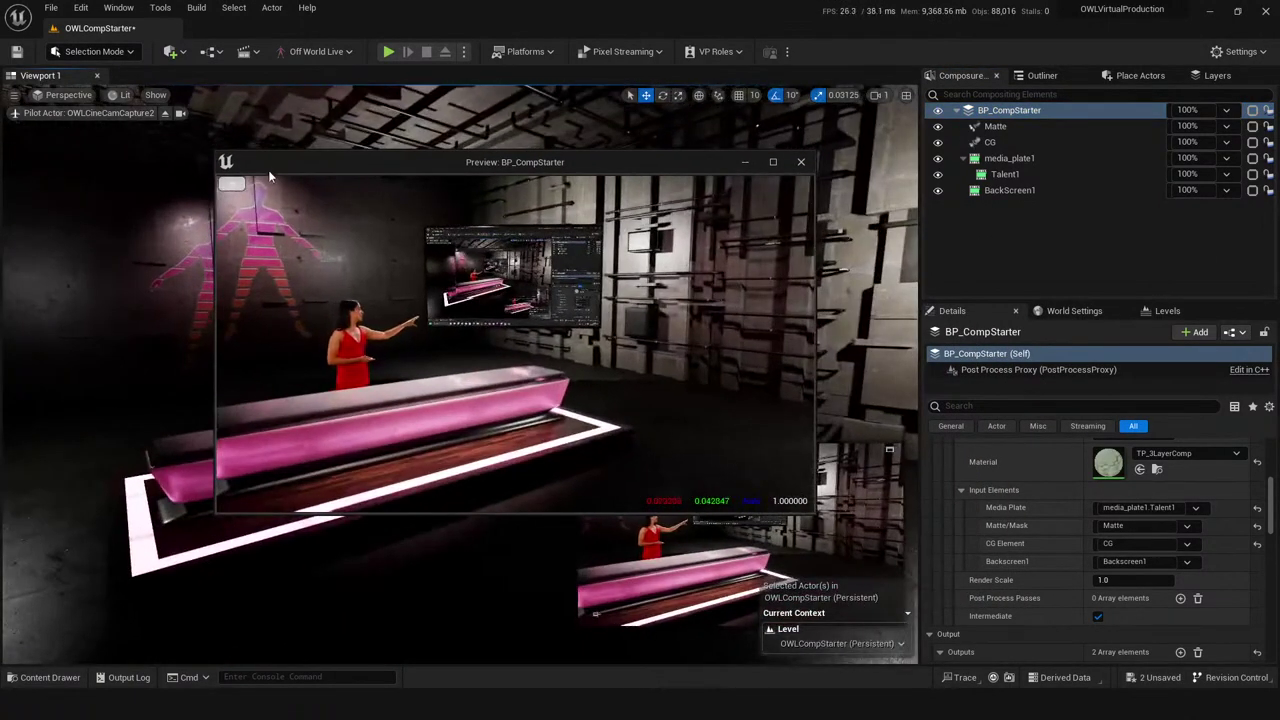
drag(263, 165, 925, 288)
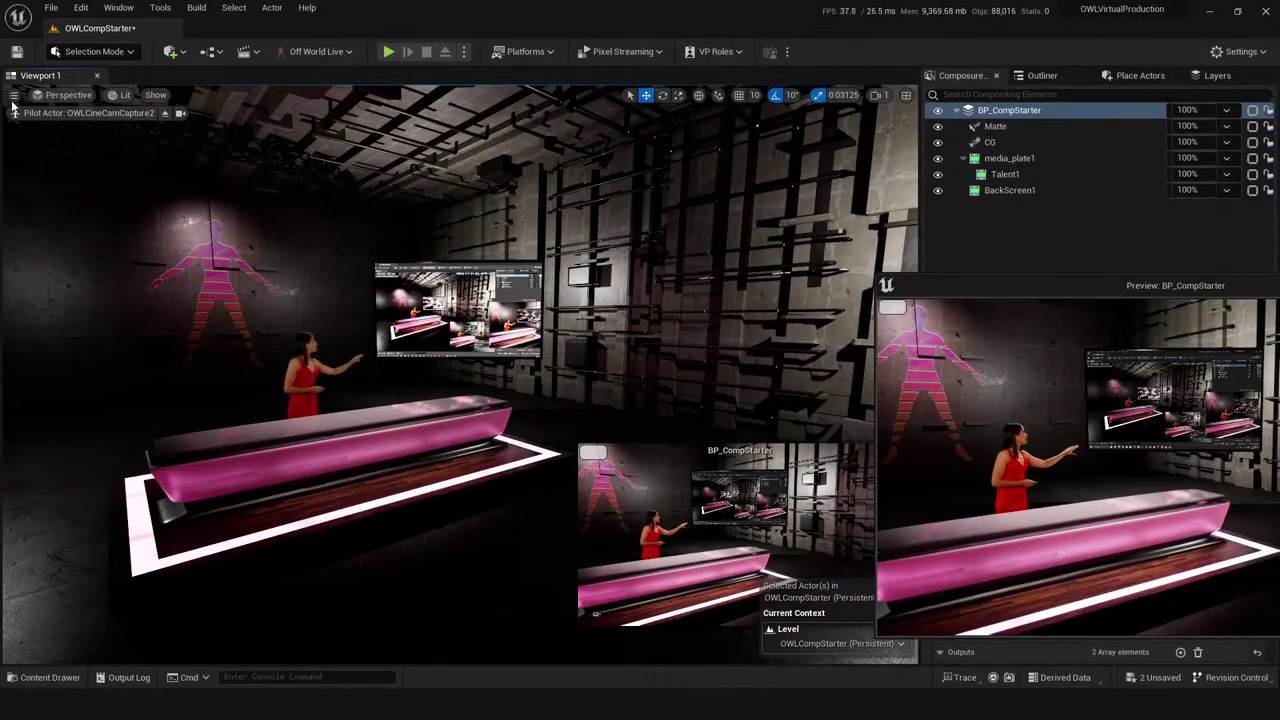
- Stop piloting the camera and test a lower viewport screen percentage, restoring it to 100
click(166, 113)
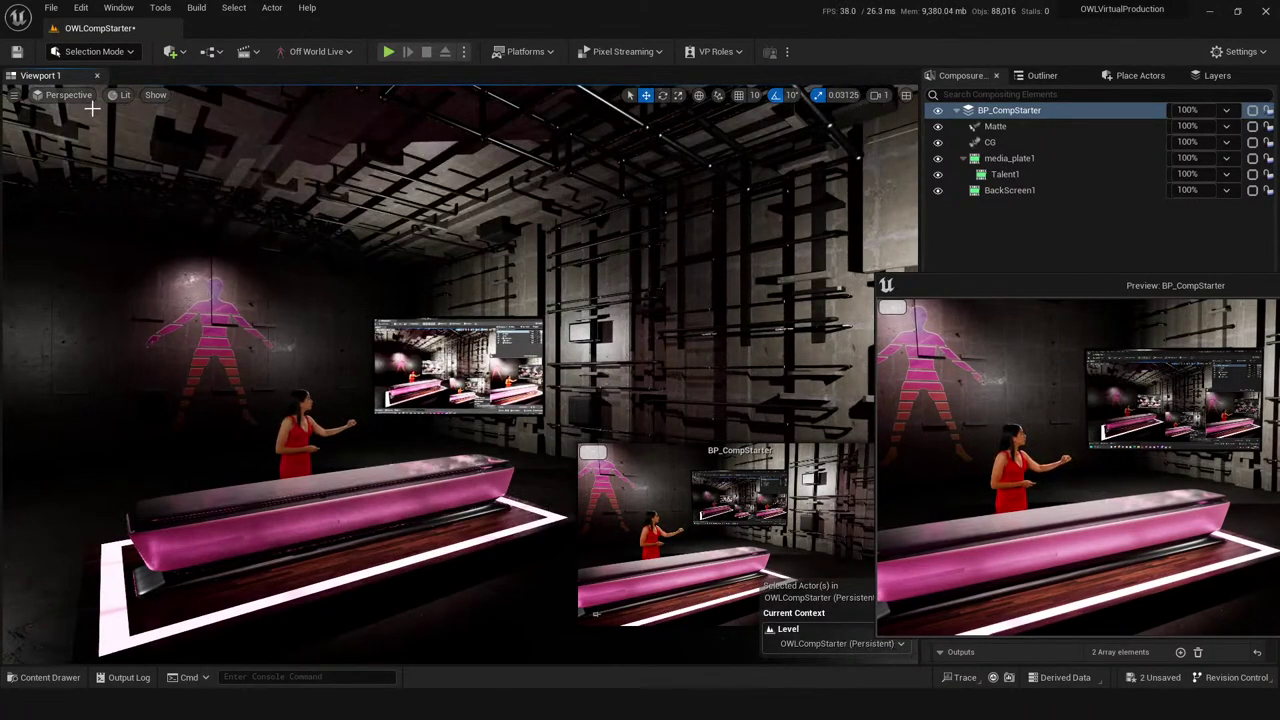
click(14, 94)
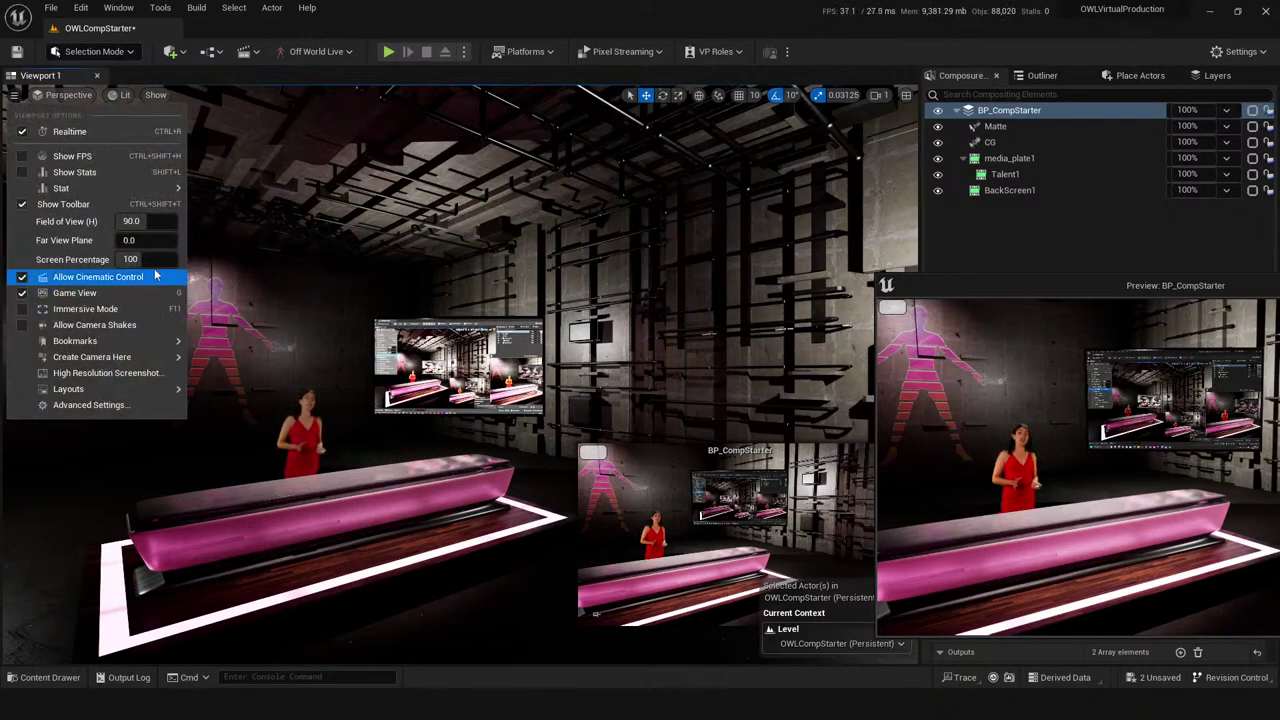
mouse_move(140, 259)
mouse_down()
mouse_move(189, 259)
mouse_move(135, 259)
mouse_up()
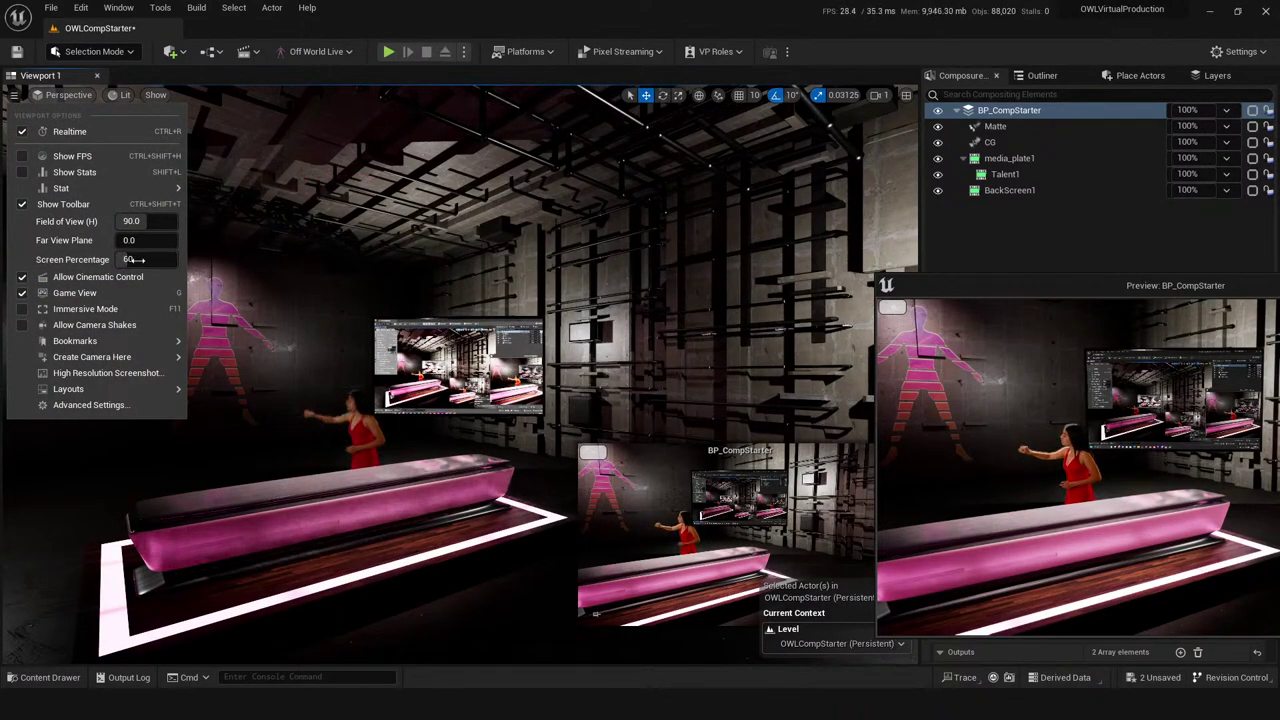
key(ctrl+z)
text(1)
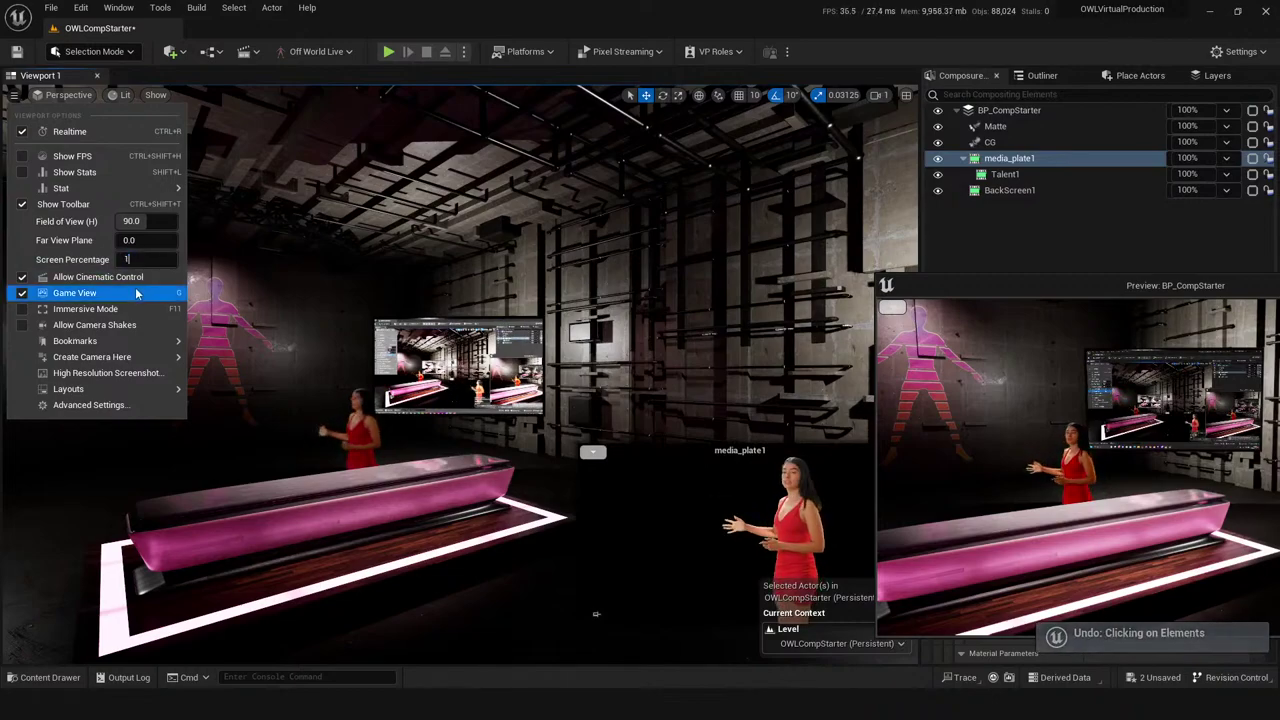
text(00)
key(Return)
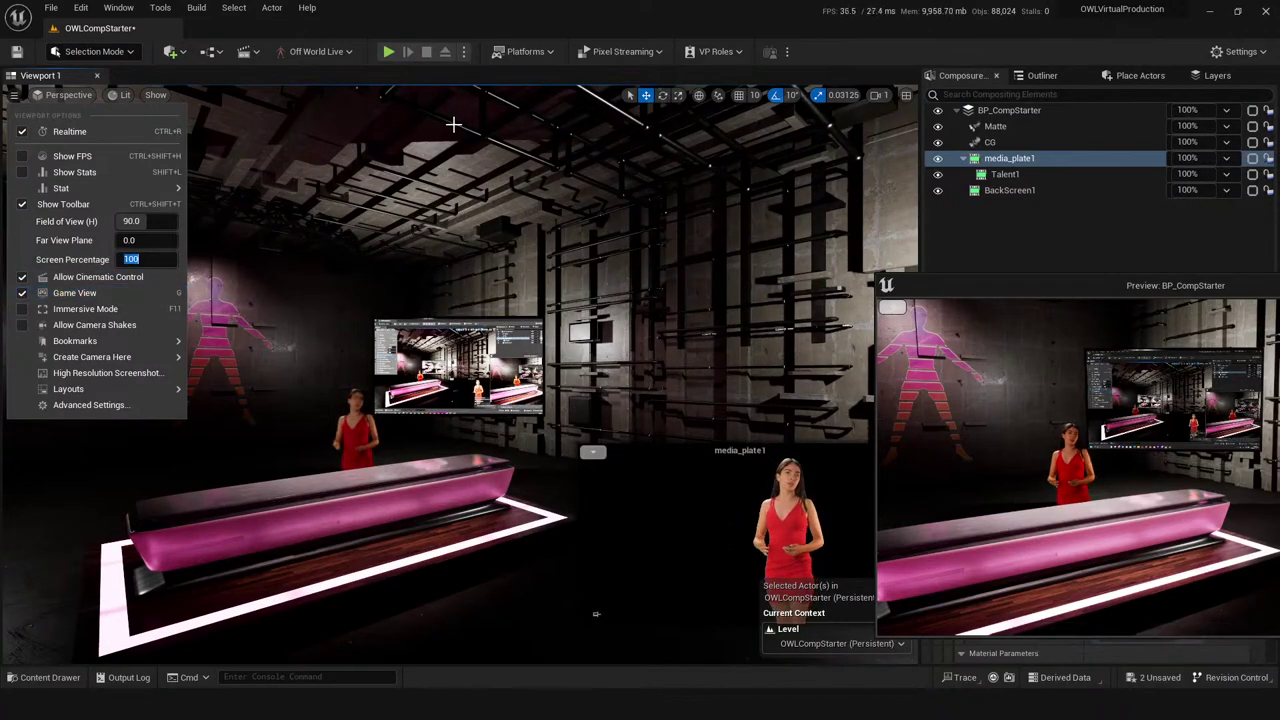
- Bring the BP_CompStarter preview window over the viewport and review the CG element's capture settings
drag(1125, 292, 789, 298)
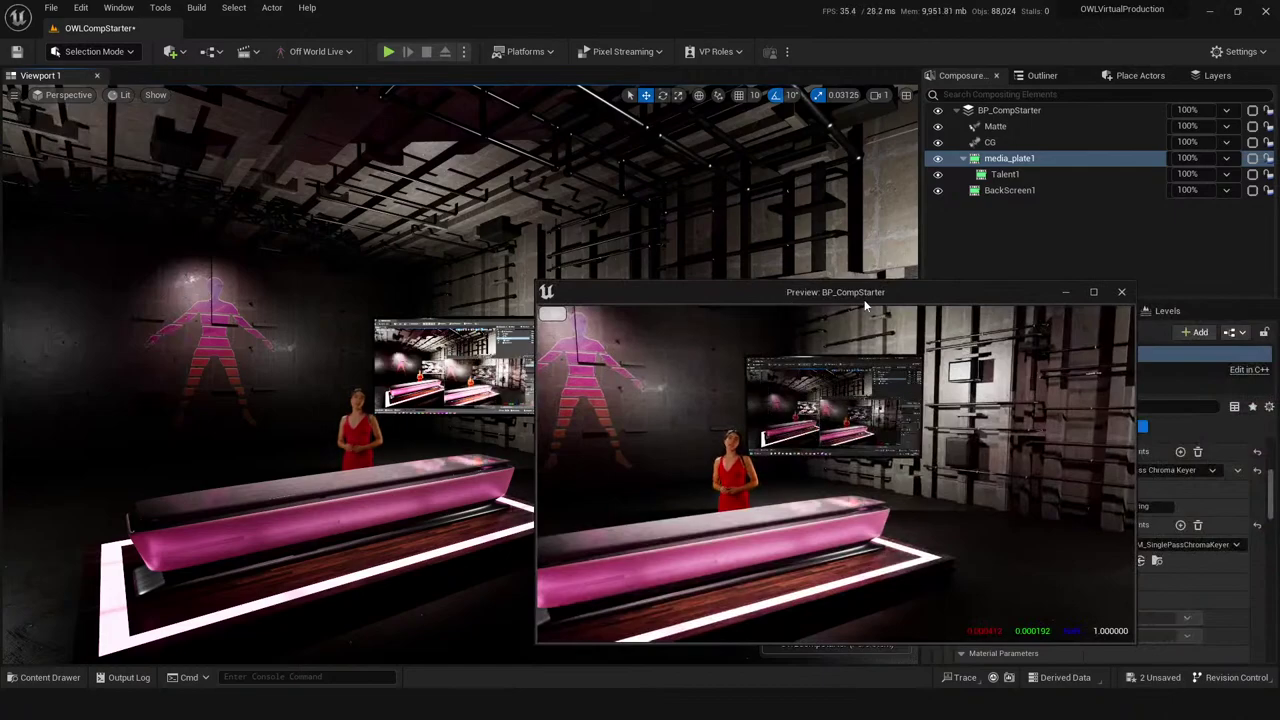
drag(866, 307, 344, 143)
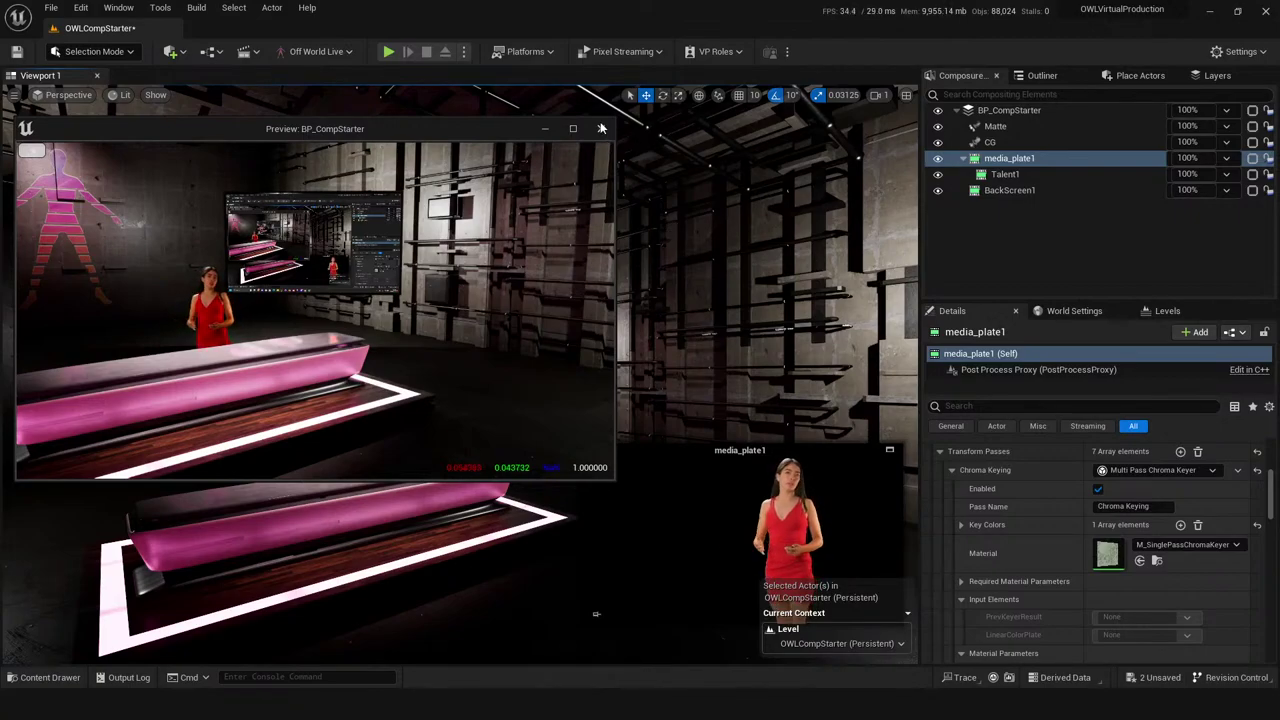
click(991, 142)
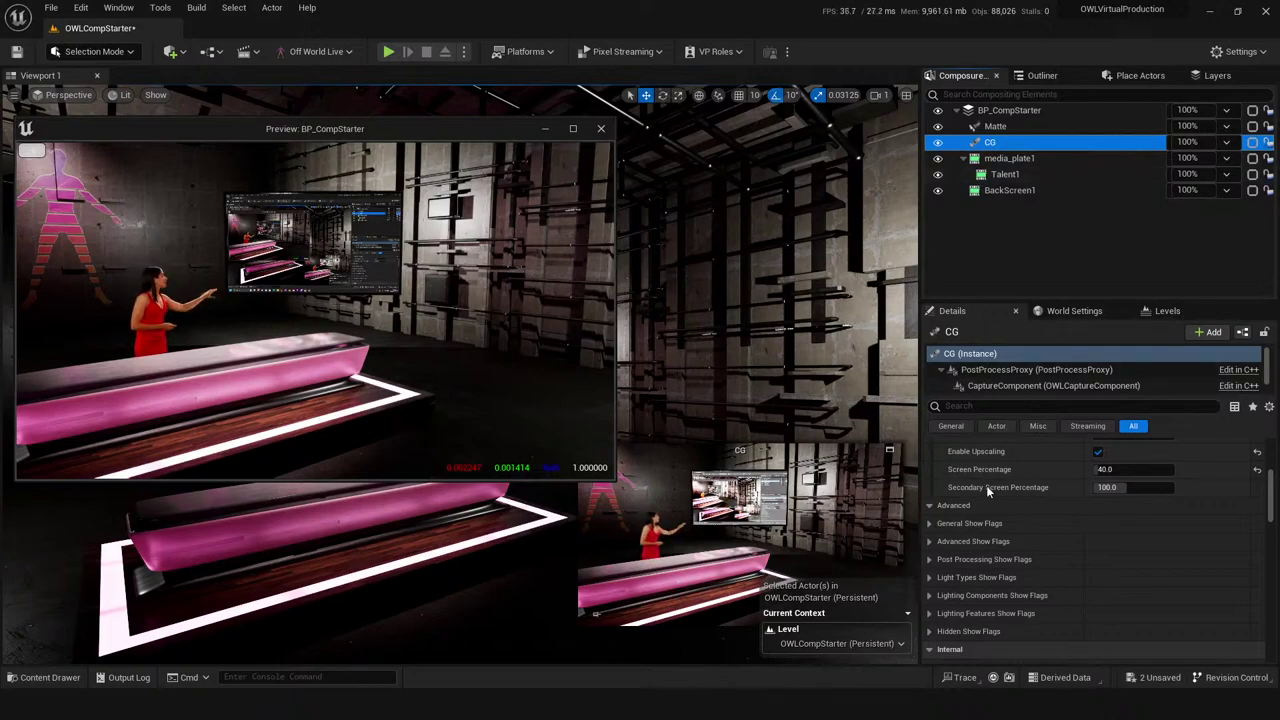
scroll(994, 530, up, 2)
scroll(994, 530, up, 4)
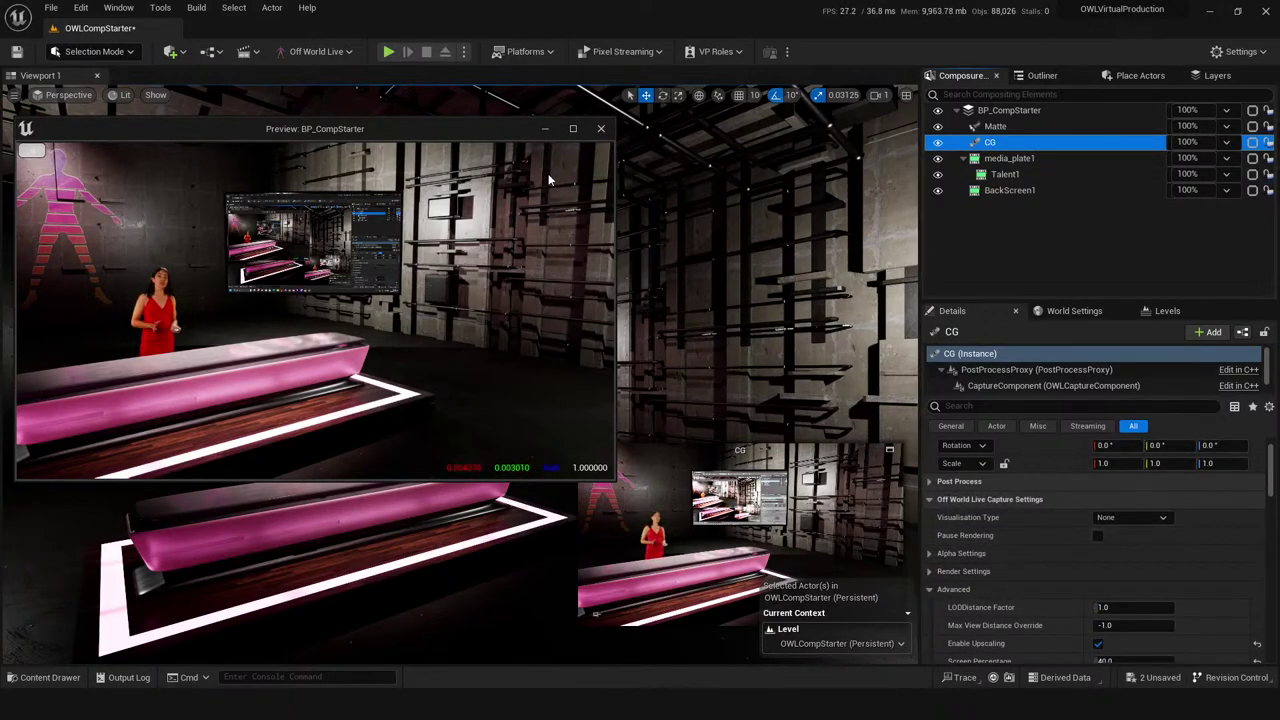
- Pilot OWLCineCamCapture2 from the viewport again, reframe the desk shot and save the level
right_drag(793, 325, 619, 409)
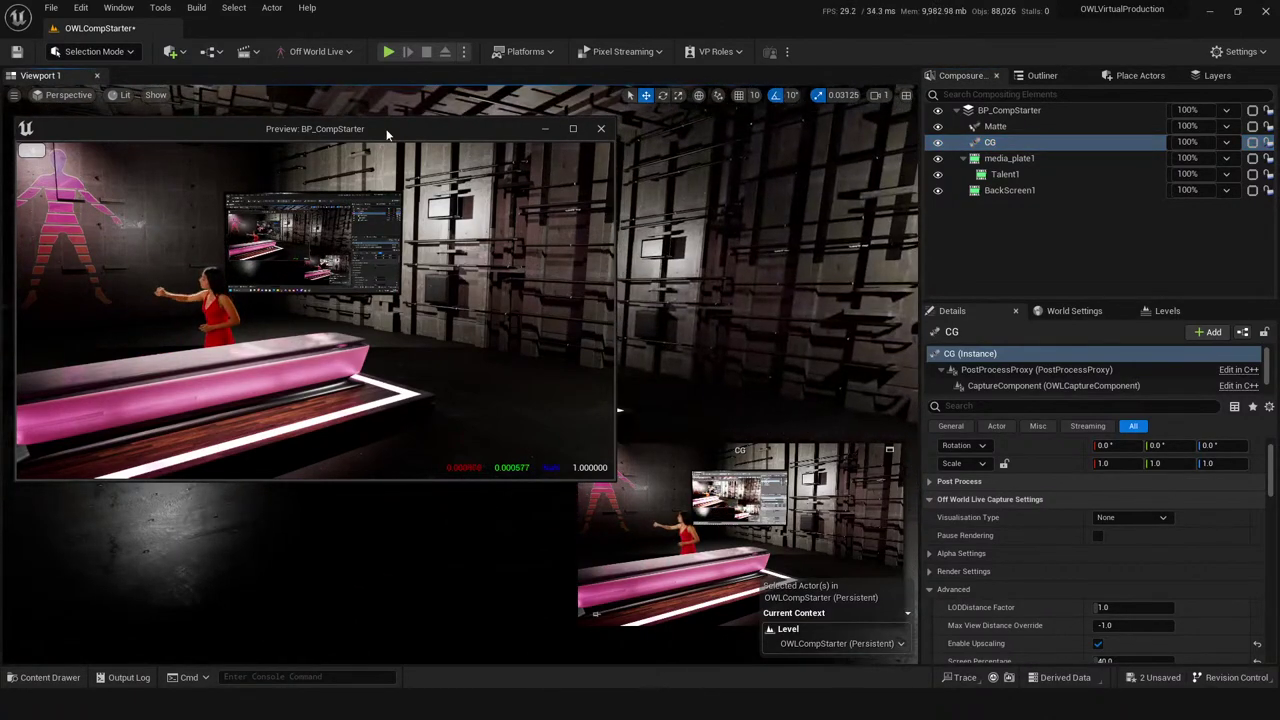
drag(387, 128, 557, 162)
click(68, 95)
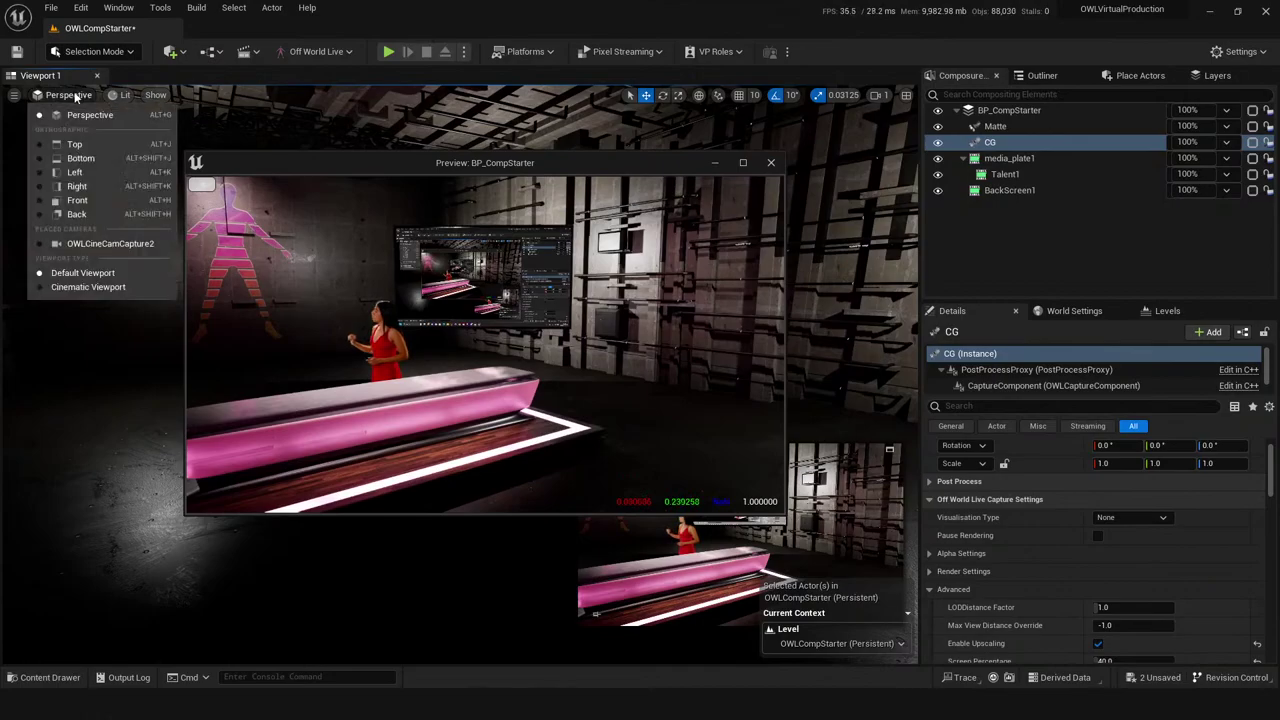
click(109, 243)
mouse_move(349, 606)
right_down()
mouse_move(340, 600)
mouse_move(371, 606)
right_up()
key(ctrl+s)
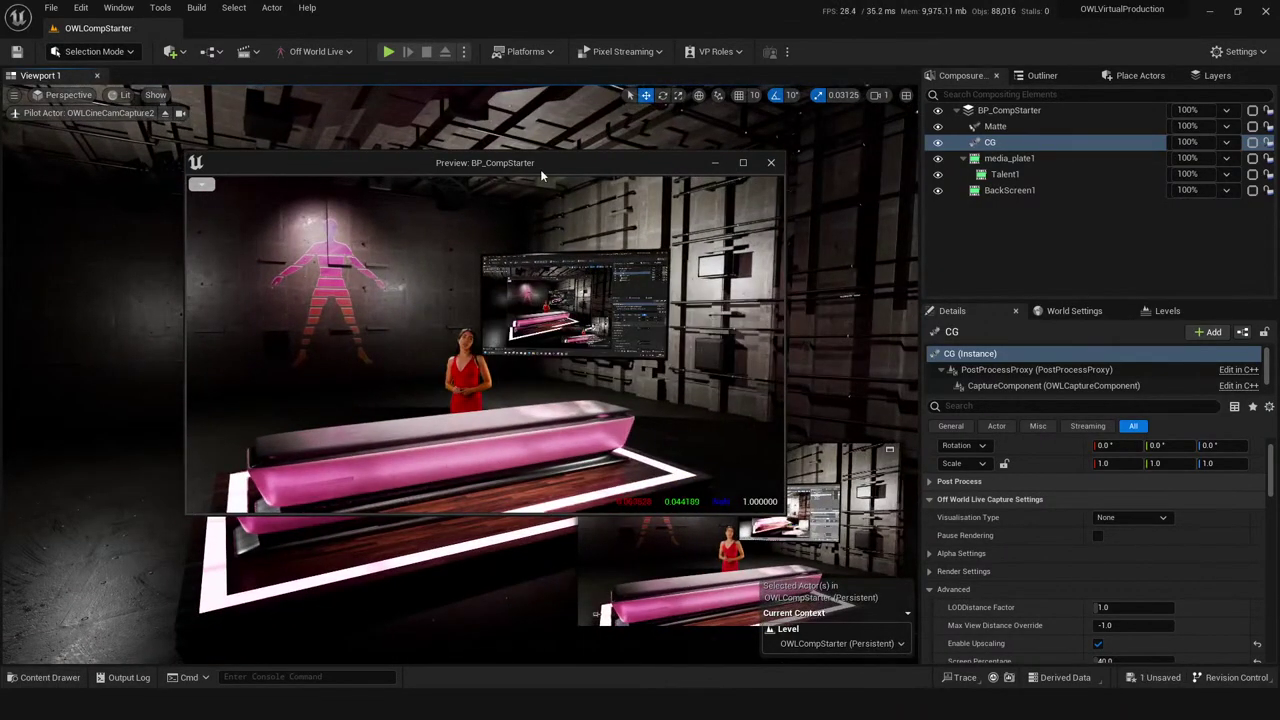
- Move the preview window aside and recheck the CG element's advanced settings for upscaling and screen percentage
drag(611, 168, 472, 146)
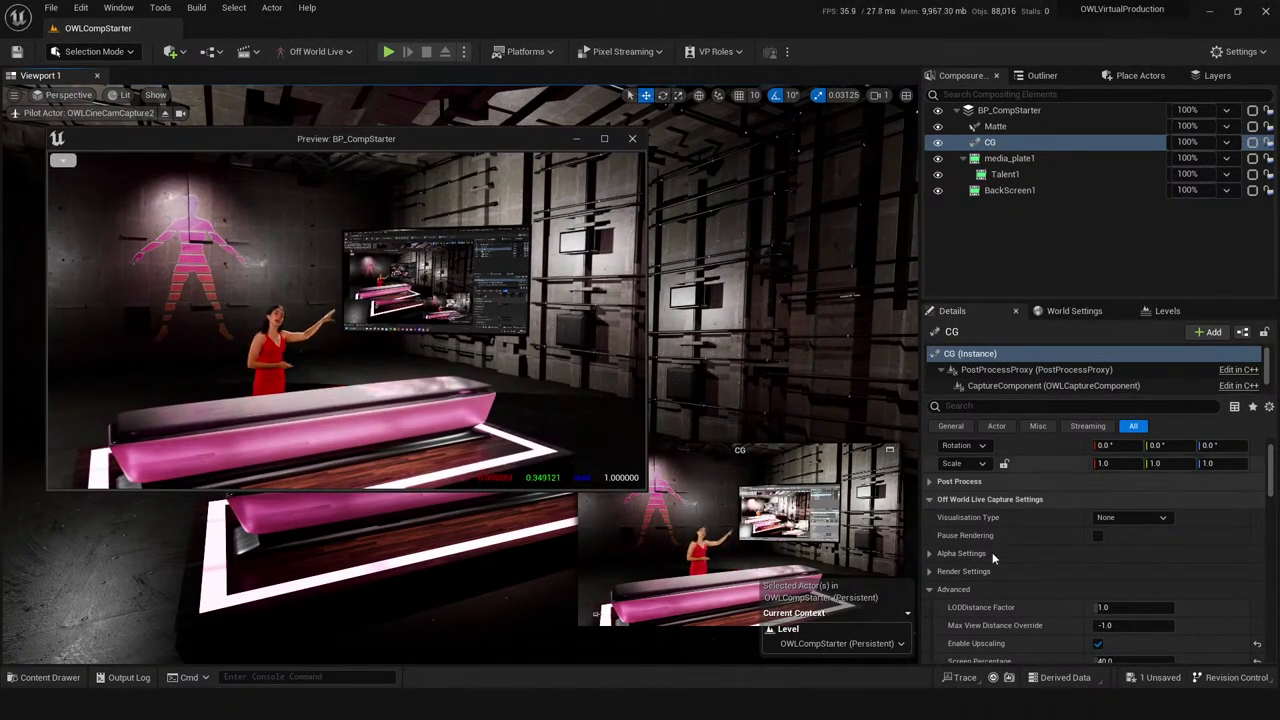
click(992, 148)
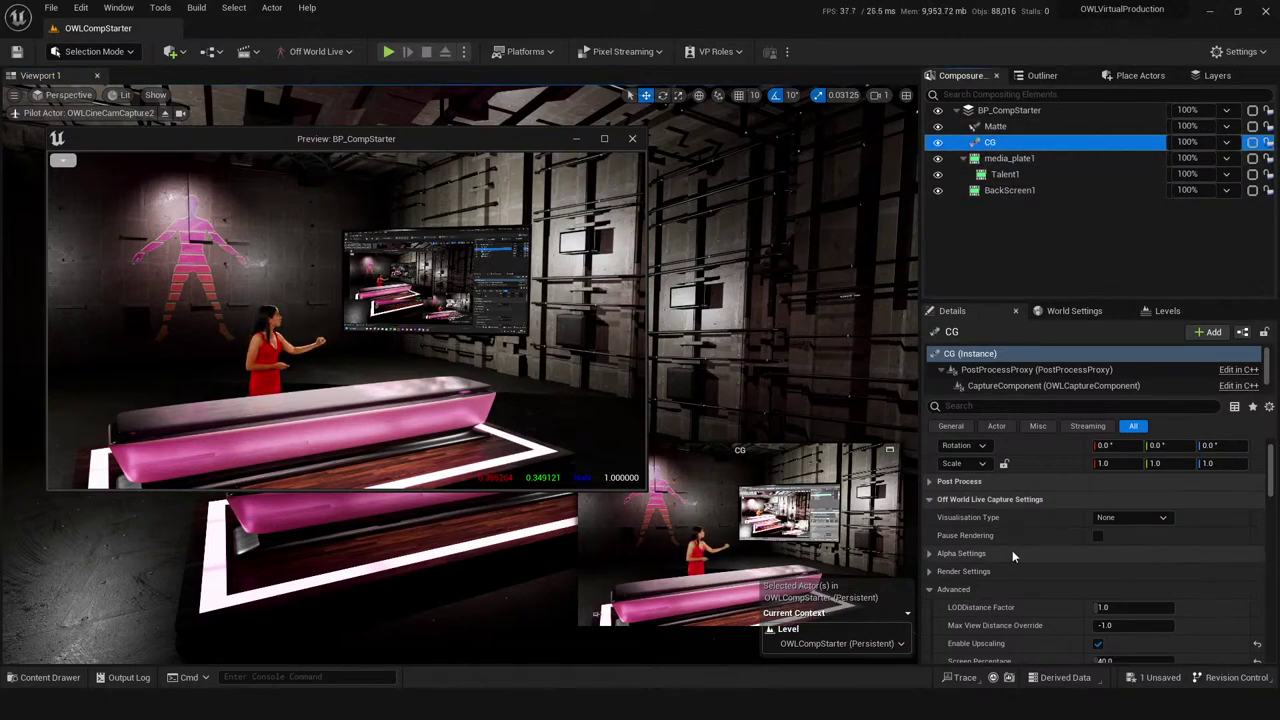
scroll(1005, 550, down, 2)
scroll(1021, 576, down, 2)
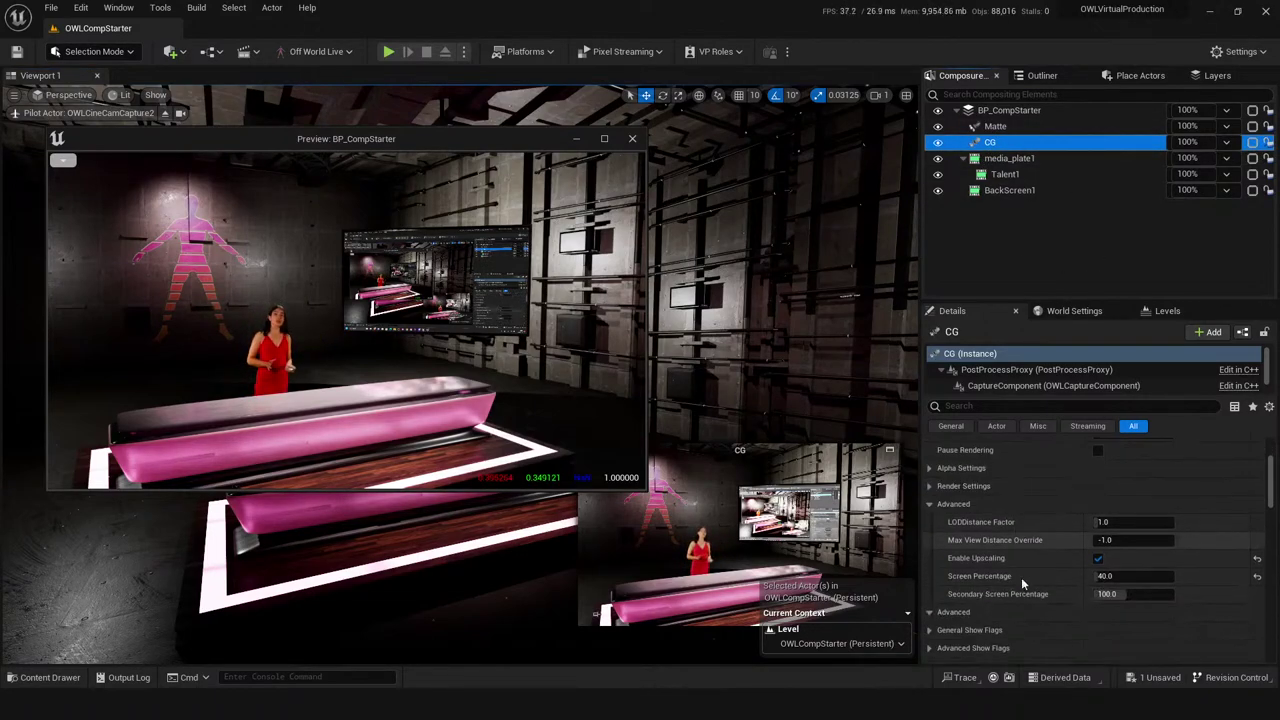
scroll(998, 535, up, 4)
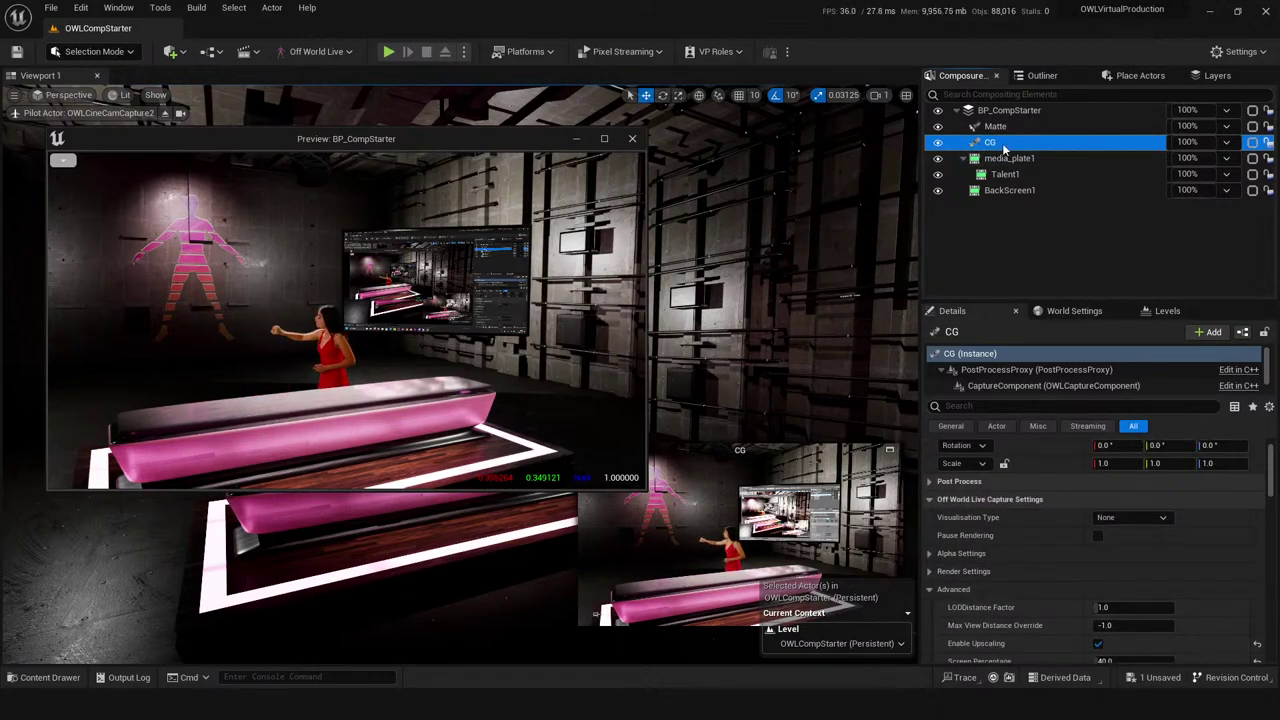
- Review the CG element's advanced capture settings, and reframe the piloted desk shot with the preview window moved slightly inward
scroll(980, 480, up, 1)
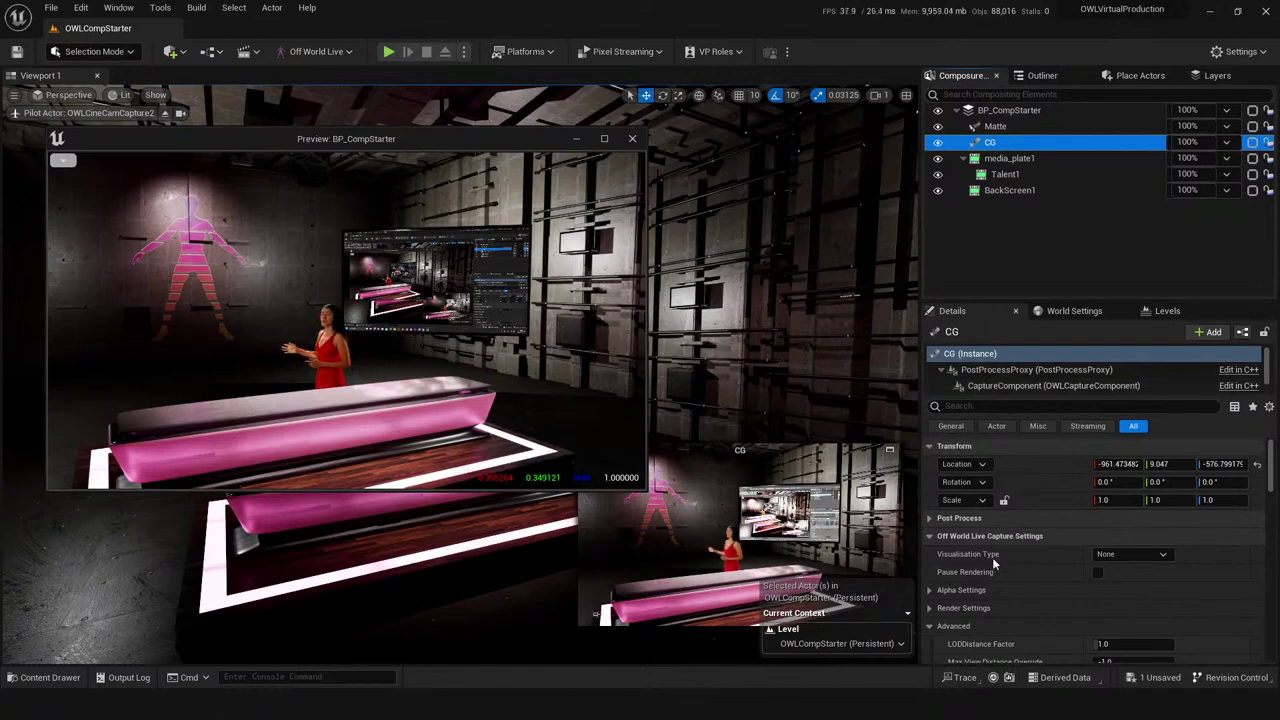
scroll(975, 545, down, 2)
scroll(971, 543, down, 3)
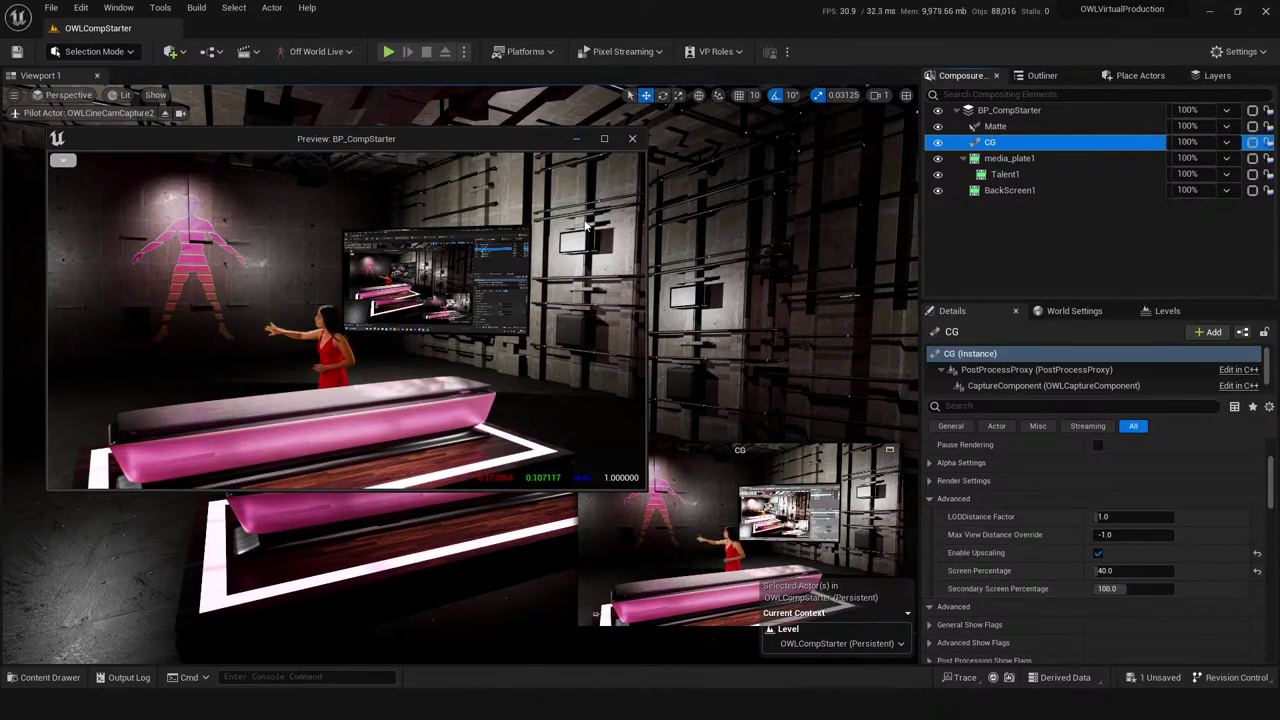
right_drag(773, 311, 740, 312)
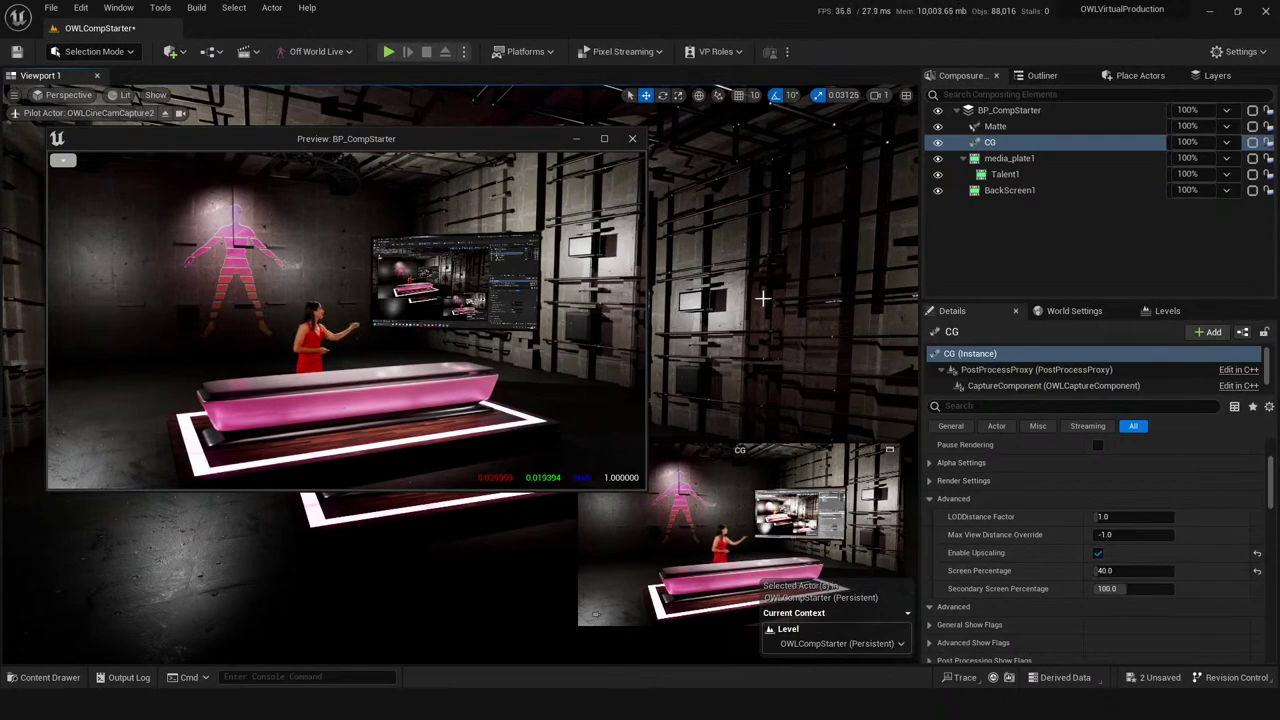
drag(355, 140, 460, 159)
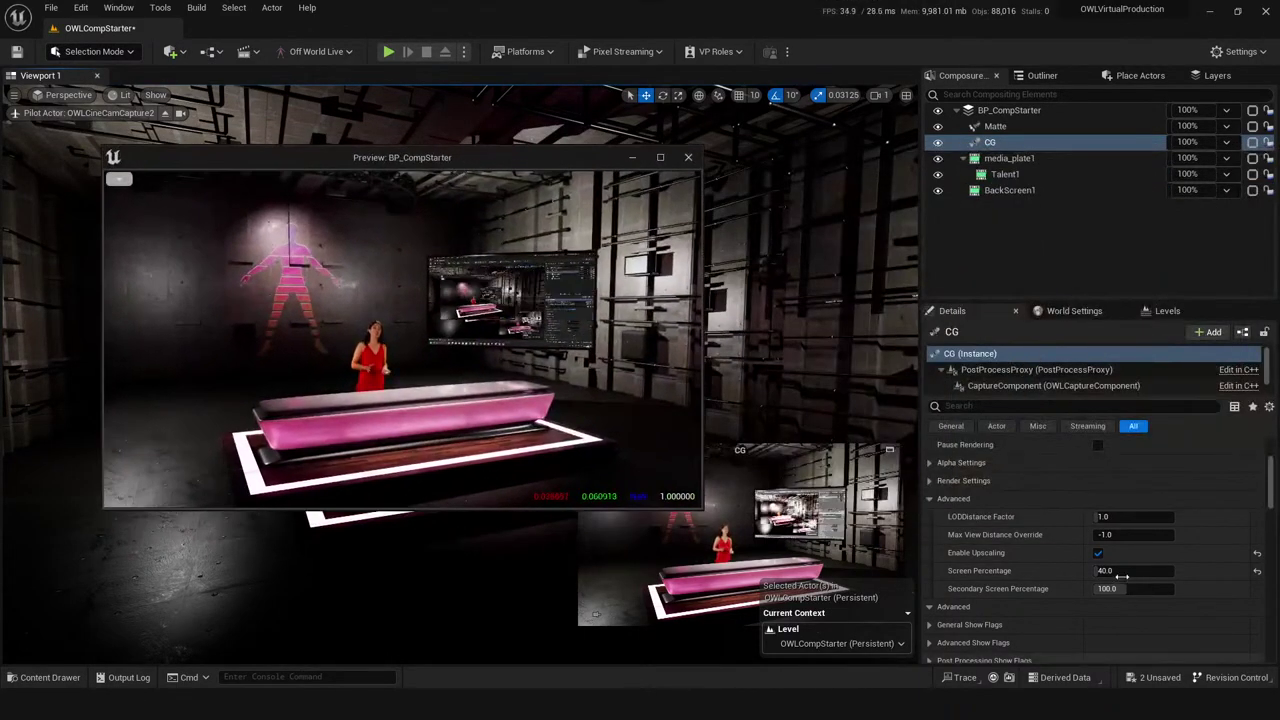
- Try lowering the CG element's Screen Percentage and Secondary Screen Percentage to 25
drag(1113, 574, 1095, 574)
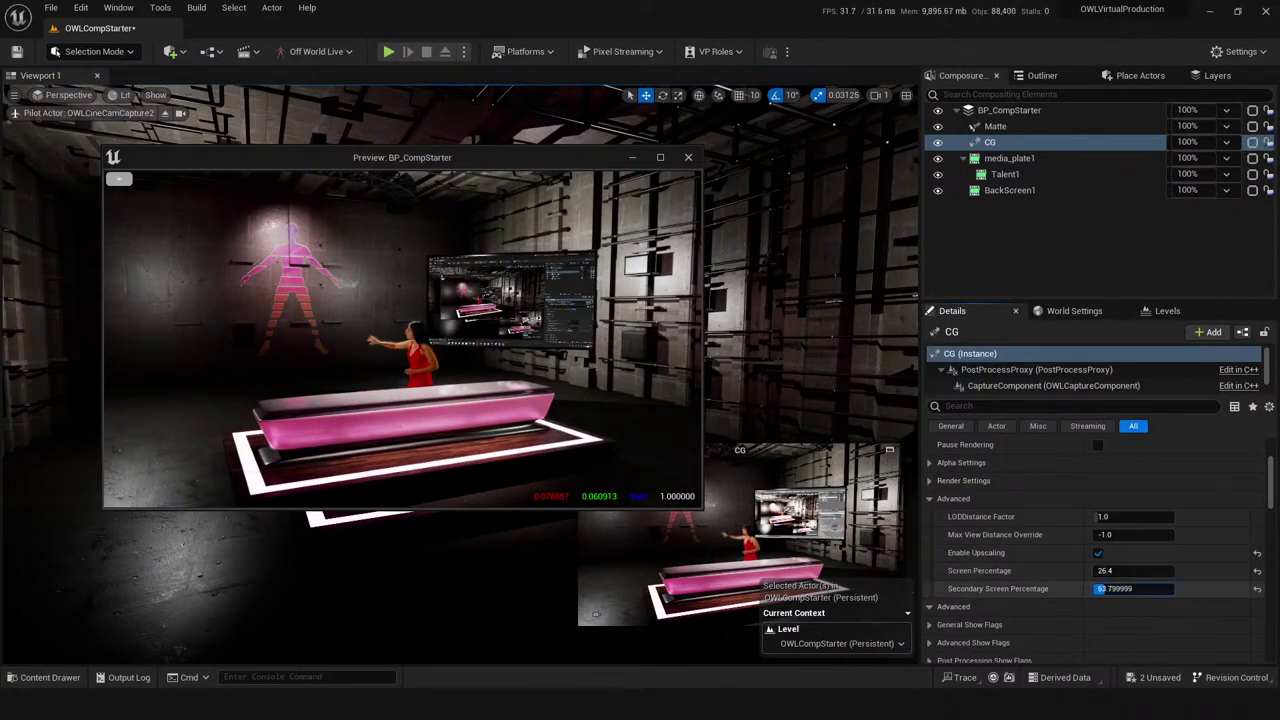
drag(1133, 589, 1129, 605)
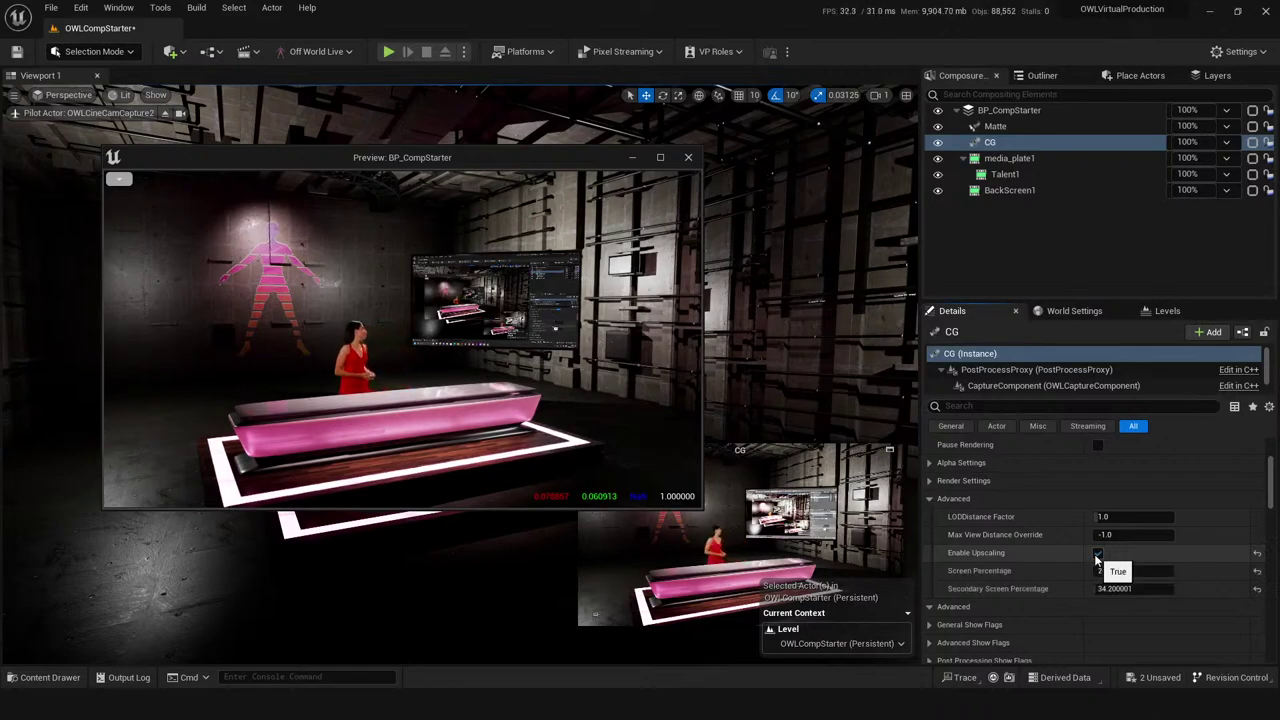
click(1135, 588)
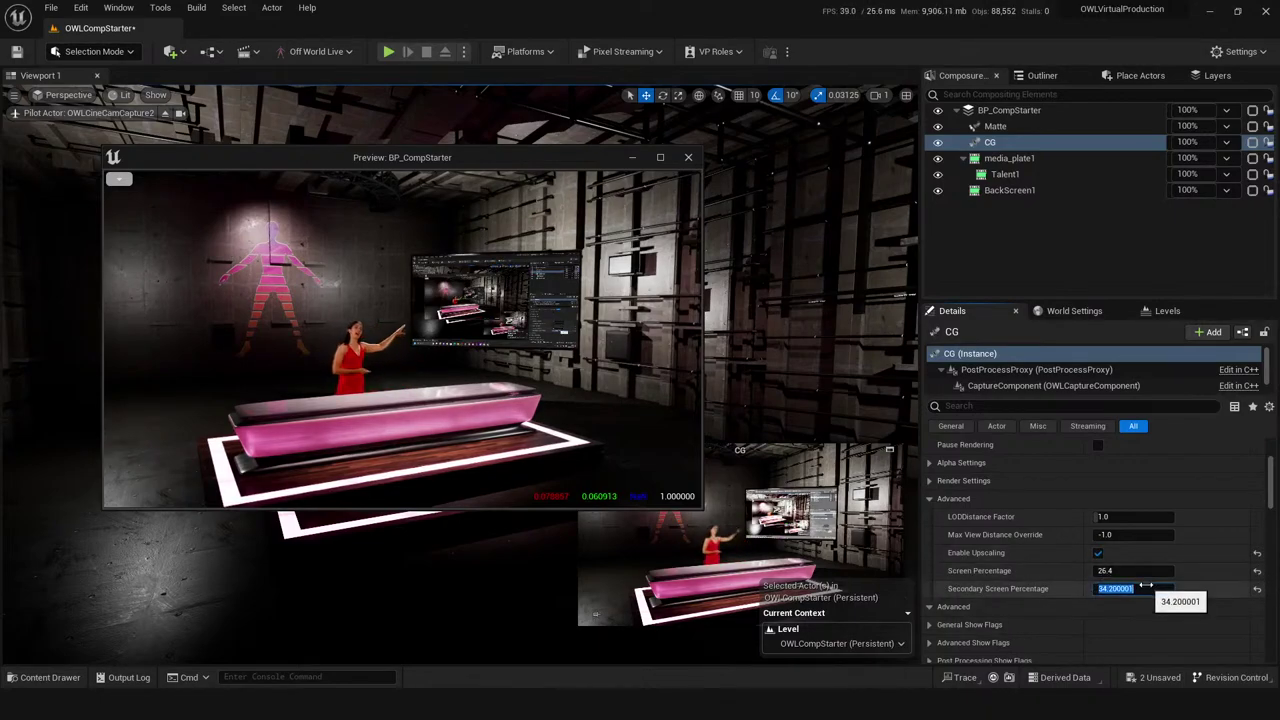
text(10)
key(Return)
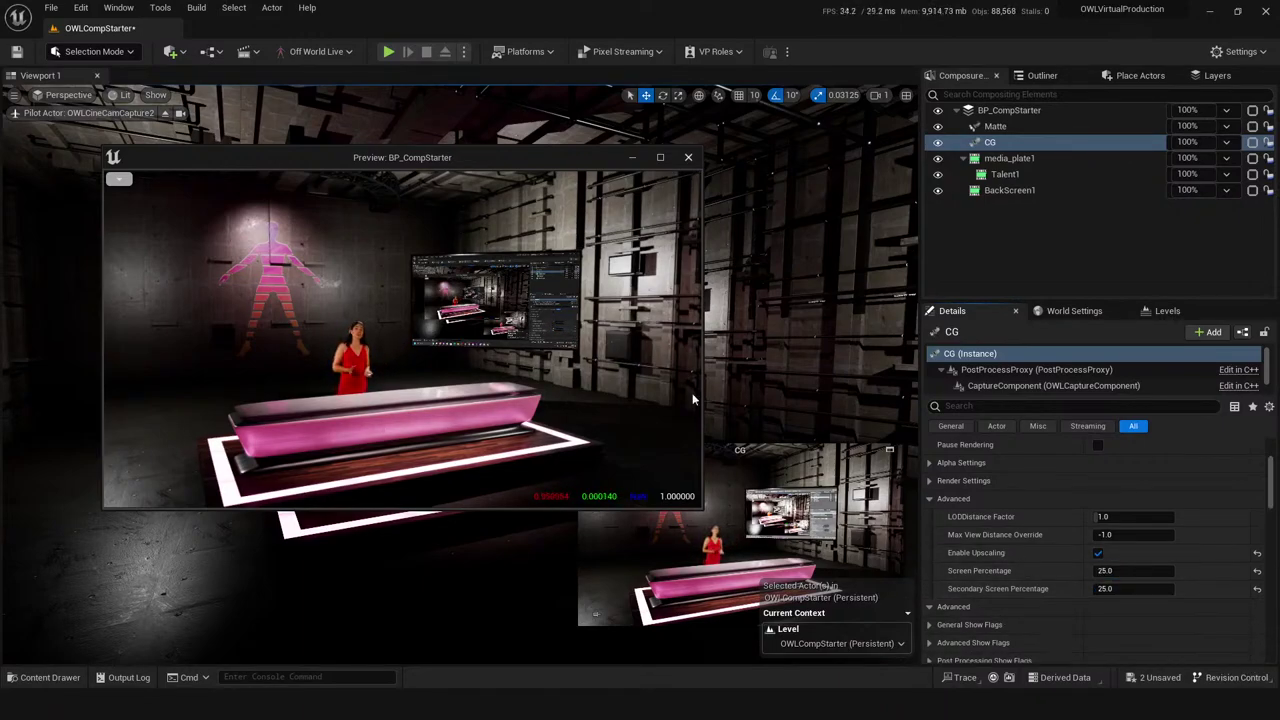
- Enlarge the BP_CompStarter preview over the viewport and restore the CG element's Screen Percentage and Secondary Screen Percentage to 100
drag(703, 507, 920, 658)
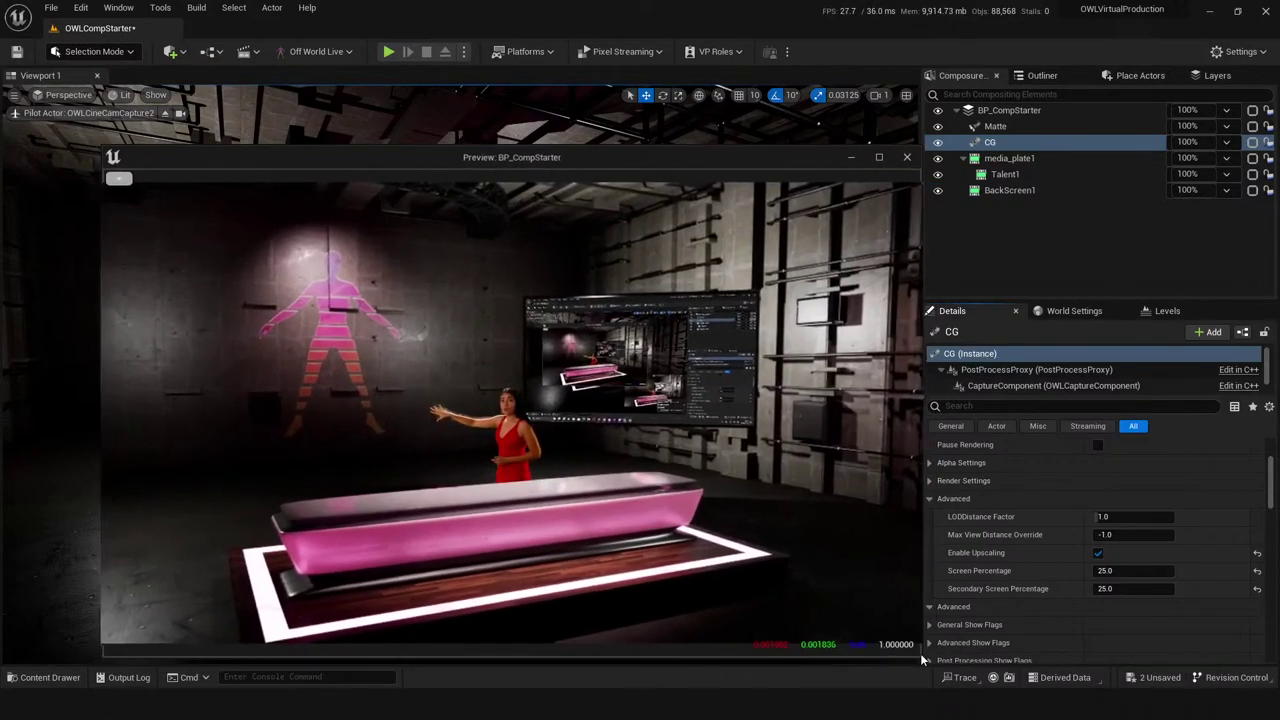
drag(104, 150, 0, 58)
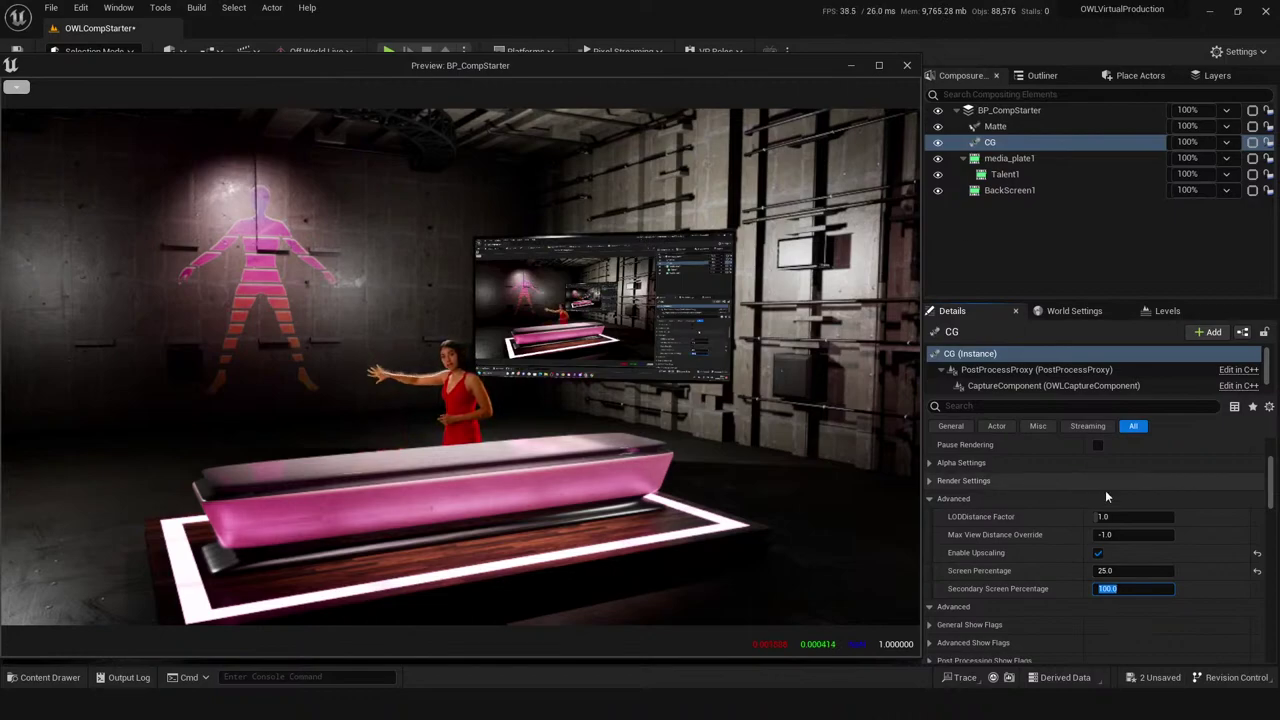
drag(1110, 570, 1150, 570)
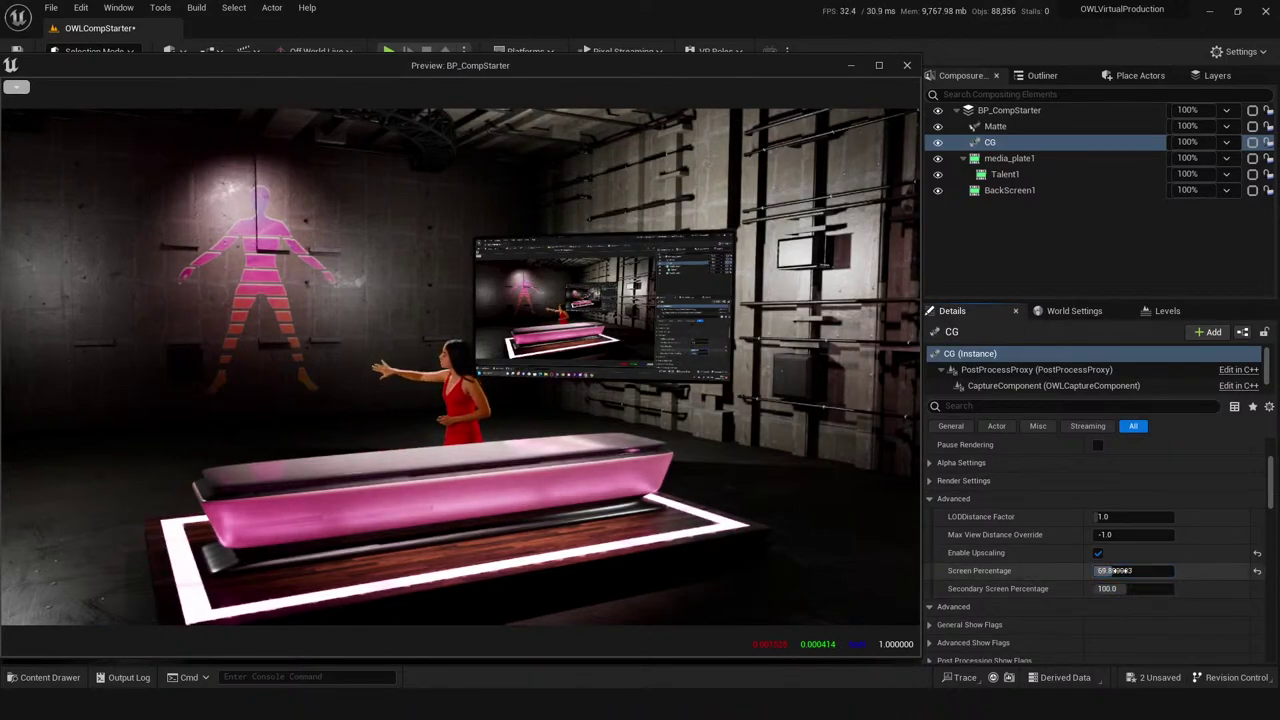
click(1113, 570)
text(100)
key(Return)
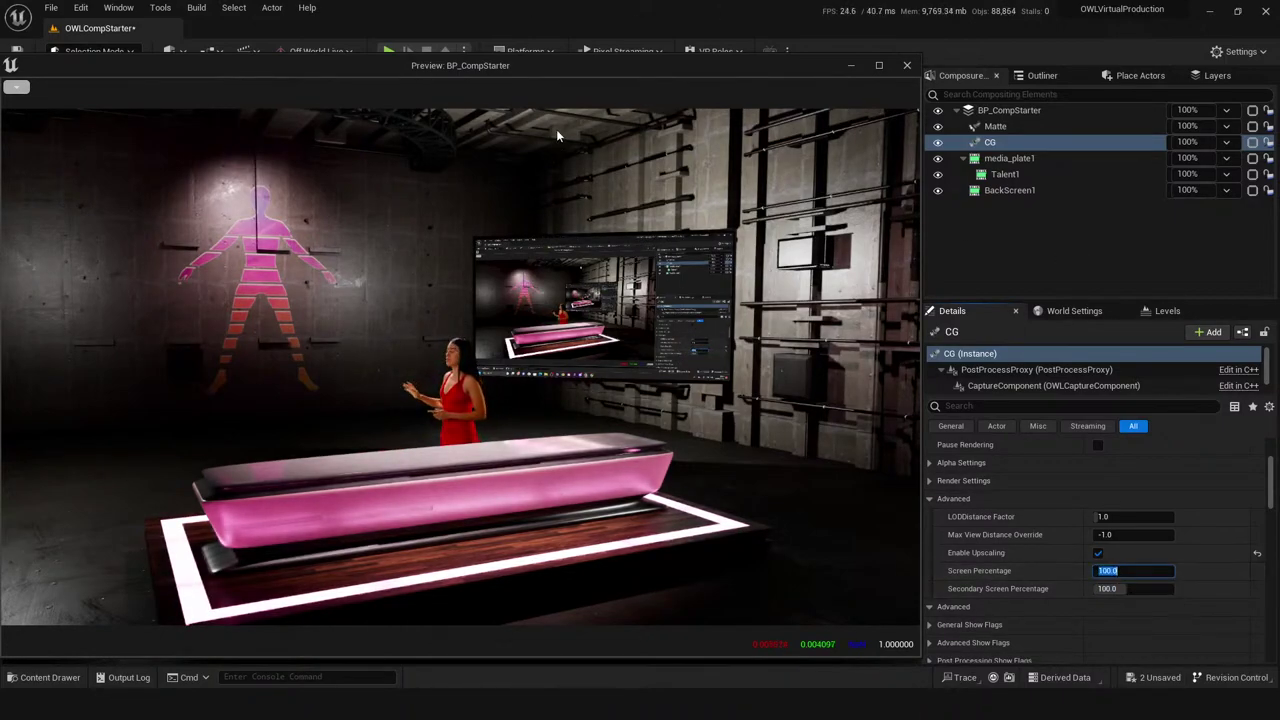
- Reselect the CG element and set its capture Screen Percentage to 50
click(986, 256)
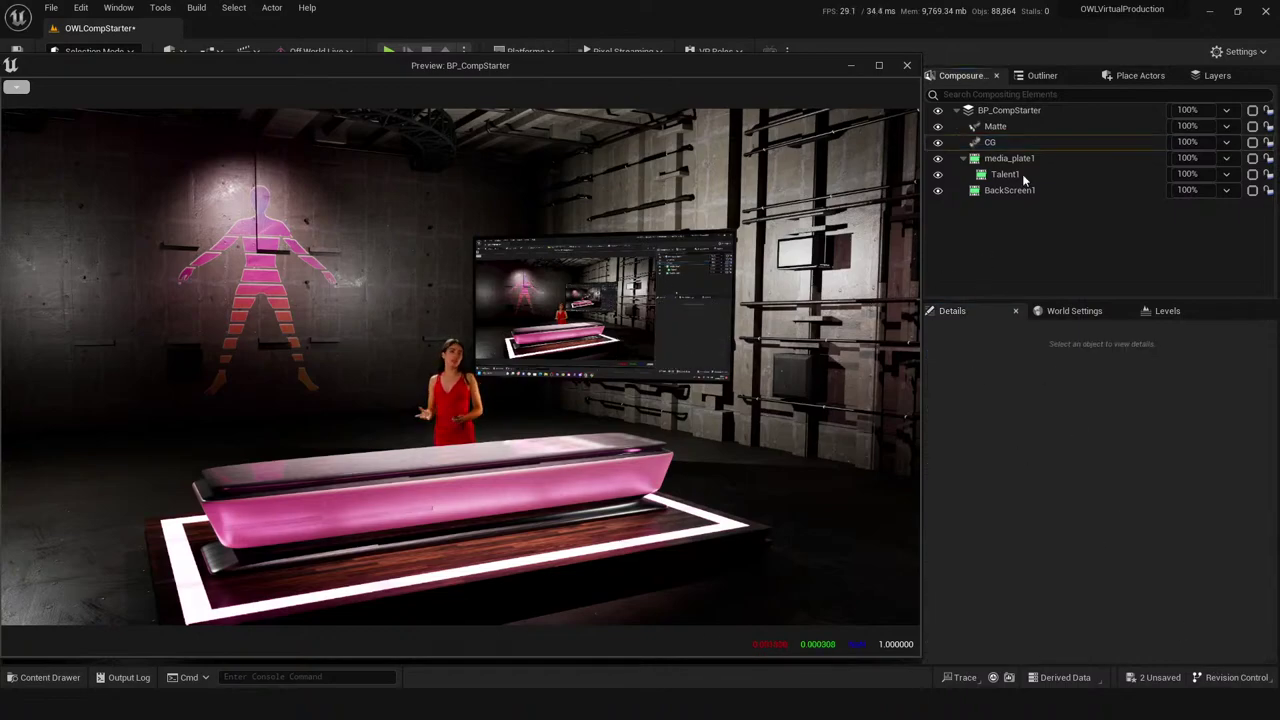
click(1020, 142)
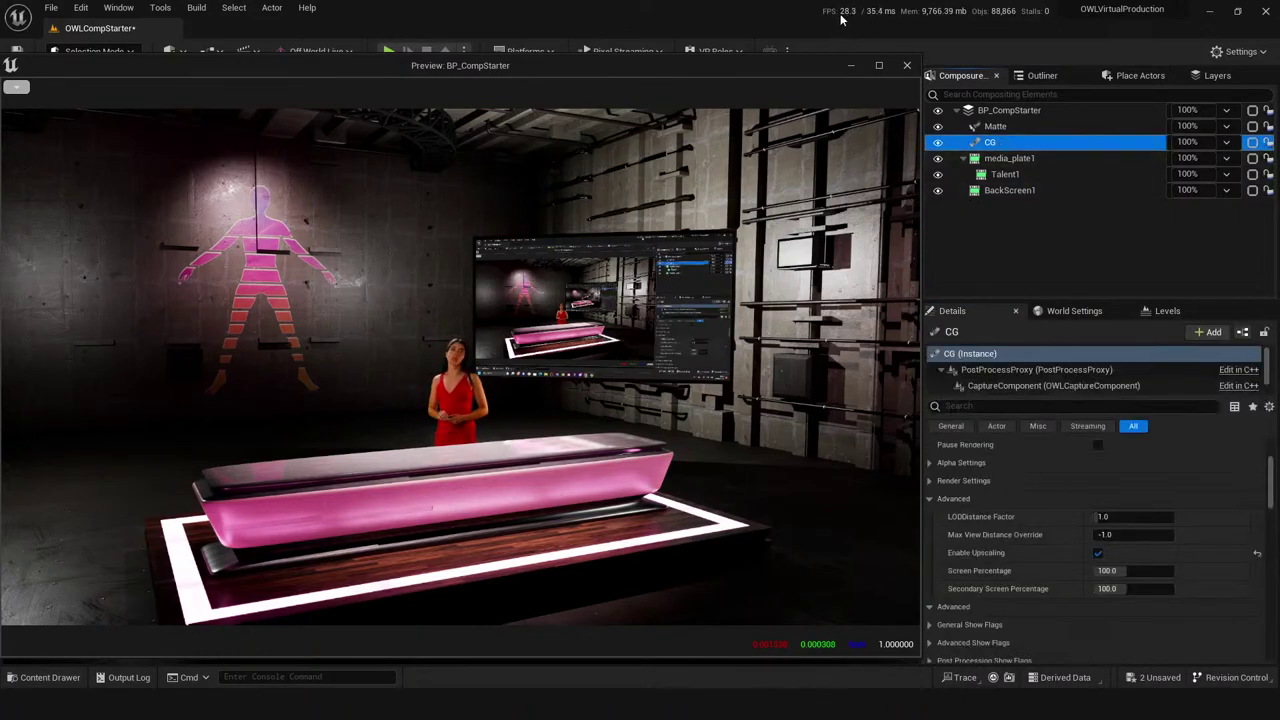
click(1125, 571)
text(50)
key(Return)
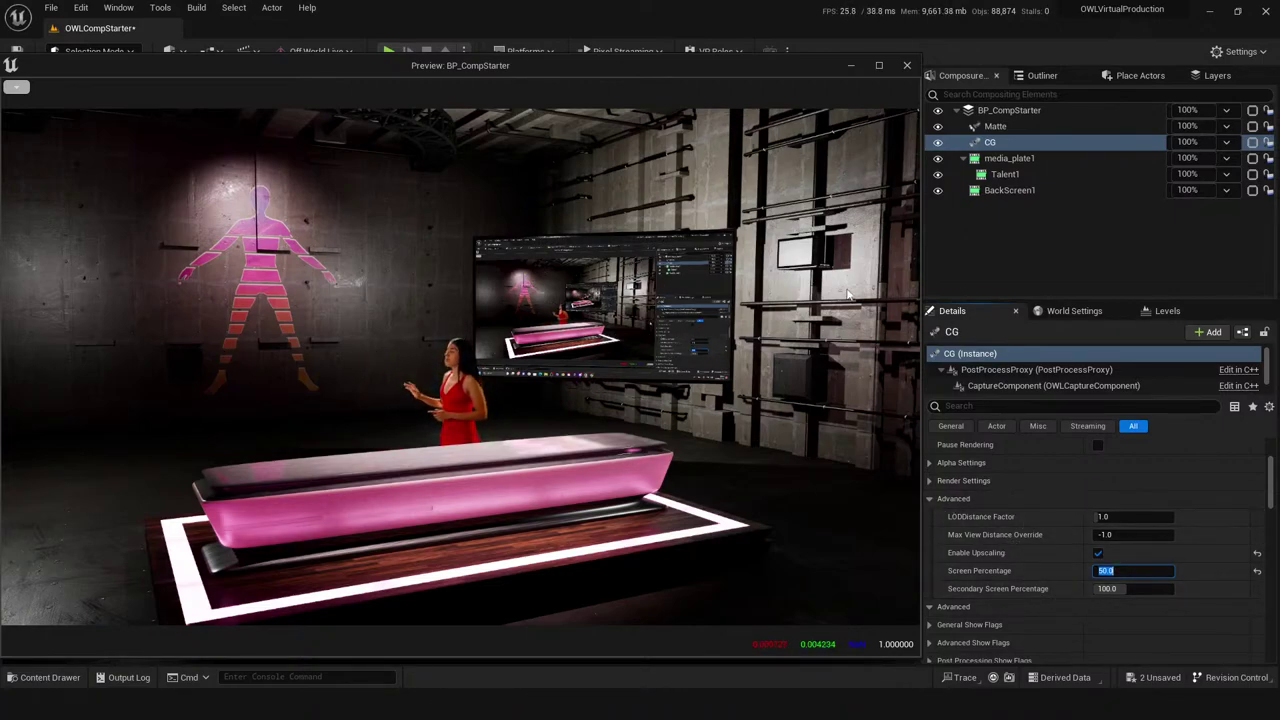
- Reposition and shrink the BP_CompStarter preview window to uncover the viewport's lower part, and save the level
click(646, 668)
drag(735, 74, 745, 47)
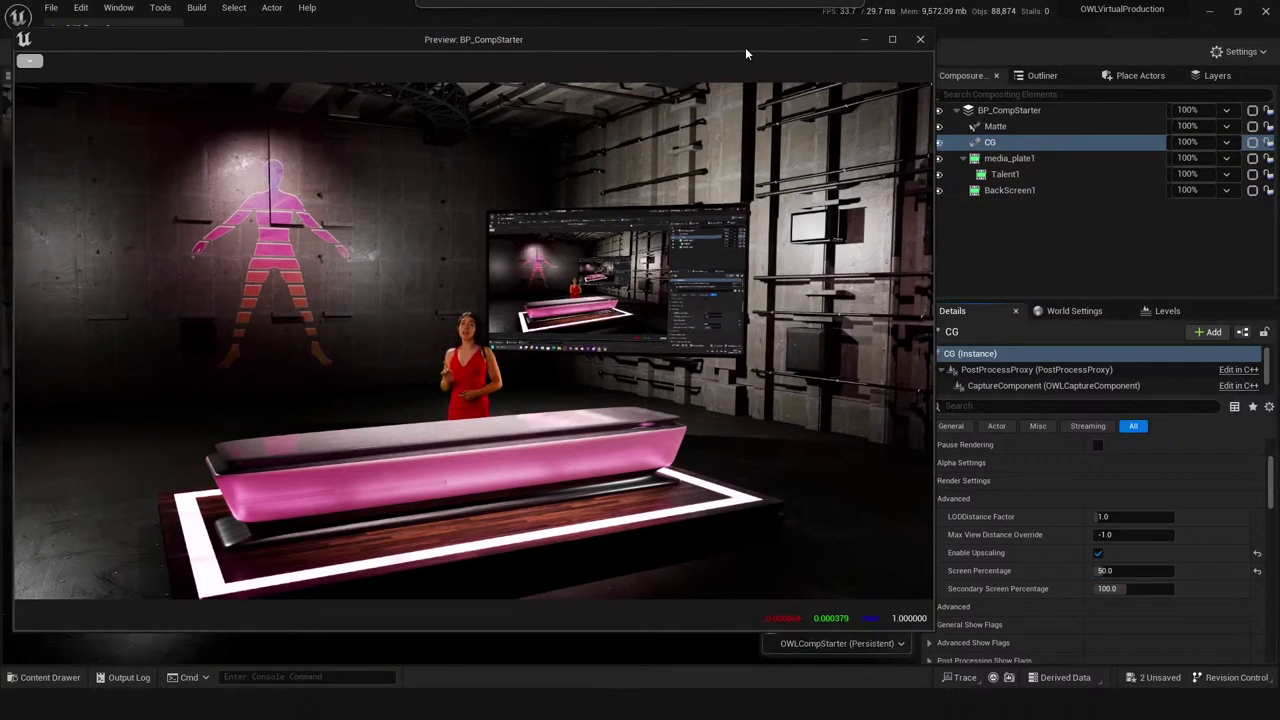
drag(929, 629, 911, 561)
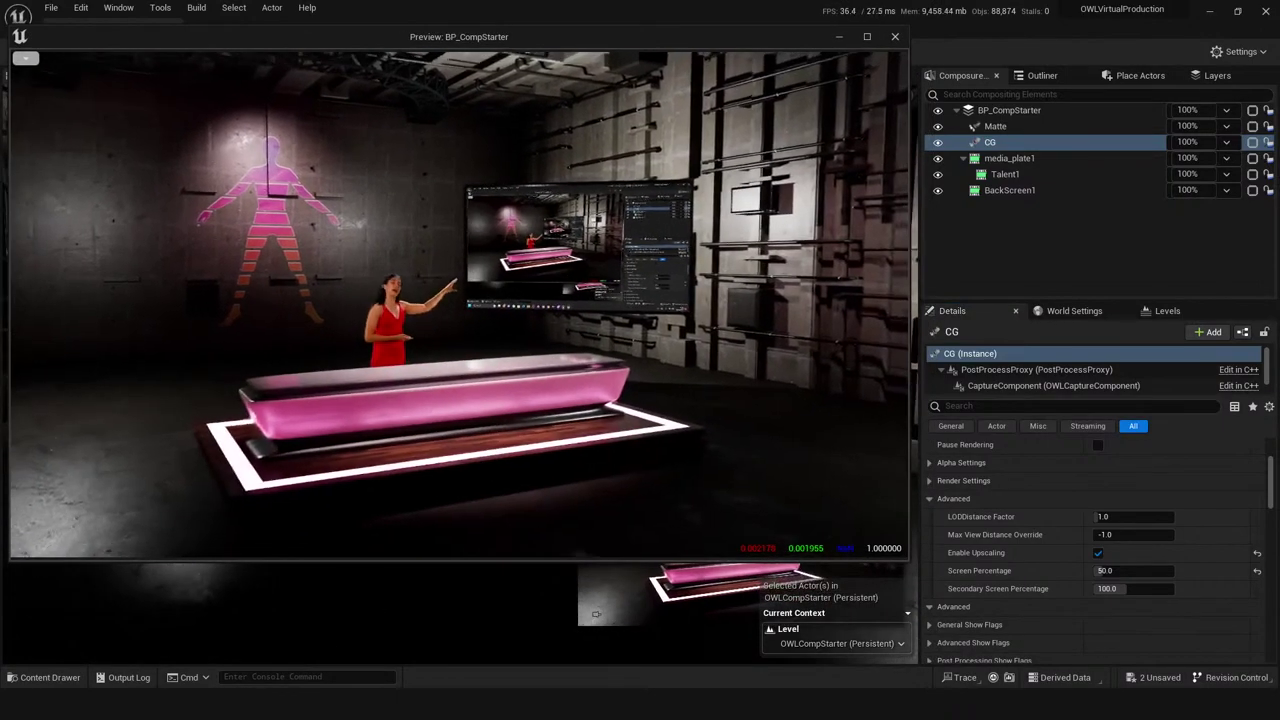
key(ctrl+s)
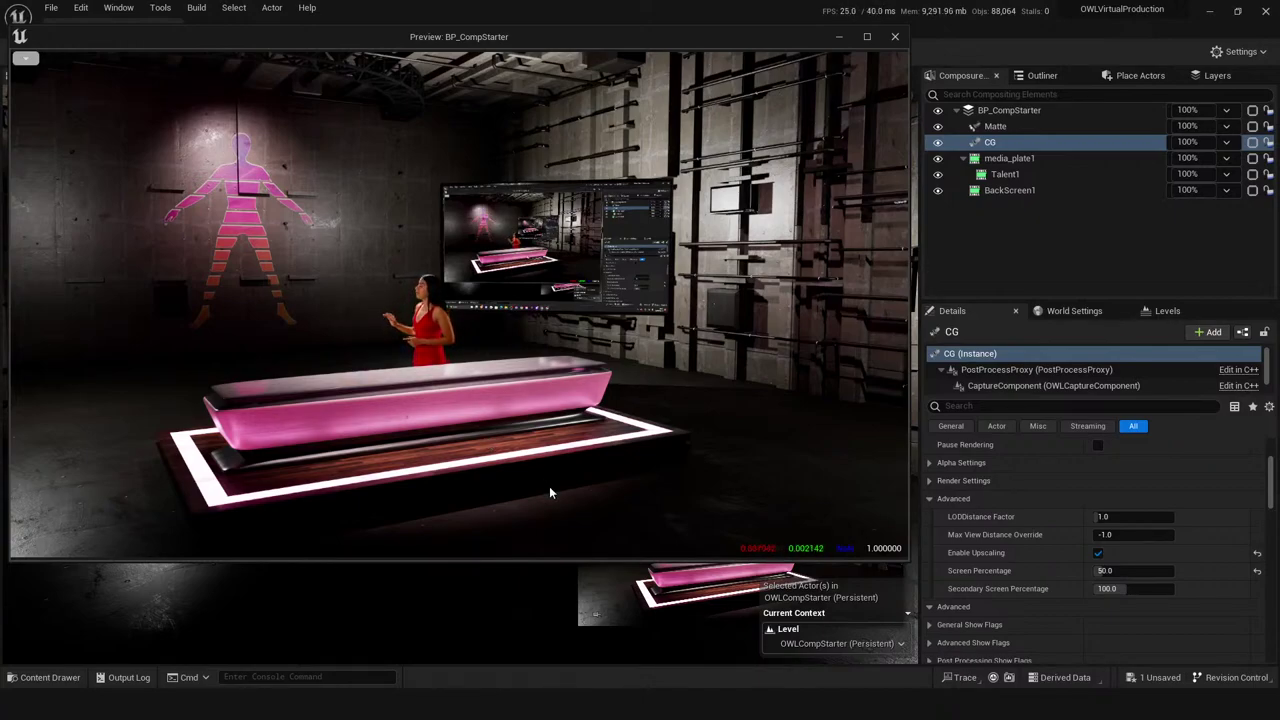
- Adjust the piloted camera's framing with the preview window moved down and slightly resized, and save the level
mouse_move(497, 580)
right_down()
mouse_move(540, 578)
mouse_move(497, 577)
right_up()
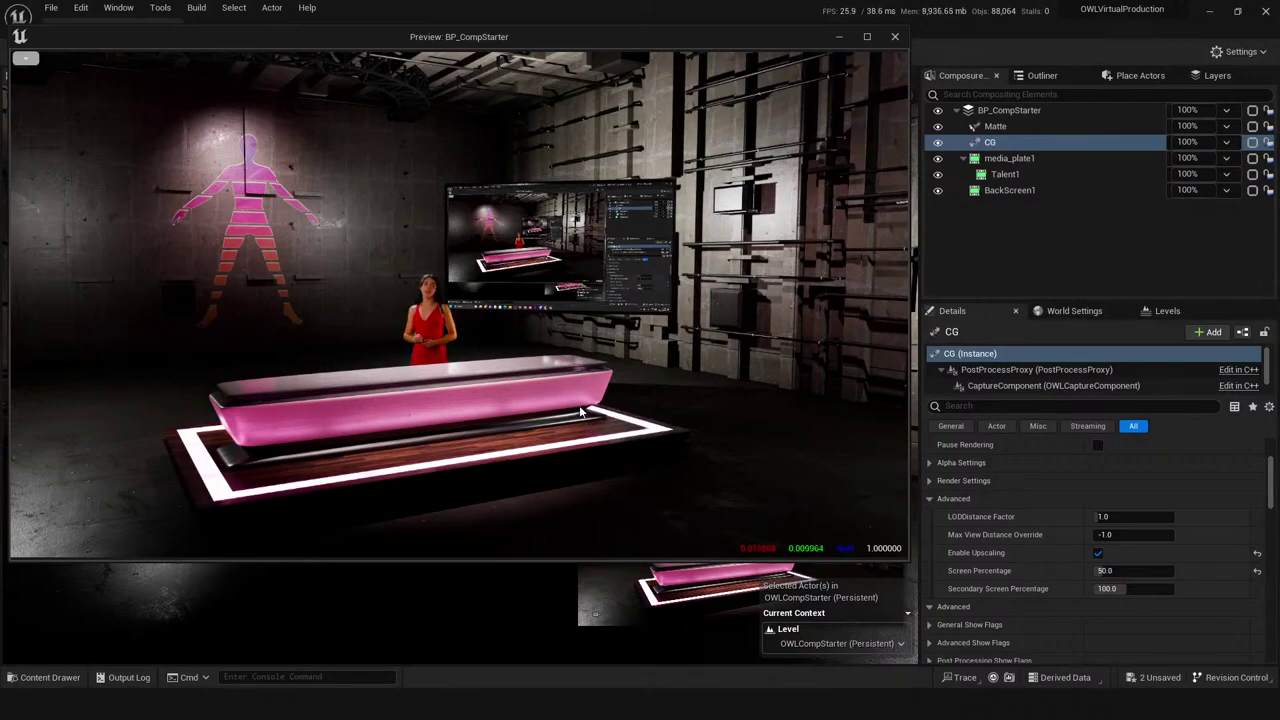
drag(731, 37, 729, 105)
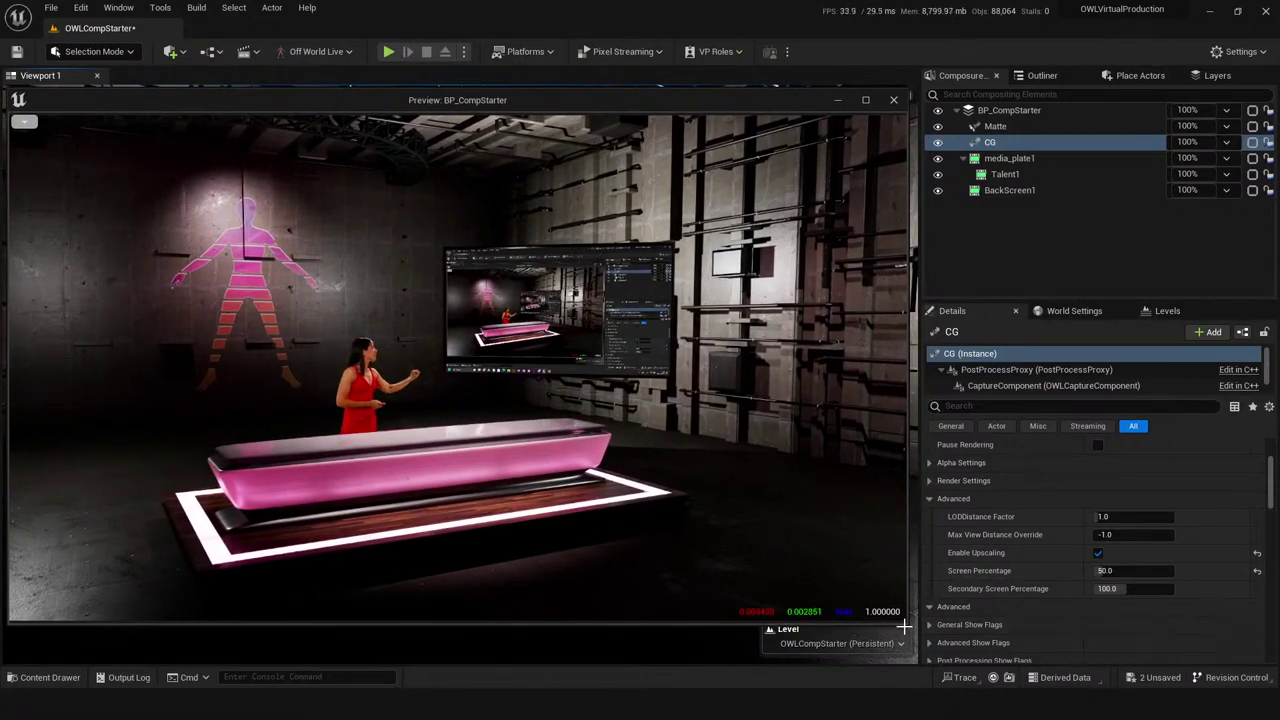
mouse_move(912, 625)
mouse_down()
mouse_move(845, 566)
mouse_move(904, 612)
mouse_up()
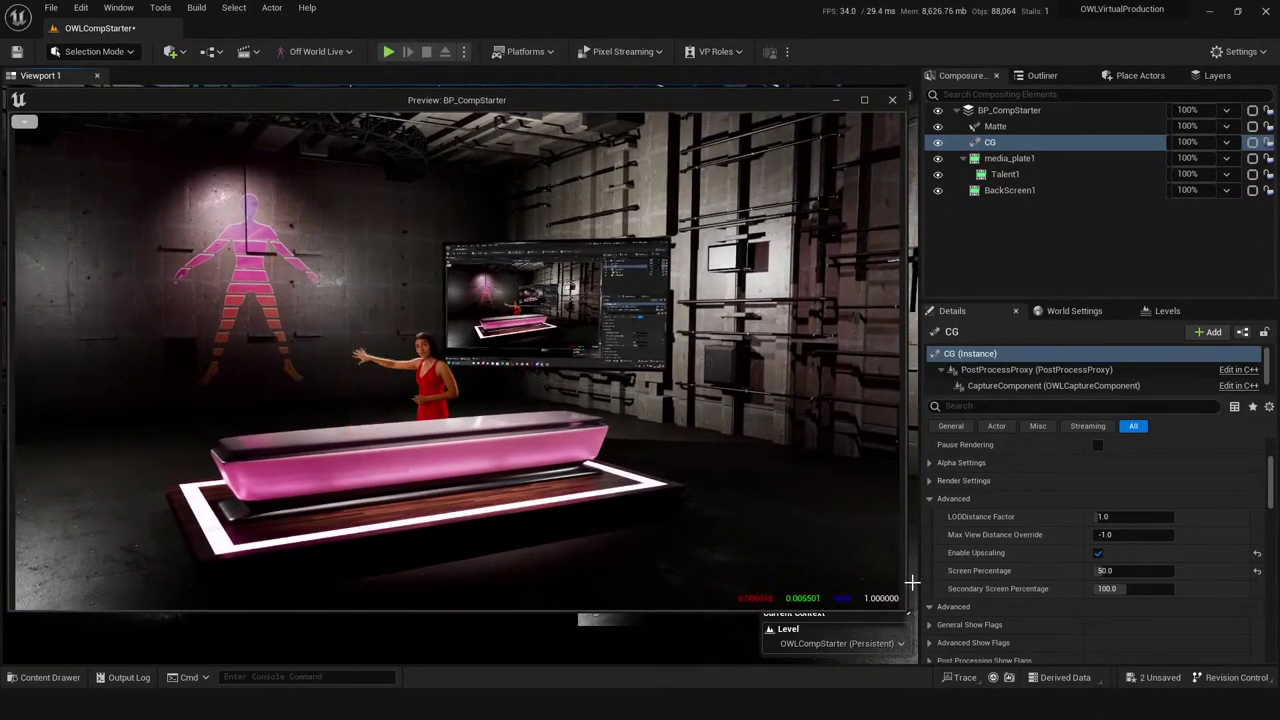
drag(905, 608, 893, 610)
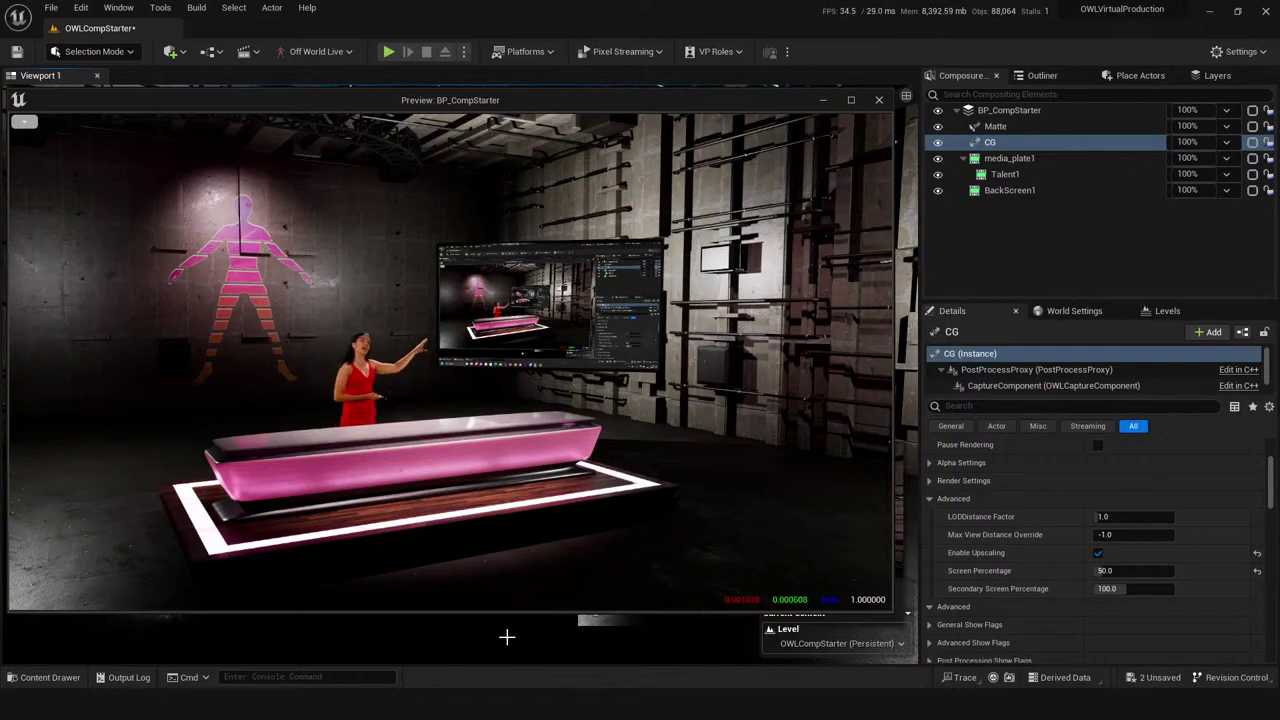
key(ctrl+s)
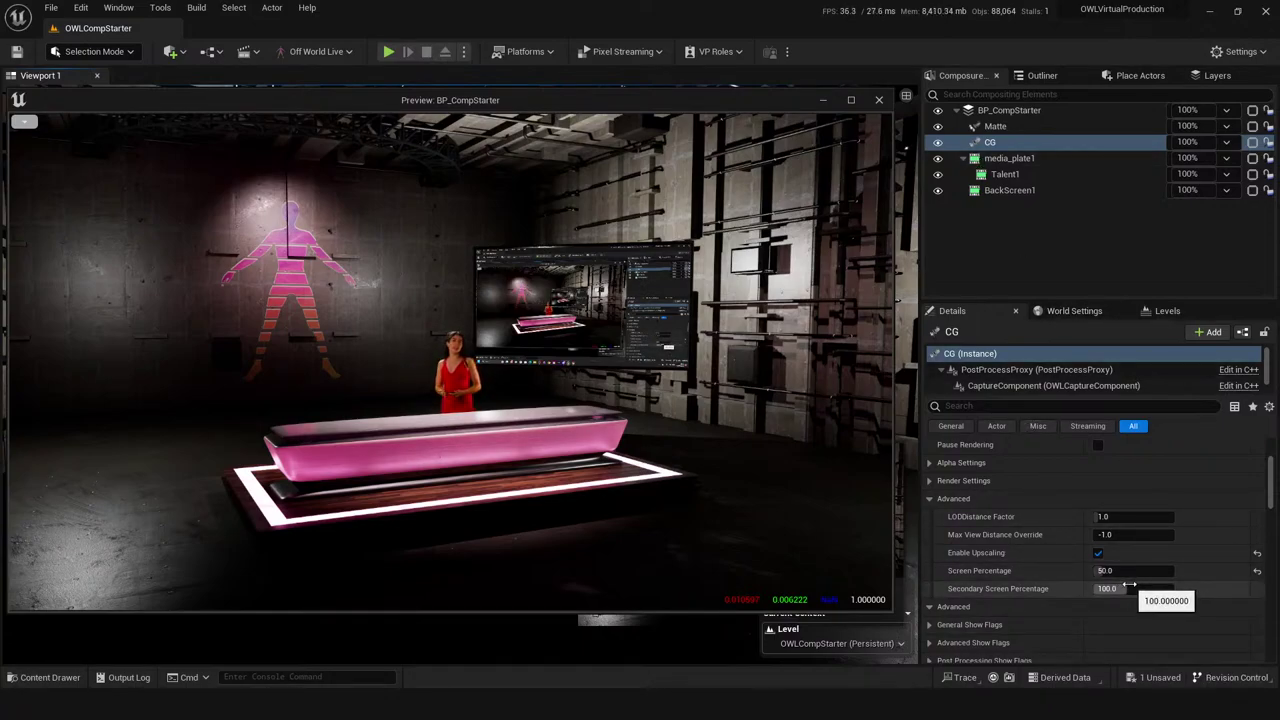
- Try lowering the CG element's Secondary Screen Percentage to about 27.8
drag(1133, 603, 1110, 590)
text(127.2)
key(Return)
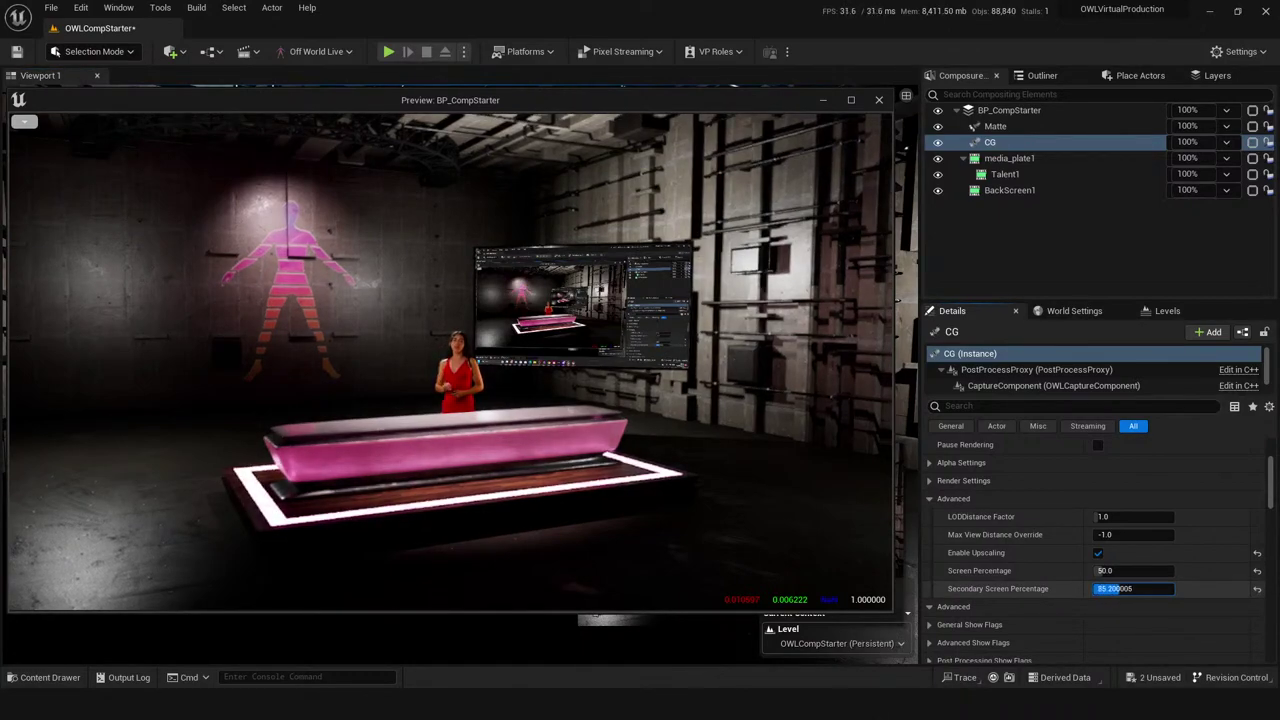
text(27.8)
key(Return)
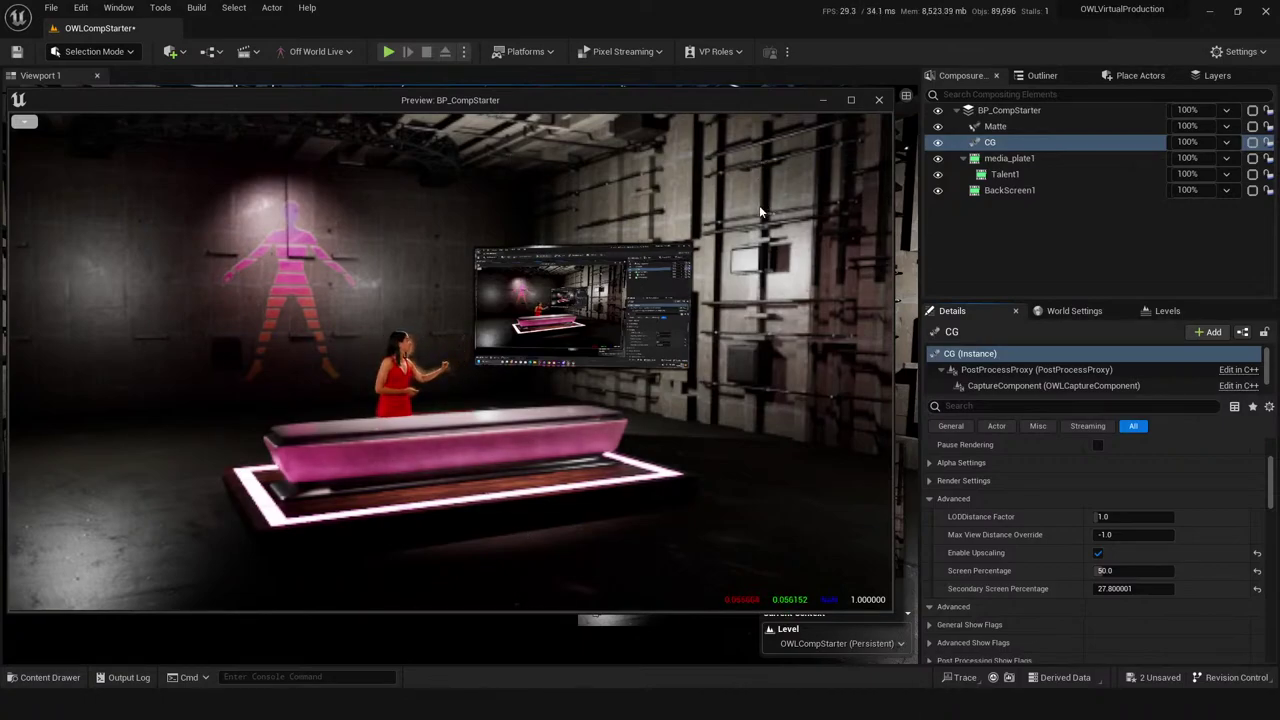
- Try Secondary Screen Percentage values of 70 and 67 on the CG element
click(1125, 589)
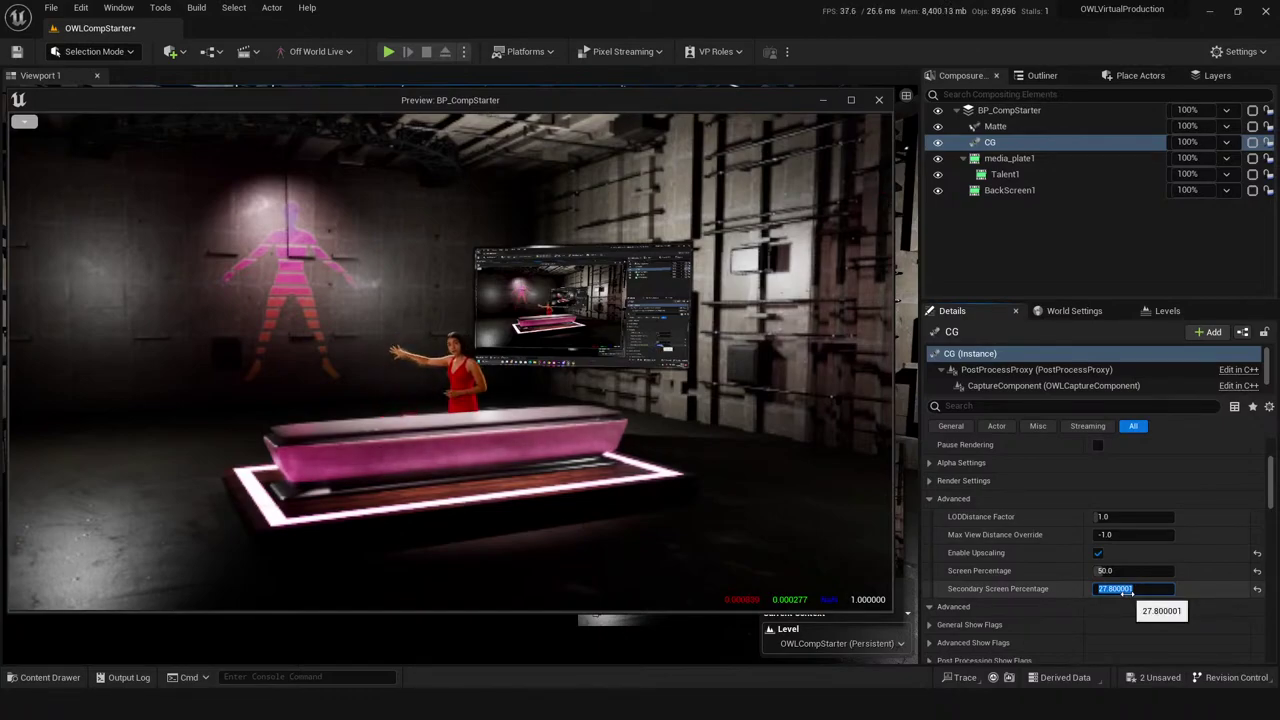
text(70)
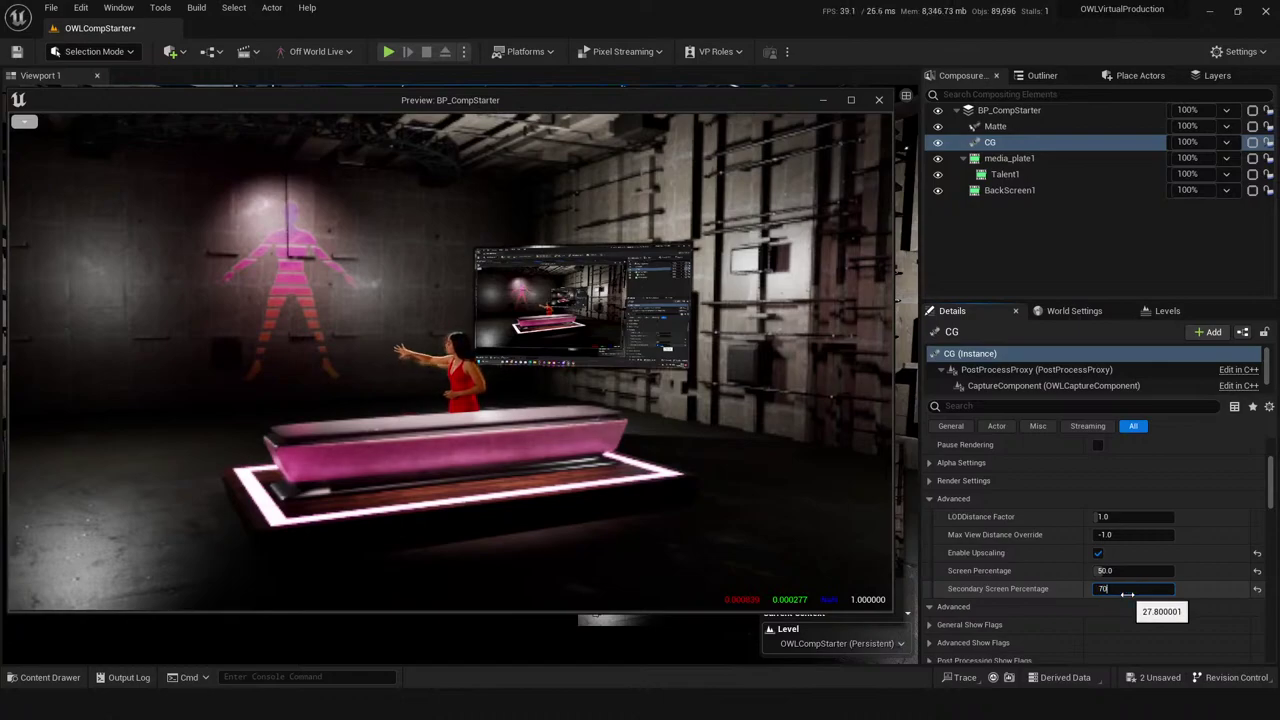
key(Return)
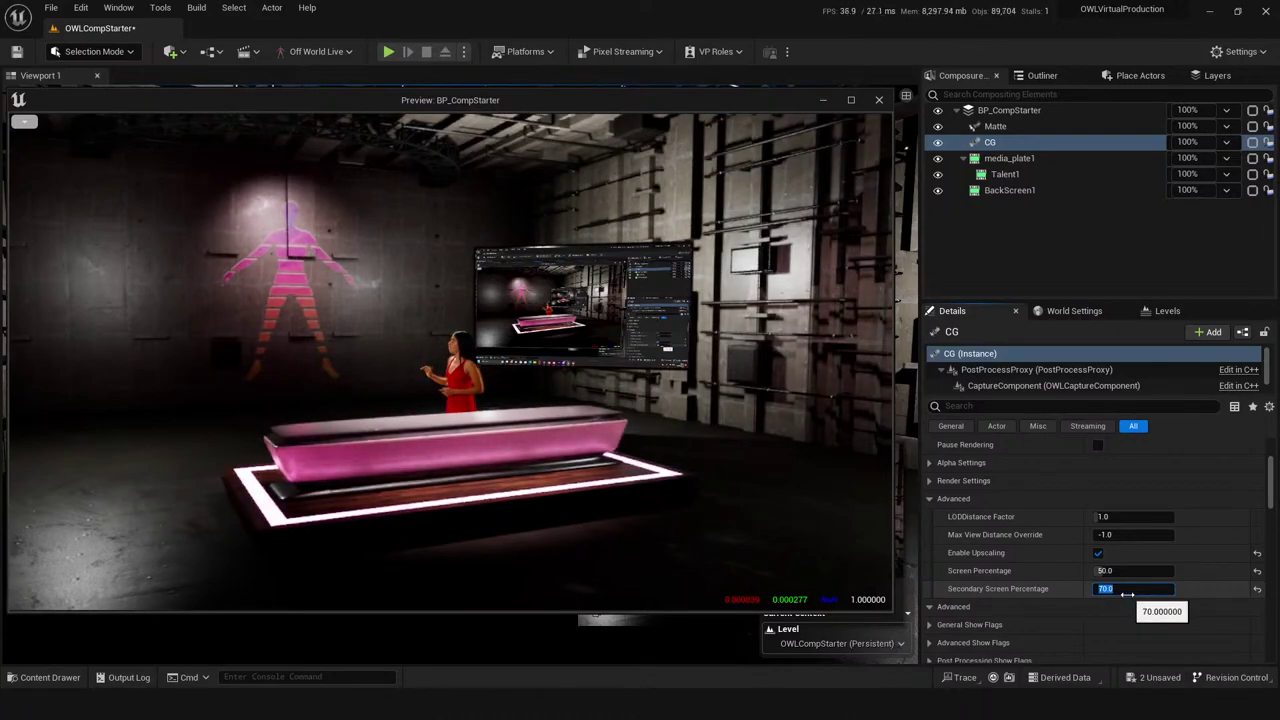
text(67)
key(Return)
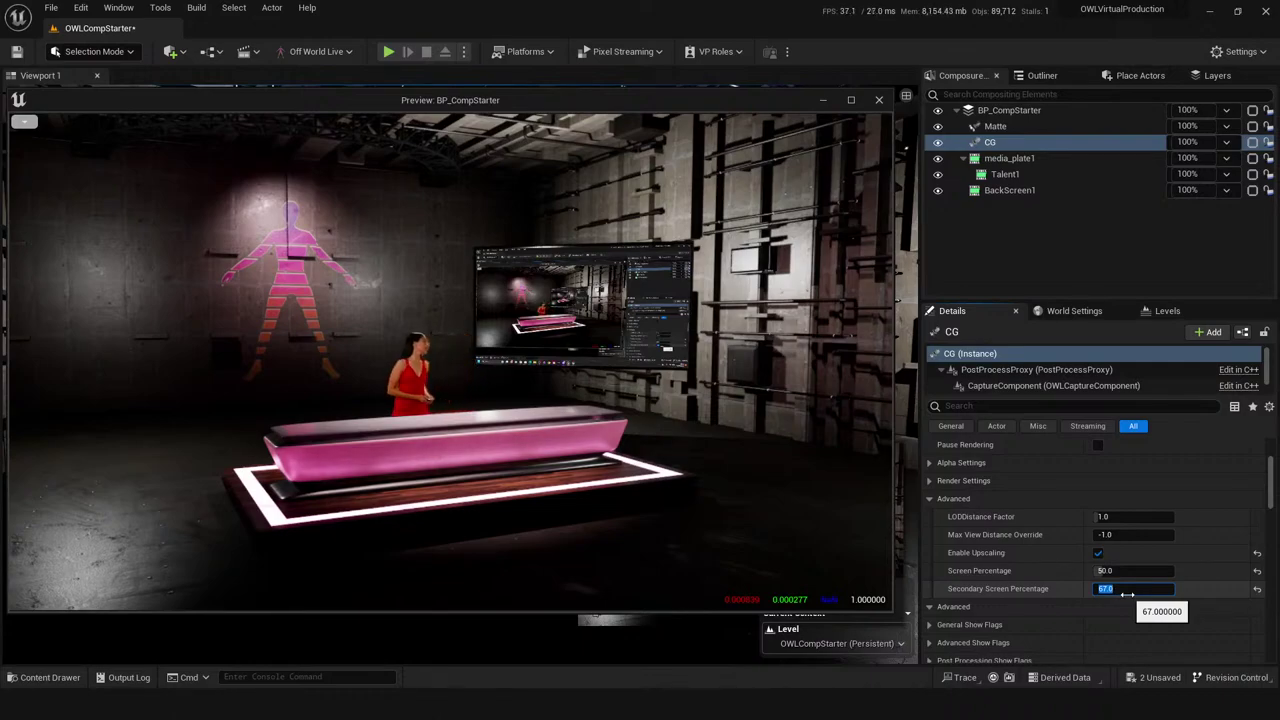
- Set the CG element's Secondary Screen Percentage back to 100, clear the selection and save the level
text(100)
key(Return)
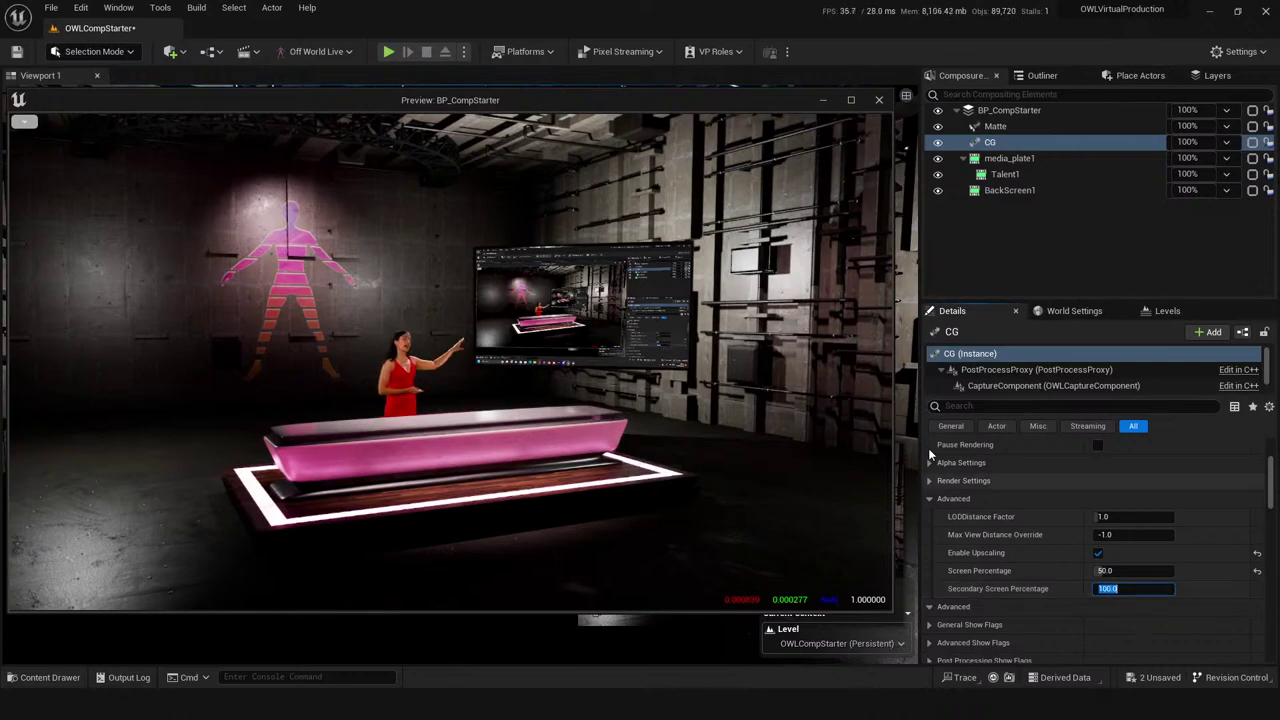
click(968, 250)
key(ctrl+s)
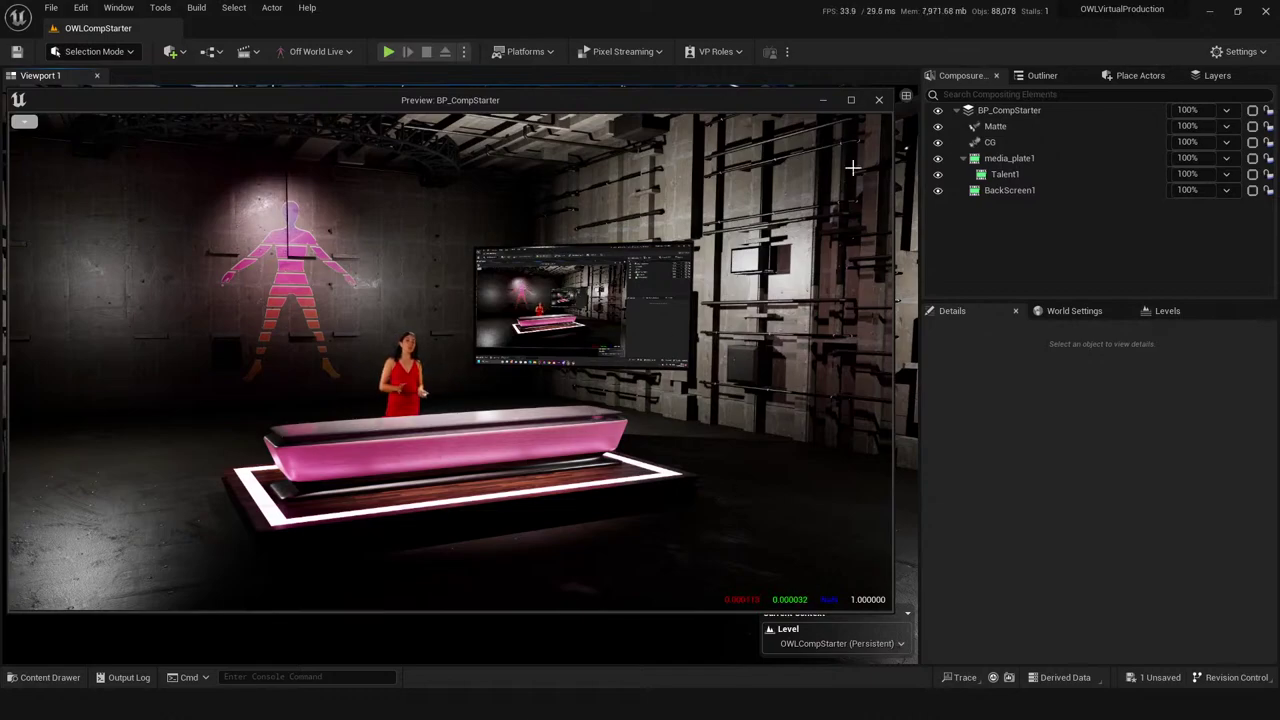
- Close the preview window, review the BP_CompStarter, Matte and CG elements, and reopen the BP_CompStarter preview
click(878, 100)
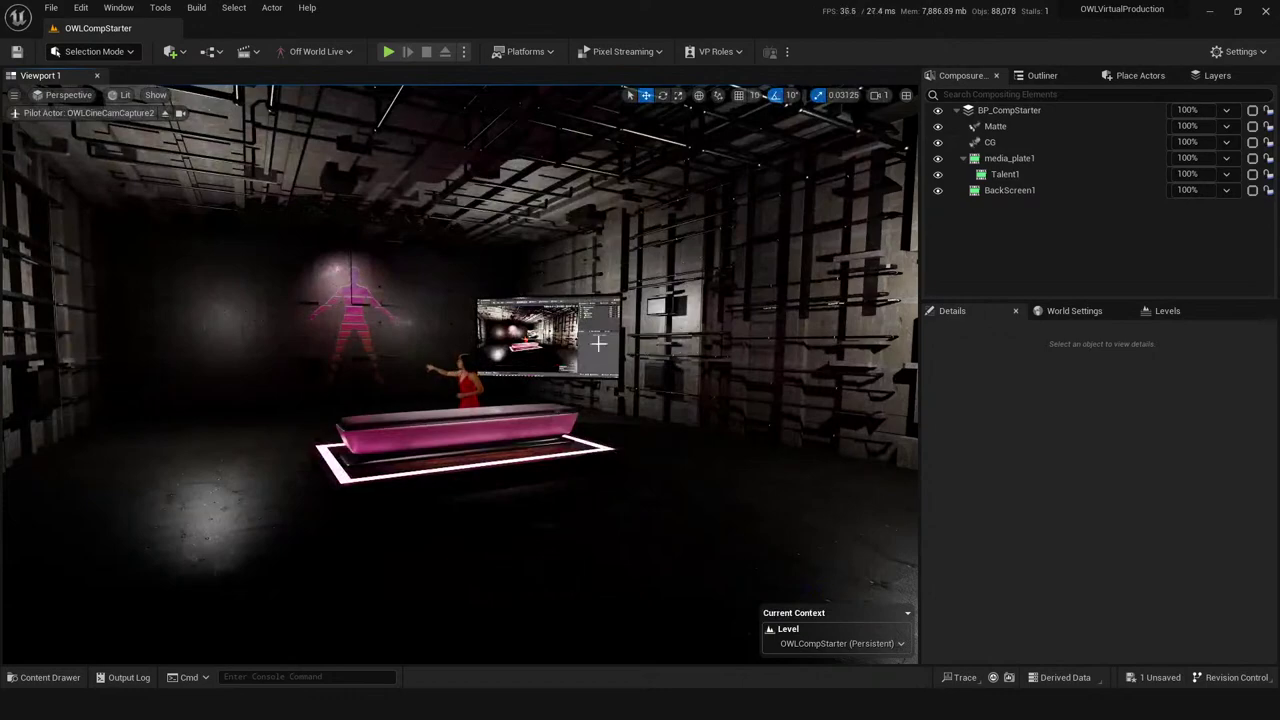
click(1003, 111)
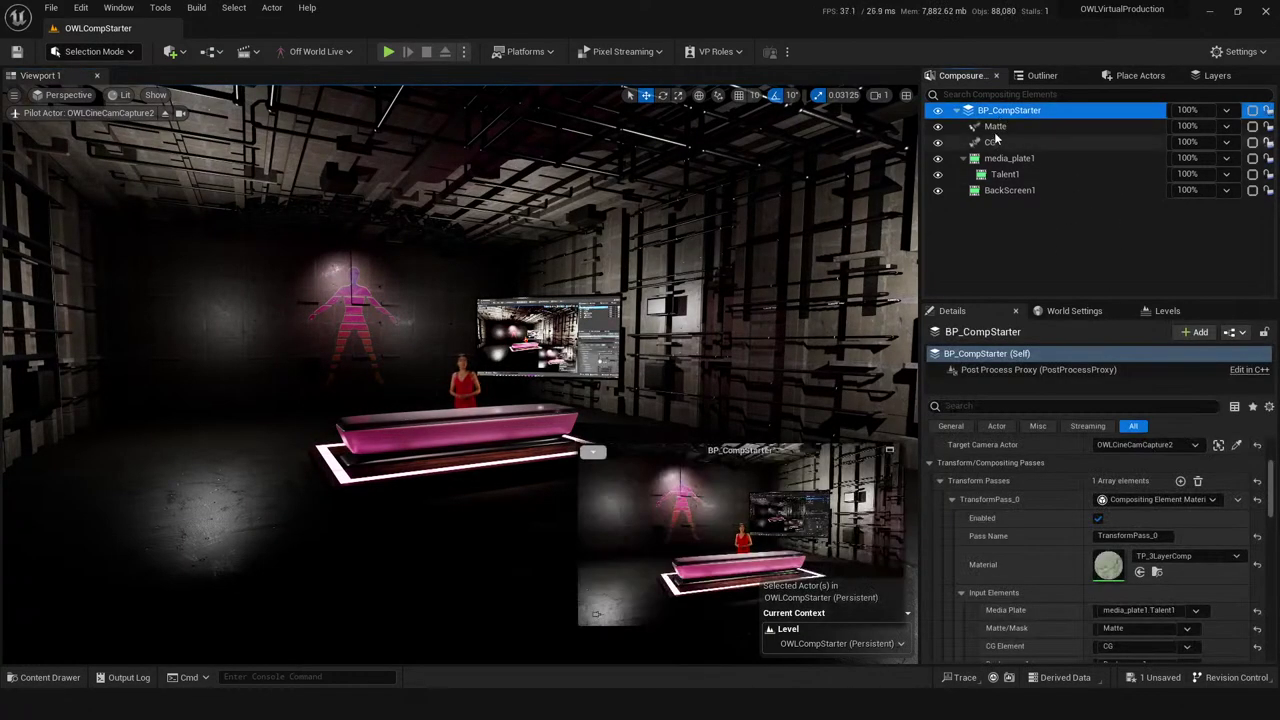
click(996, 127)
click(1000, 142)
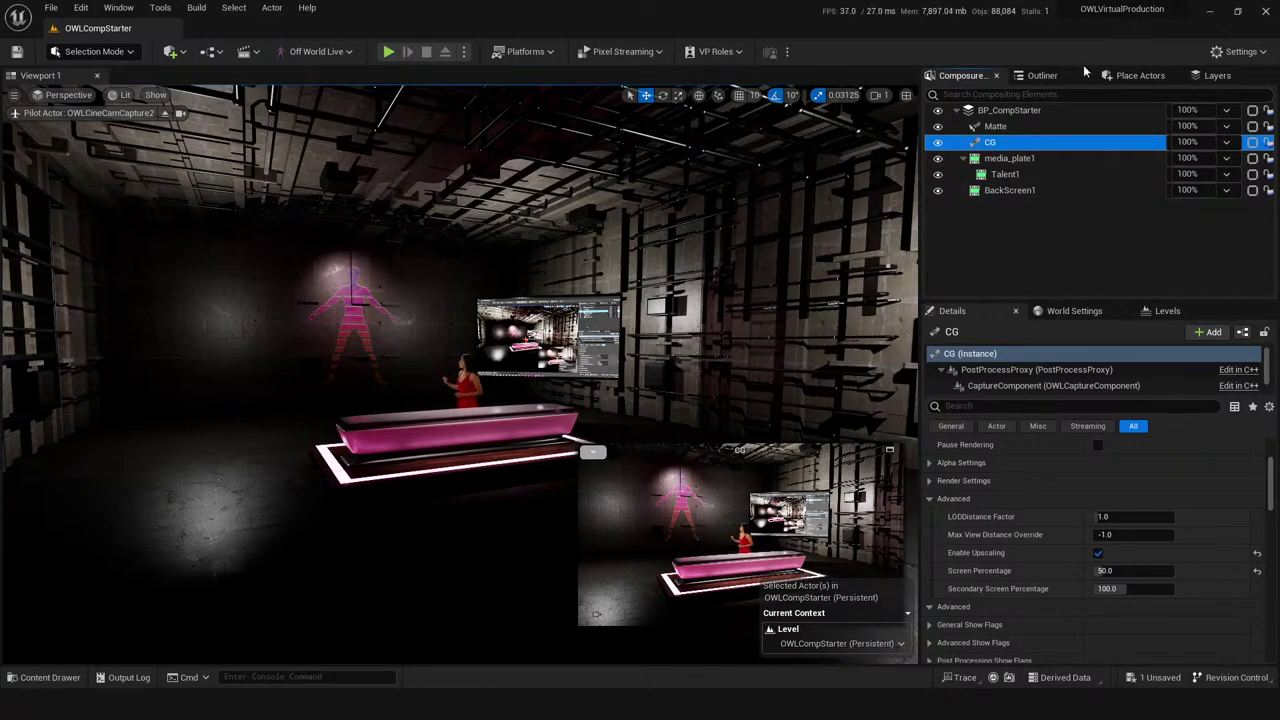
double_click(1036, 111)
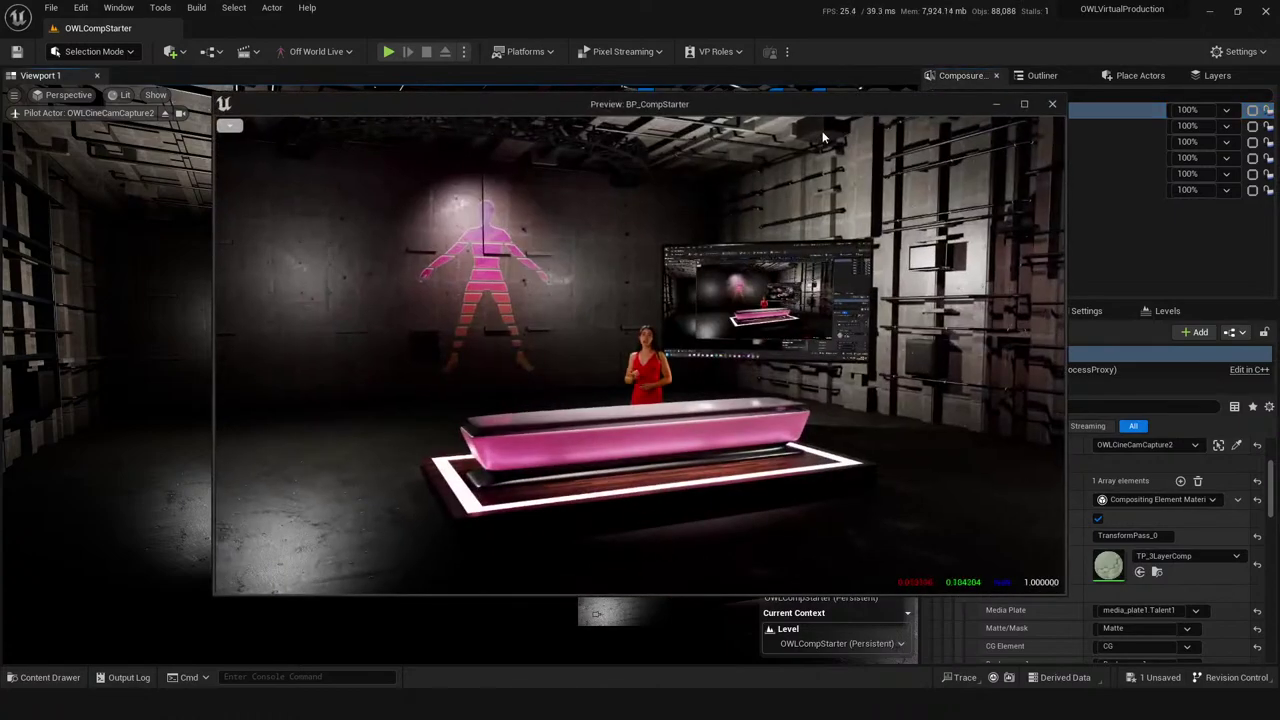
- Move the BP_CompStarter preview aside, reframe the composite with the piloted camera while CG is selected, save the level and close the preview
drag(837, 104, 659, 102)
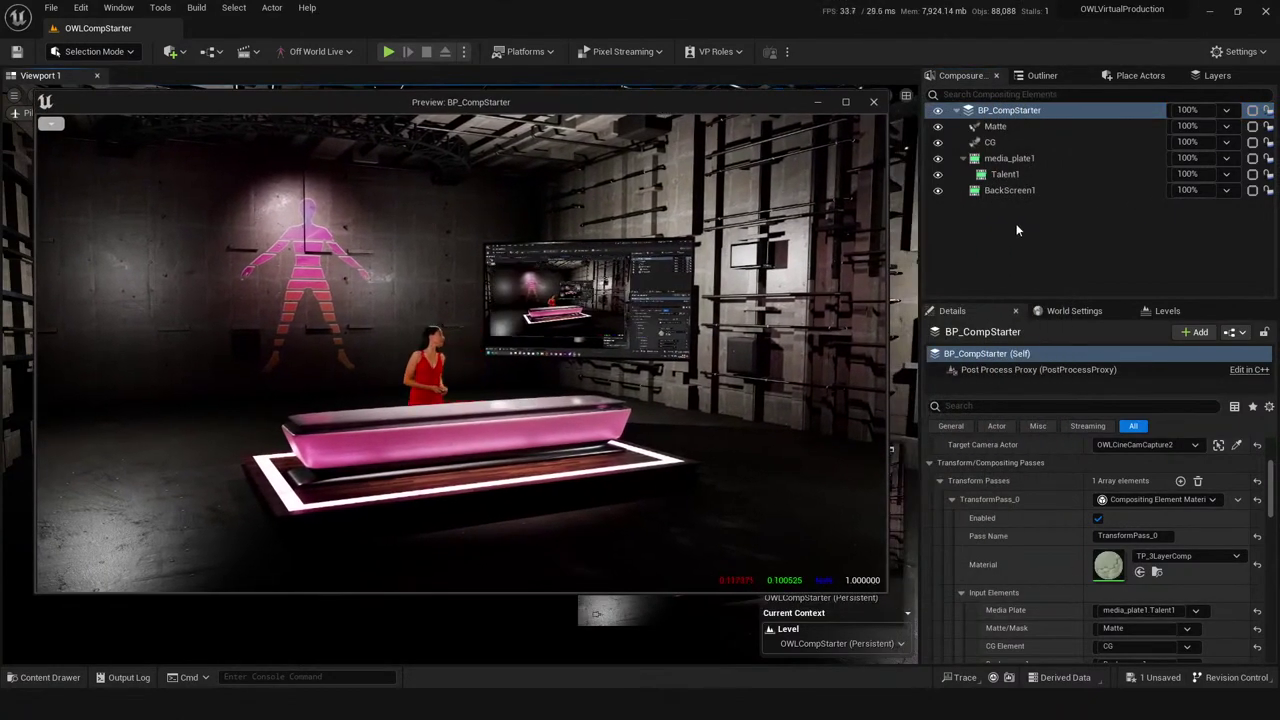
click(1003, 142)
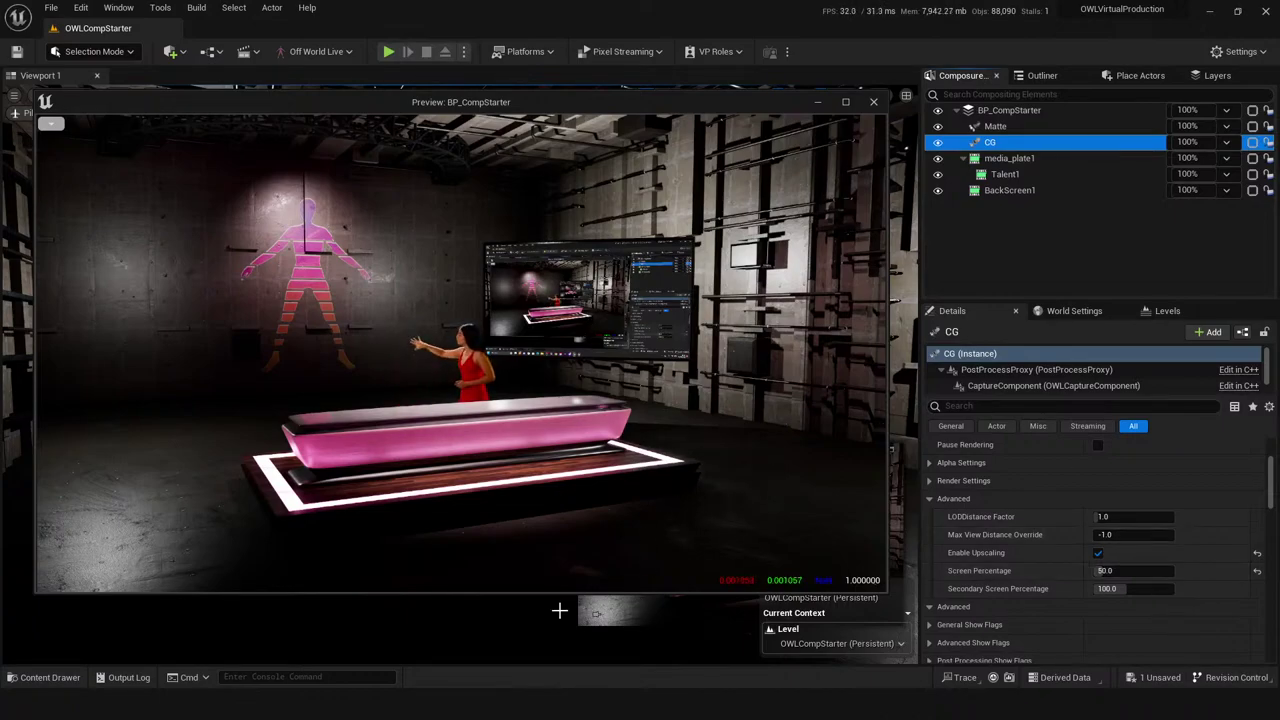
drag(543, 608, 543, 626)
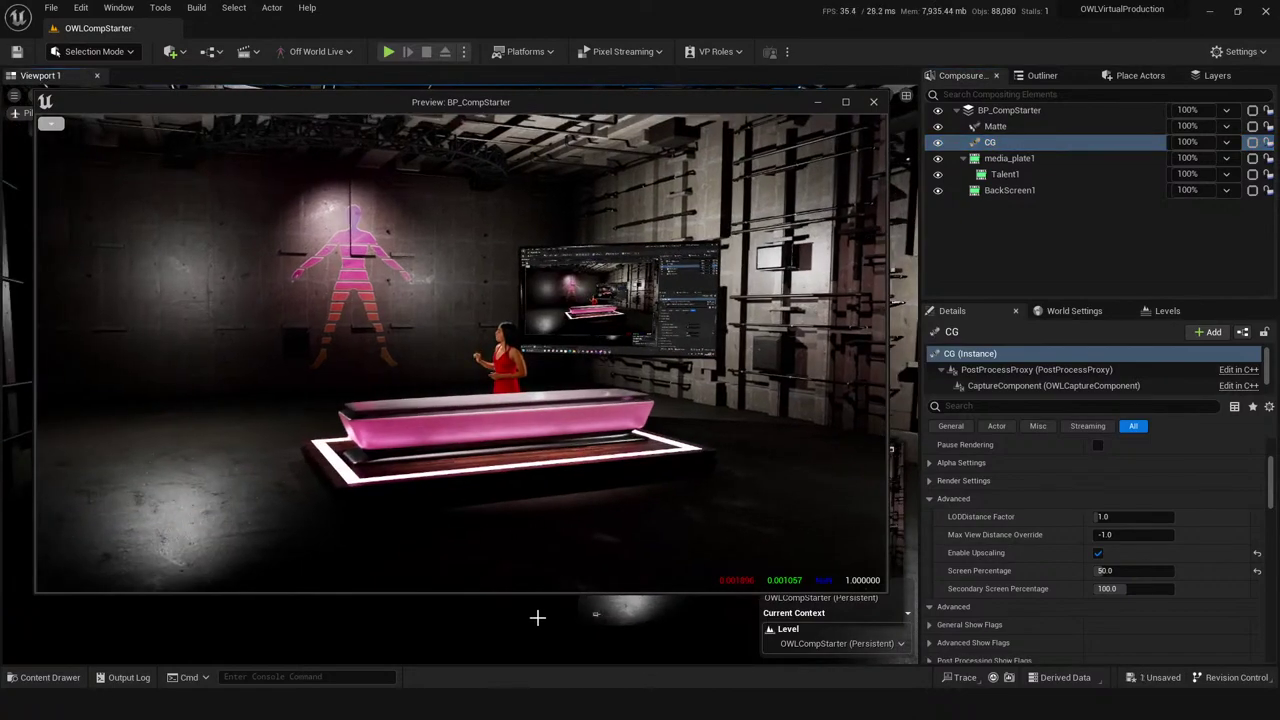
key(ctrl+s)
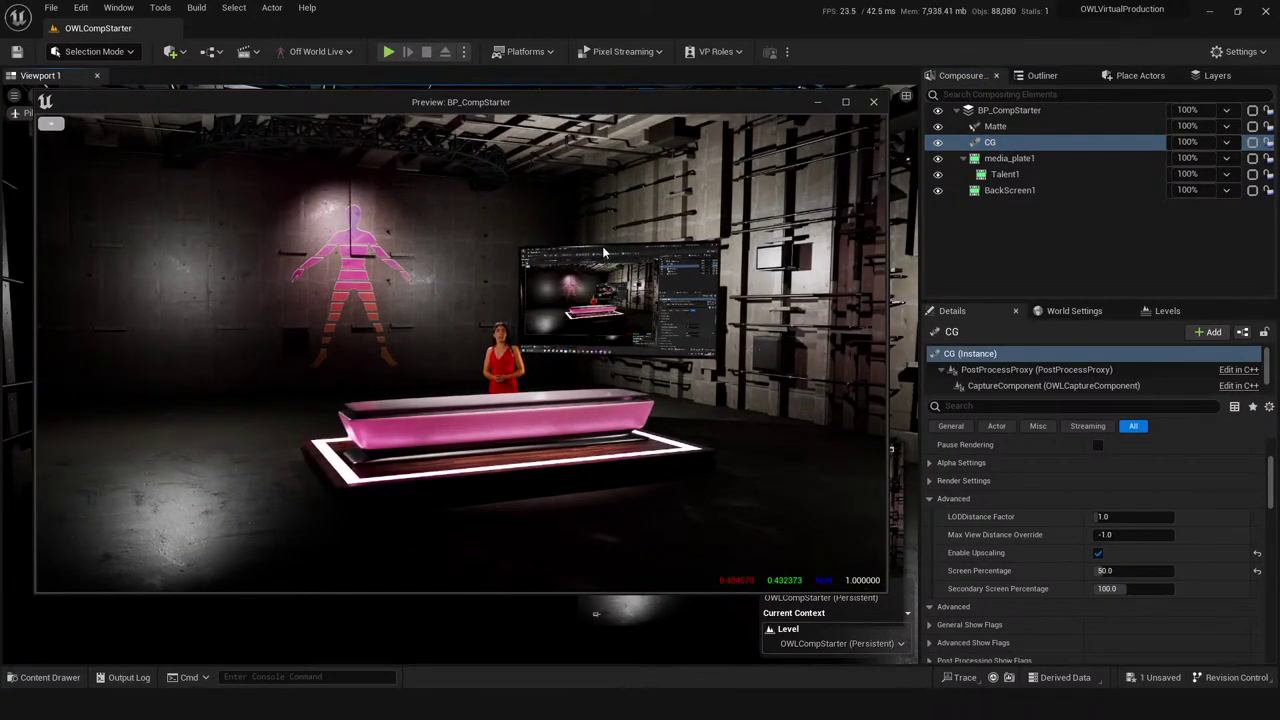
mouse_move(595, 614)
mouse_down()
mouse_move(455, 655)
mouse_move(486, 609)
mouse_up()
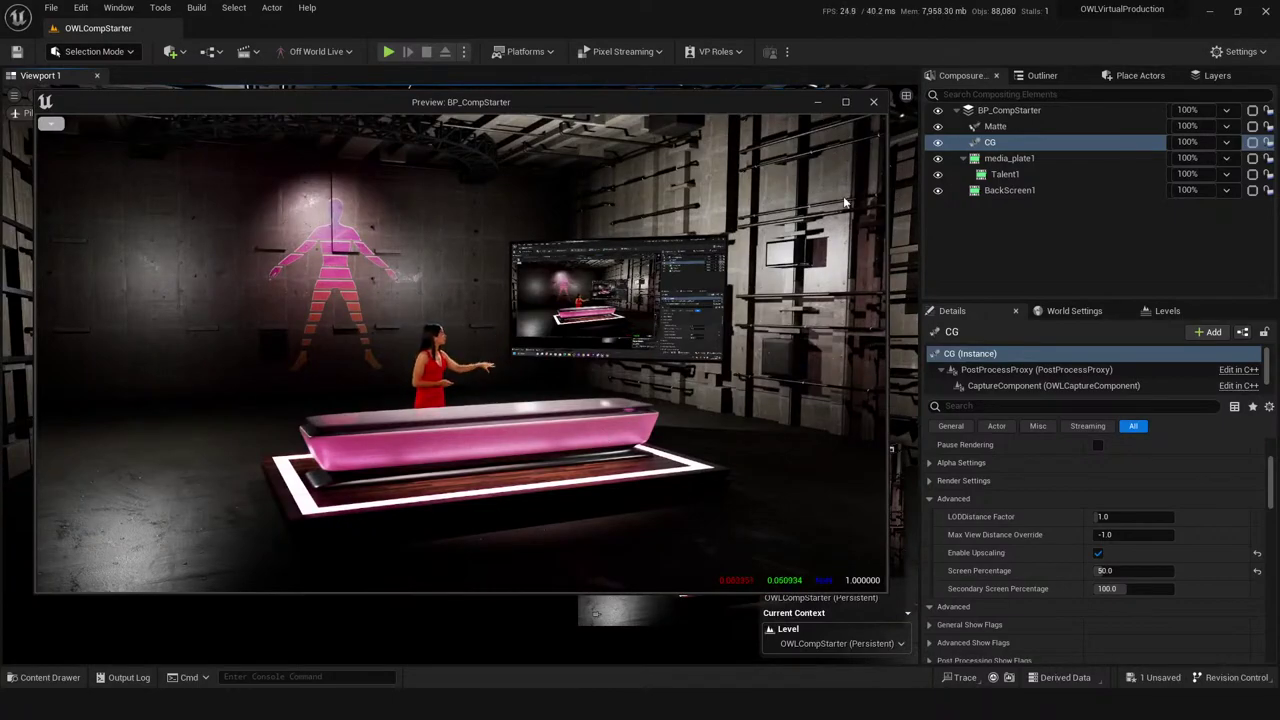
click(875, 104)
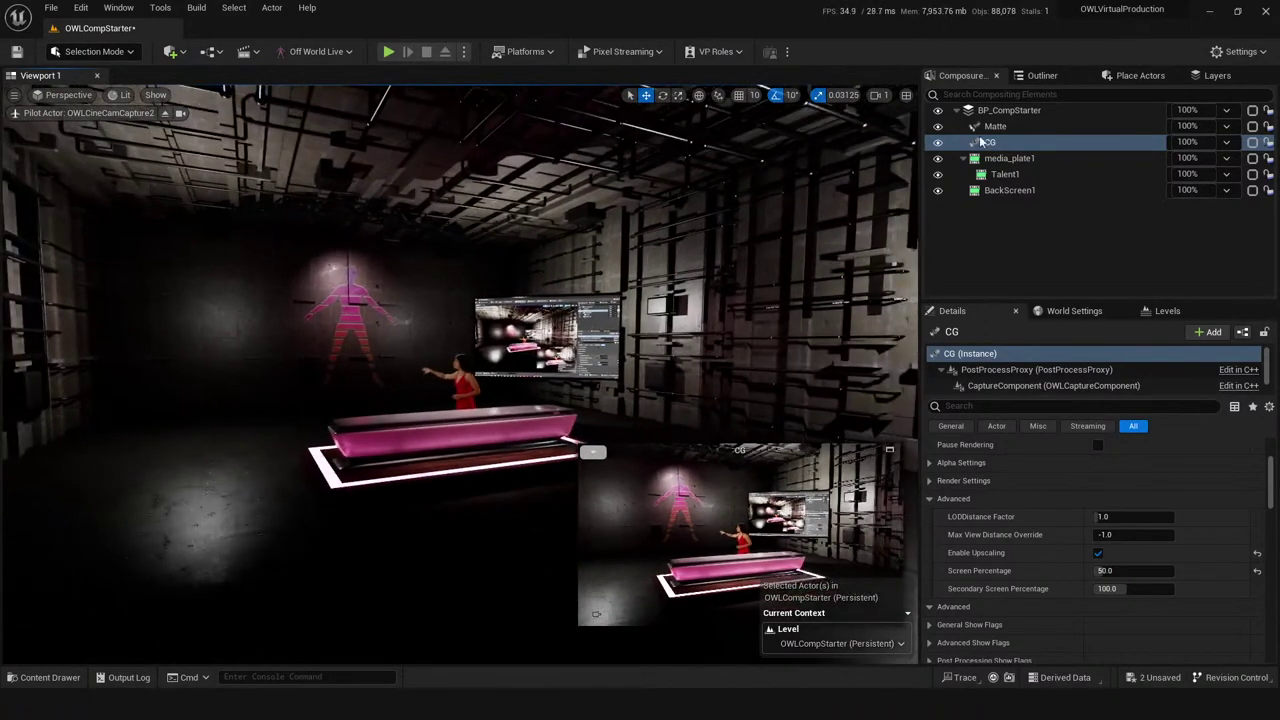
- Select BP_CompStarter, reframe the desk and talent with the piloted camera, and save the level
click(1005, 111)
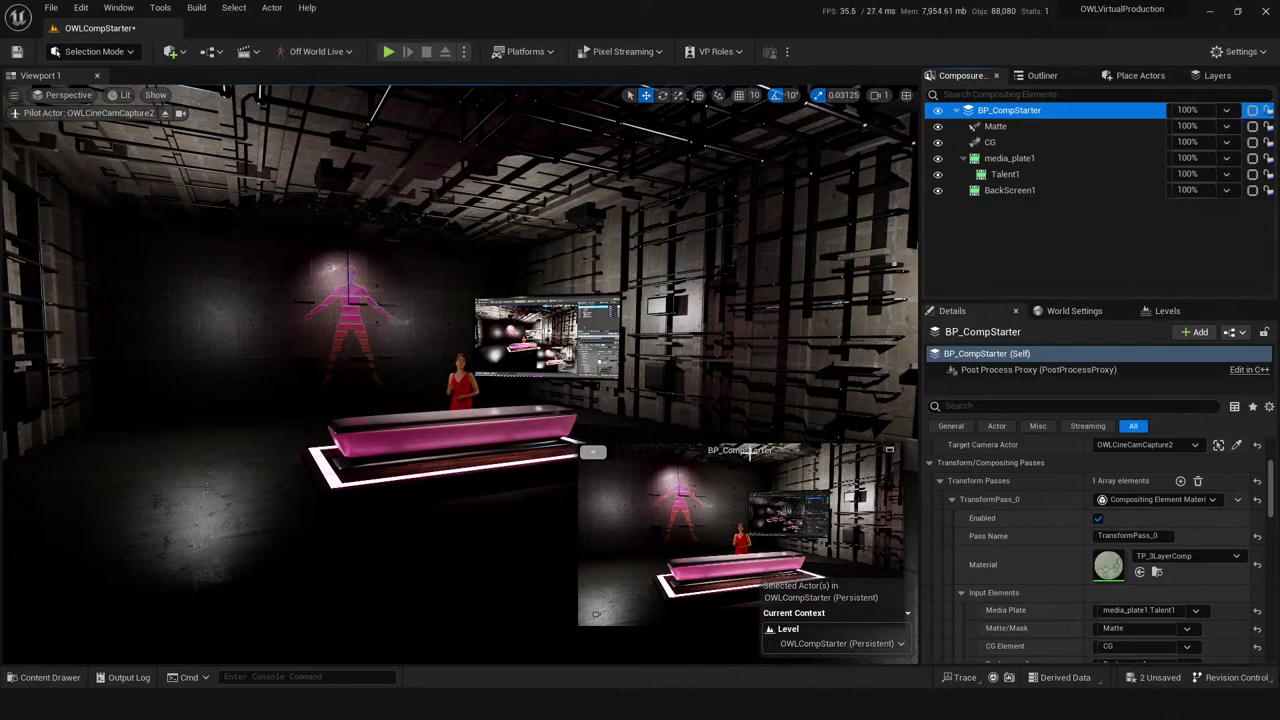
mouse_move(490, 533)
mouse_down()
mouse_move(495, 515)
mouse_move(471, 531)
mouse_up()
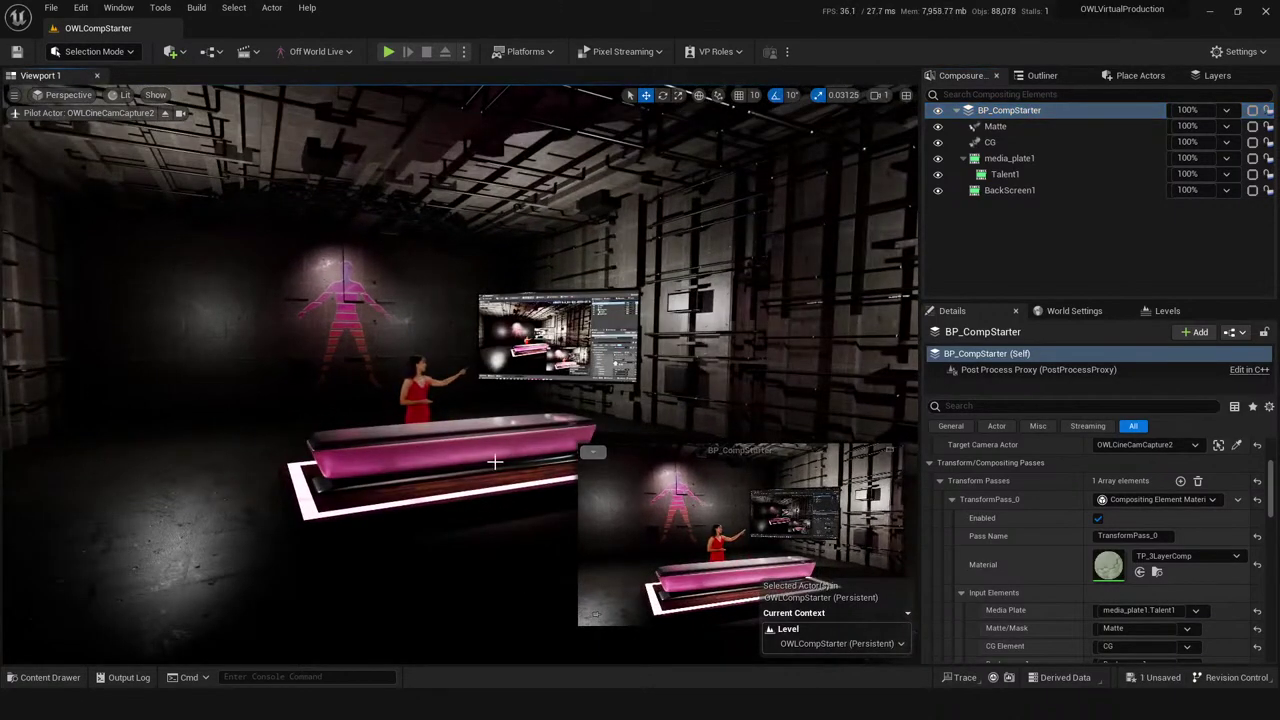
right_drag(497, 460, 560, 460)
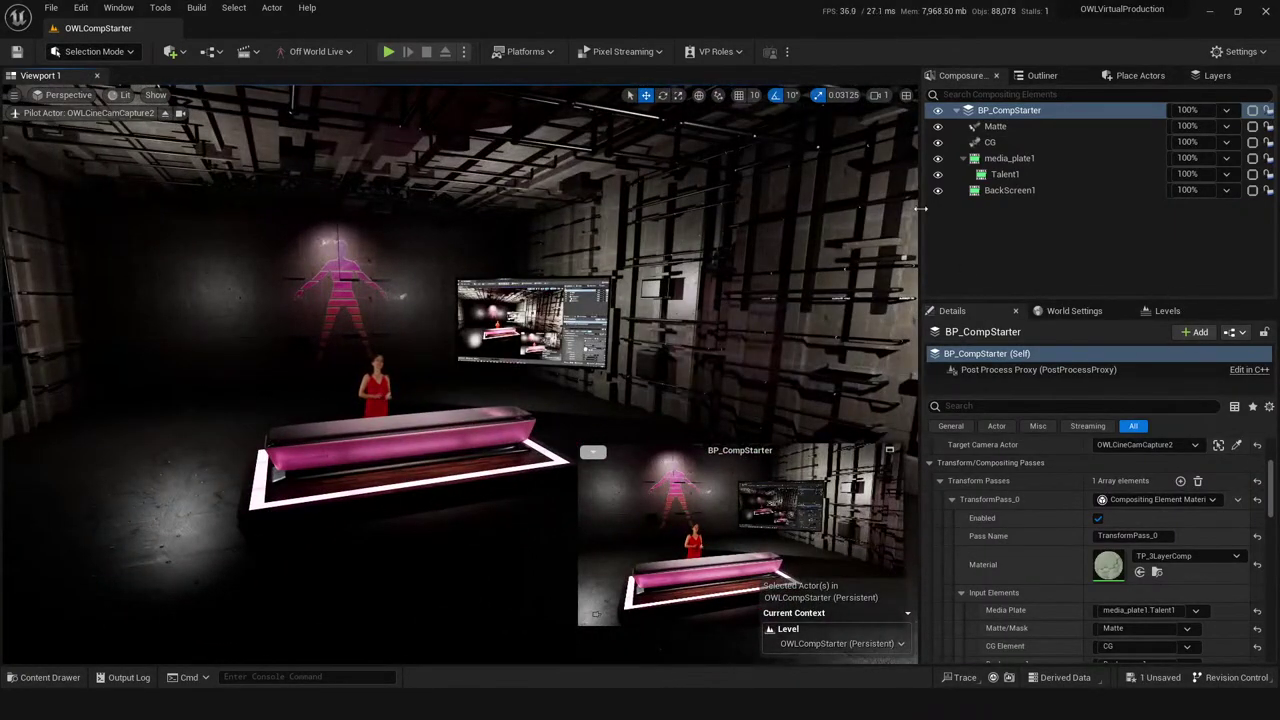
right_drag(363, 476, 427, 516)
key(ctrl+s)
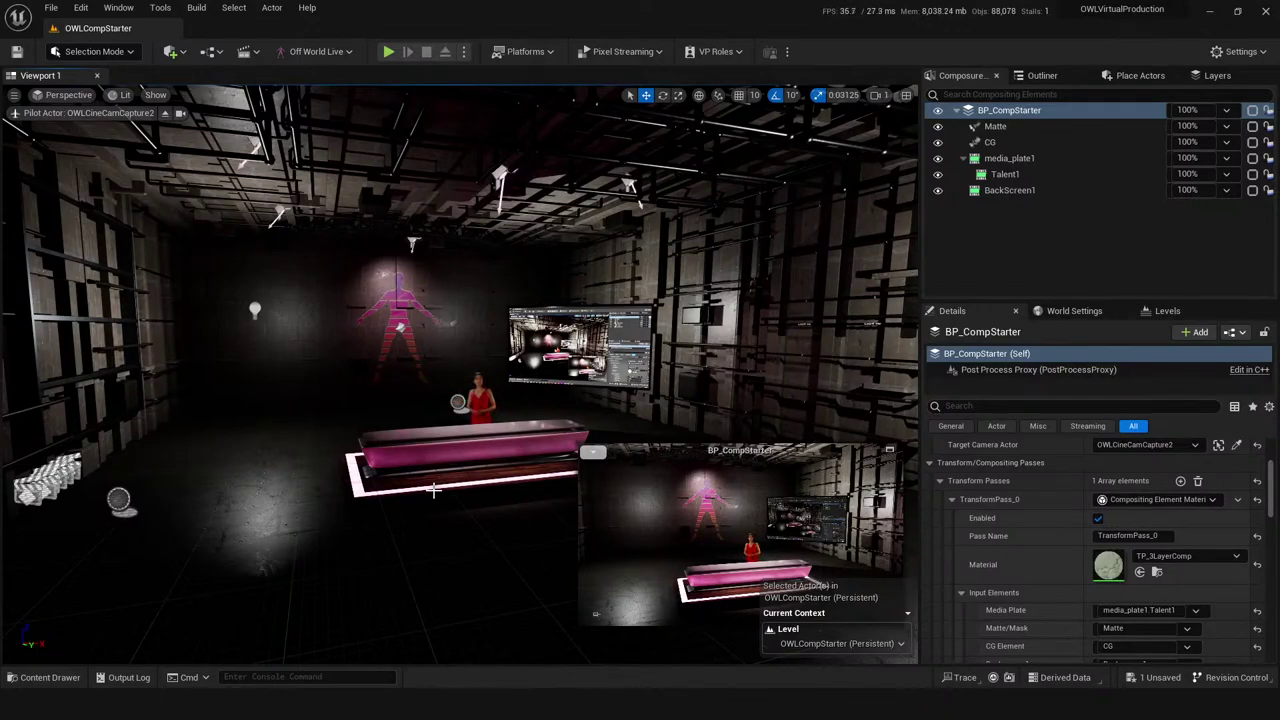
- Select the BP_LevelLoader actor on the studio floor, inspect its blueprint's Event Graph and return to the OWLCompStarter level
click(998, 281)
right_drag(559, 577, 585, 467)
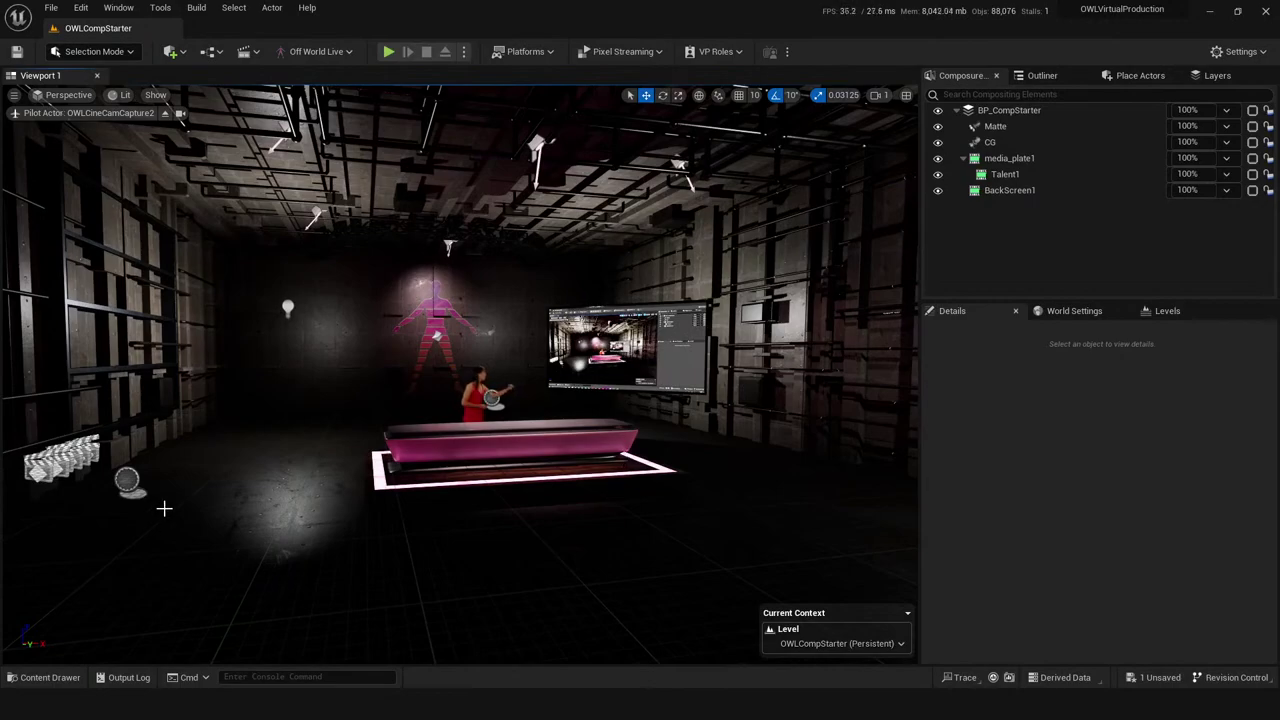
click(127, 482)
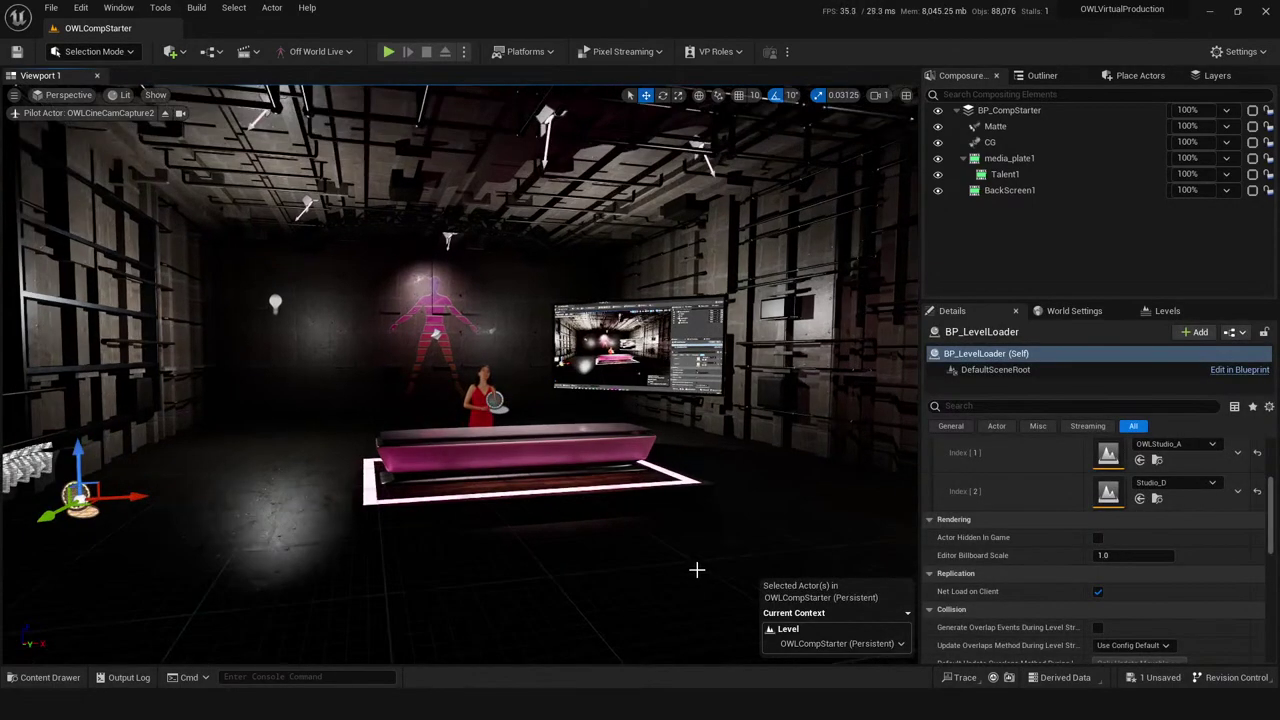
key(ctrl+space)
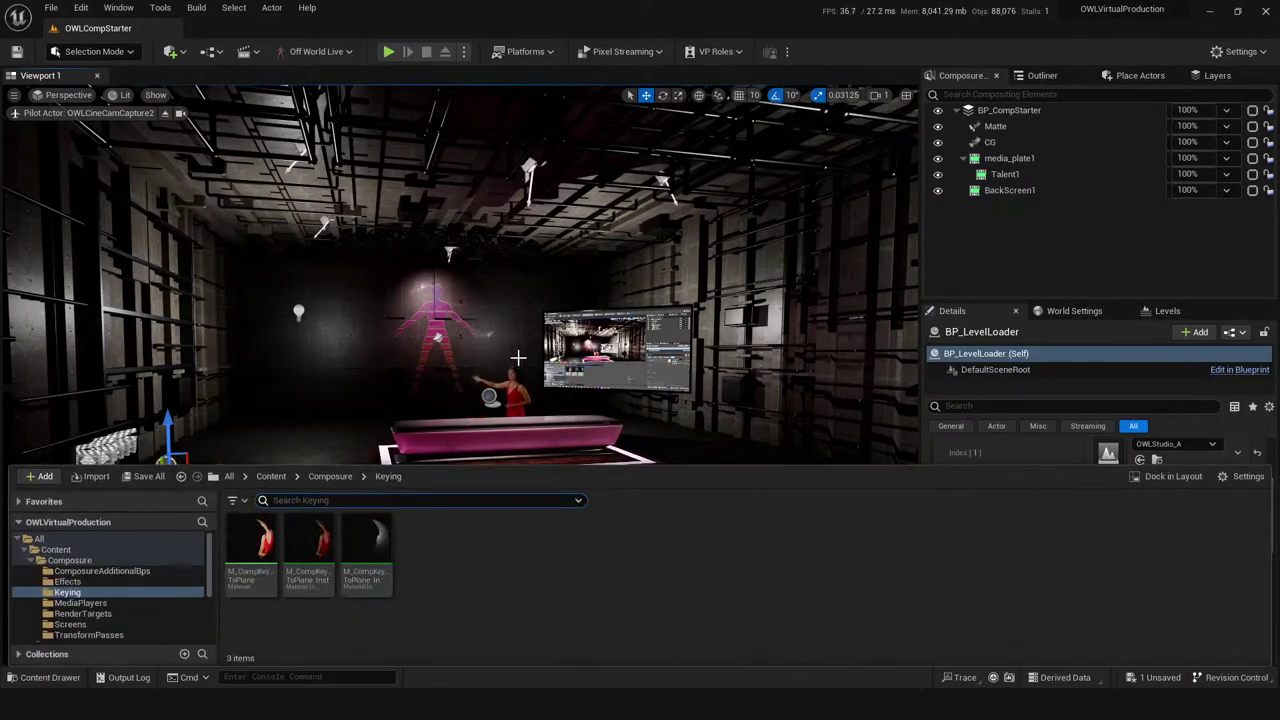
key(ctrl+space)
click(1239, 372)
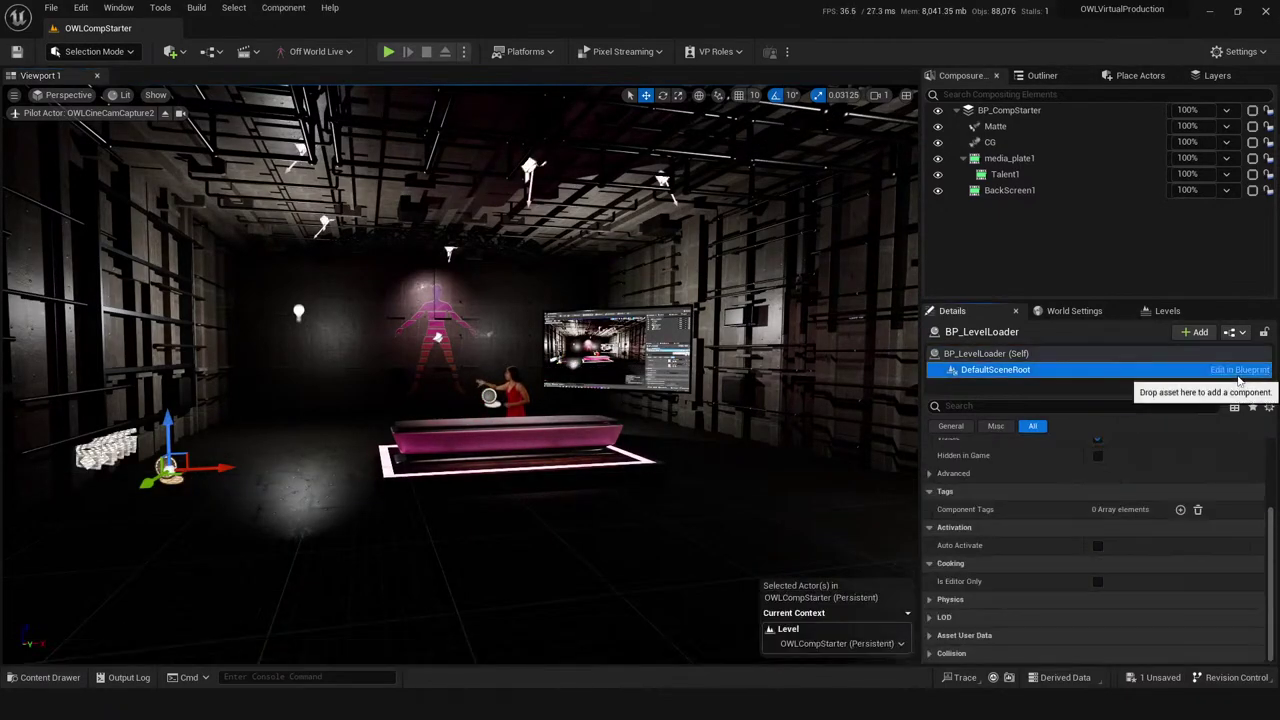
click(1230, 370)
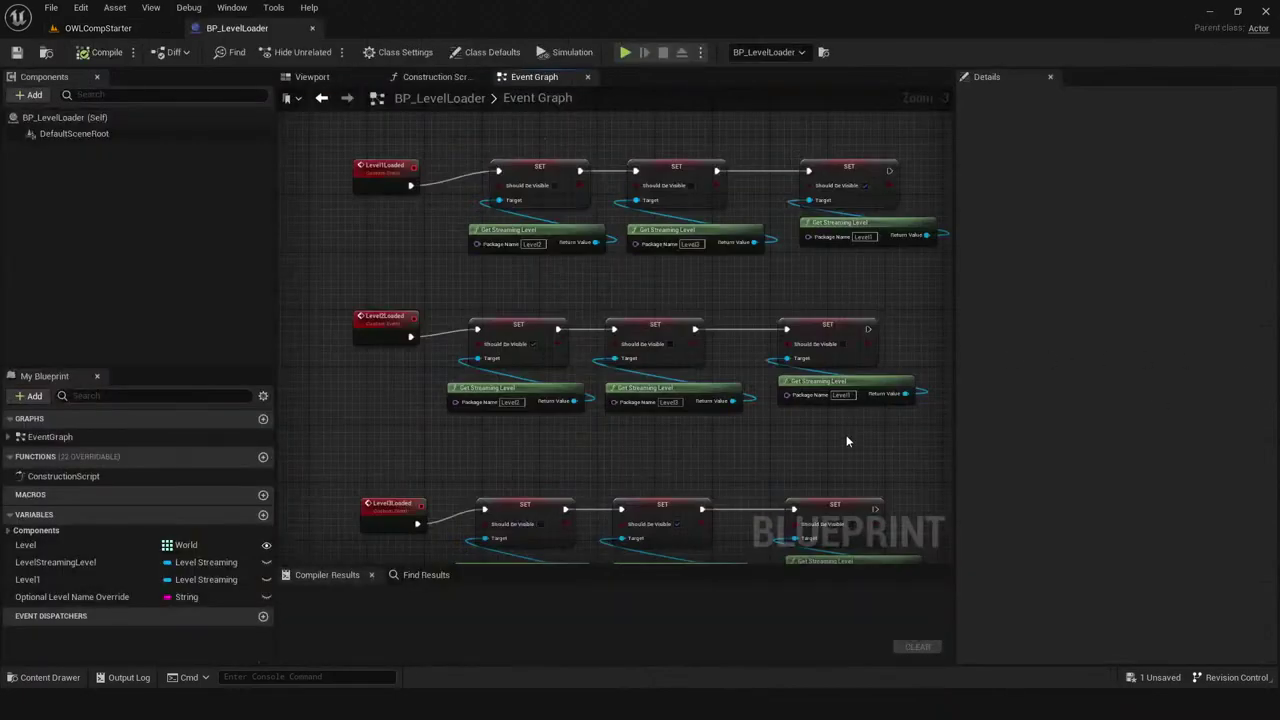
click(140, 28)
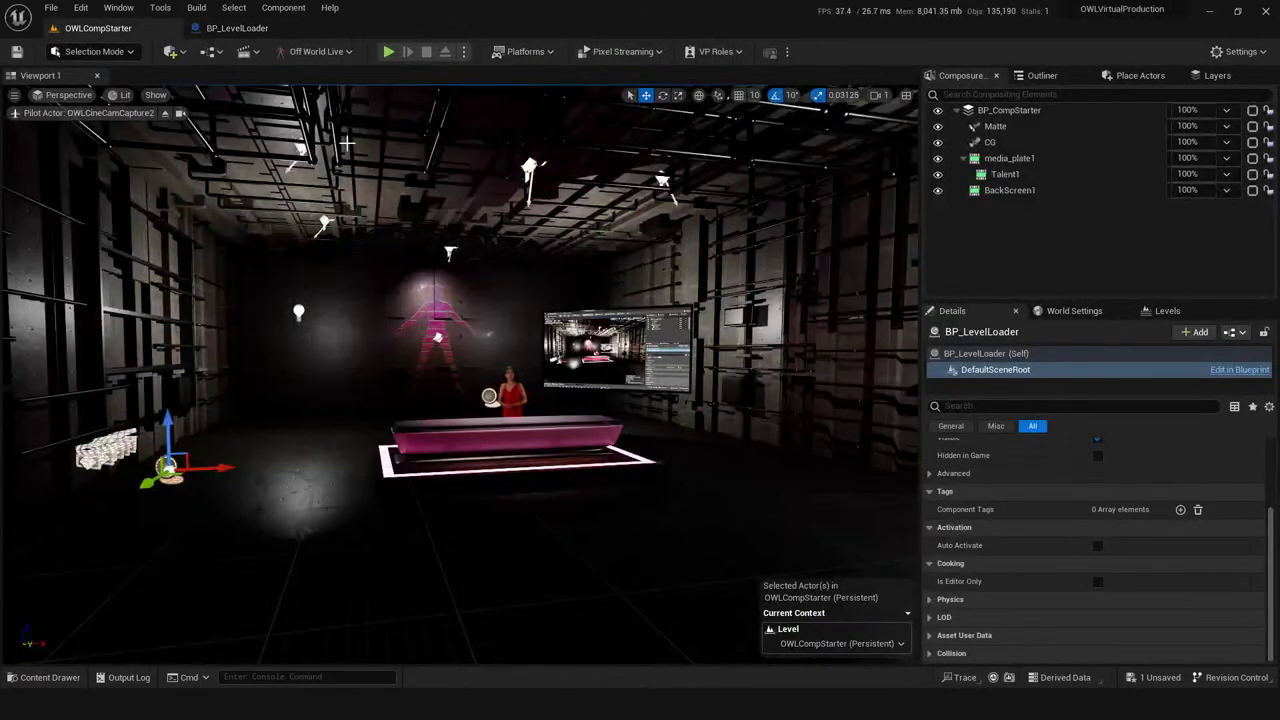
- Play the level in the viewport, interact with the running composite, and stop the play session
click(389, 51)
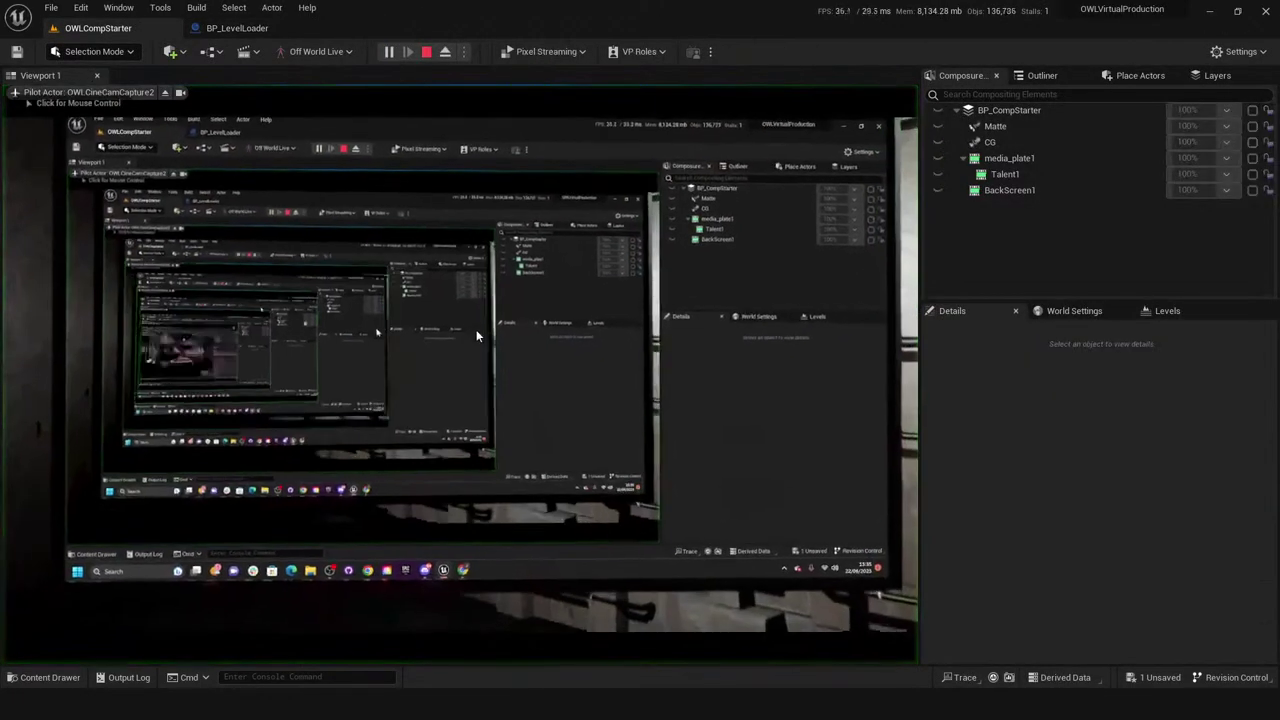
click(469, 430)
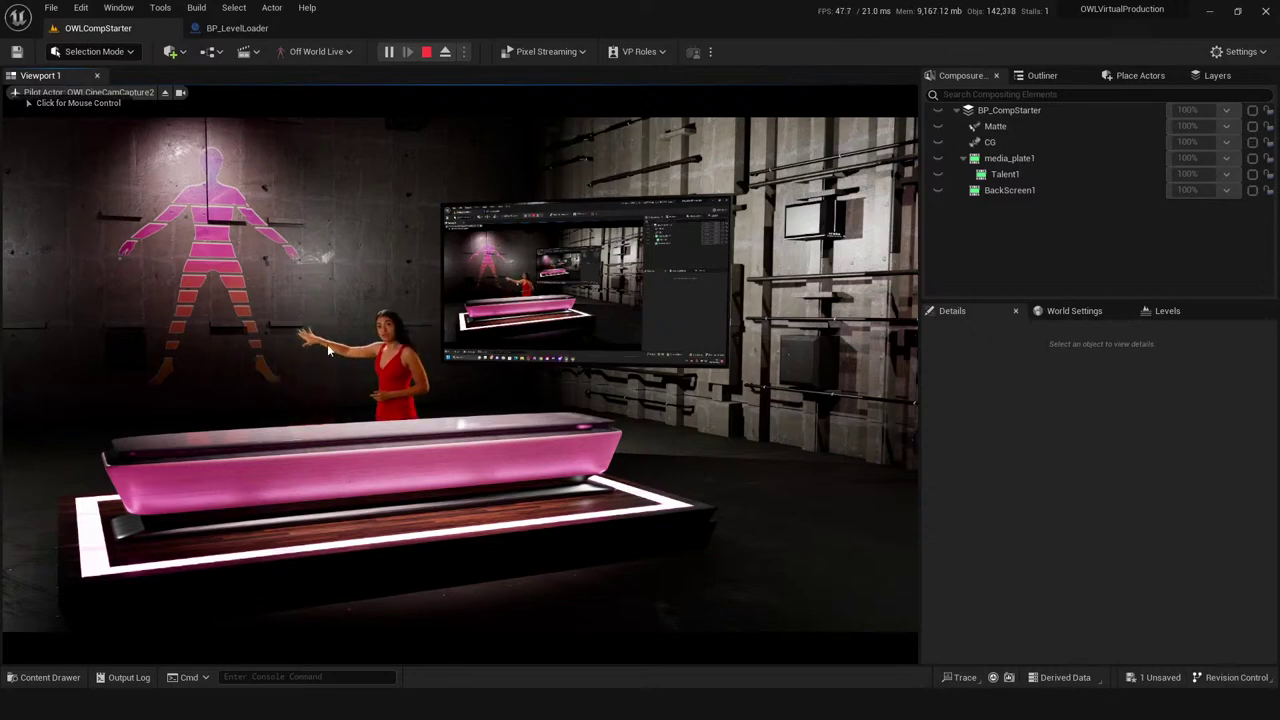
click(273, 328)
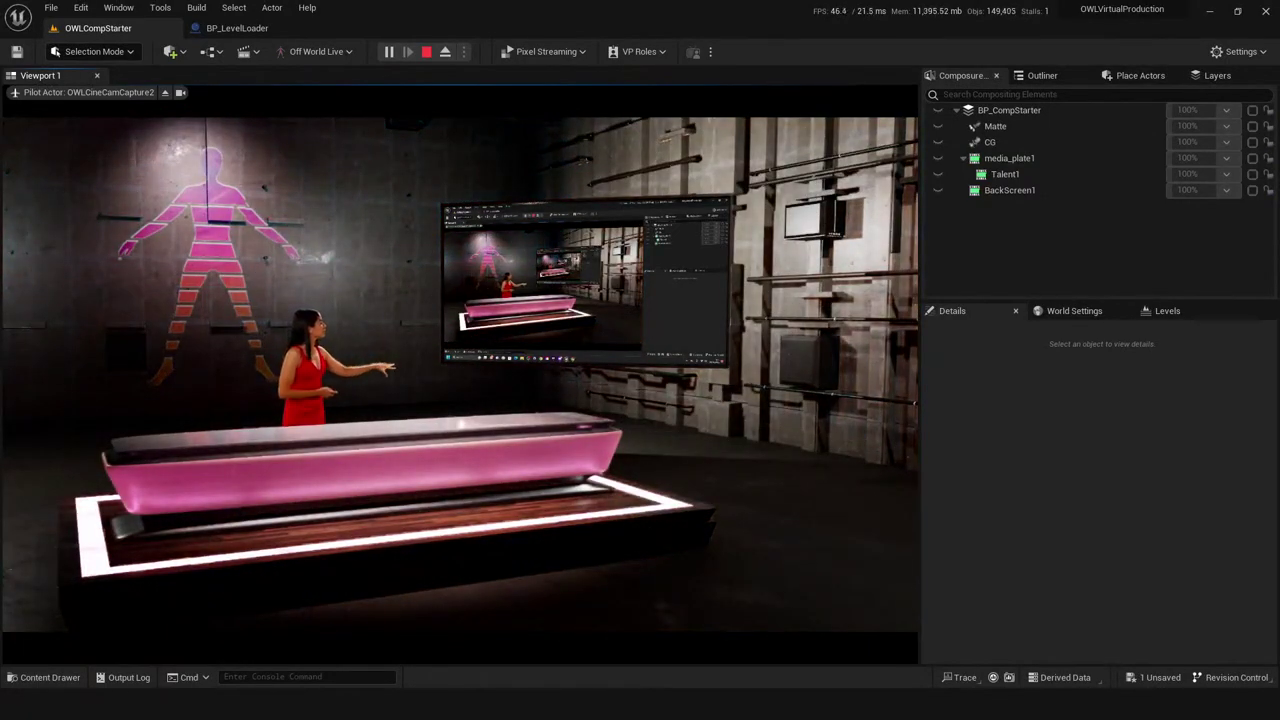
key(Escape)
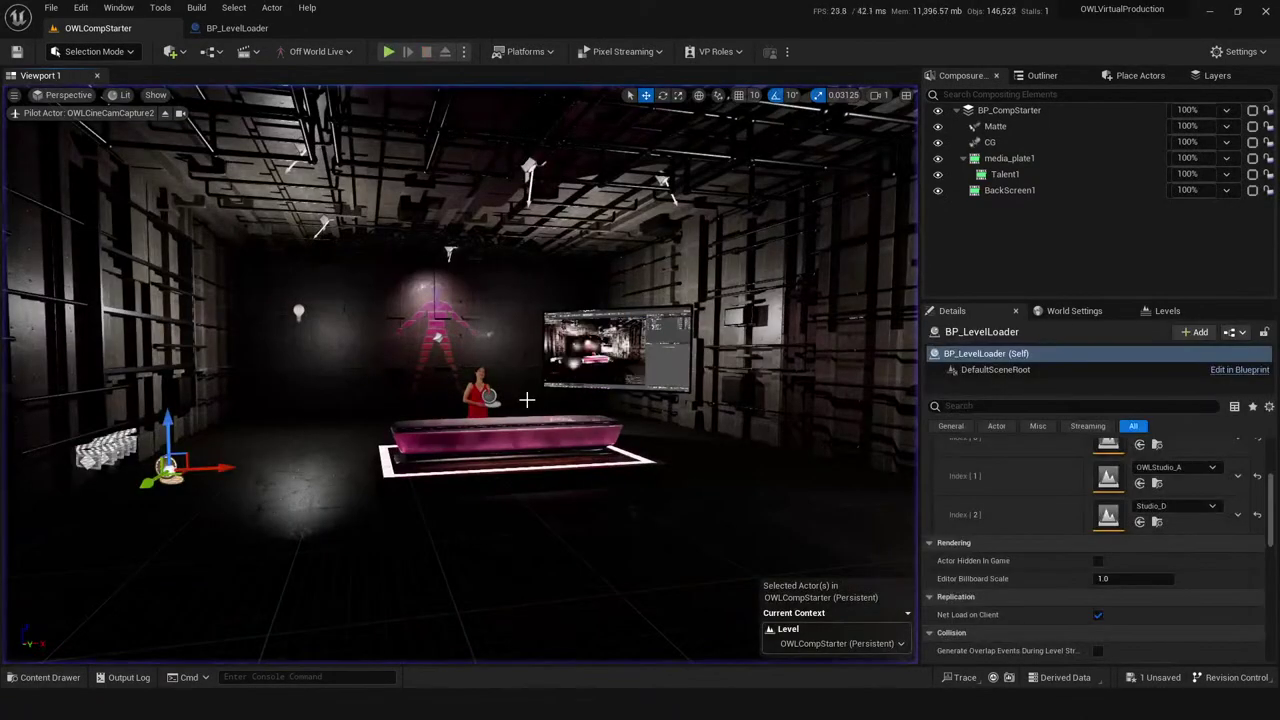
- Pan and tilt the piloted camera to reframe the studio around the desk
right_drag(527, 453, 496, 441)
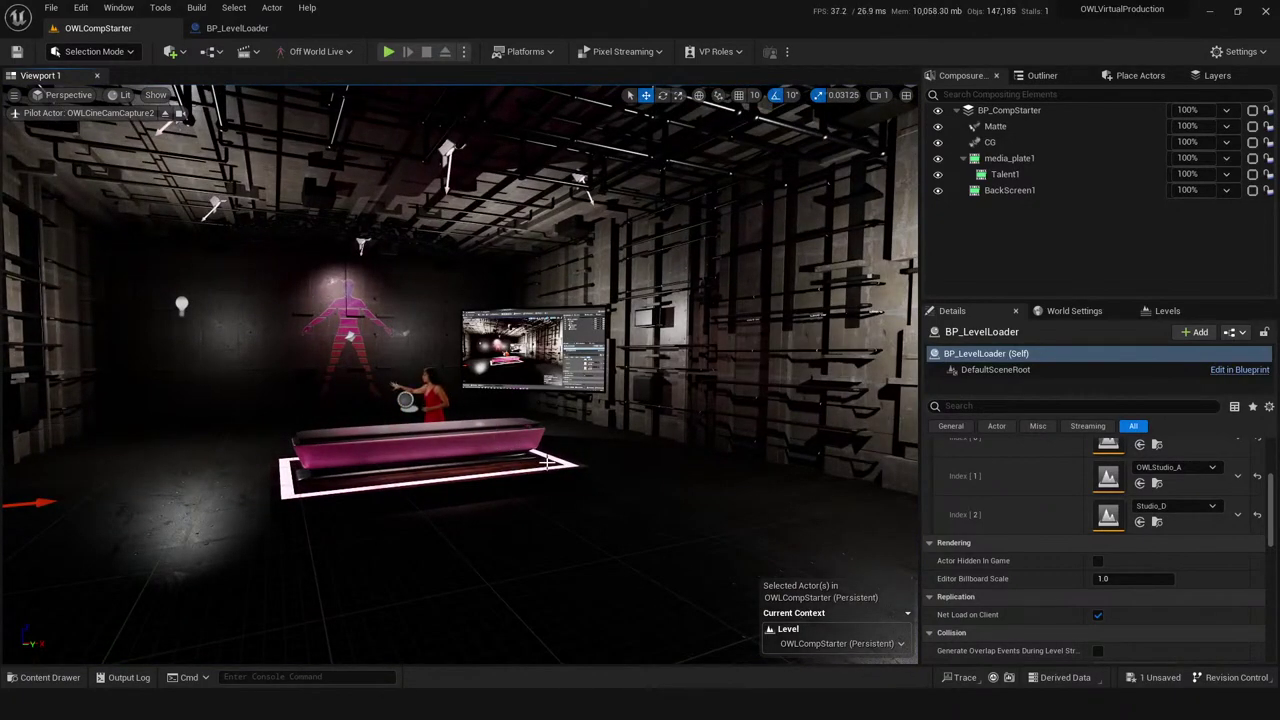
right_drag(549, 461, 530, 455)
right_drag(394, 453, 412, 456)
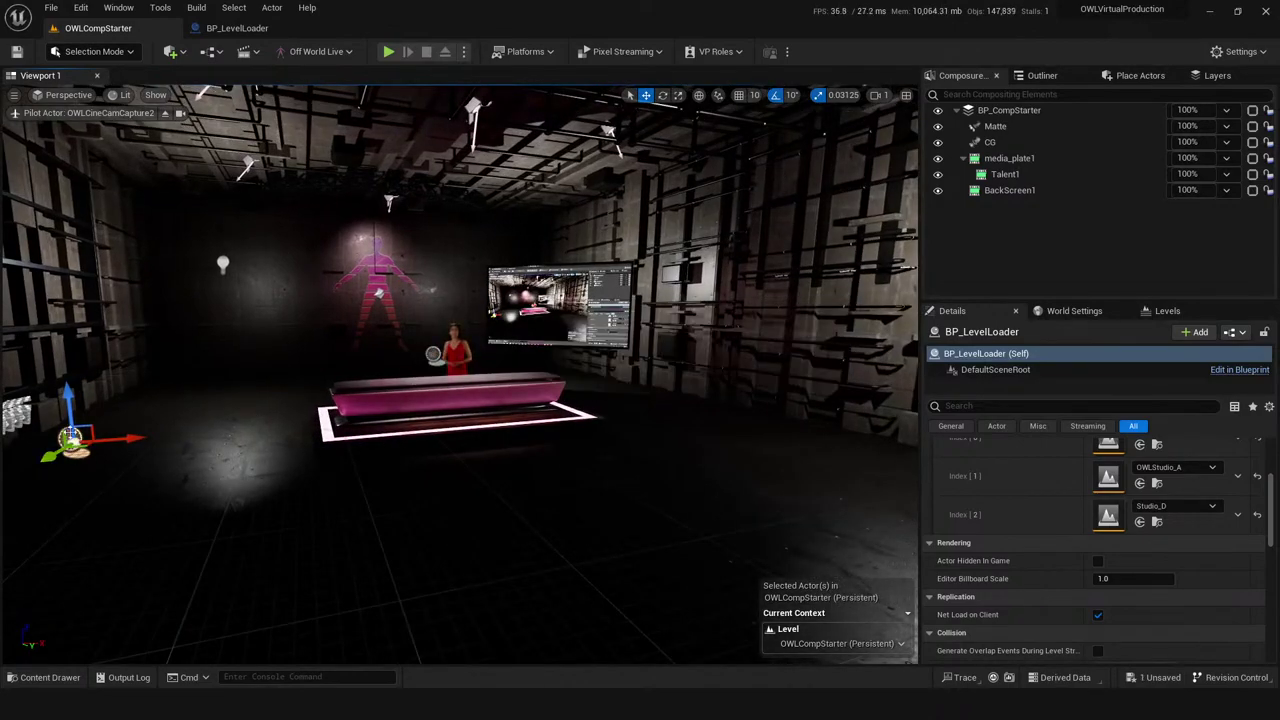
- Examine BP_LevelLoader's Level array and the level assets available for Index [0] and Index [1], keeping the current assignments
scroll(995, 531, up, 4)
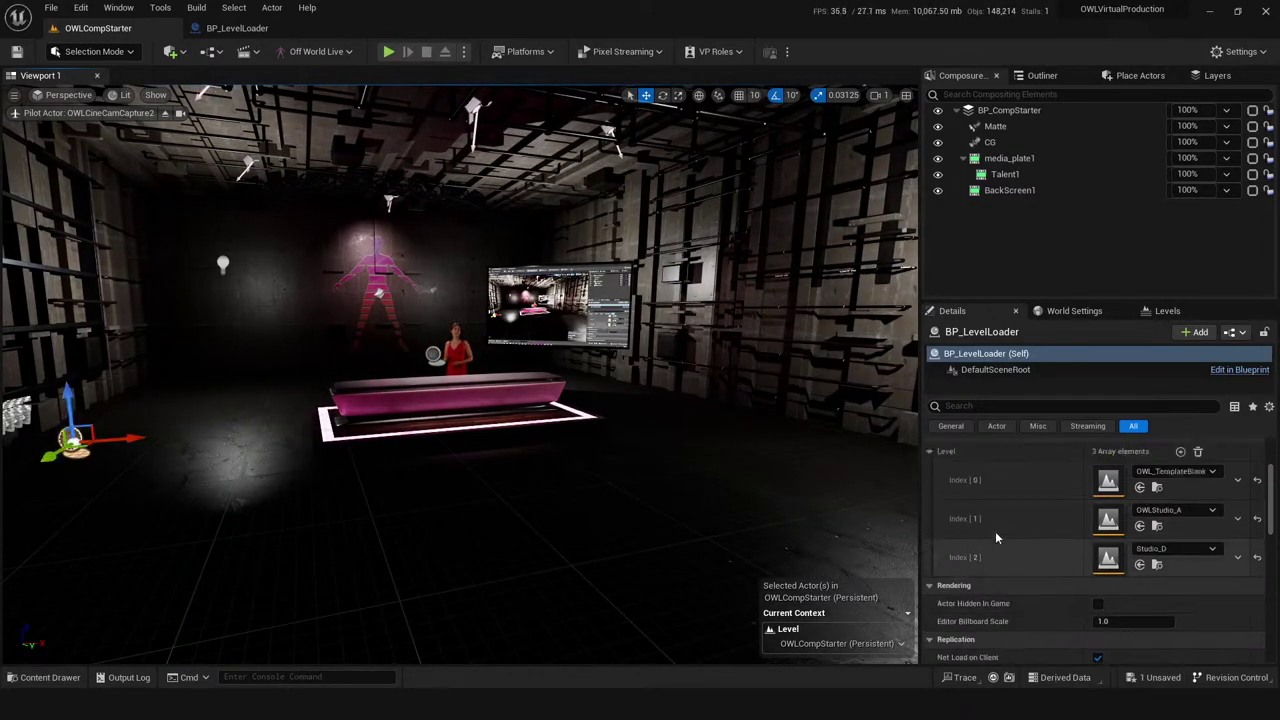
scroll(1007, 573, down, 2)
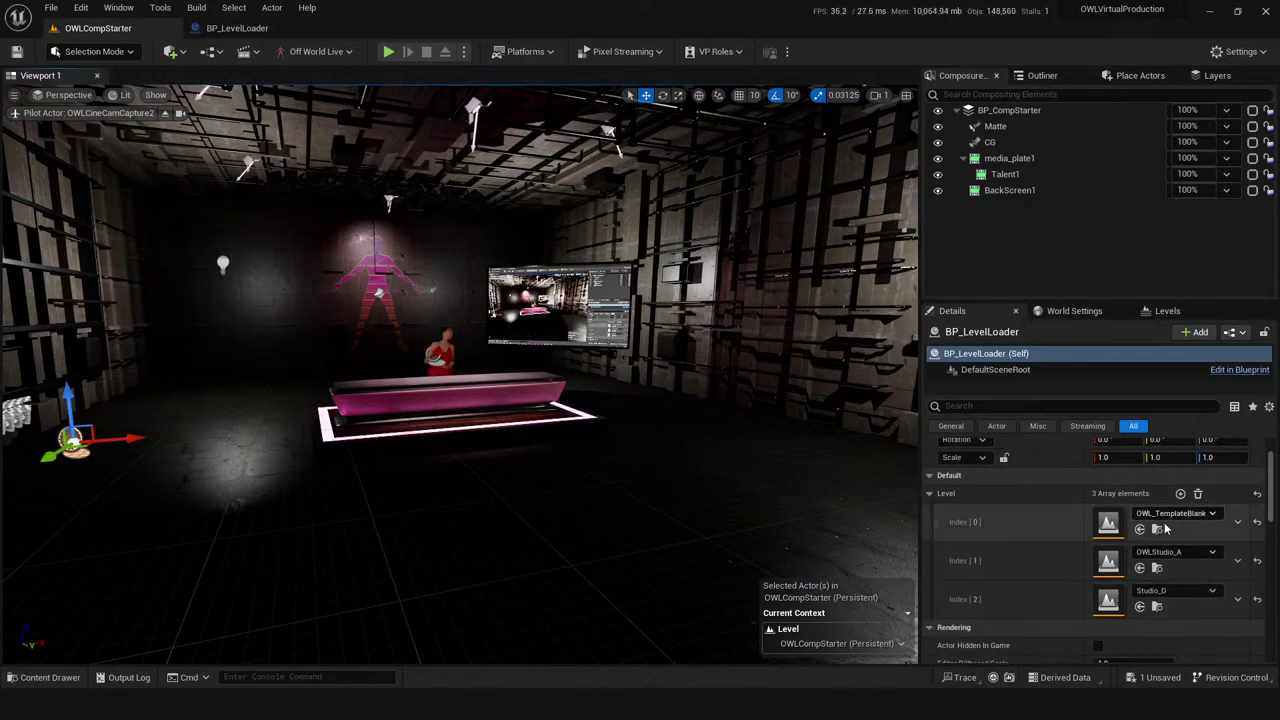
click(1182, 552)
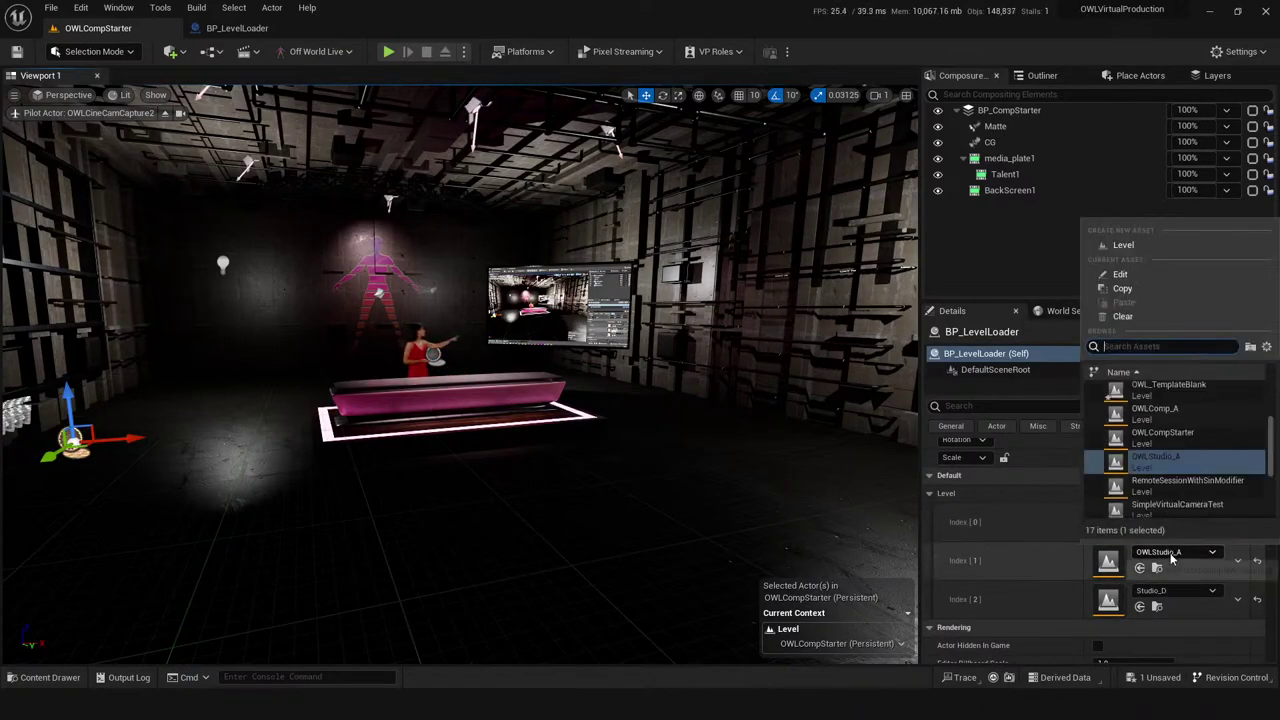
click(1188, 572)
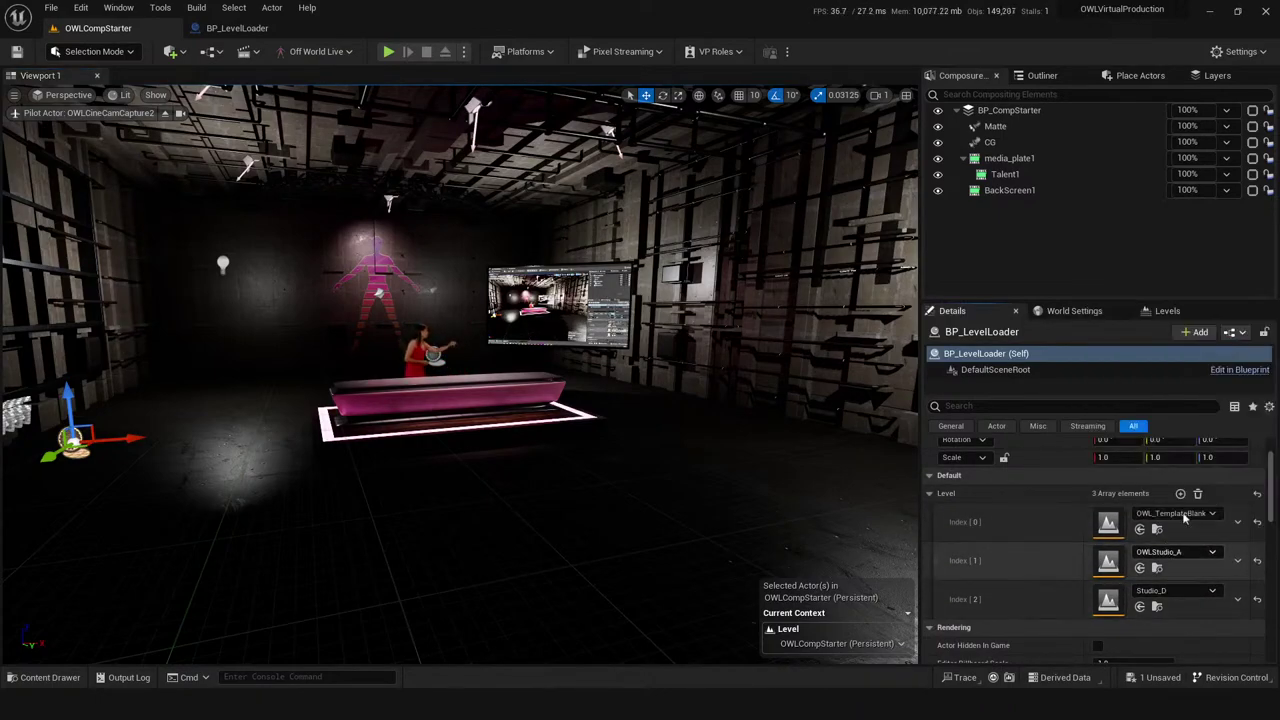
click(1185, 514)
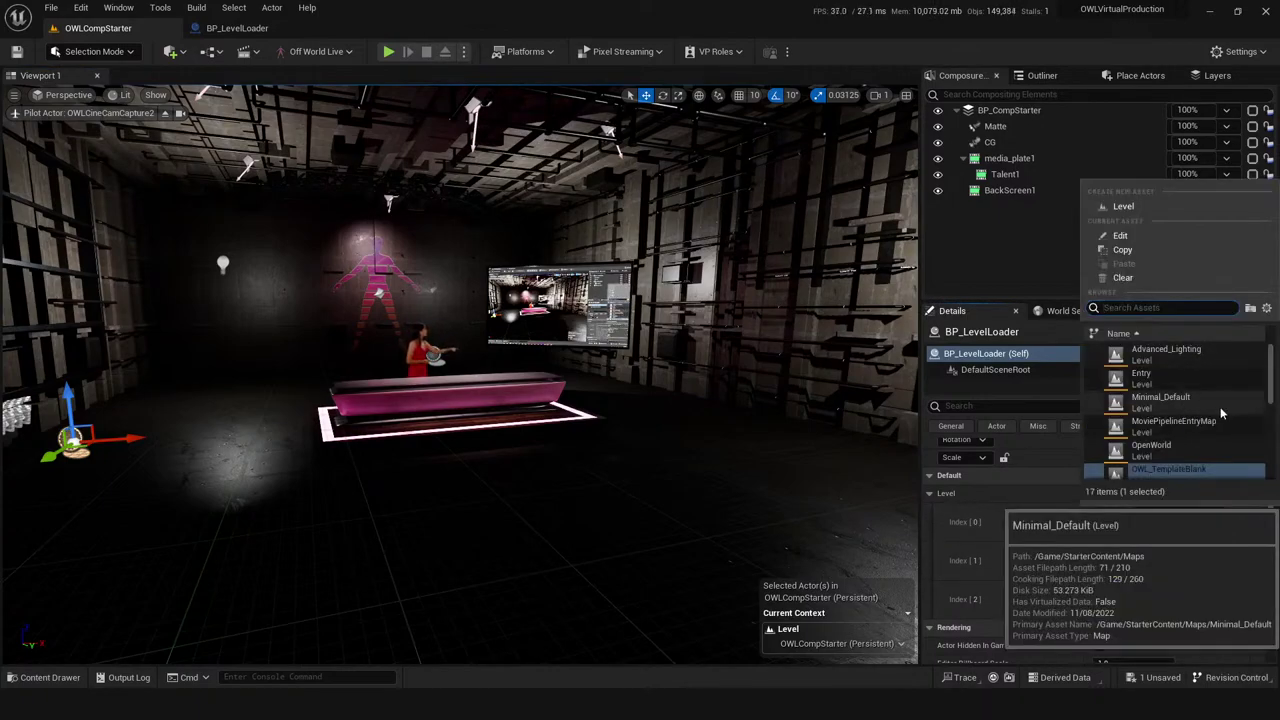
scroll(1182, 390, down, 2)
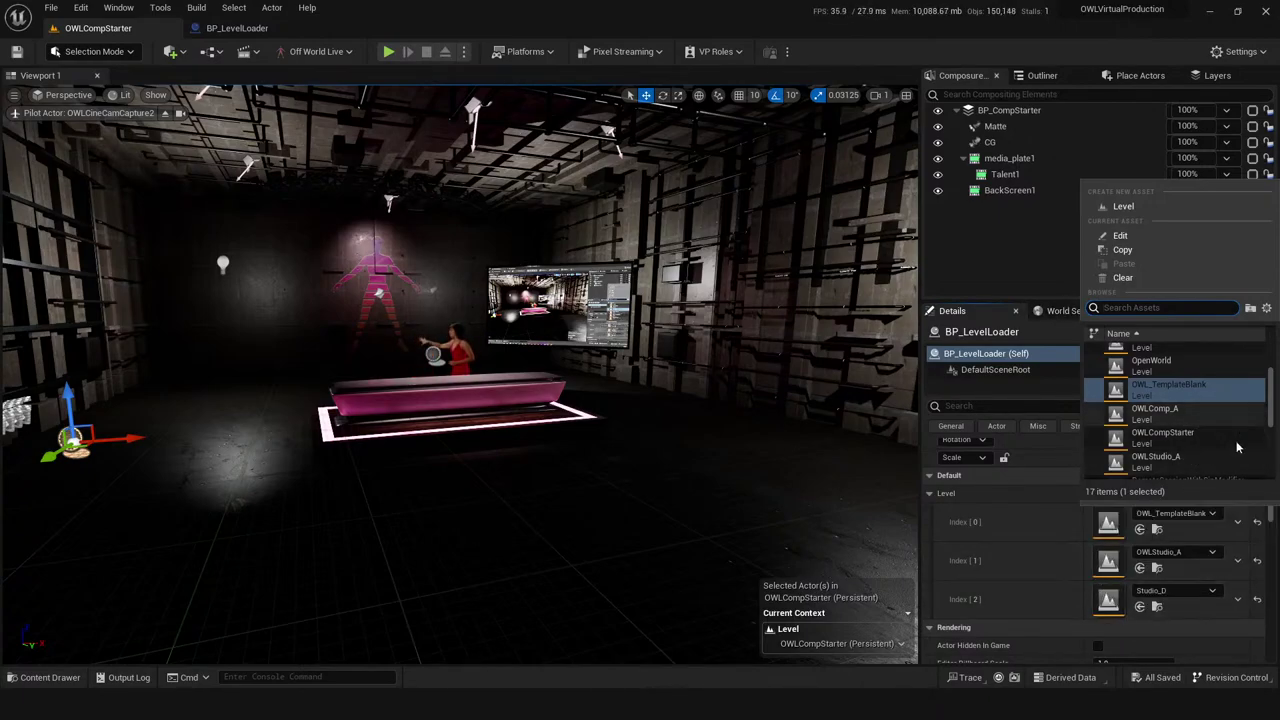
scroll(1196, 417, down, 2)
scroll(1196, 417, down, 2)
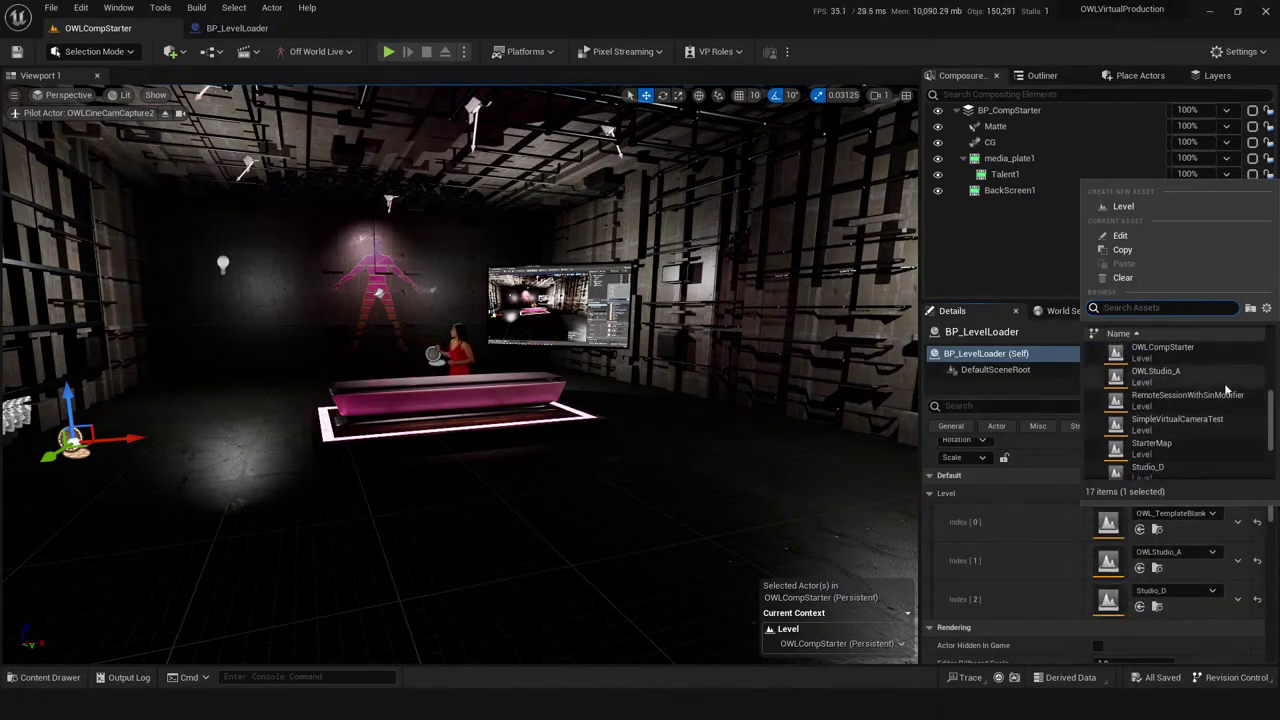
click(1022, 536)
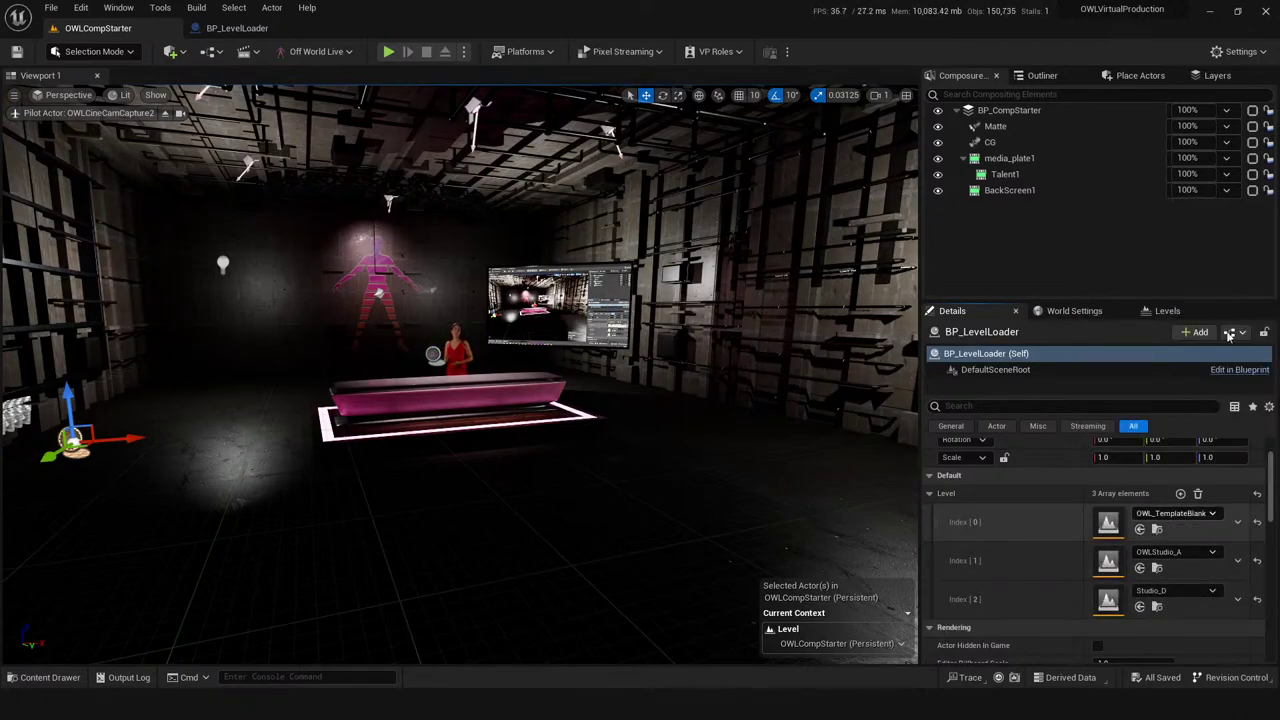
- Compare the sublevels under Persistent Level with BP_LevelLoader's Level array and save the level
click(1165, 310)
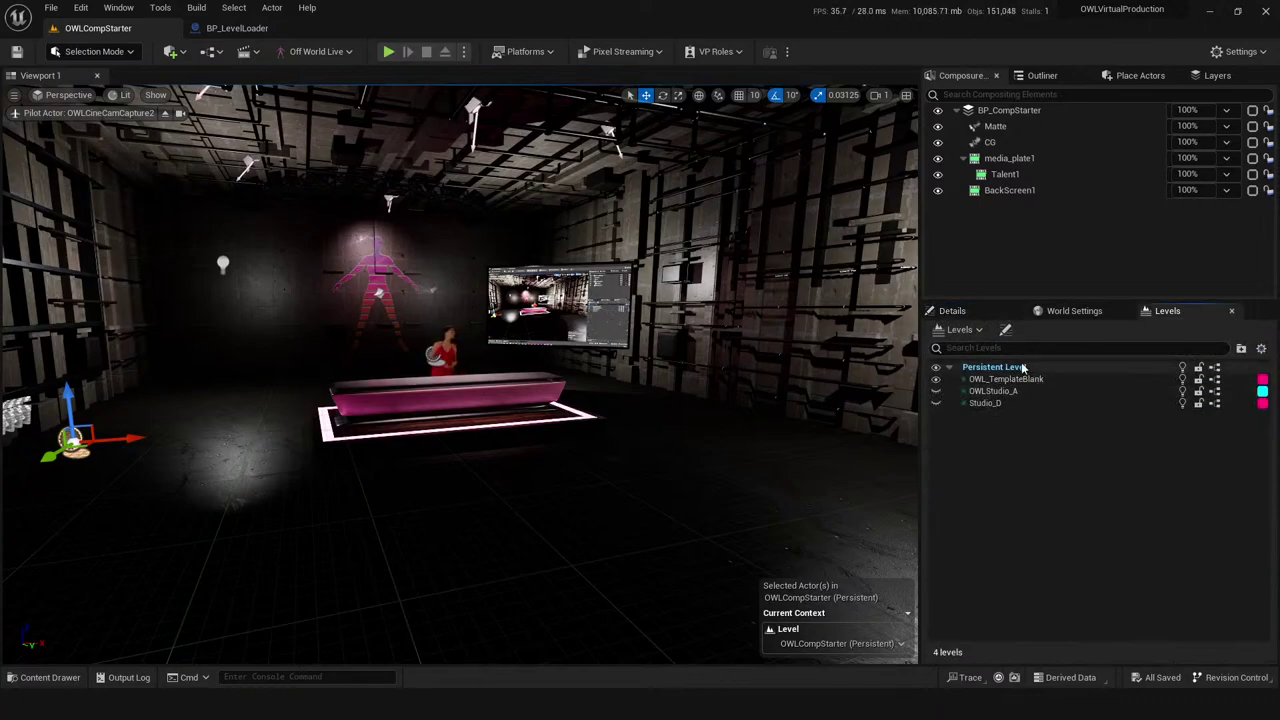
click(952, 310)
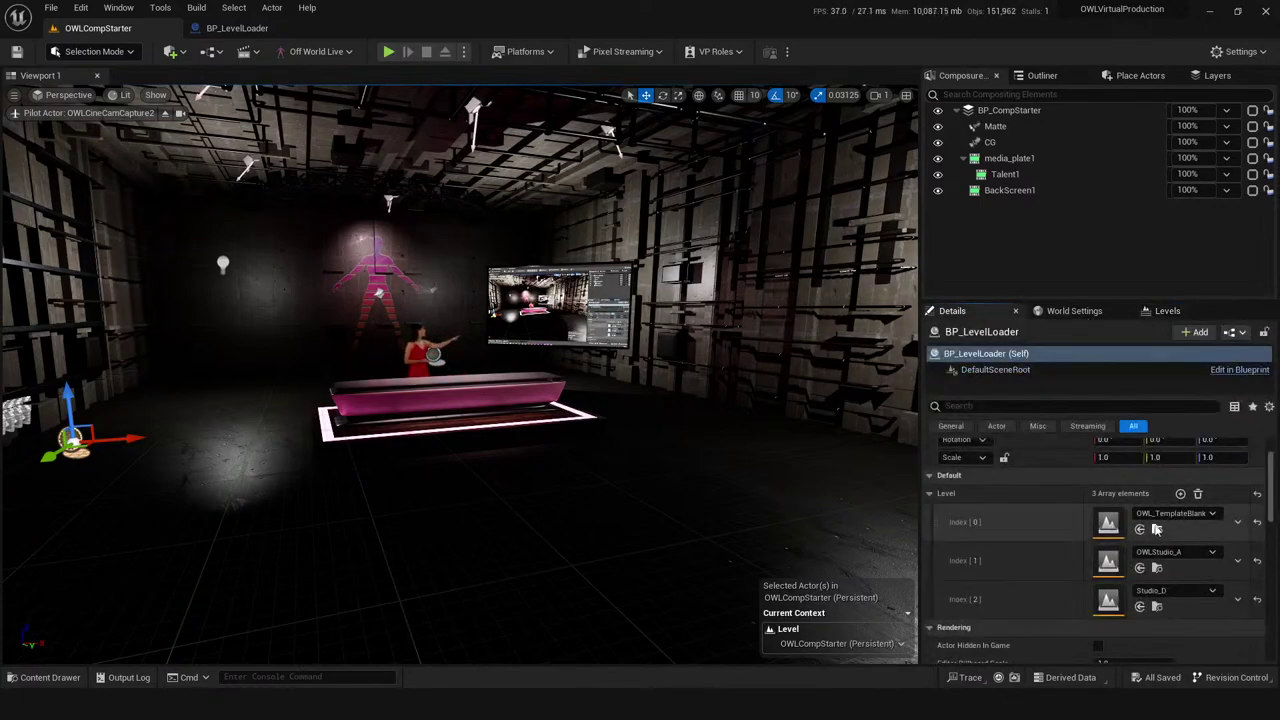
key(ctrl+s)
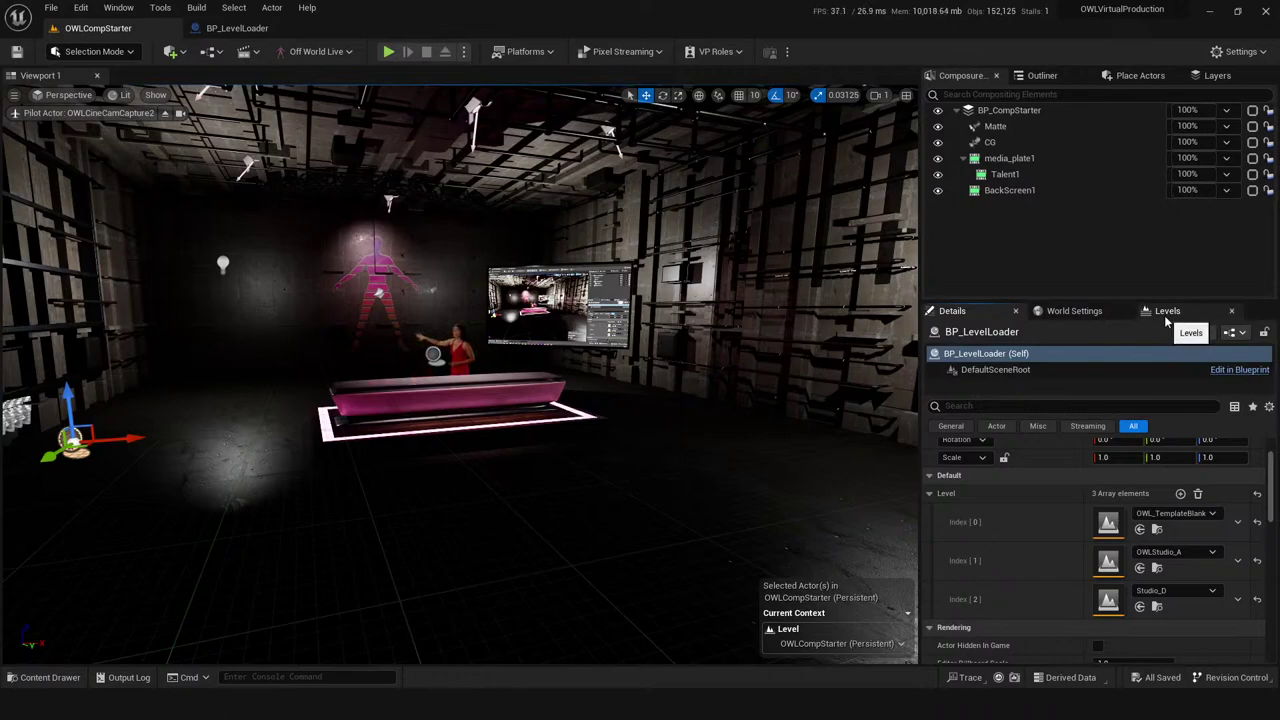
- Reframe the studio to include the level loader and review the level choices for Index [0] without changing it
right_drag(194, 535, 150, 535)
click(1175, 513)
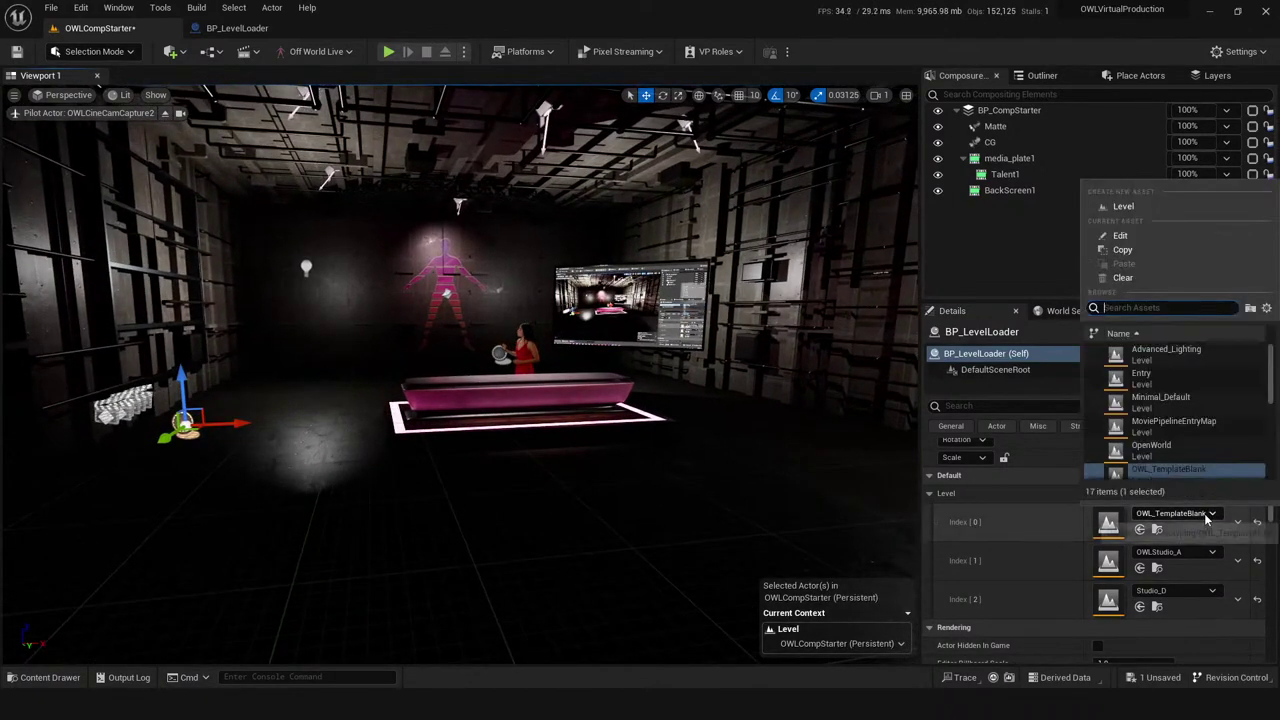
click(1112, 536)
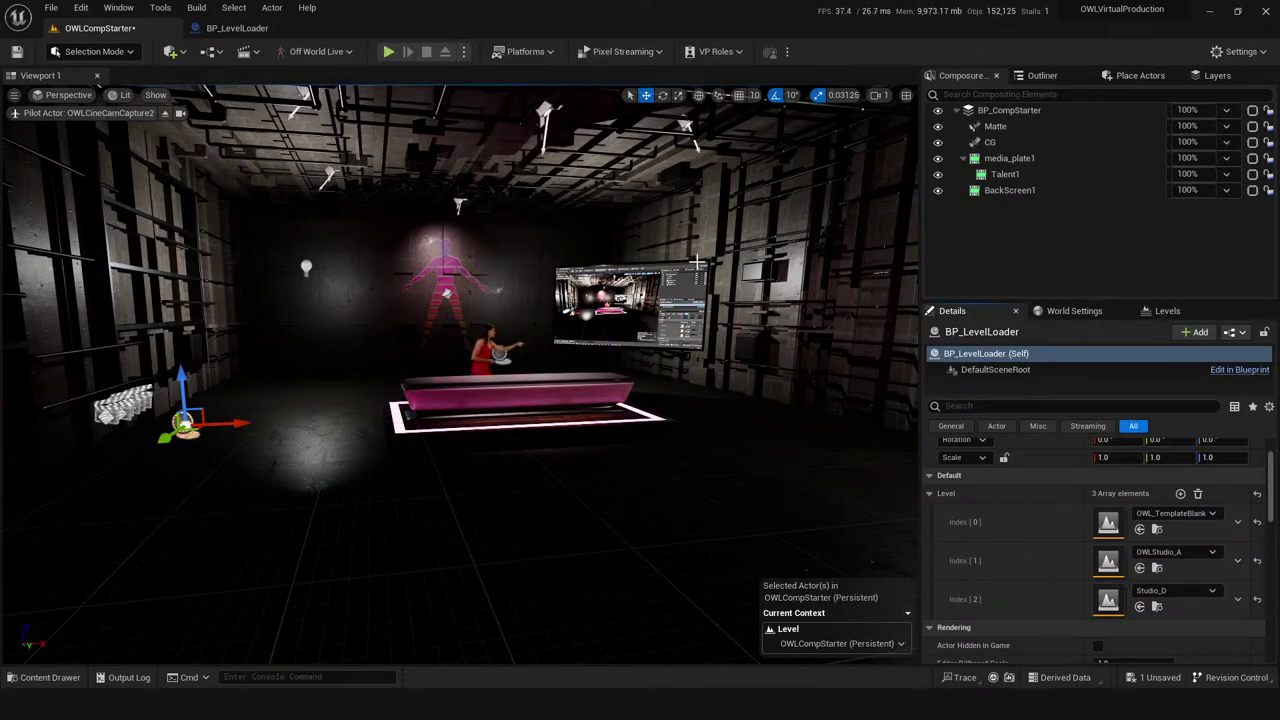
- Assign Studio_D to Index [0] of BP_LevelLoader's Level array and save the level
click(1205, 516)
scroll(1165, 375, down, 2)
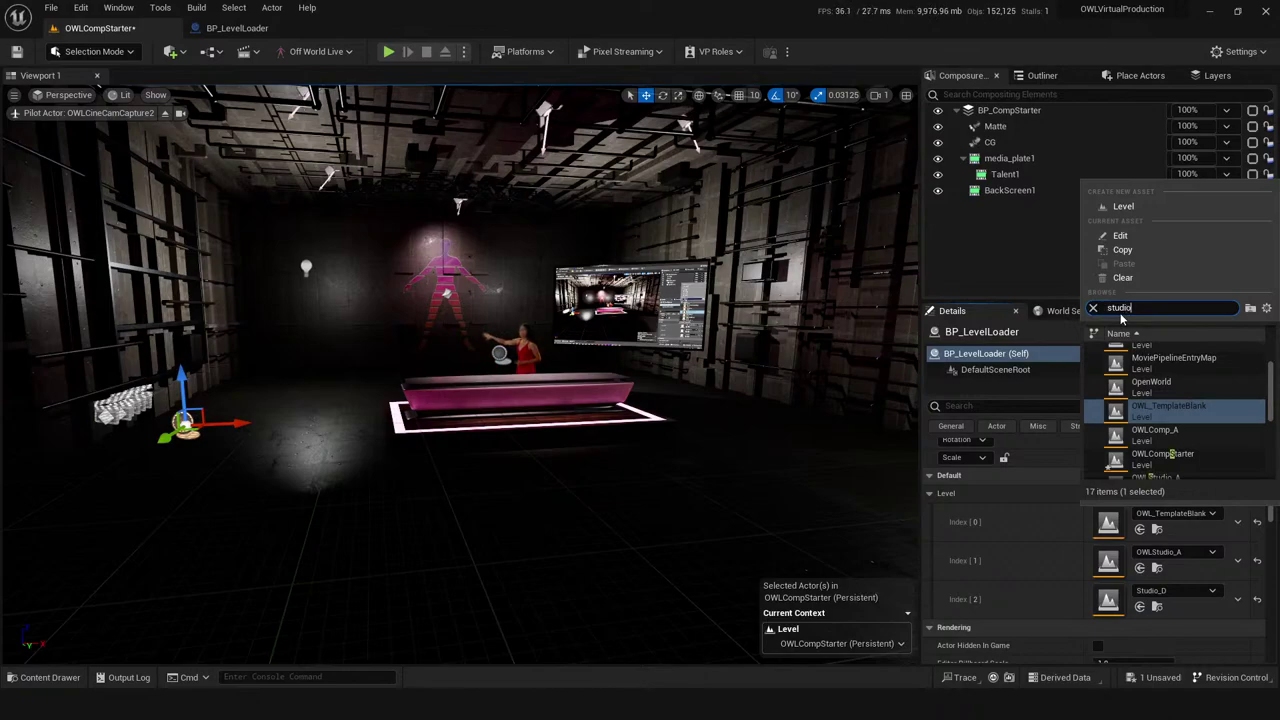
click(1140, 378)
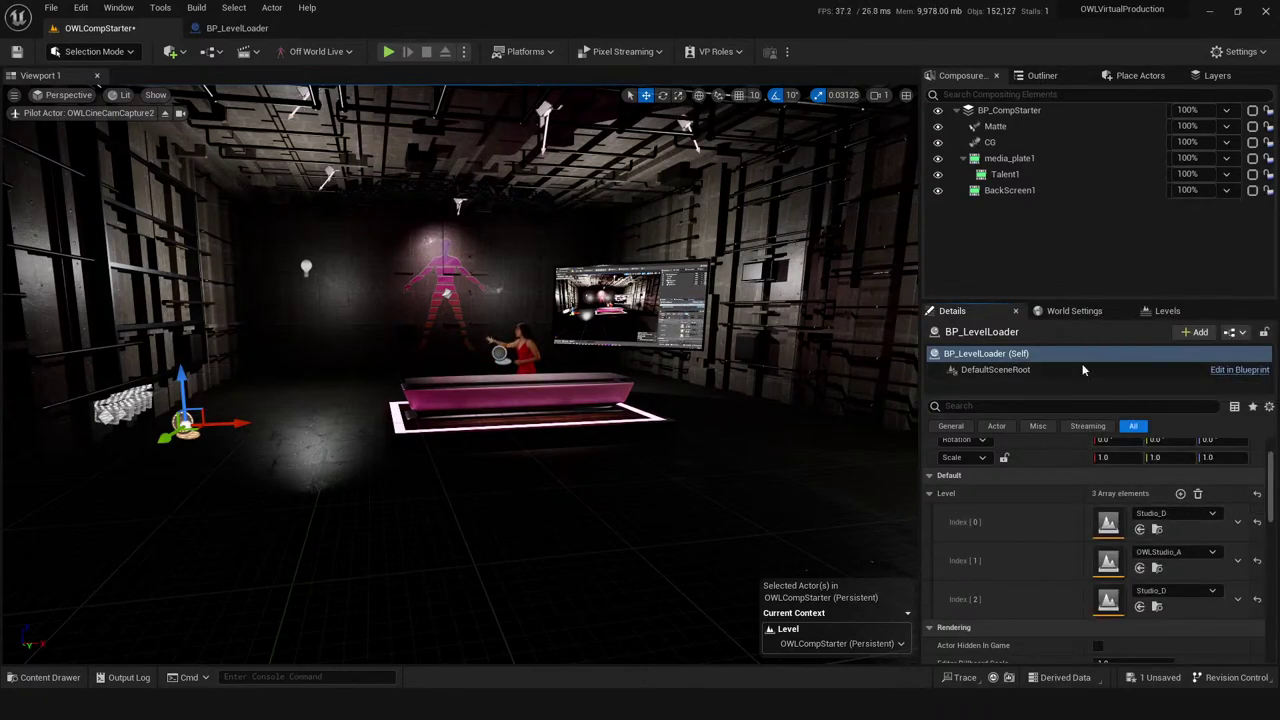
click(20, 51)
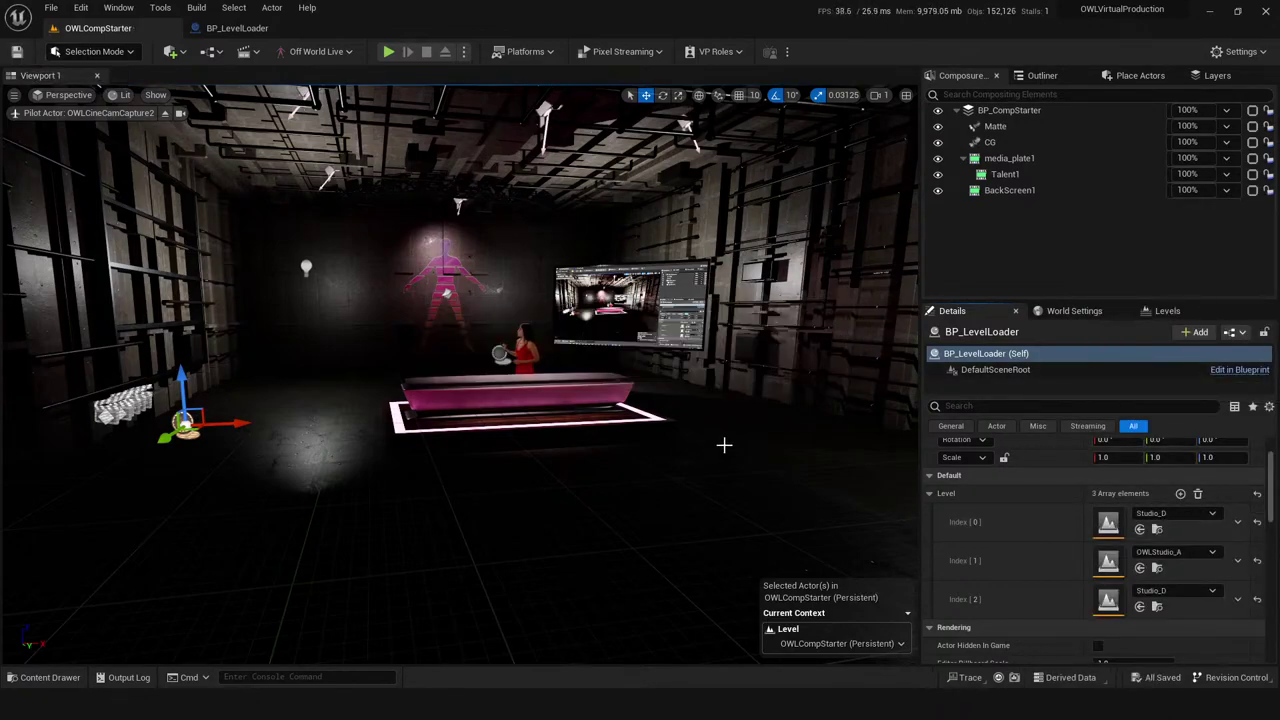
- Switch the visible sublevel from OWL_TemplateBlank to Studio_D and save the level
click(1164, 310)
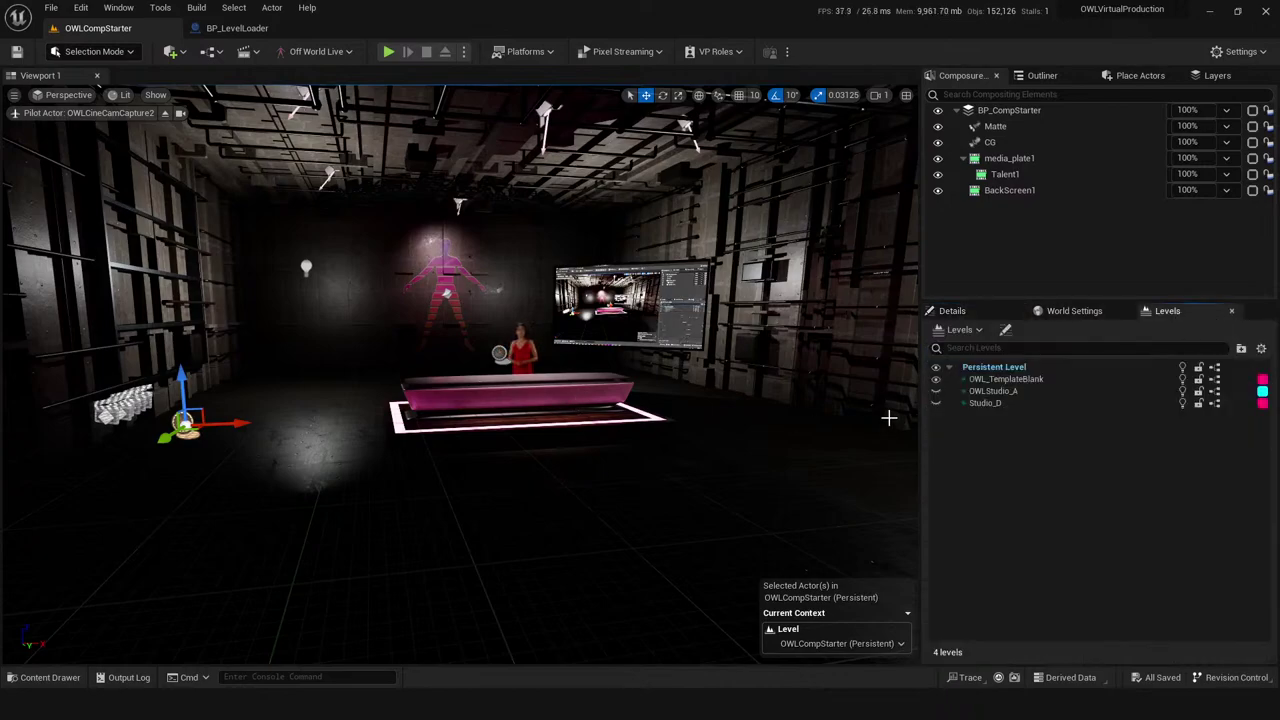
click(936, 403)
click(937, 379)
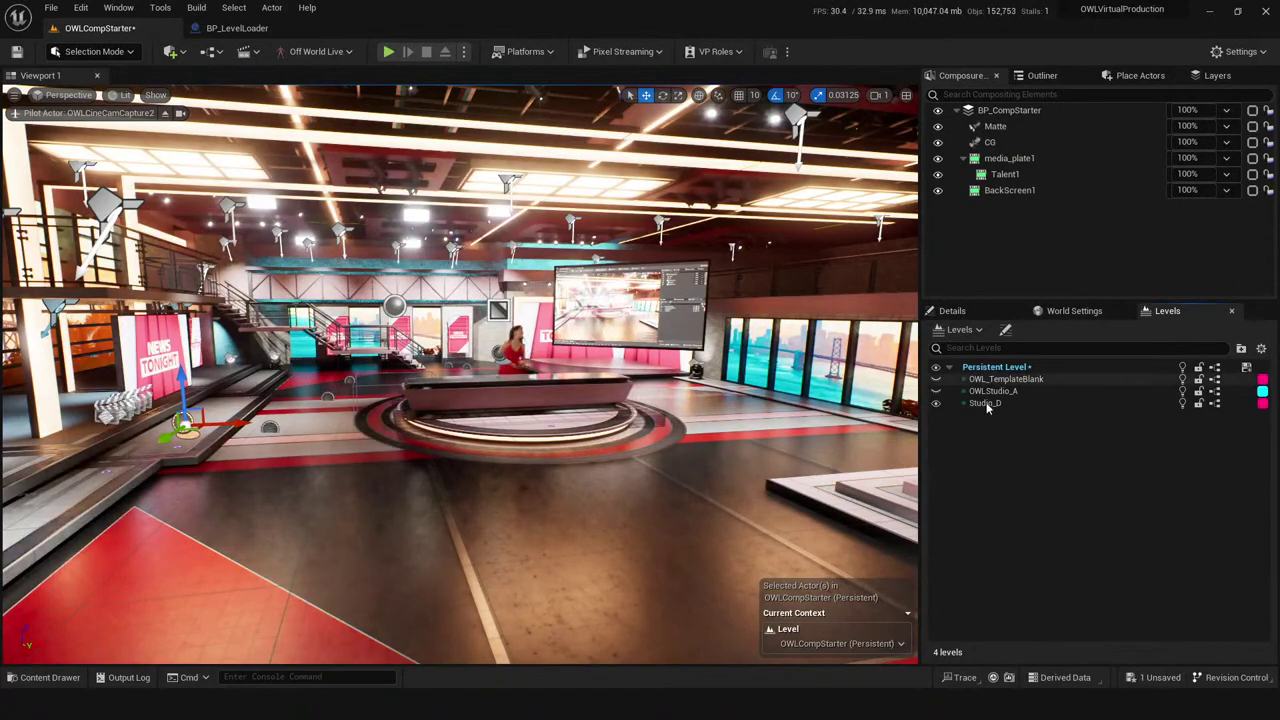
click(985, 369)
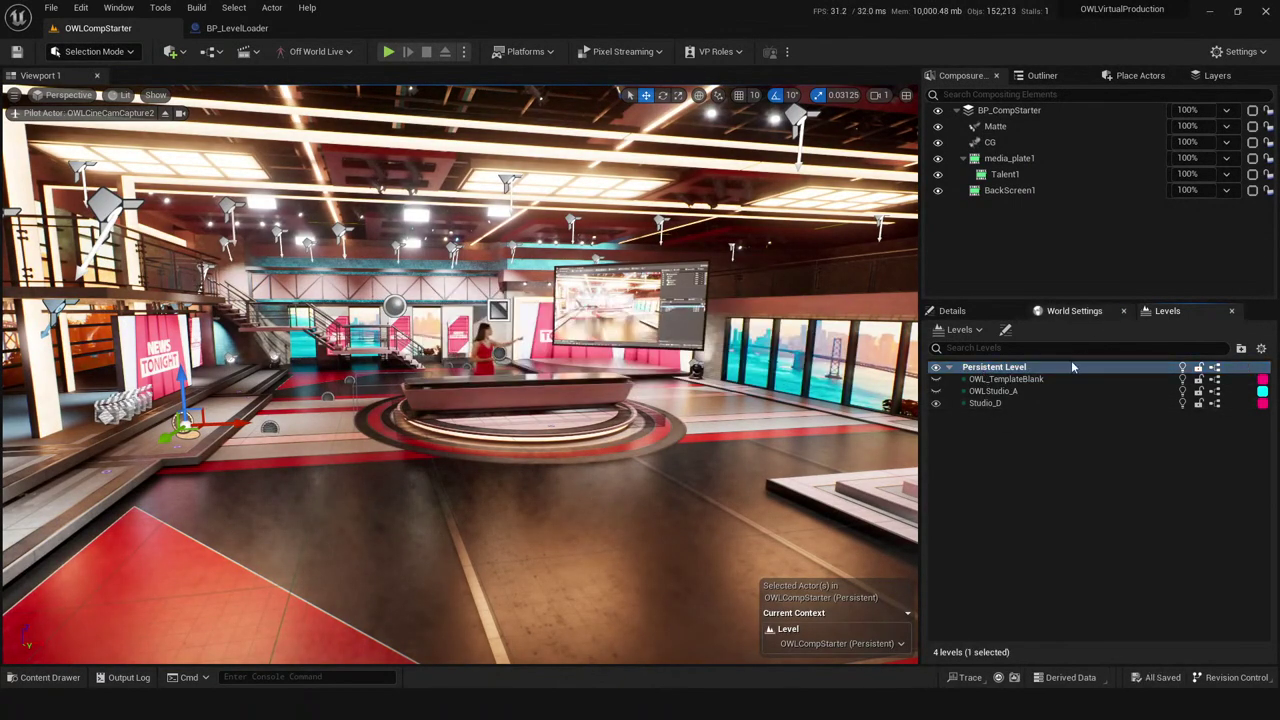
- Hide the Studio_D sublevel, then play the level to check which studio BP_LevelLoader loads and stop playback
click(971, 314)
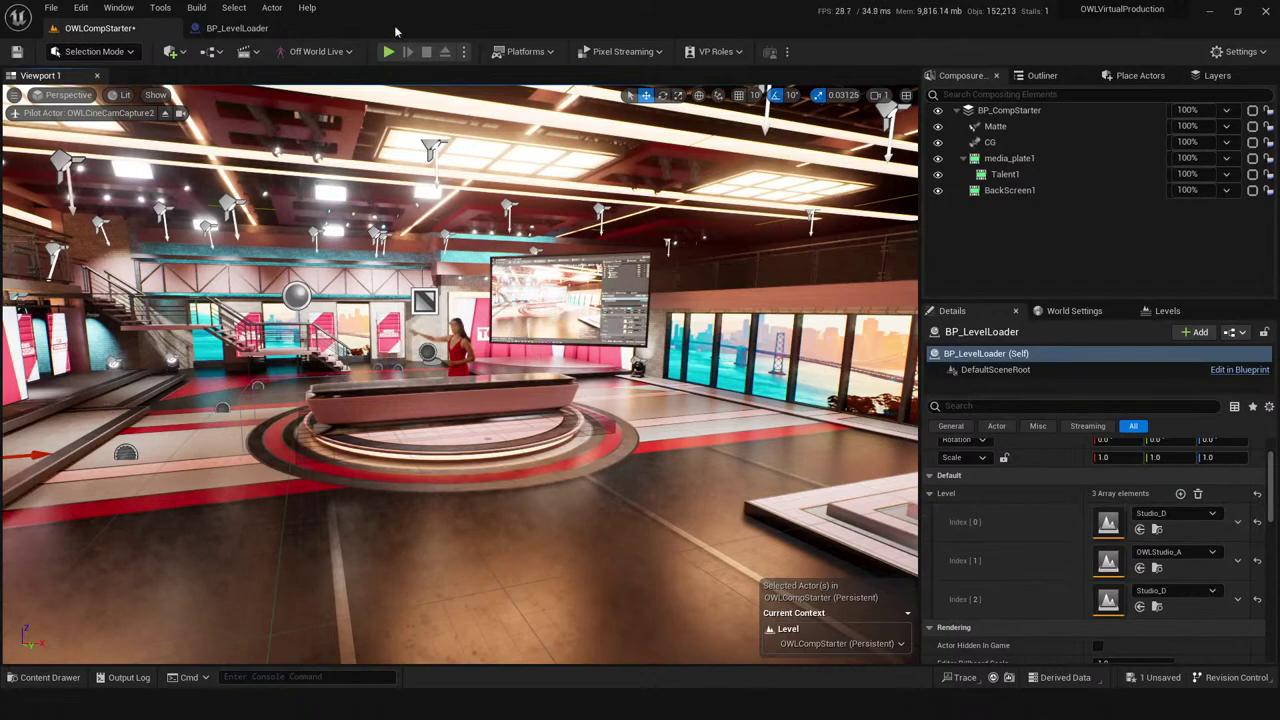
click(1166, 311)
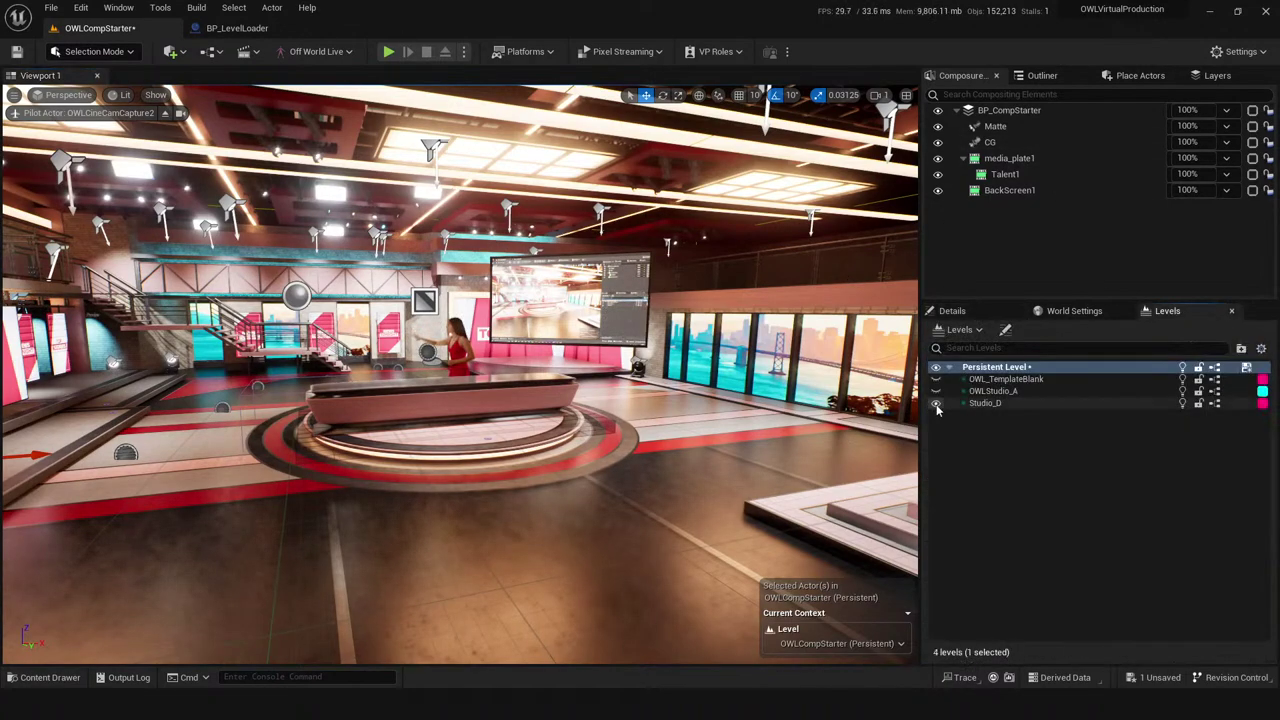
click(936, 403)
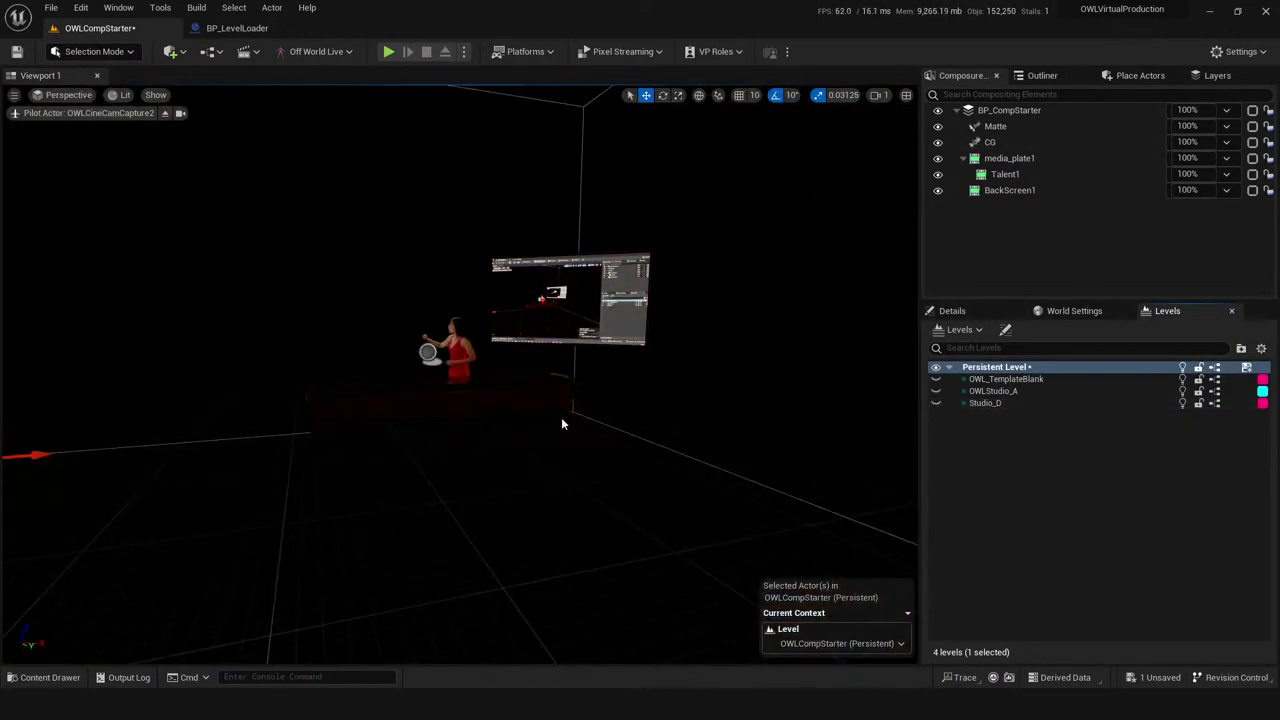
click(388, 52)
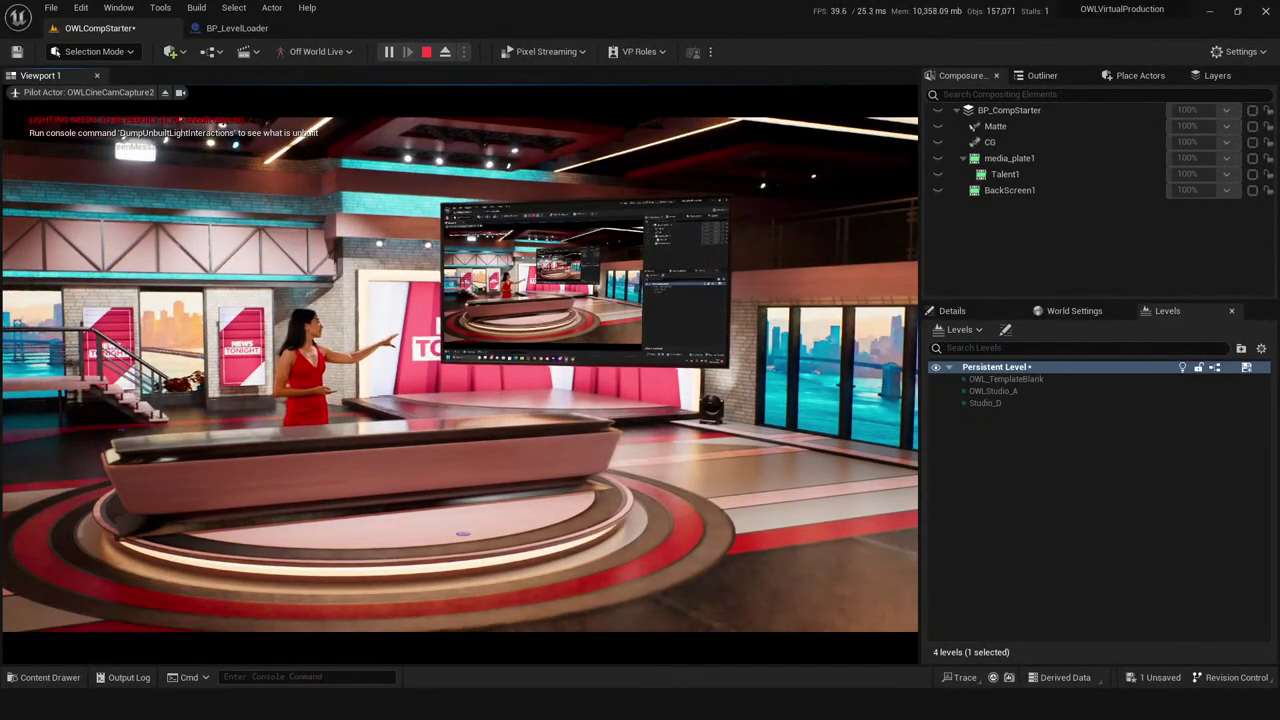
key(Escape)
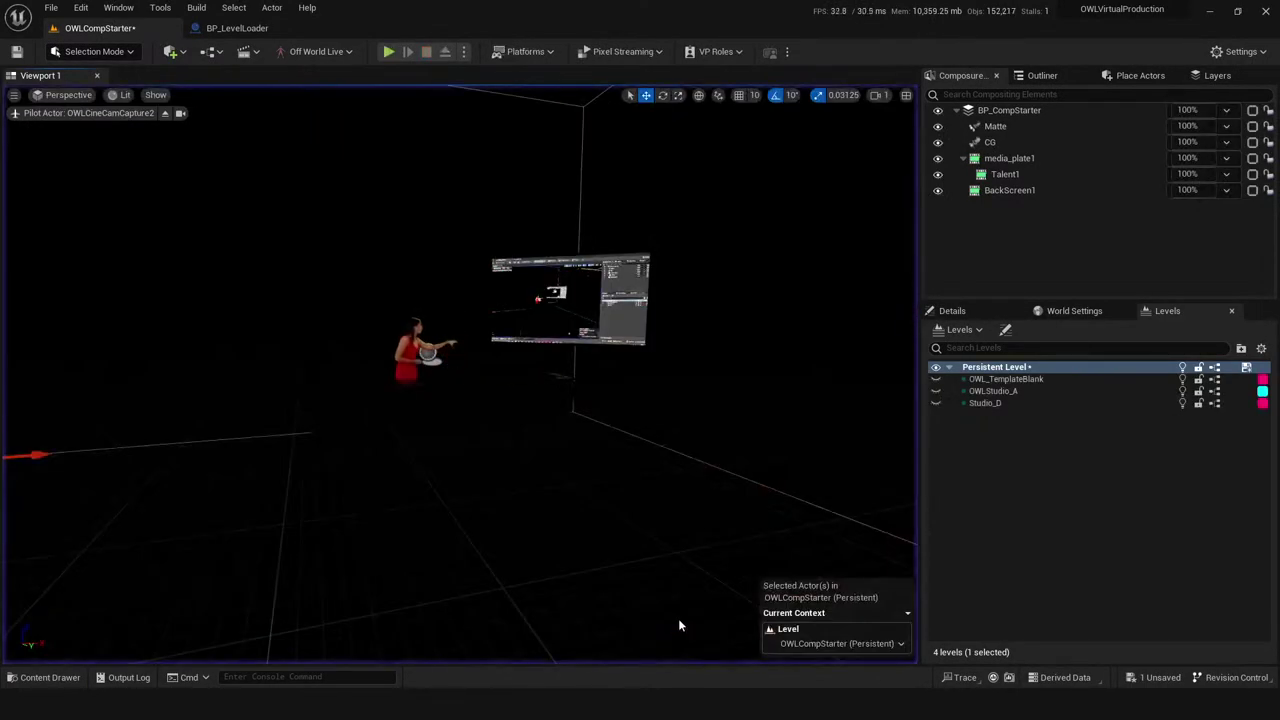
- Review BP_LevelLoader's Level entries against the hidden sublevels under Persistent Level
click(1072, 311)
click(955, 311)
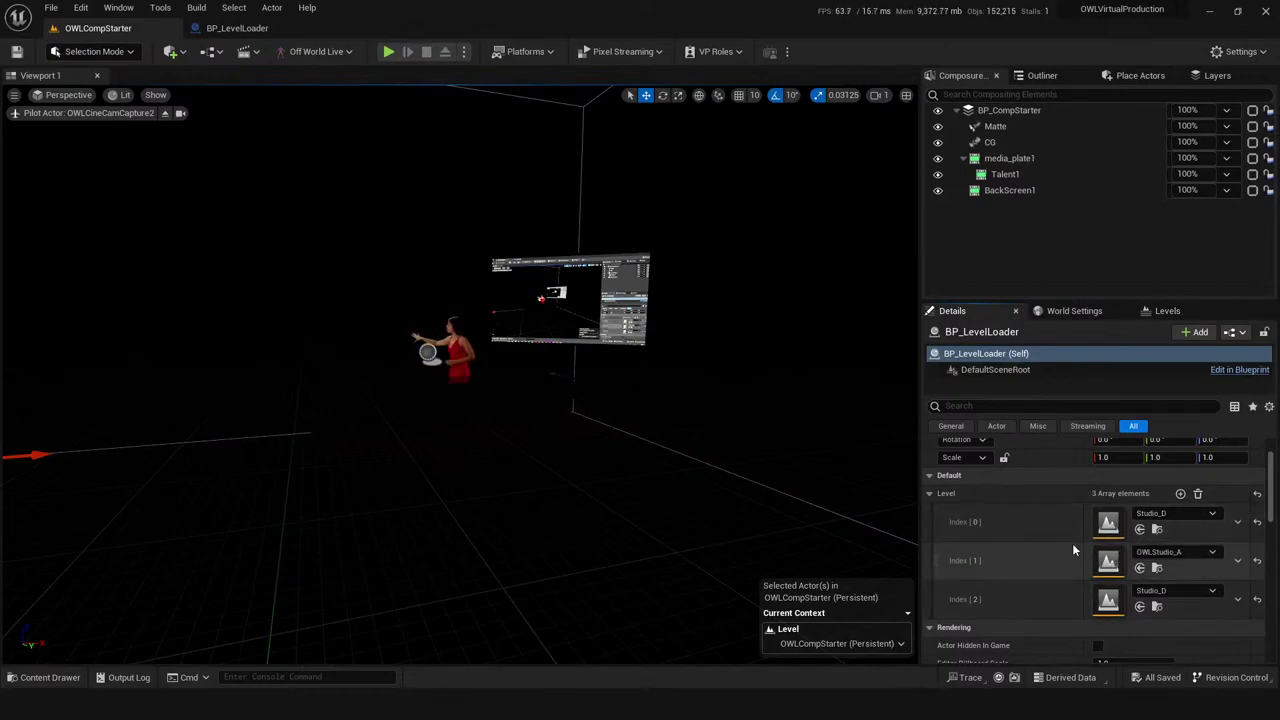
click(1170, 311)
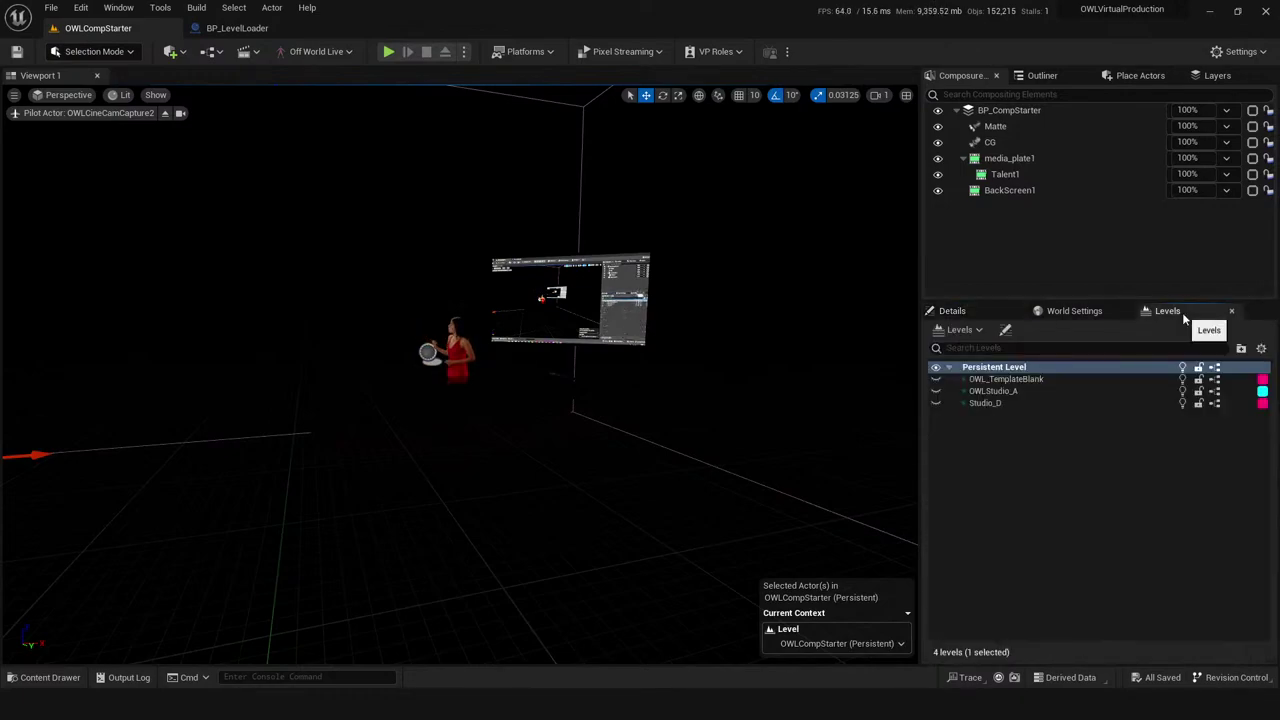
click(1068, 312)
click(952, 311)
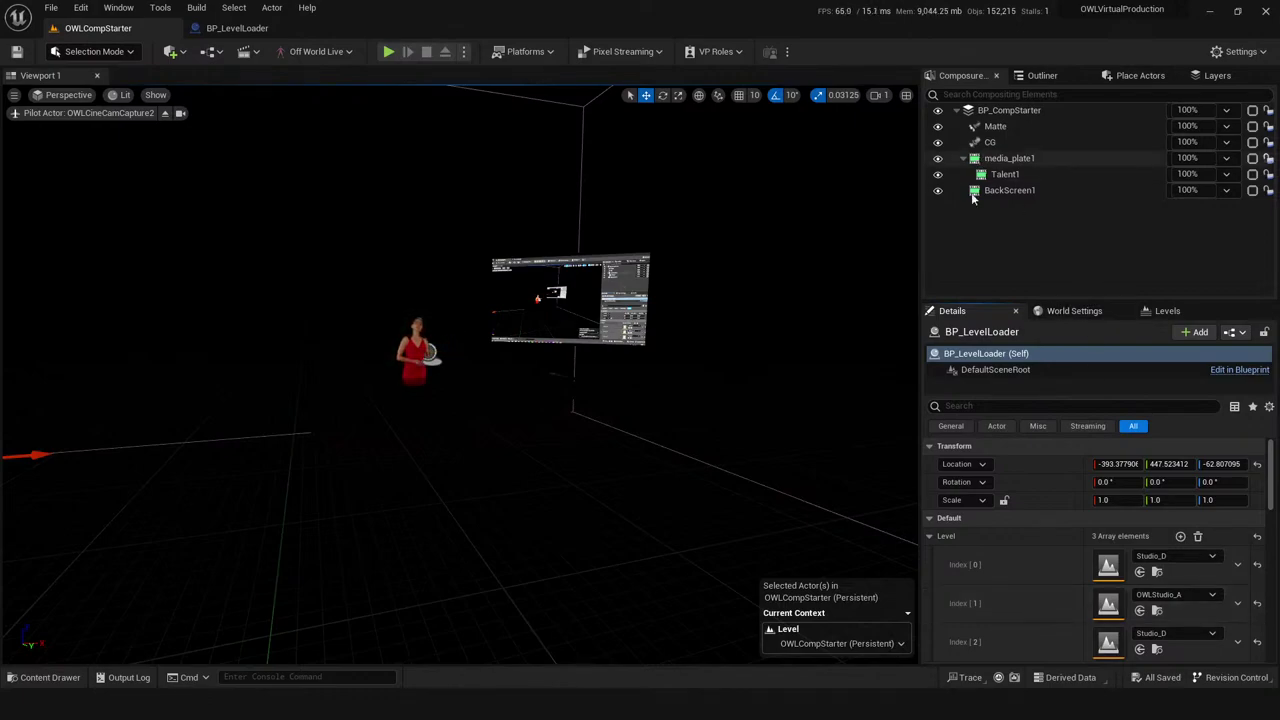
- Show the OWL_TemplateBlank sublevel and save the level with the piloted camera reframed closer on the desk and talent
click(1160, 311)
click(936, 379)
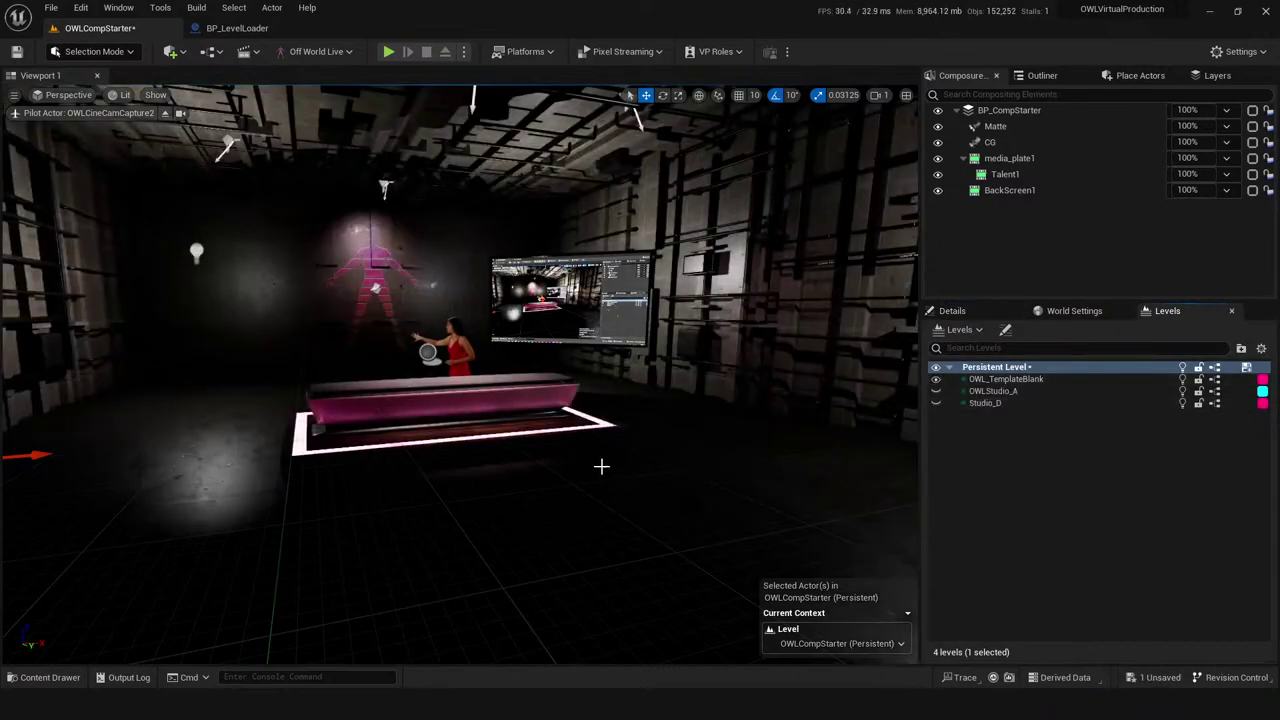
scroll(601, 466, up, 3)
key(ctrl+s)
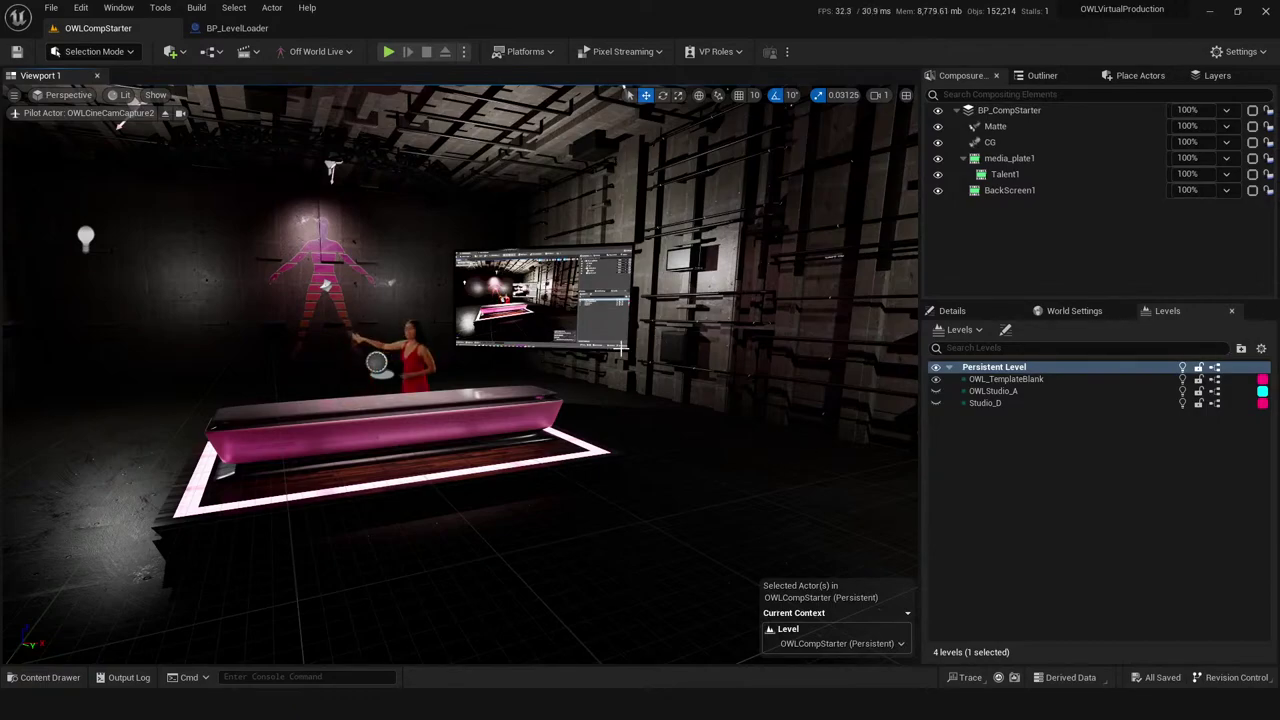
drag(528, 561, 516, 440)
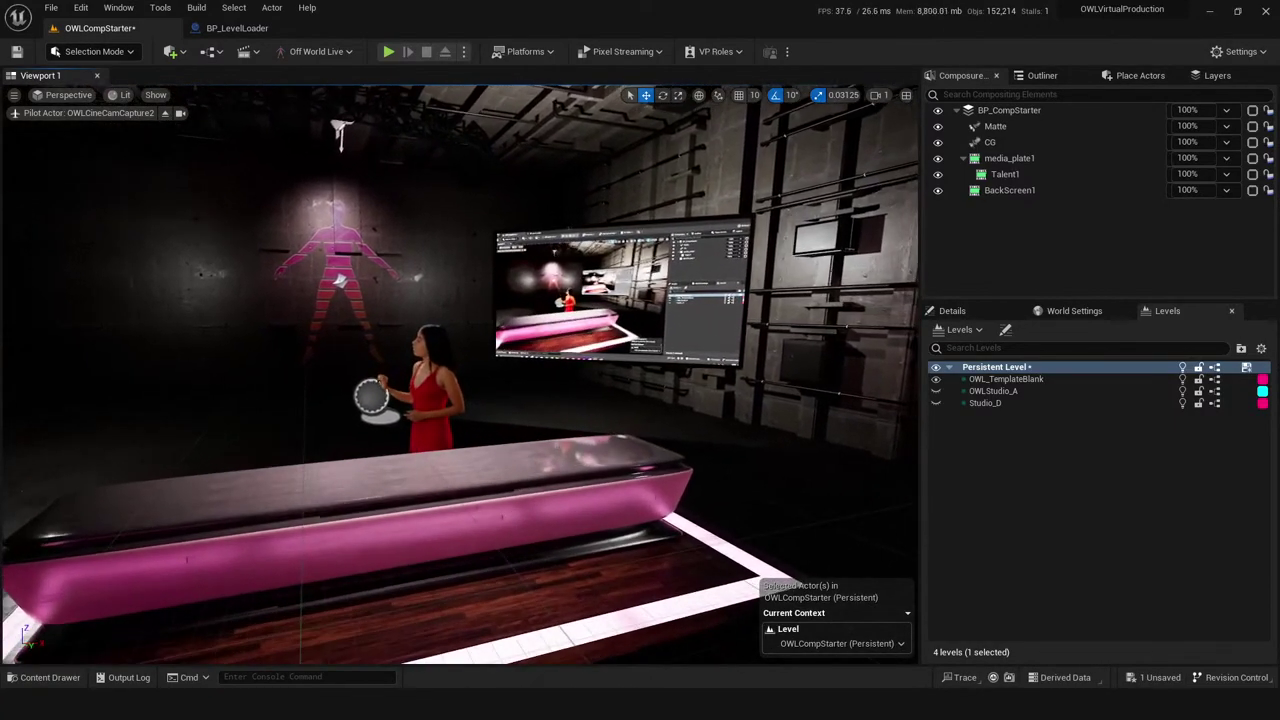
key(ctrl+s)
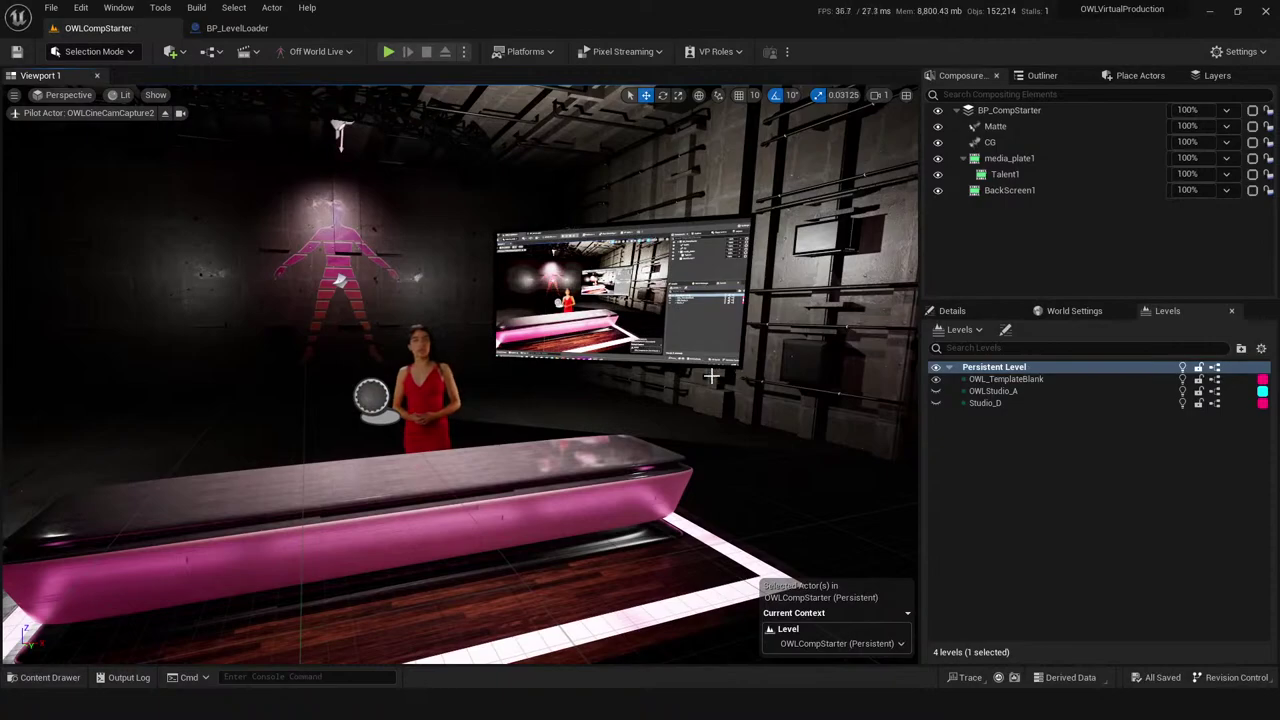
- Open BP_CompStarter's composite preview in a separate, smaller window and save the level with the camera reframed on the whole desk
click(1005, 110)
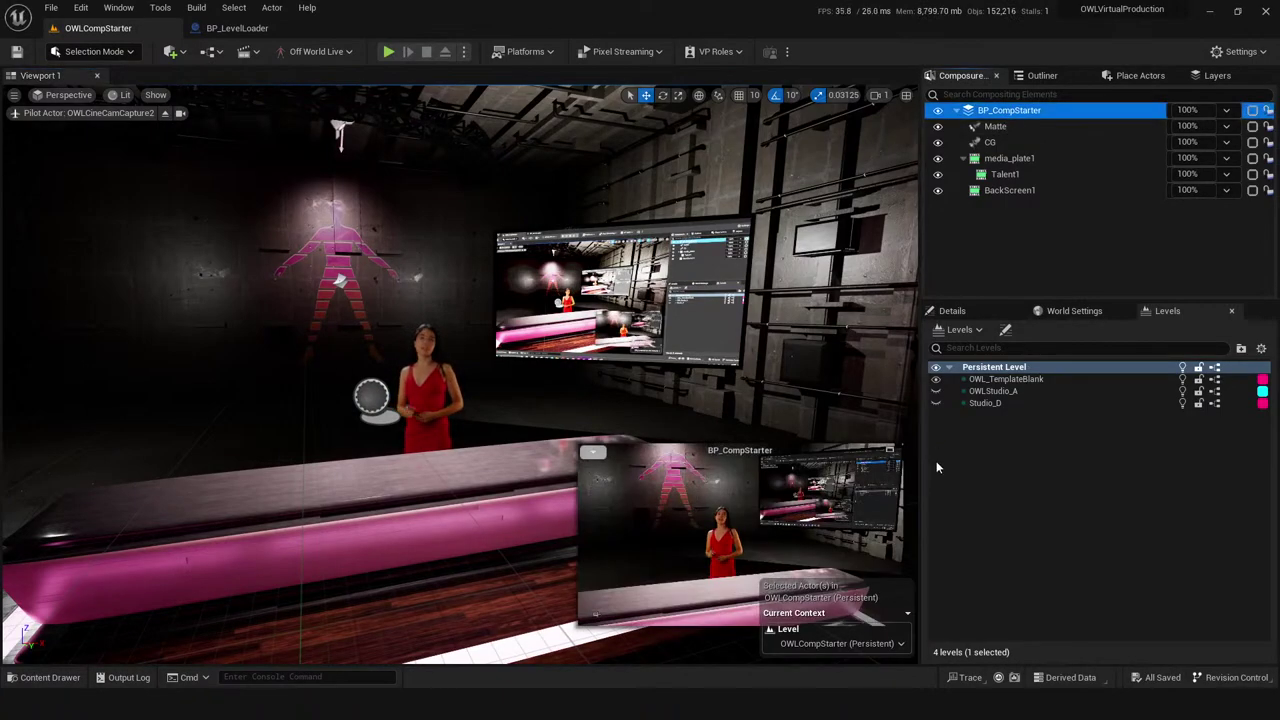
click(892, 450)
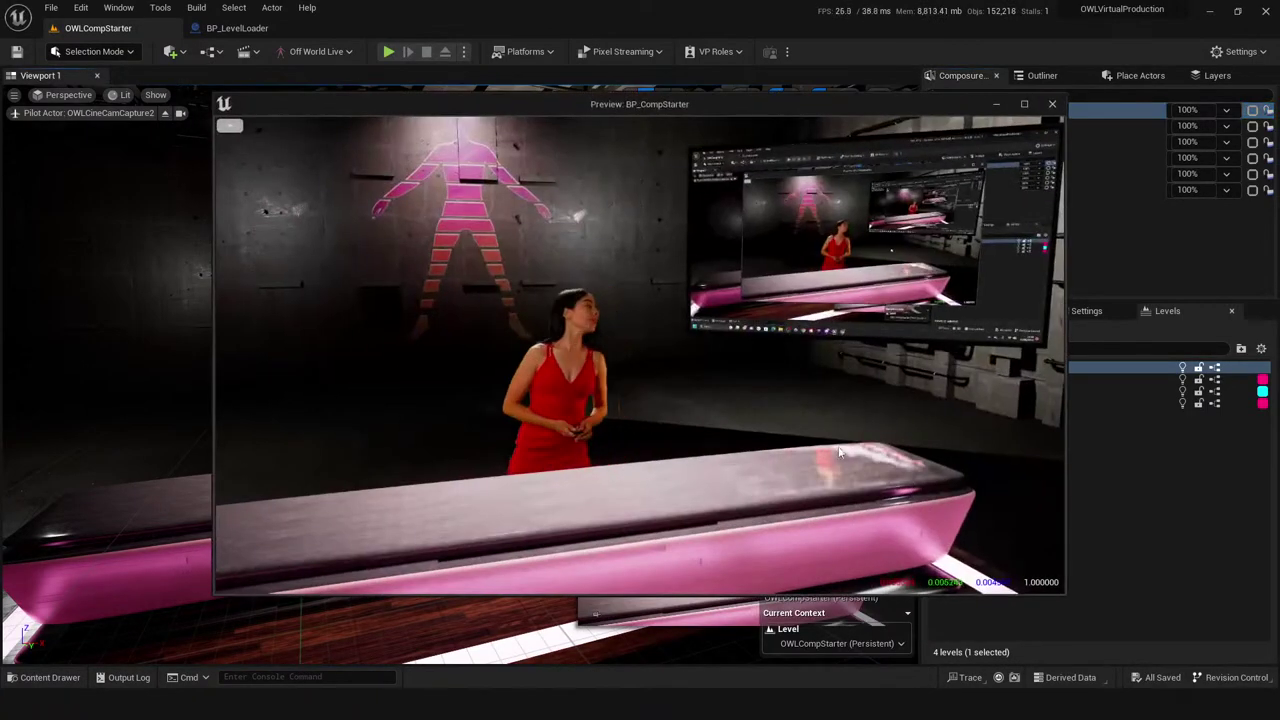
drag(902, 102, 714, 101)
right_drag(895, 346, 889, 371)
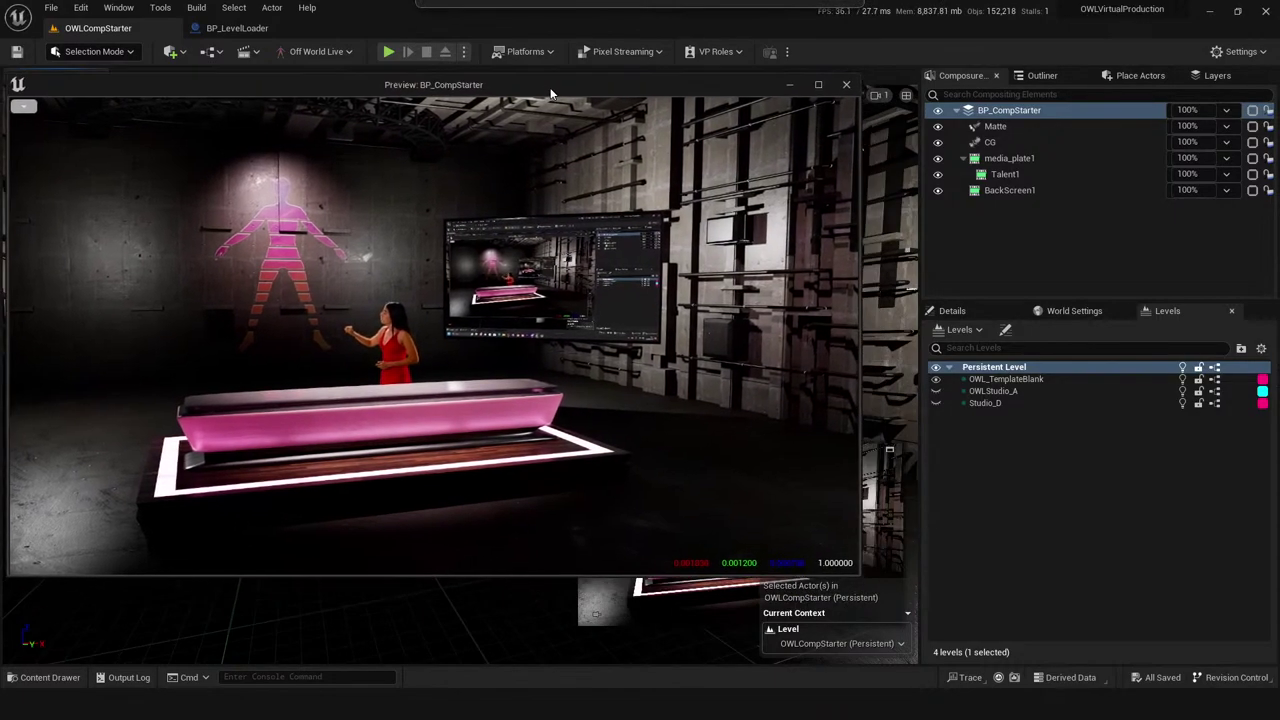
drag(571, 111, 558, 79)
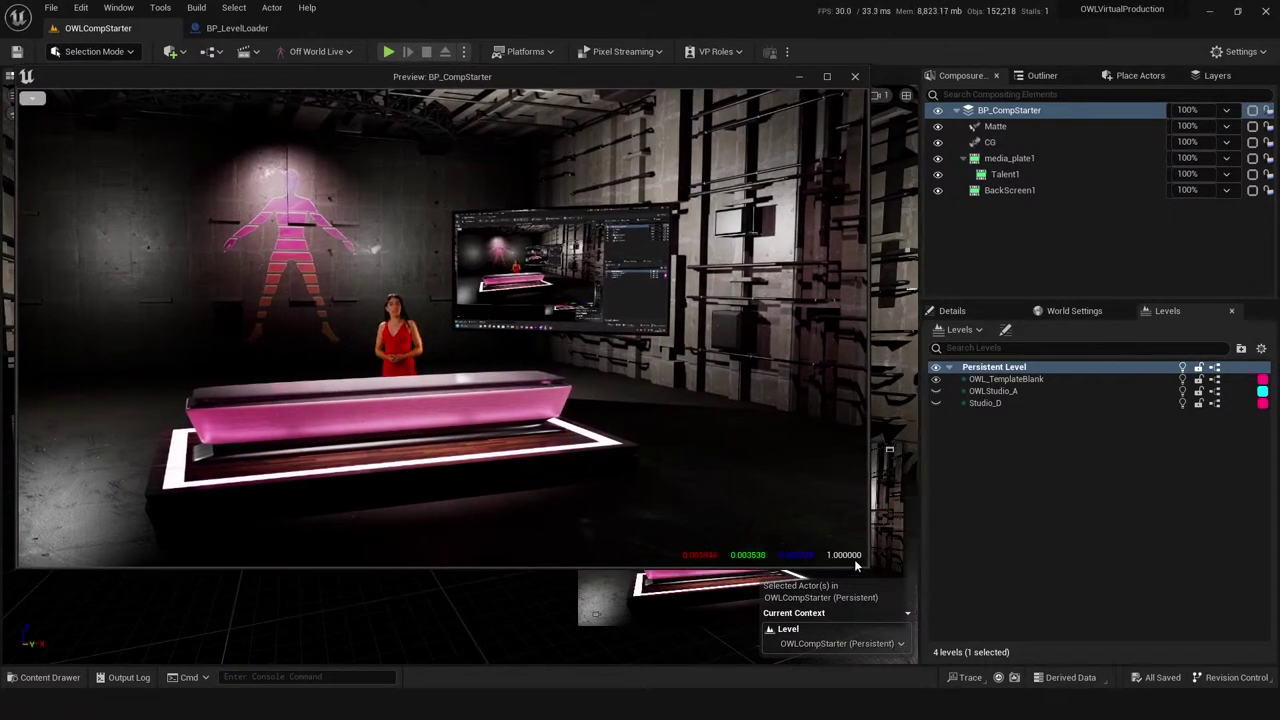
drag(866, 565, 778, 522)
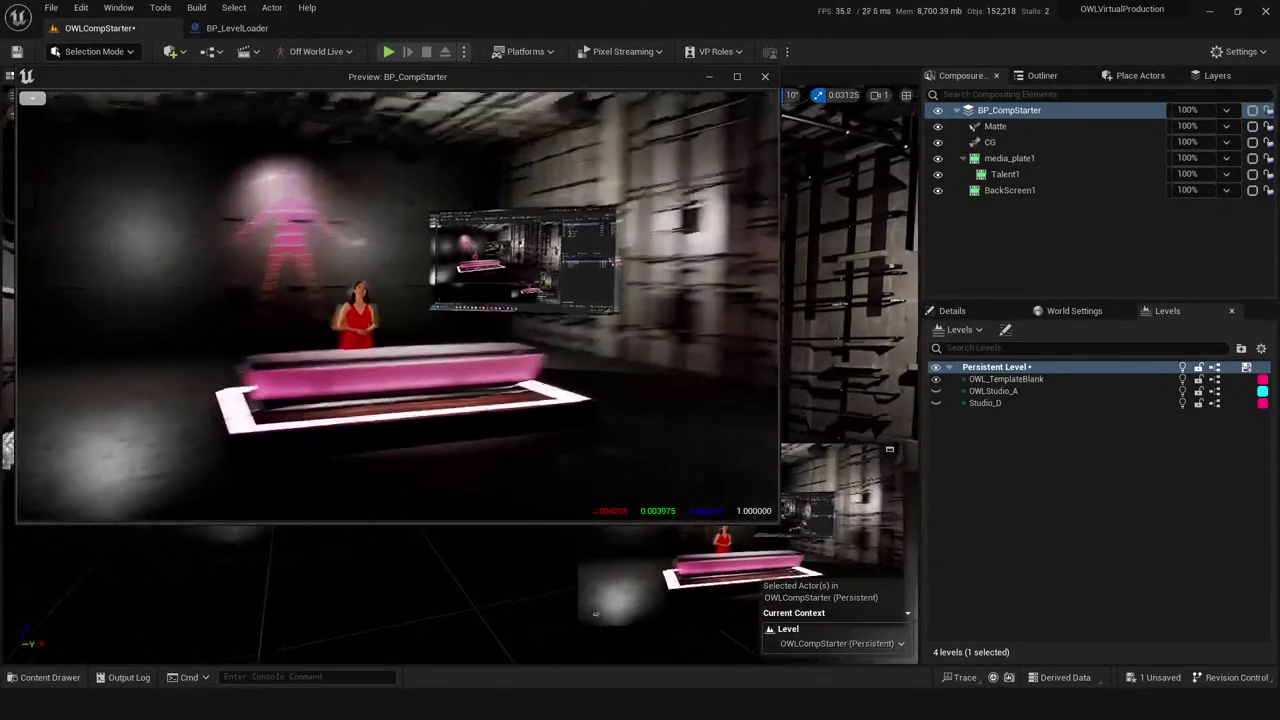
key(ctrl+s)
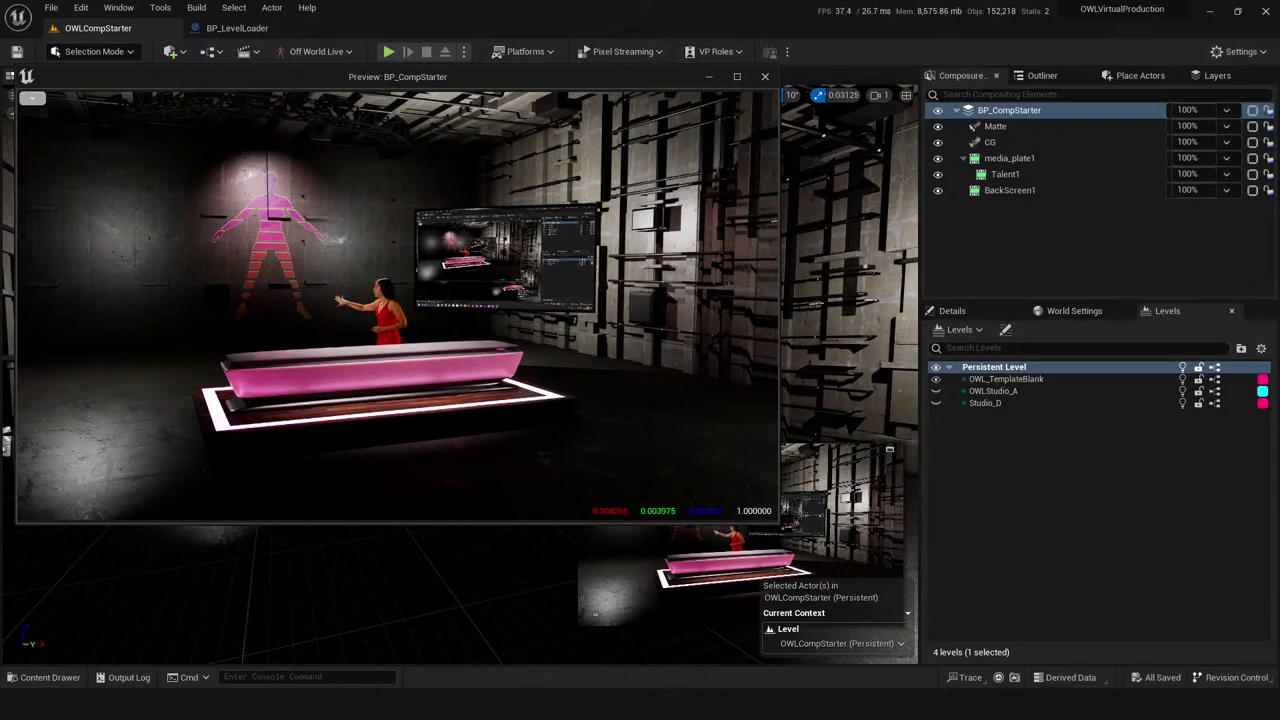
- Lower the CG layer's Secondary Screen Percentage to about 46.8
click(952, 310)
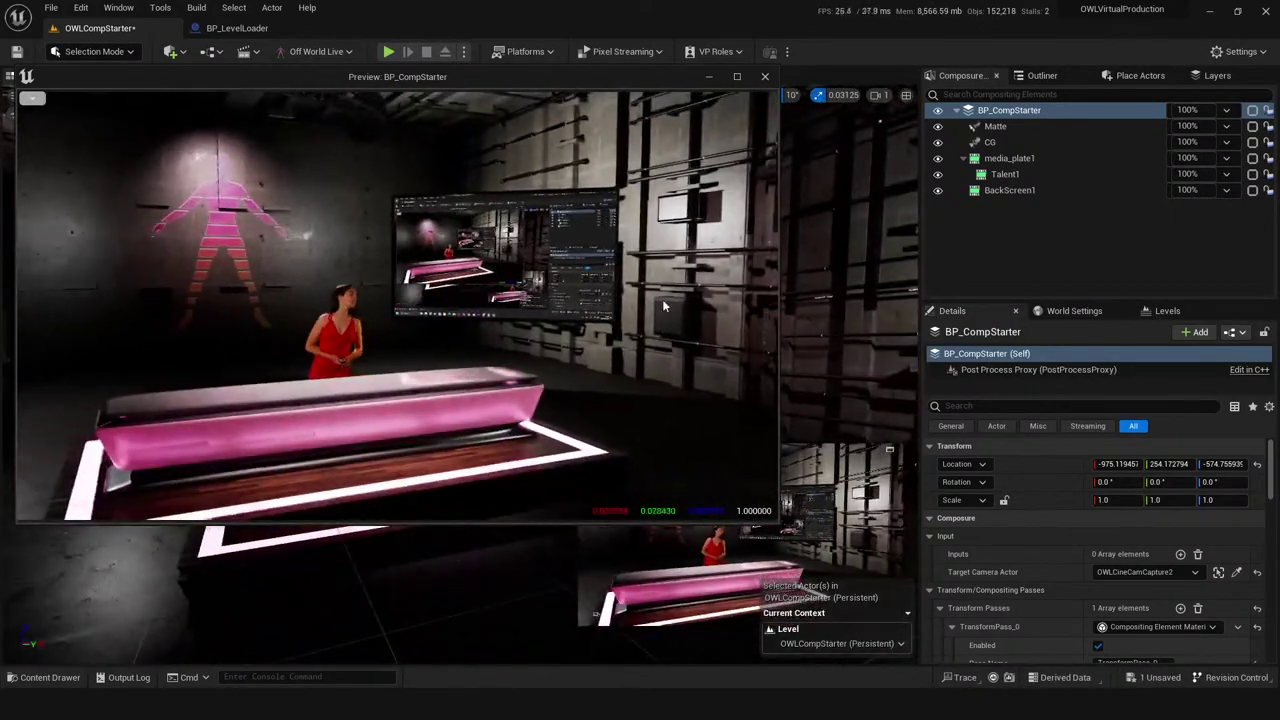
click(988, 142)
scroll(1033, 559, down, 5)
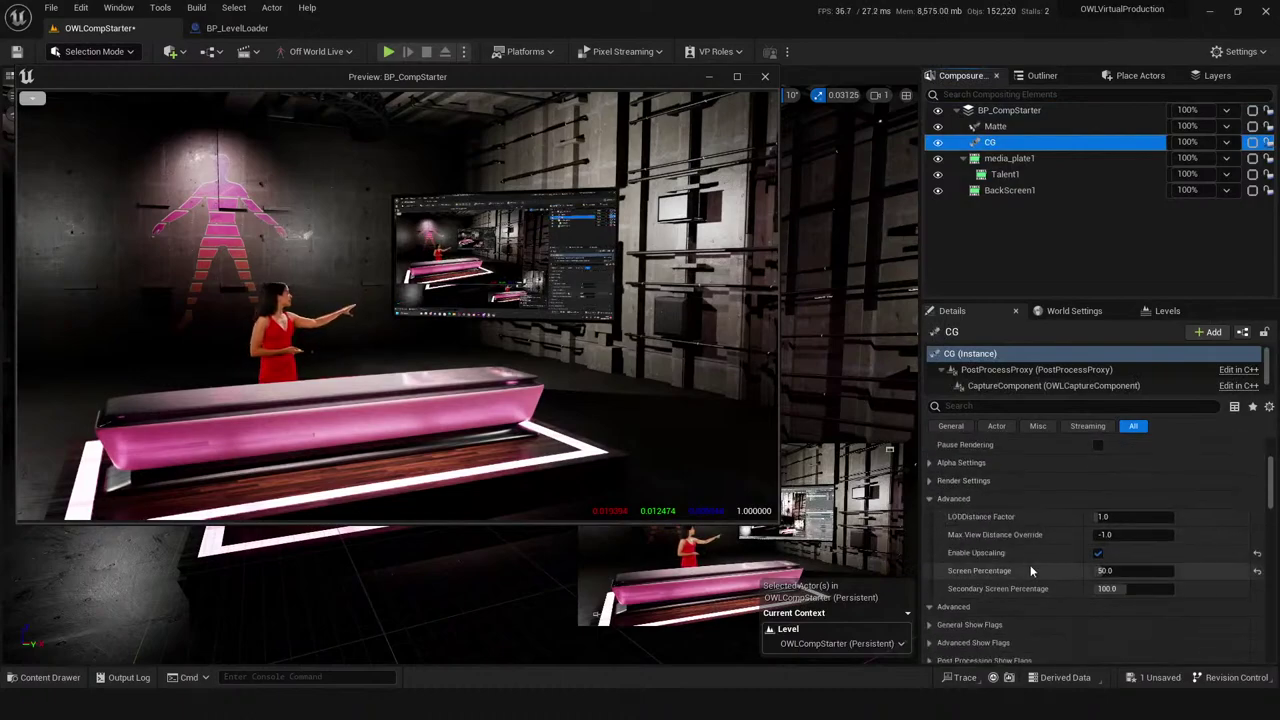
mouse_move(1120, 588)
mouse_down()
mouse_move(1080, 588)
mouse_move(1135, 587)
mouse_up()
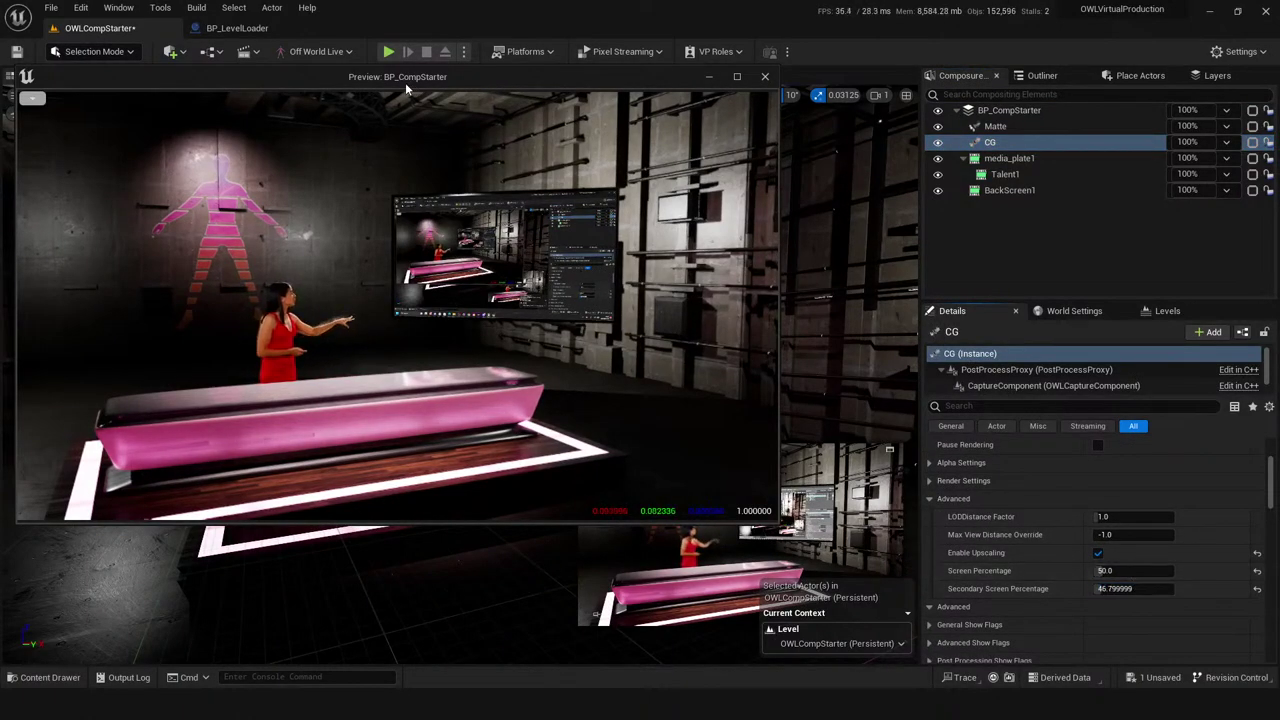
- Move the composite preview window aside and bring the piloted camera closer to the talent behind the desk
drag(405, 82, 611, 72)
click(726, 295)
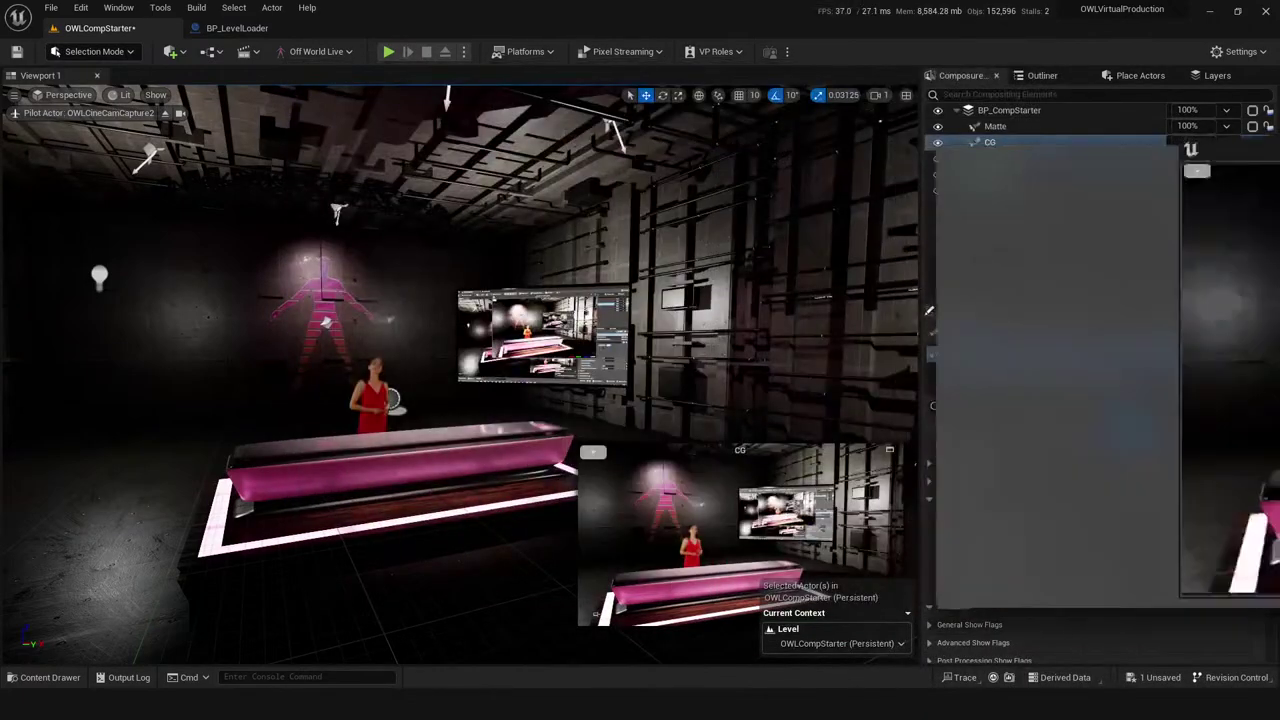
scroll(370, 408, up, 4)
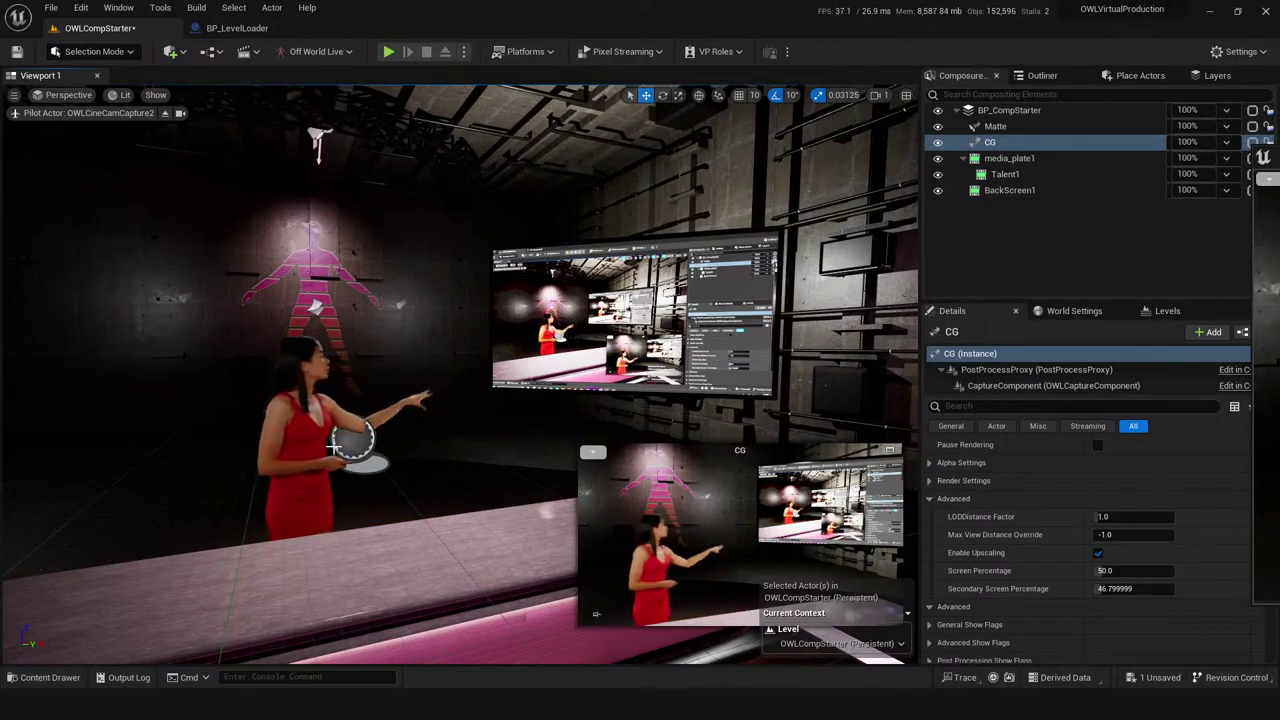
- Reopen BP_CompStarter's composite preview over the viewport and inspect the image quality around the talent and desk
click(985, 111)
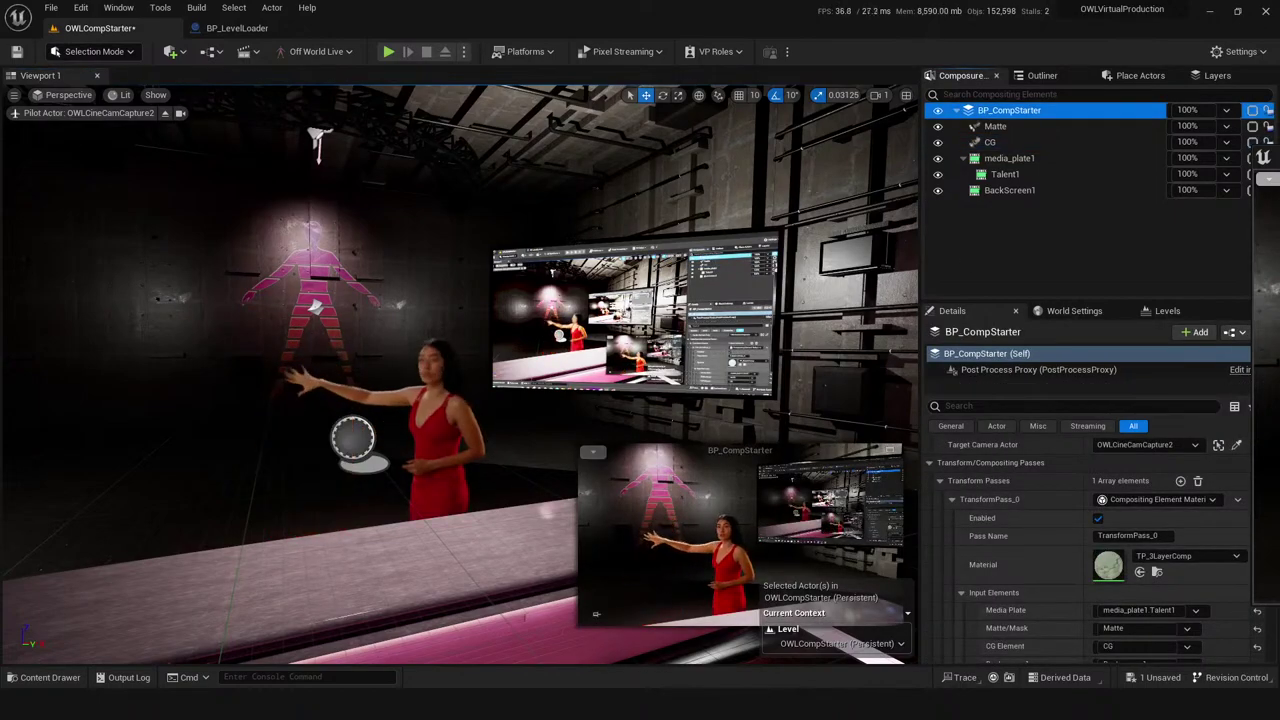
click(890, 449)
drag(858, 183, 432, 113)
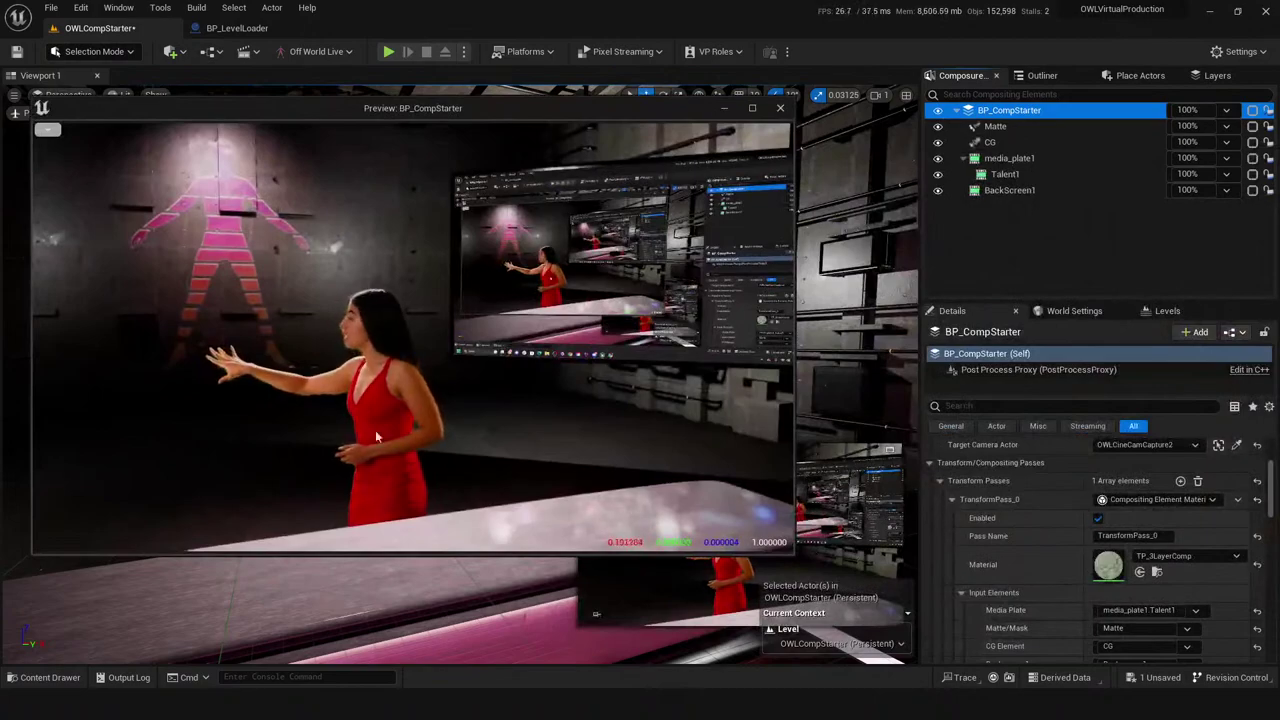
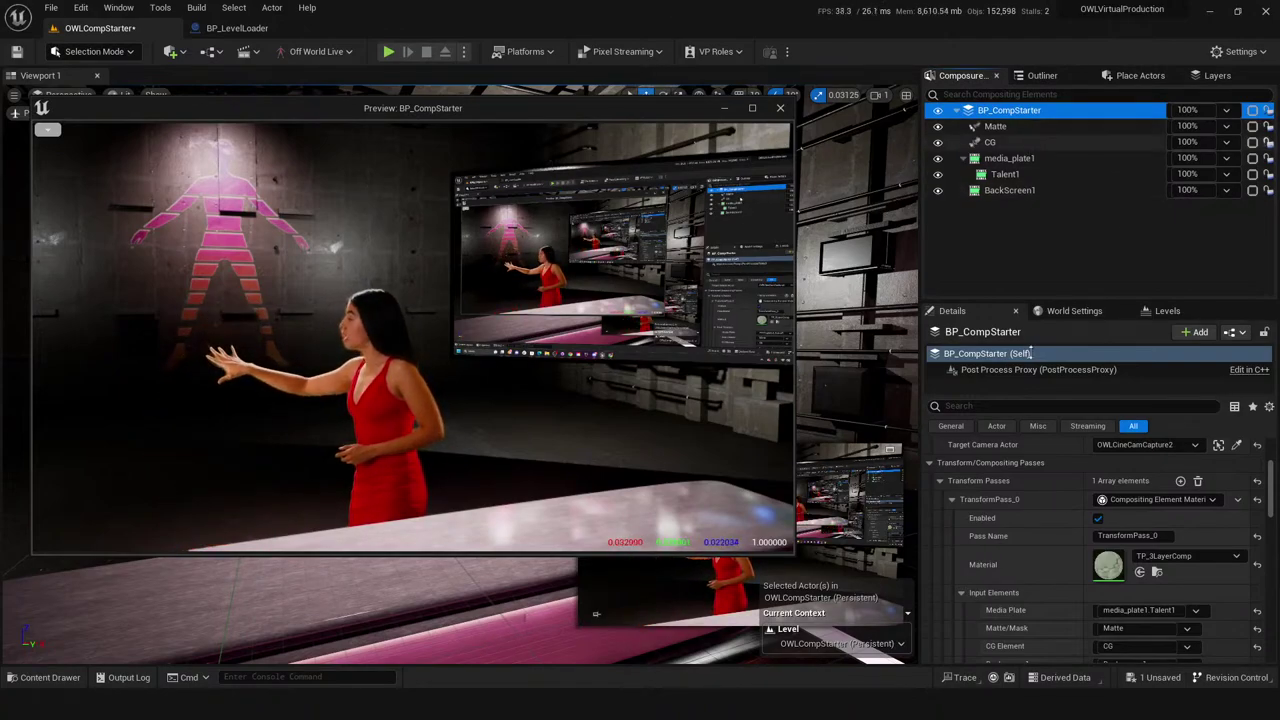
click(449, 419)
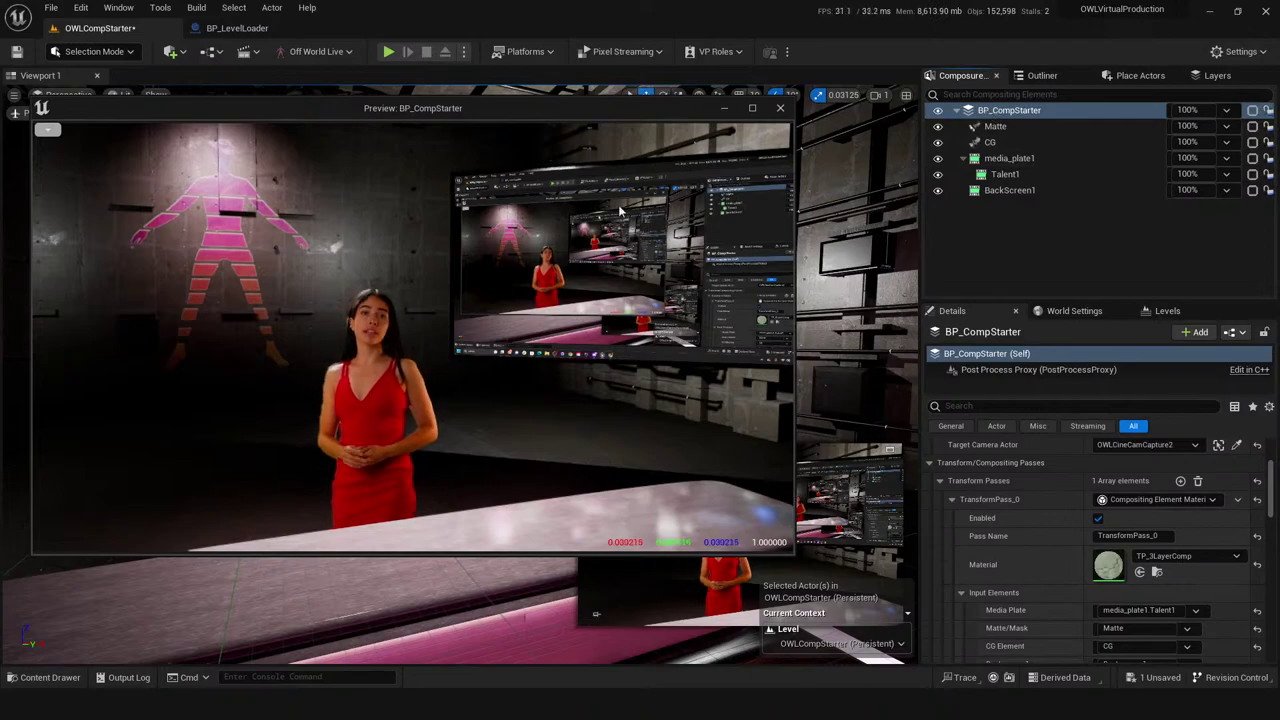
- Set the CG layer's Secondary Screen Percentage to 100
click(985, 142)
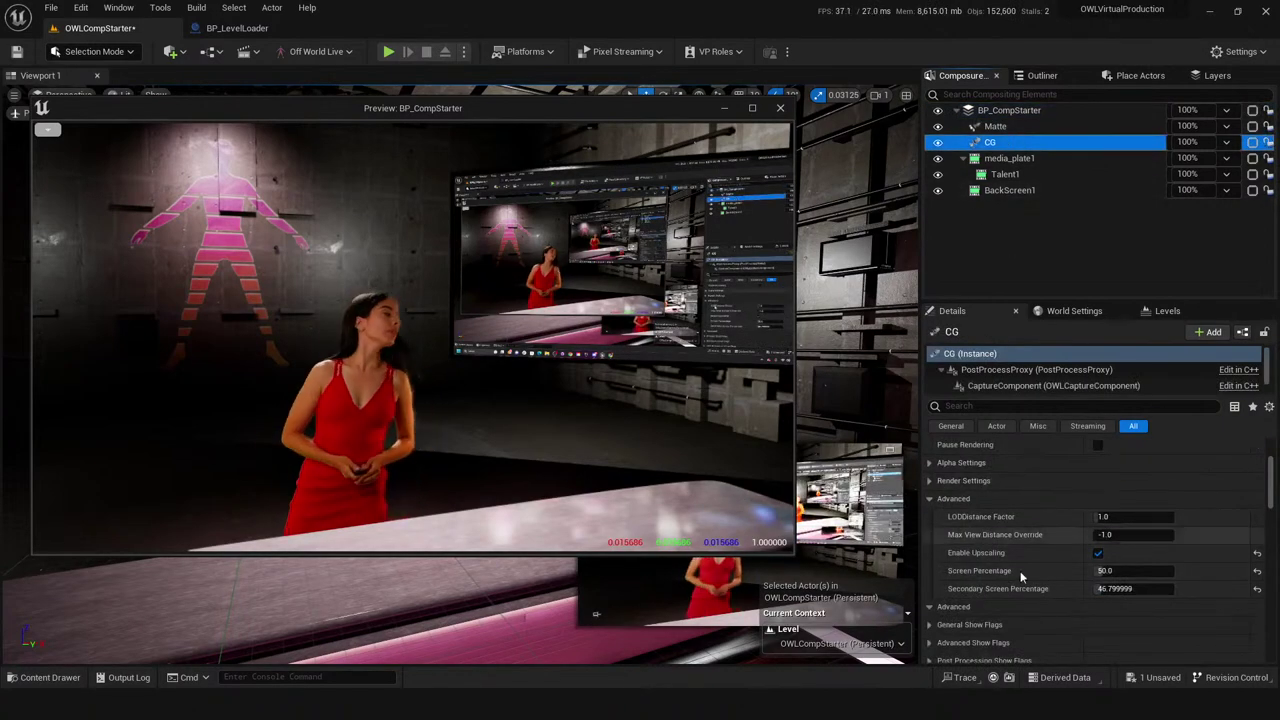
click(1115, 588)
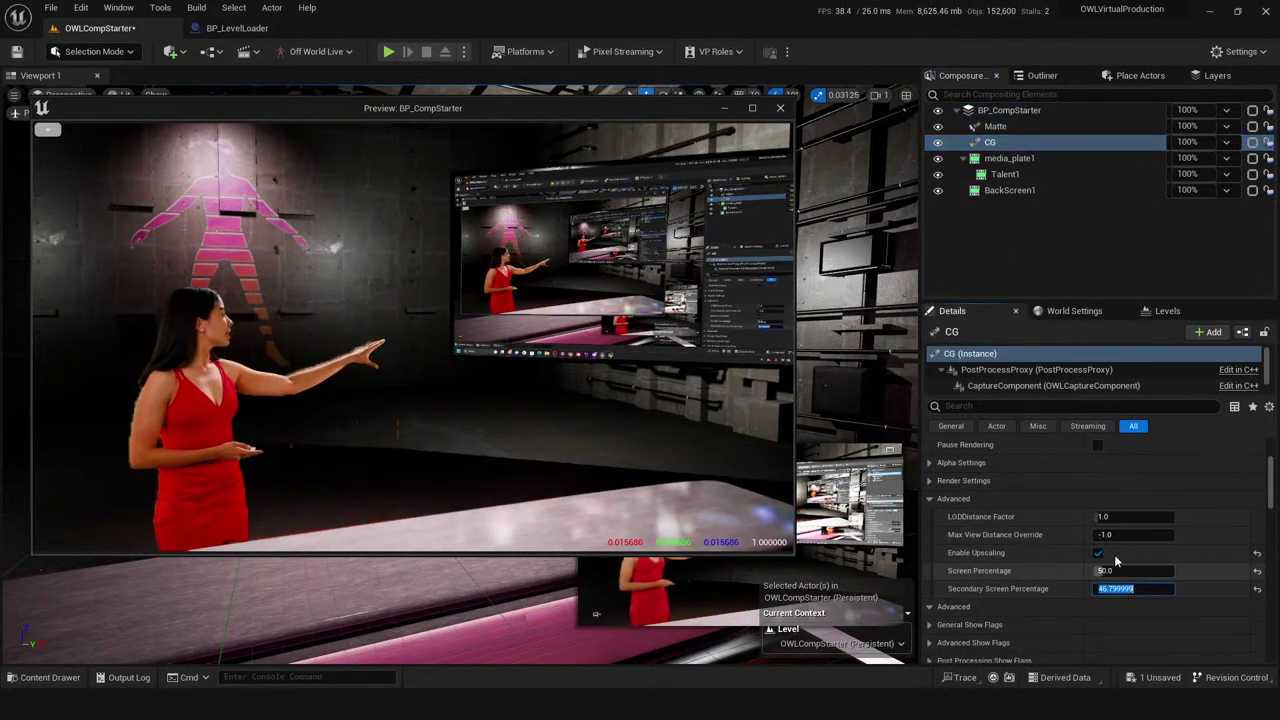
text(100.0)
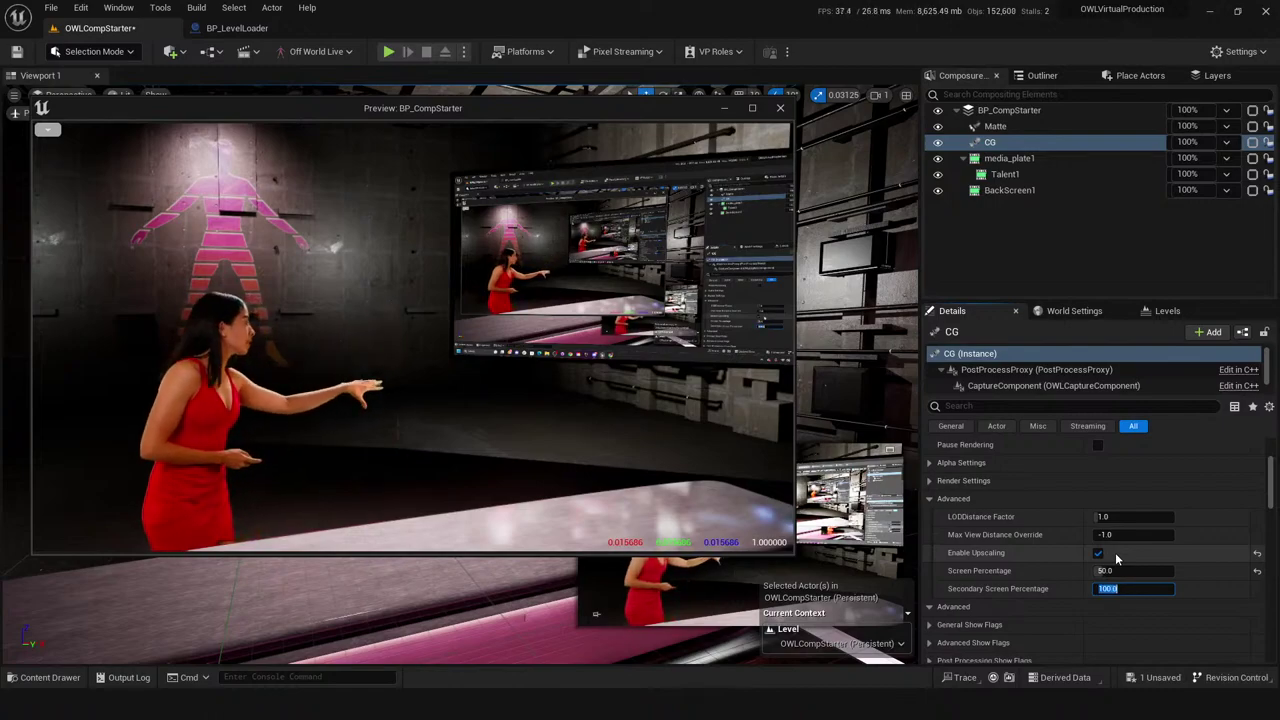
key(Return)
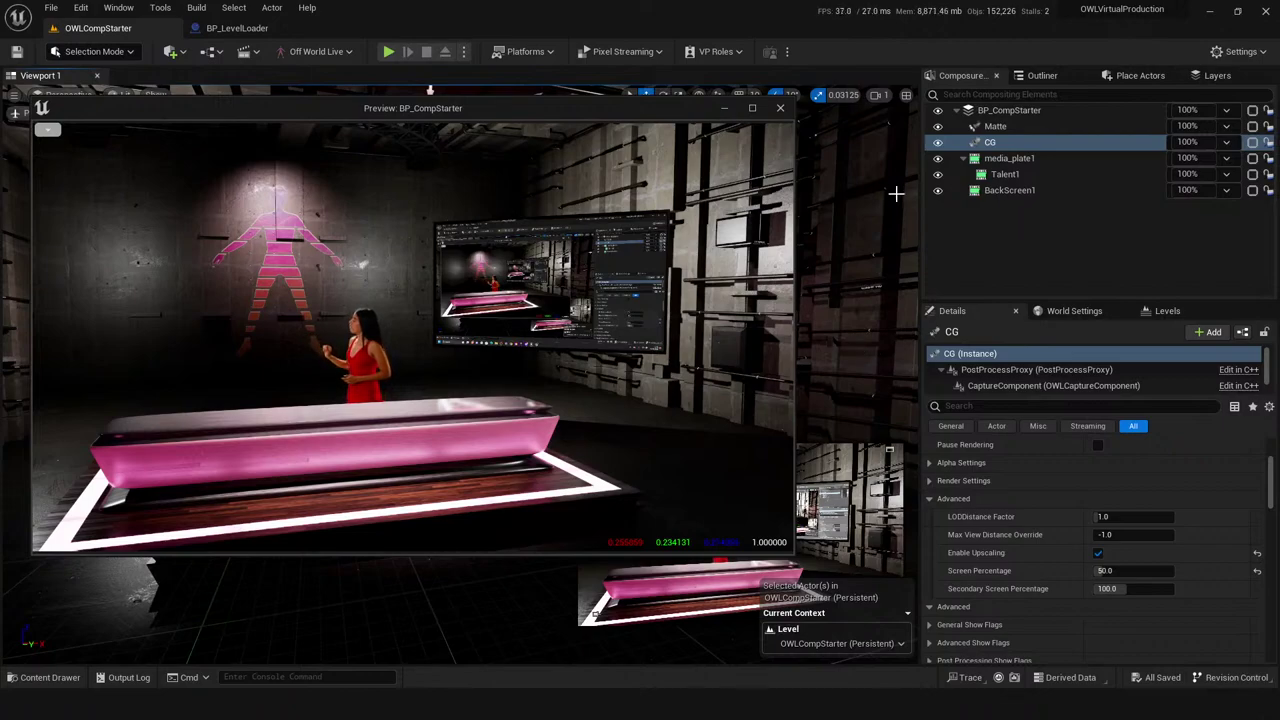
- Reframe the piloted camera on the desk, the talent and the wall screen
right_drag(877, 258, 885, 258)
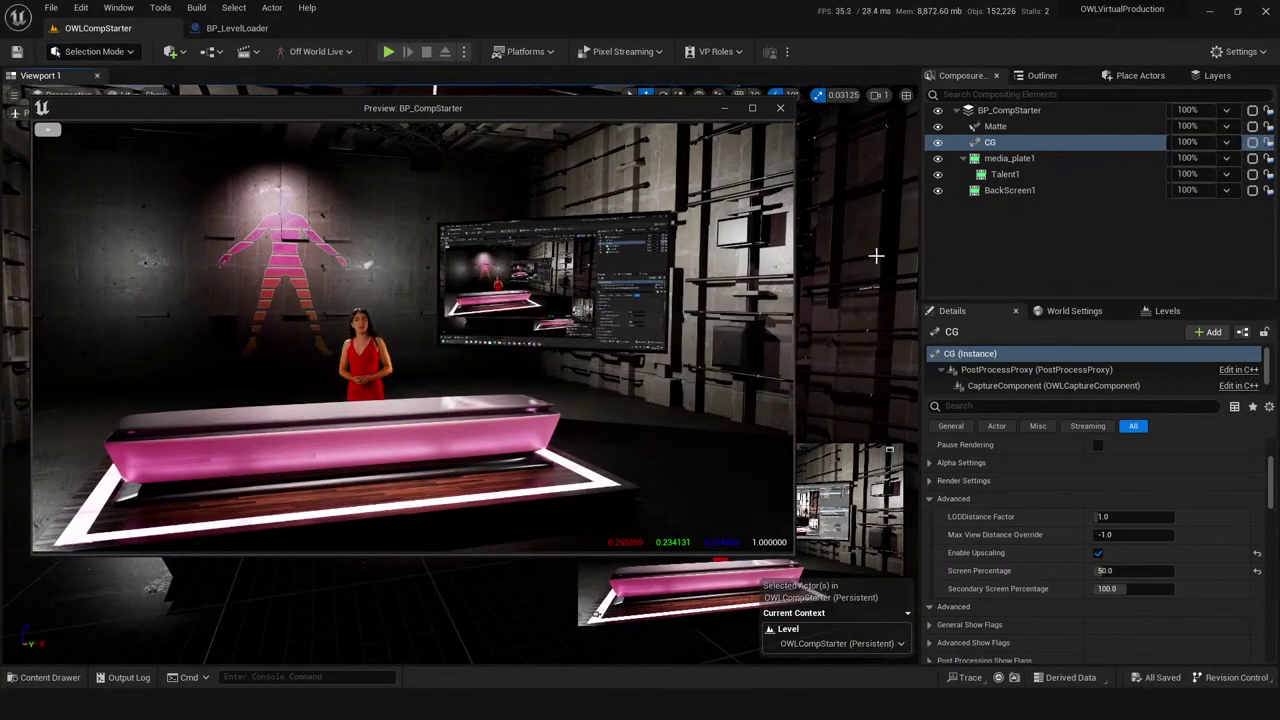
drag(876, 256, 816, 340)
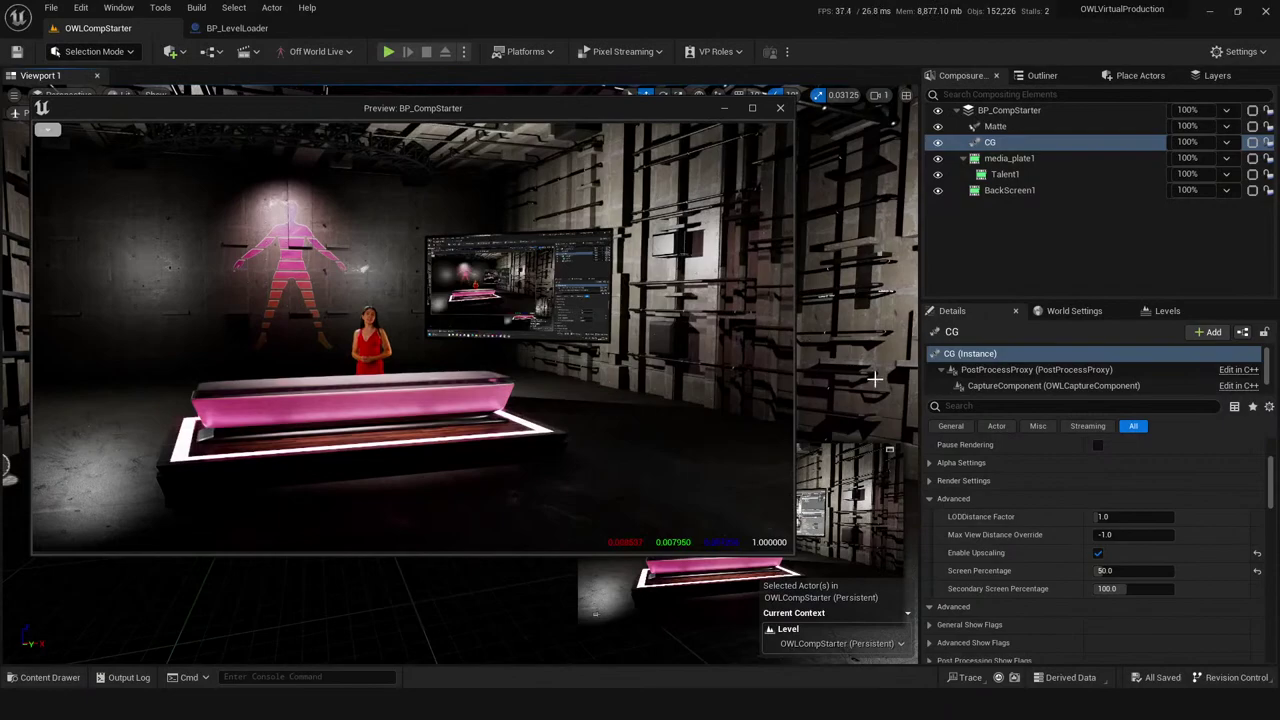
drag(858, 386, 858, 346)
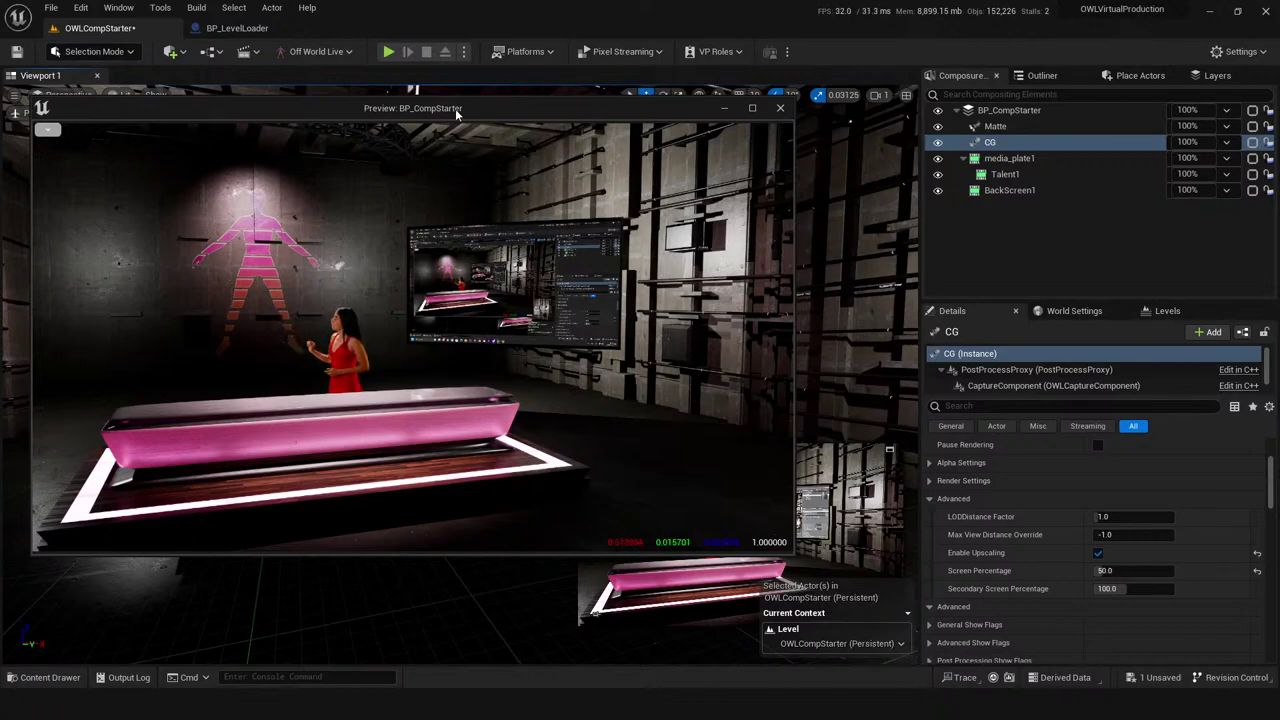
- Move the composite preview aside to compare it with the talent plane in the viewport, and close the separate preview window
drag(456, 113, 1221, 222)
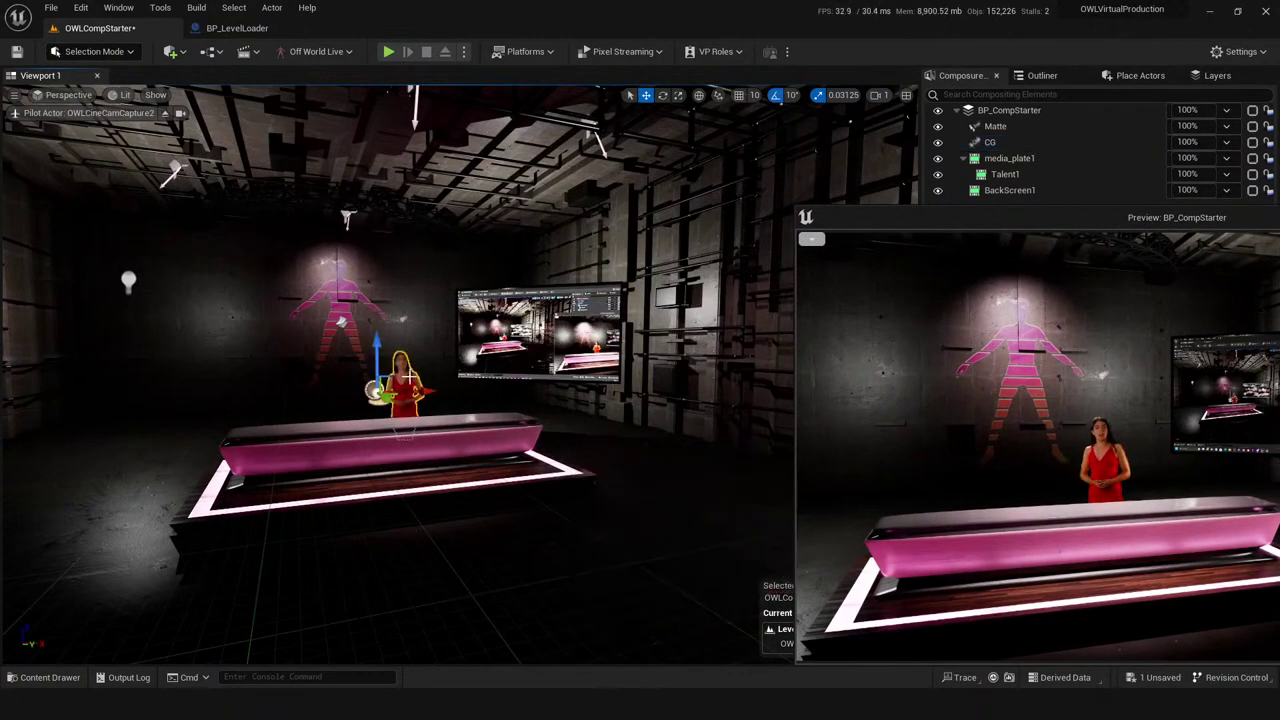
drag(1221, 222, 960, 179)
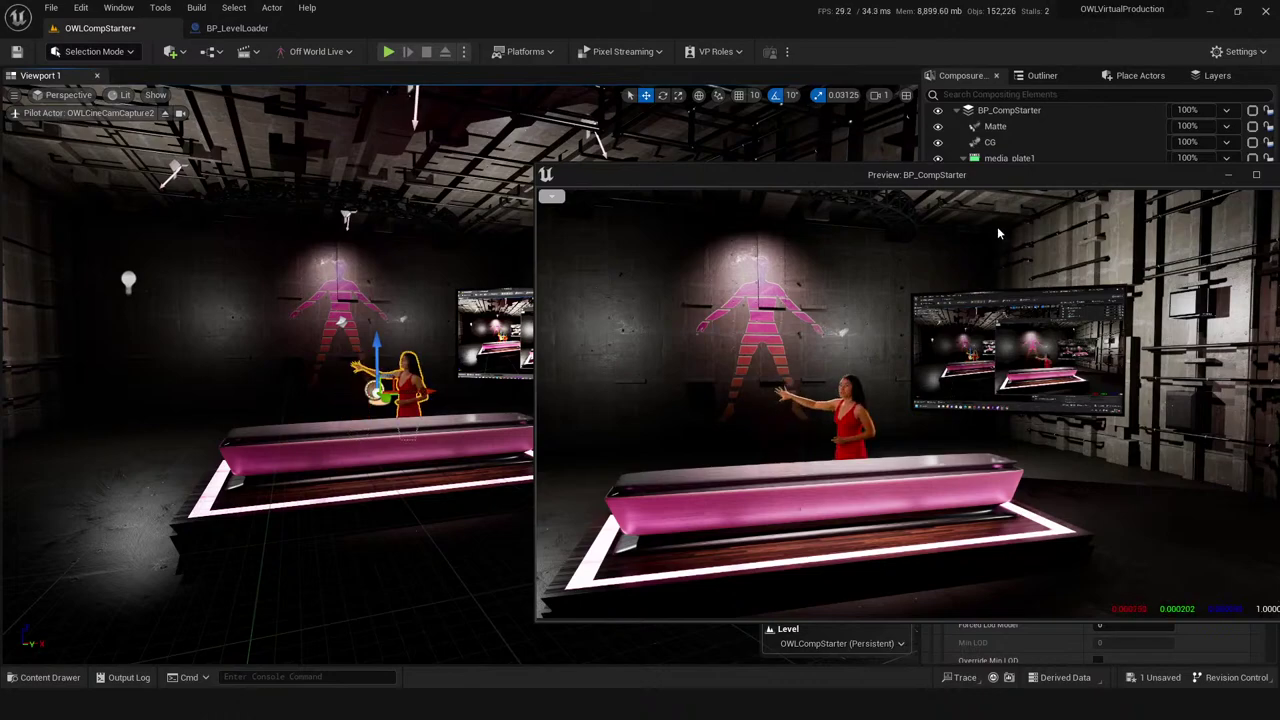
drag(1079, 174, 832, 140)
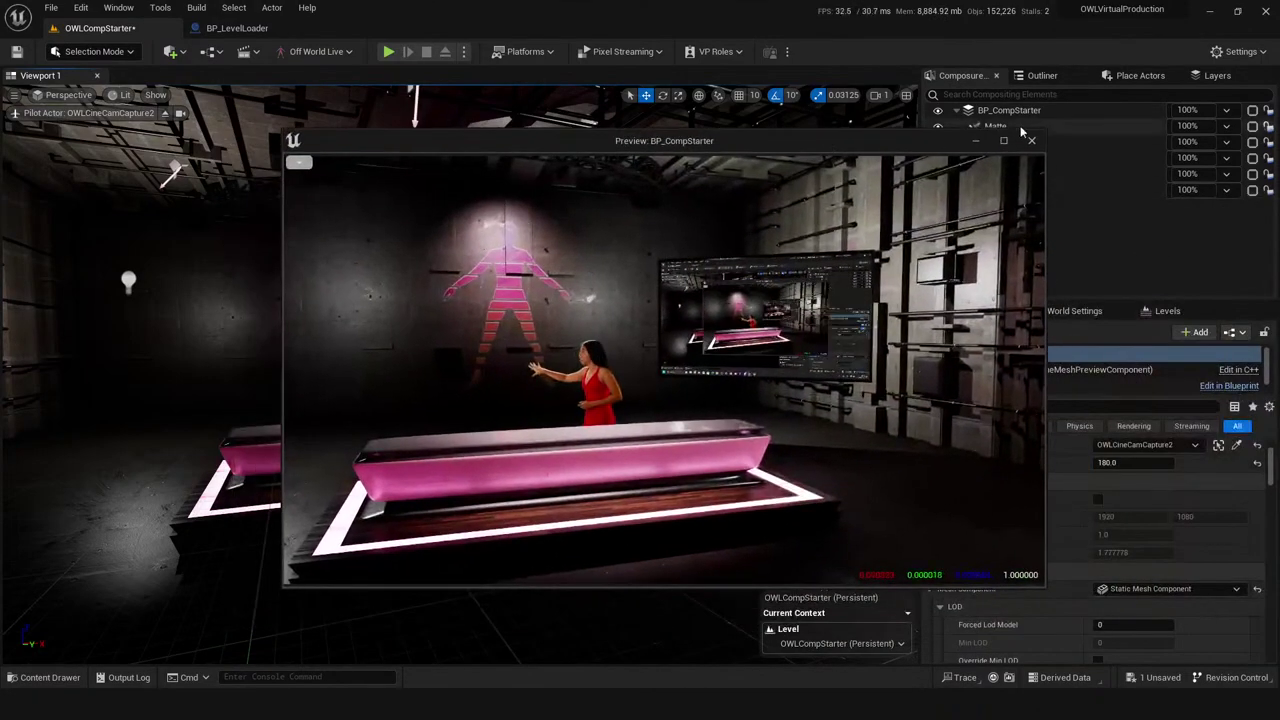
click(1031, 142)
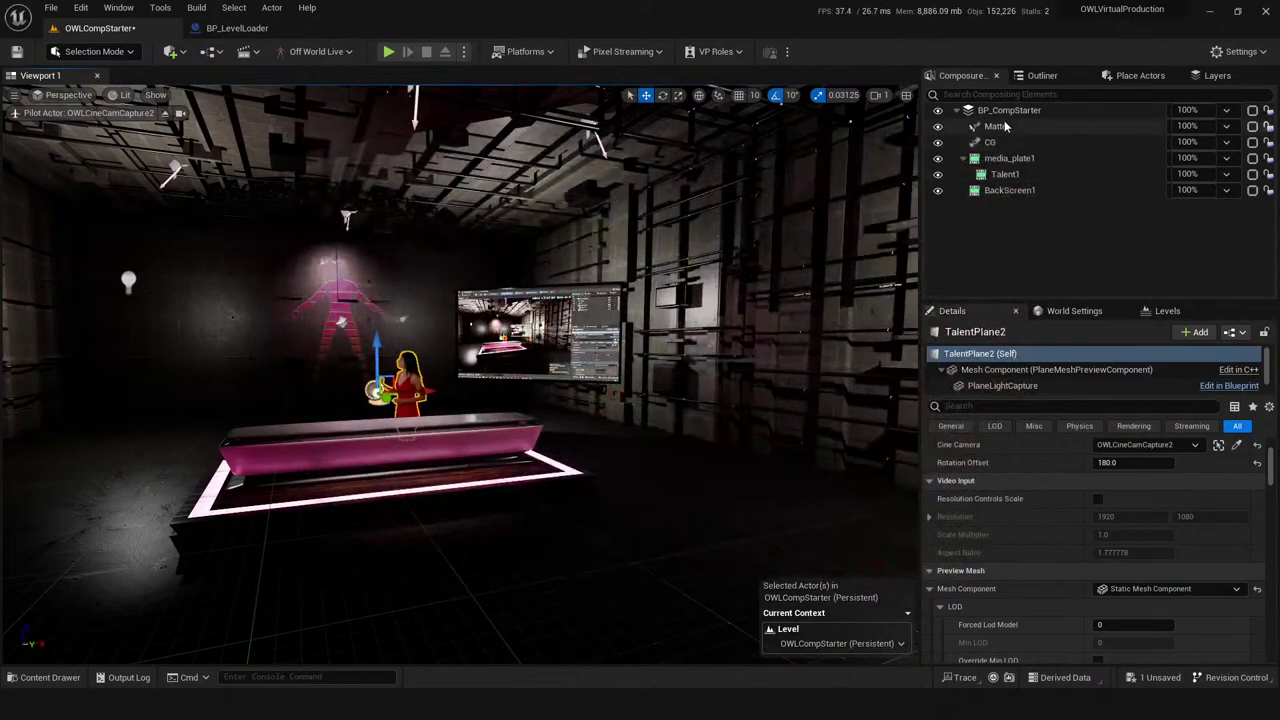
- With BP_CompStarter selected, bring the piloted OWLCineCamCapture2 closer to the desk, stop piloting it and save the level
click(1060, 110)
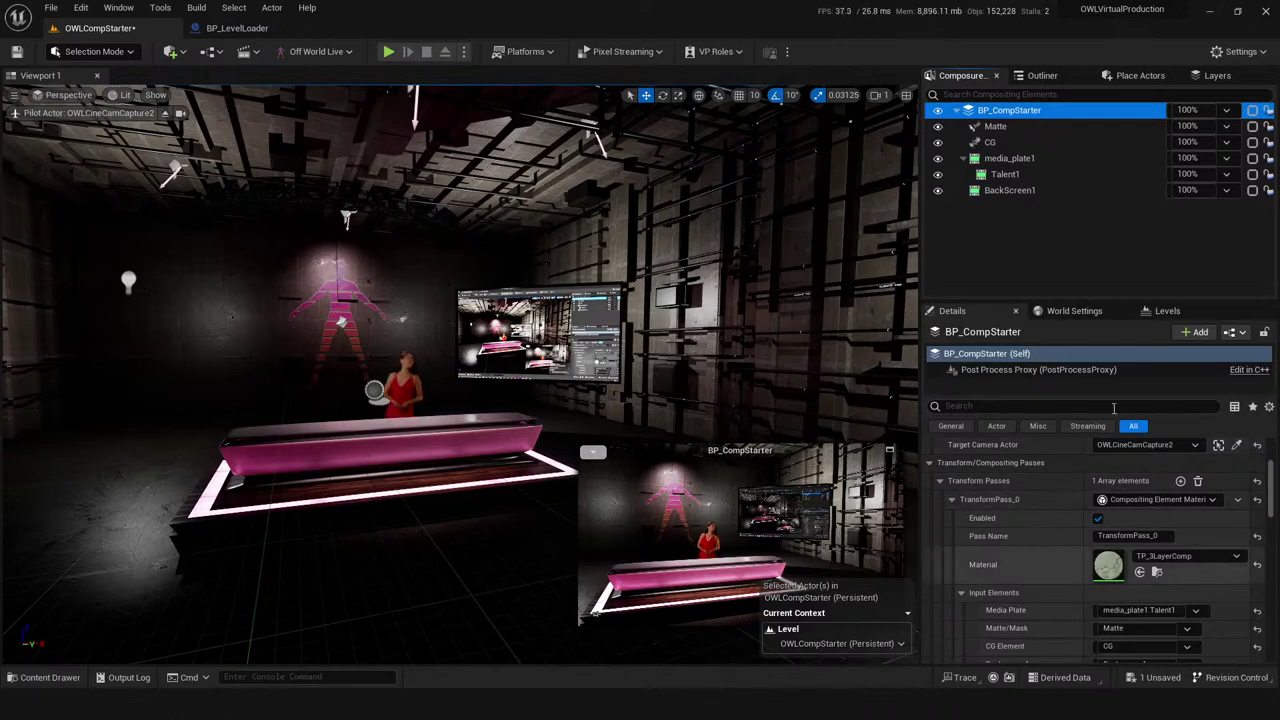
scroll(1035, 562, down, 1)
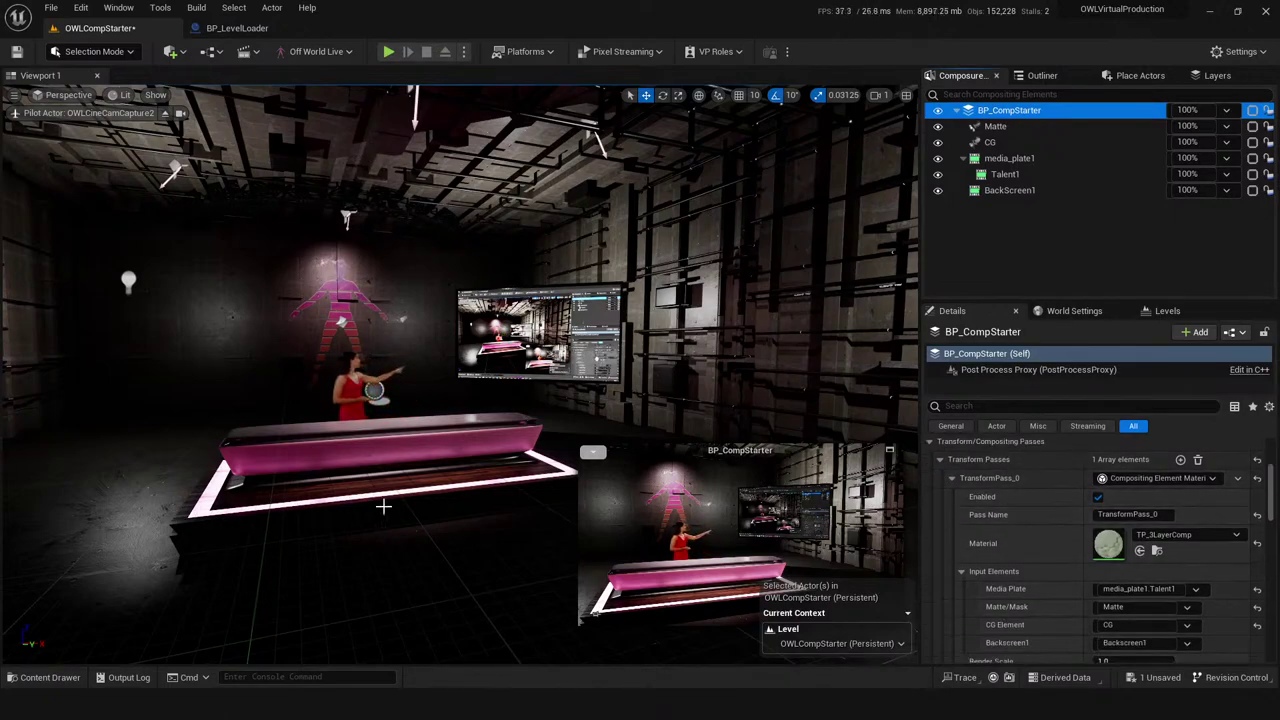
mouse_move(470, 472)
mouse_down()
mouse_move(450, 440)
mouse_move(470, 472)
mouse_up()
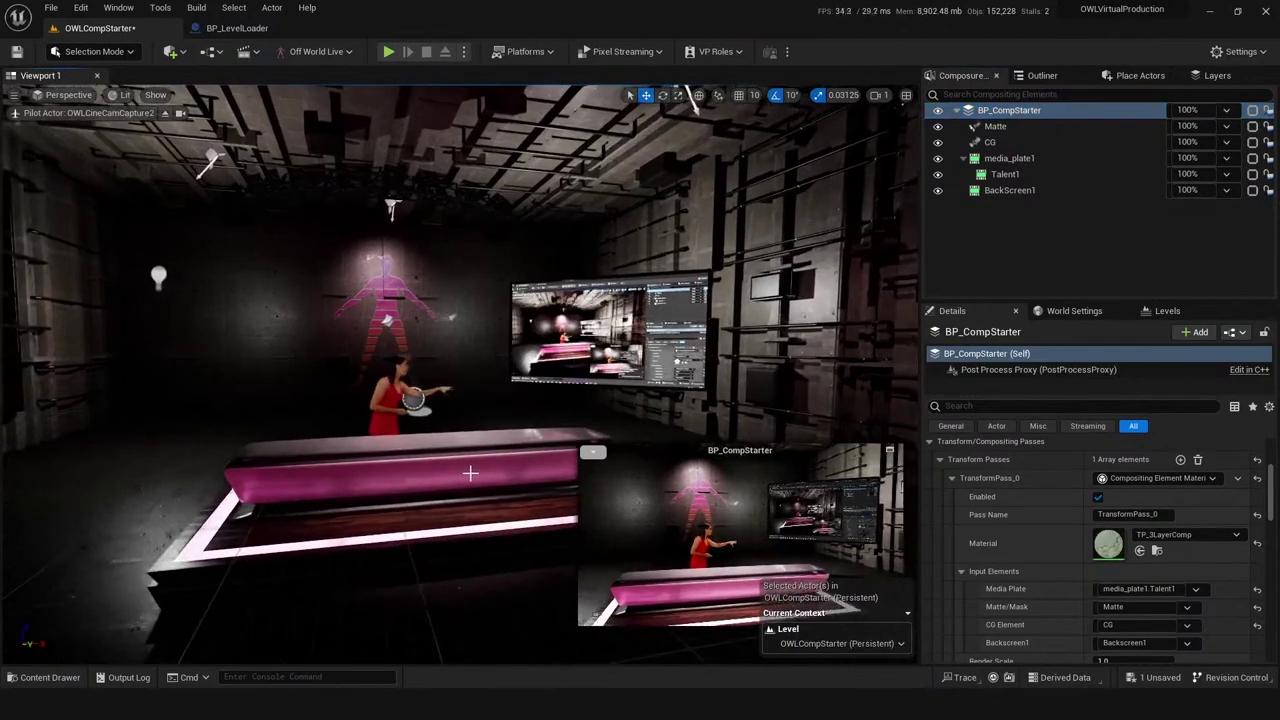
key(ctrl+space)
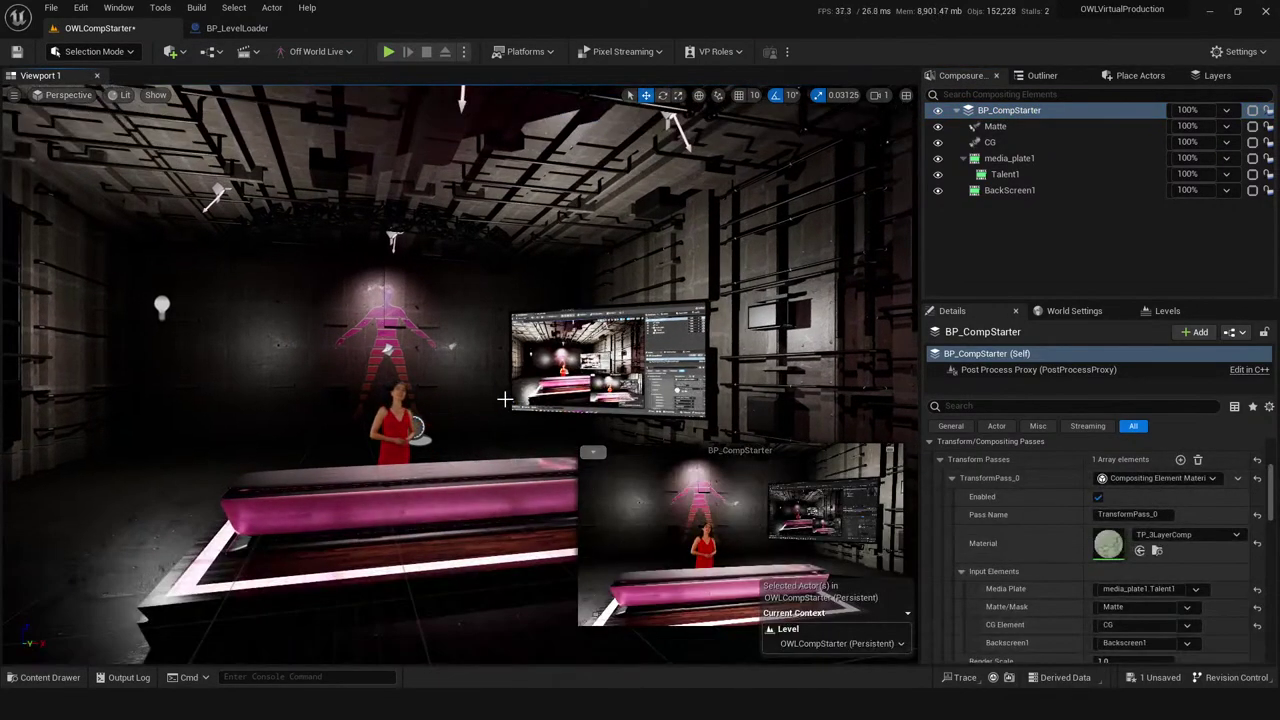
right_drag(487, 384, 487, 384)
key(ctrl+s)
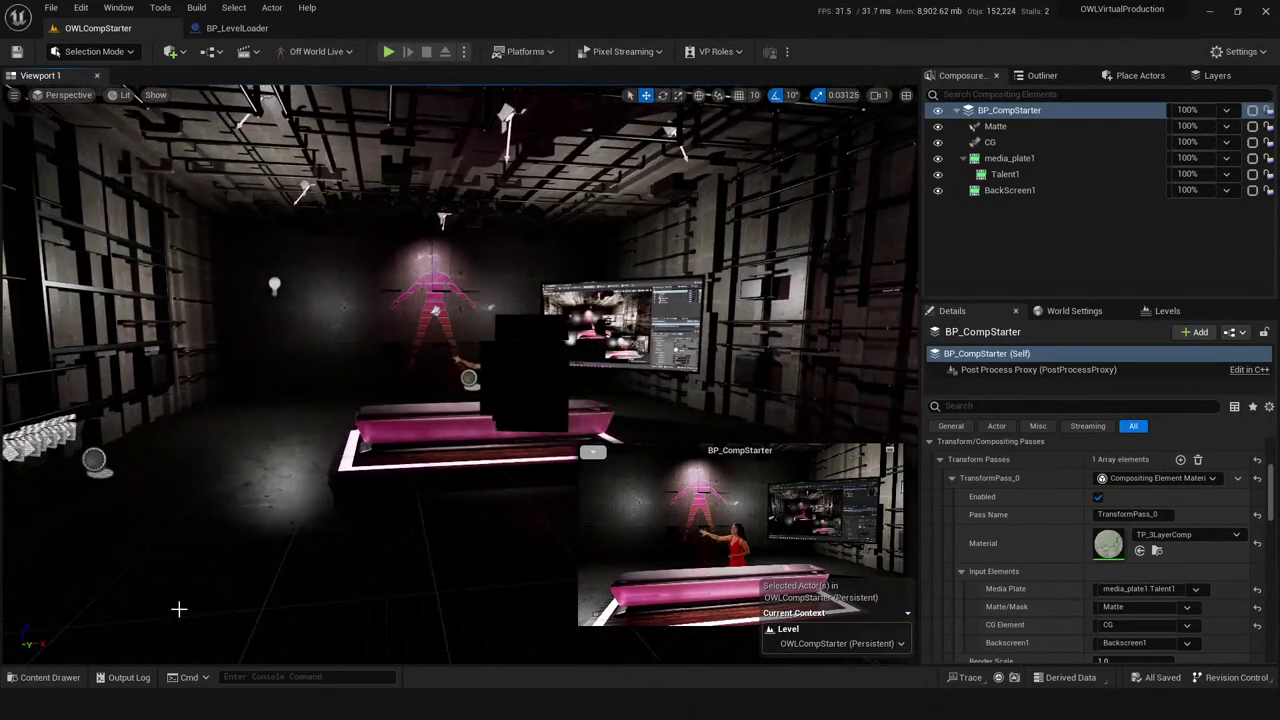
- Select BP_LevelLoader, review its Level array and test the level in play mode, ending the play session
click(95, 460)
right_drag(296, 544, 296, 544)
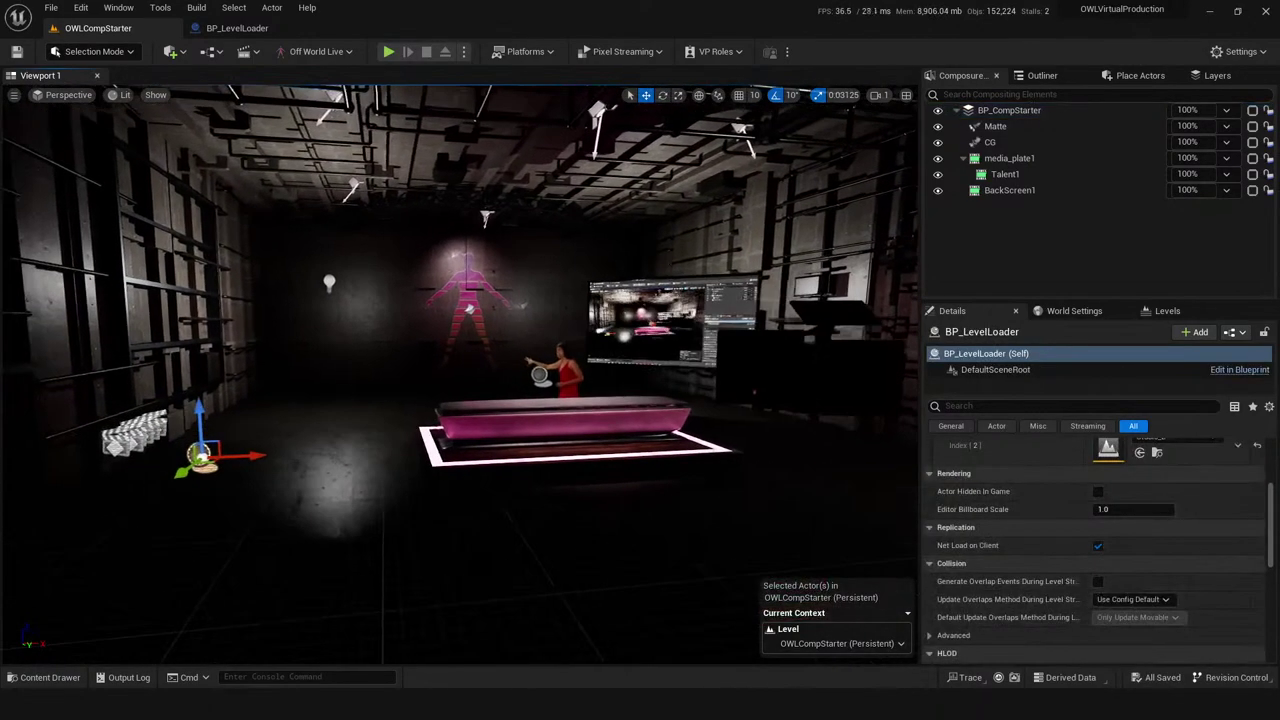
scroll(1037, 532, up, 5)
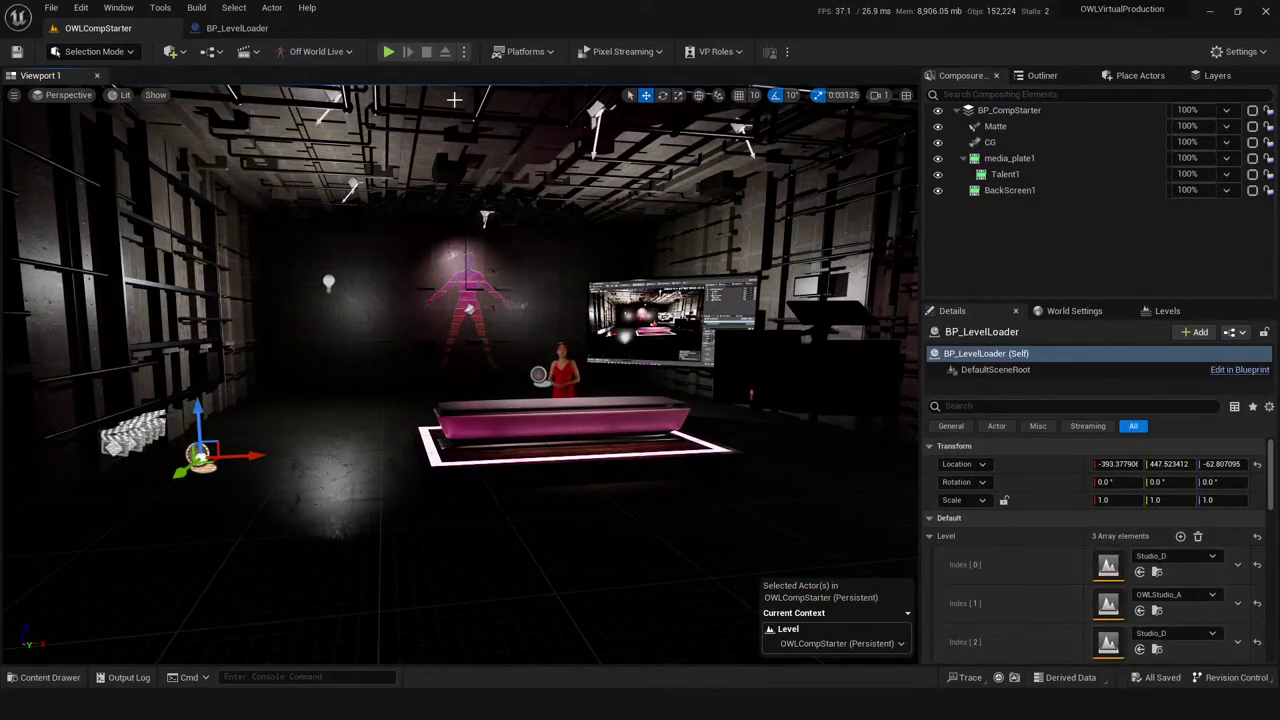
click(389, 52)
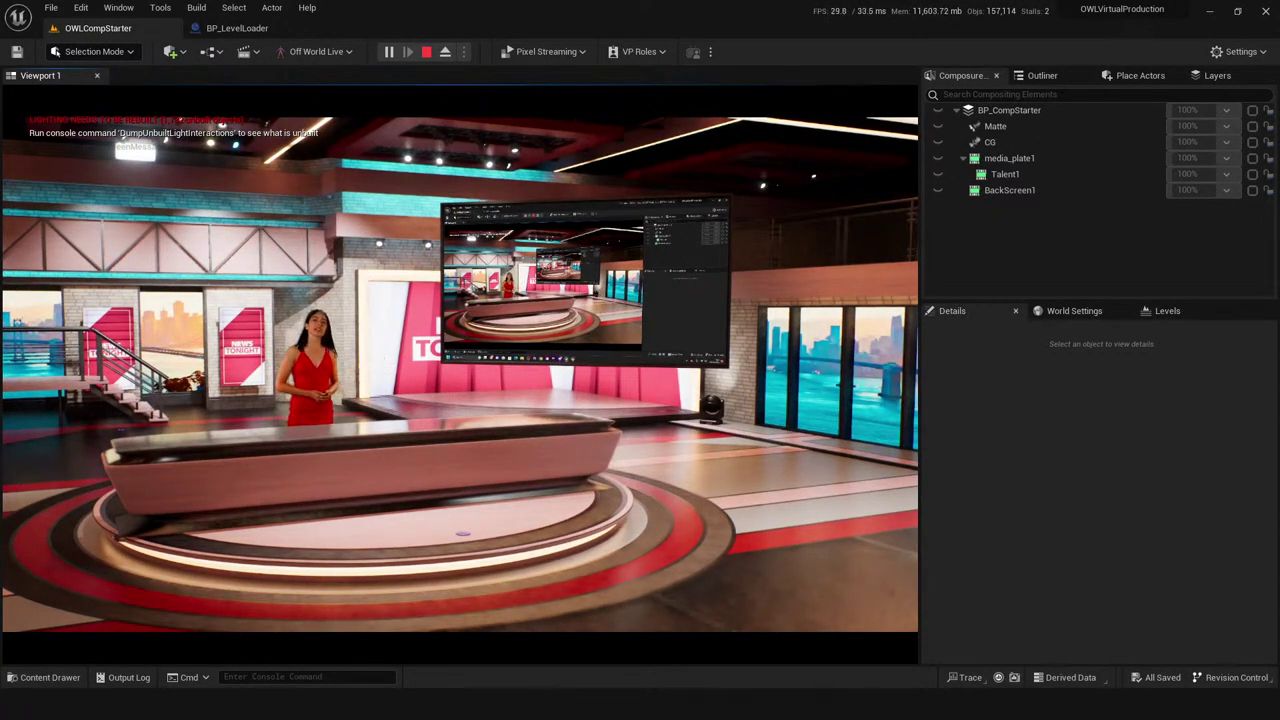
key(Escape)
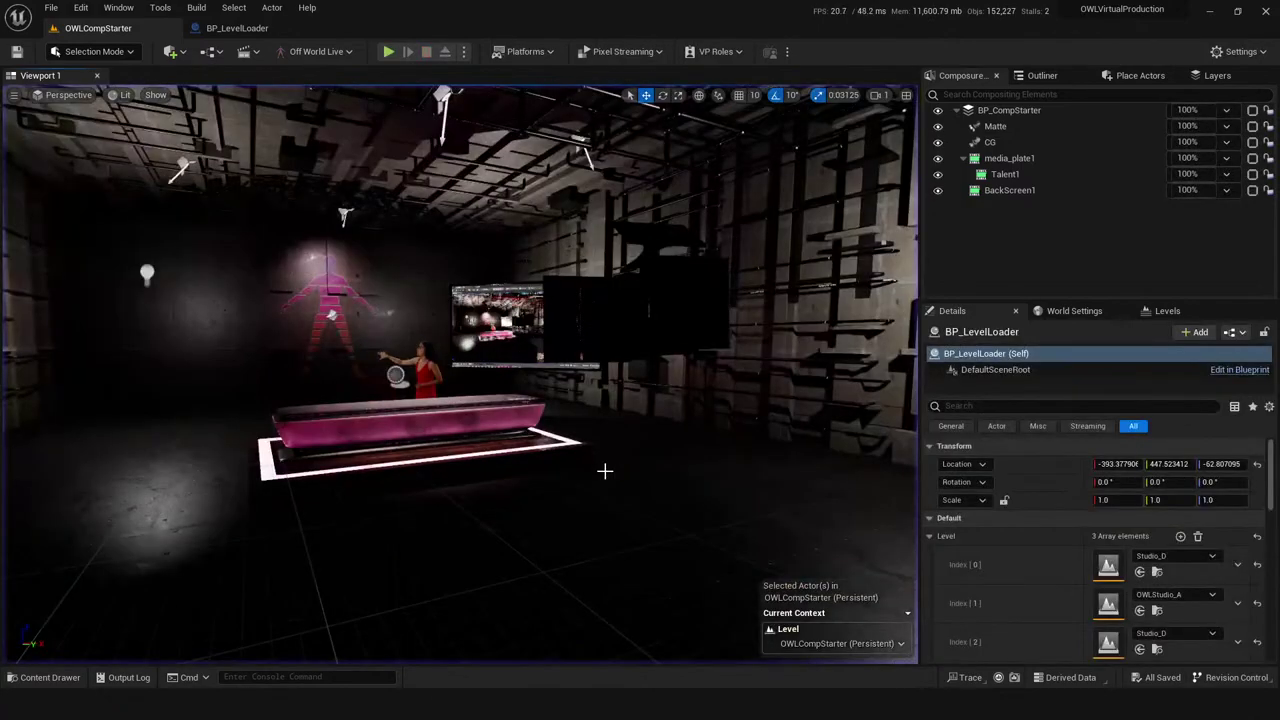
- Inspect the CompIdle level sequence actor beside the desk area, and reselect BP_LevelLoader
right_drag(561, 410, 561, 410)
right_drag(496, 483, 496, 483)
right_drag(192, 423, 192, 423)
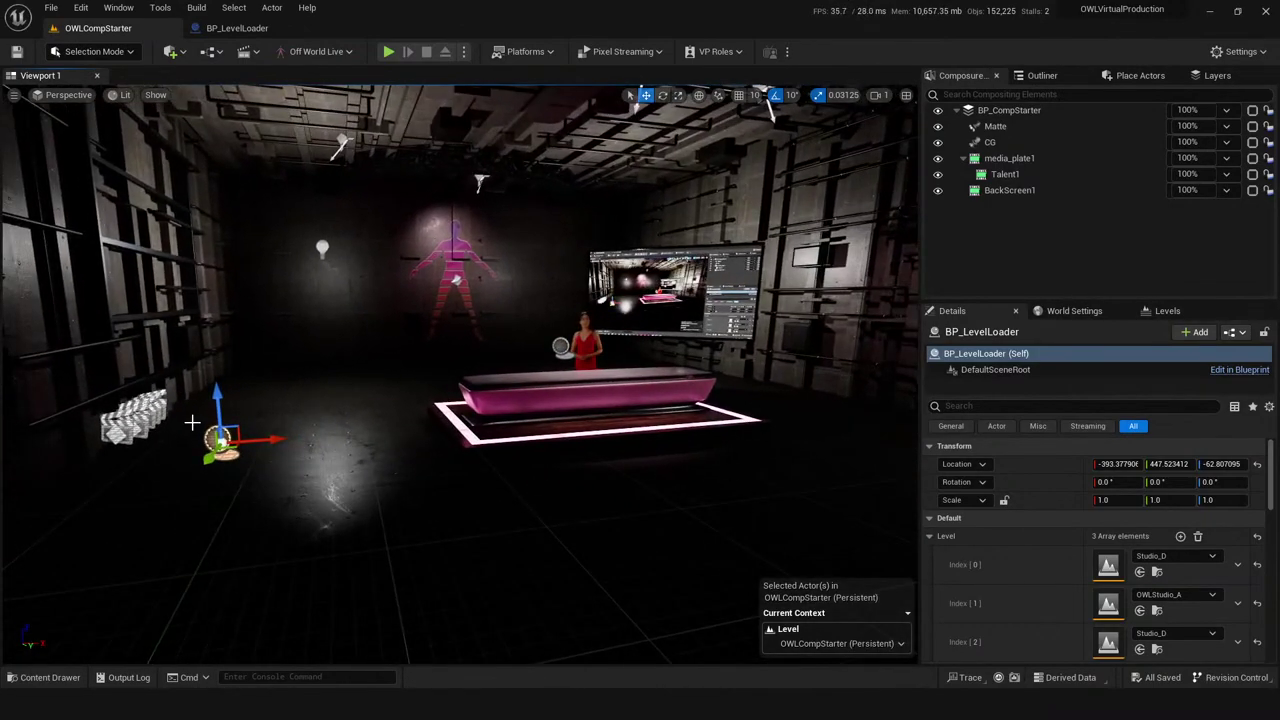
click(145, 430)
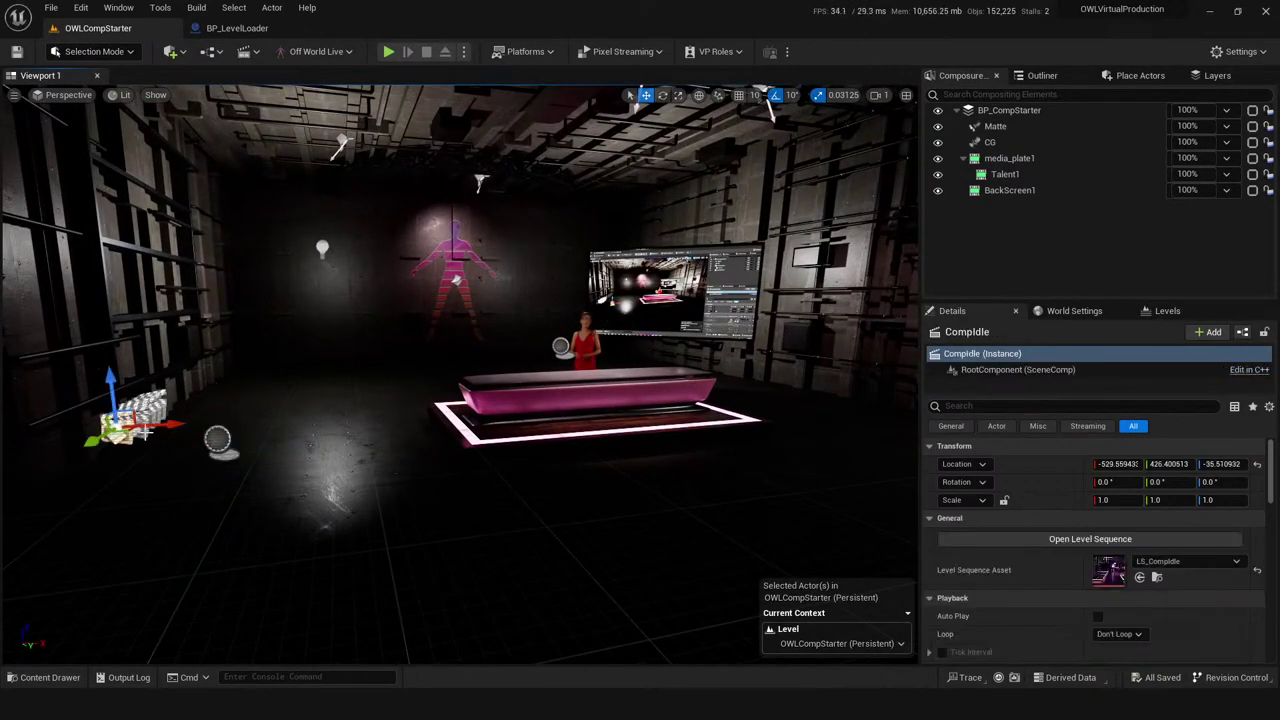
click(216, 440)
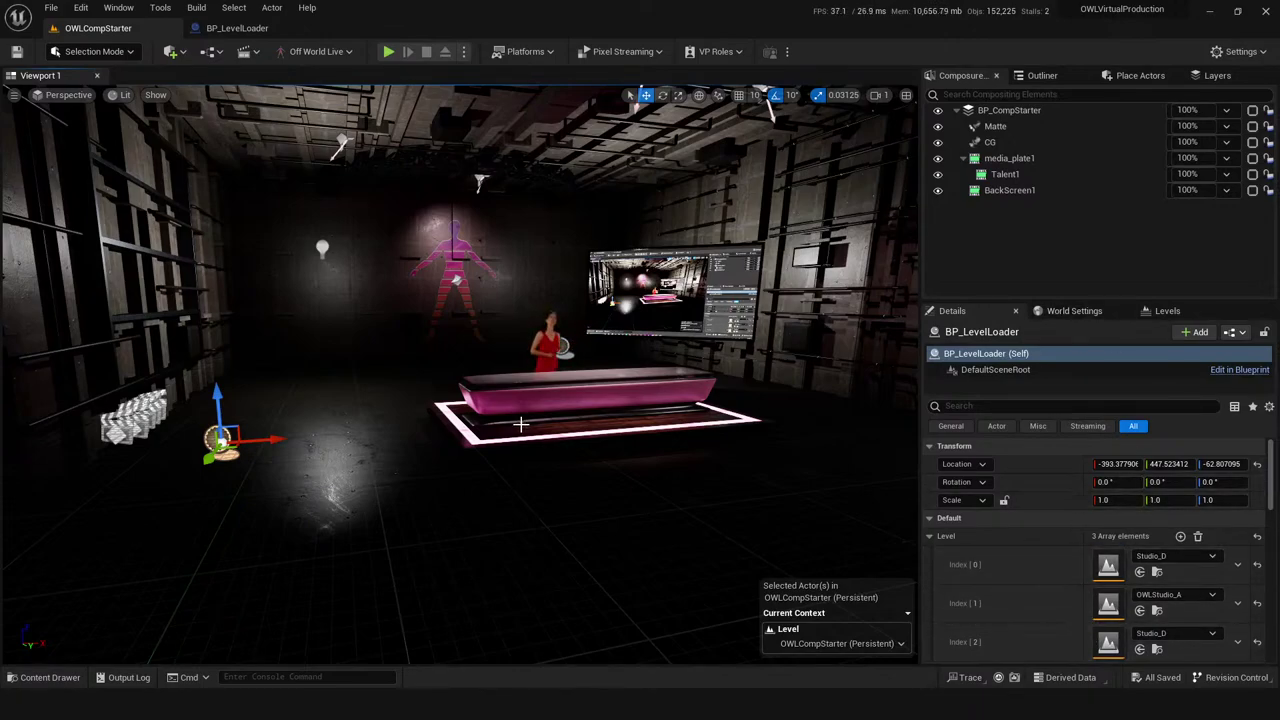
- Look over the studio set, desk and wall screen from several angles and save the level
right_drag(553, 465, 553, 465)
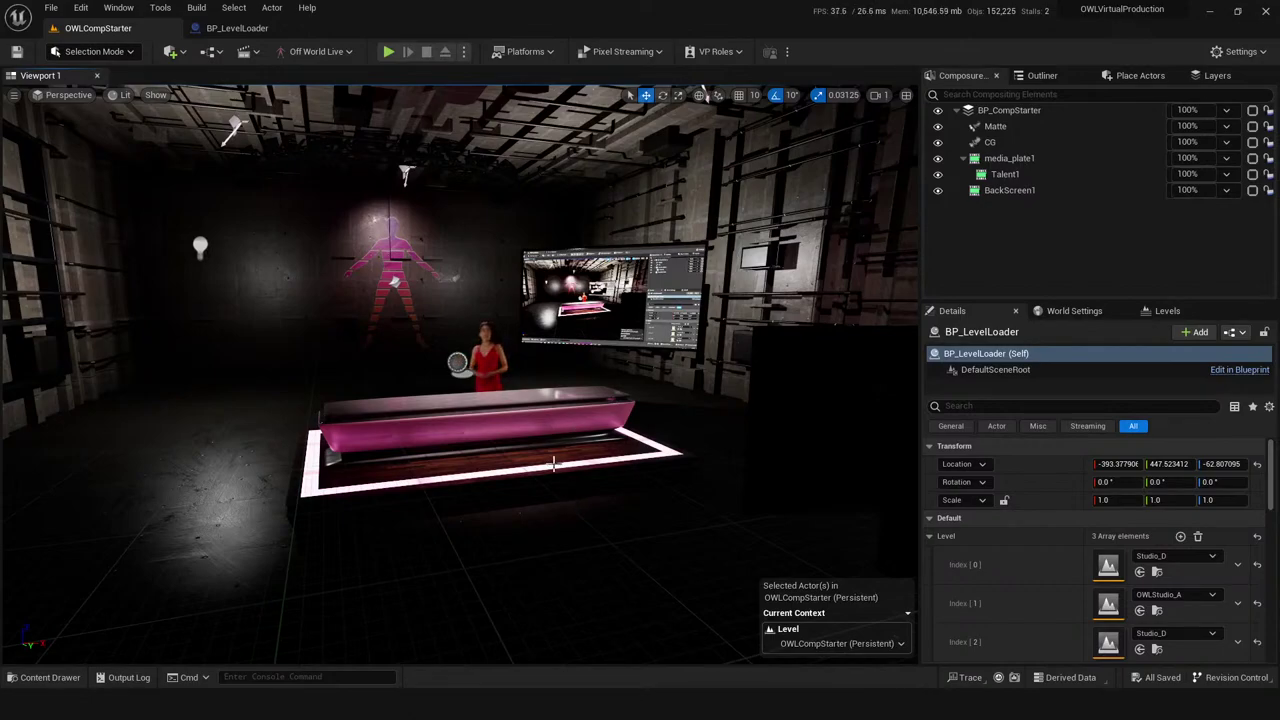
right_drag(545, 442, 545, 442)
right_drag(627, 445, 516, 440)
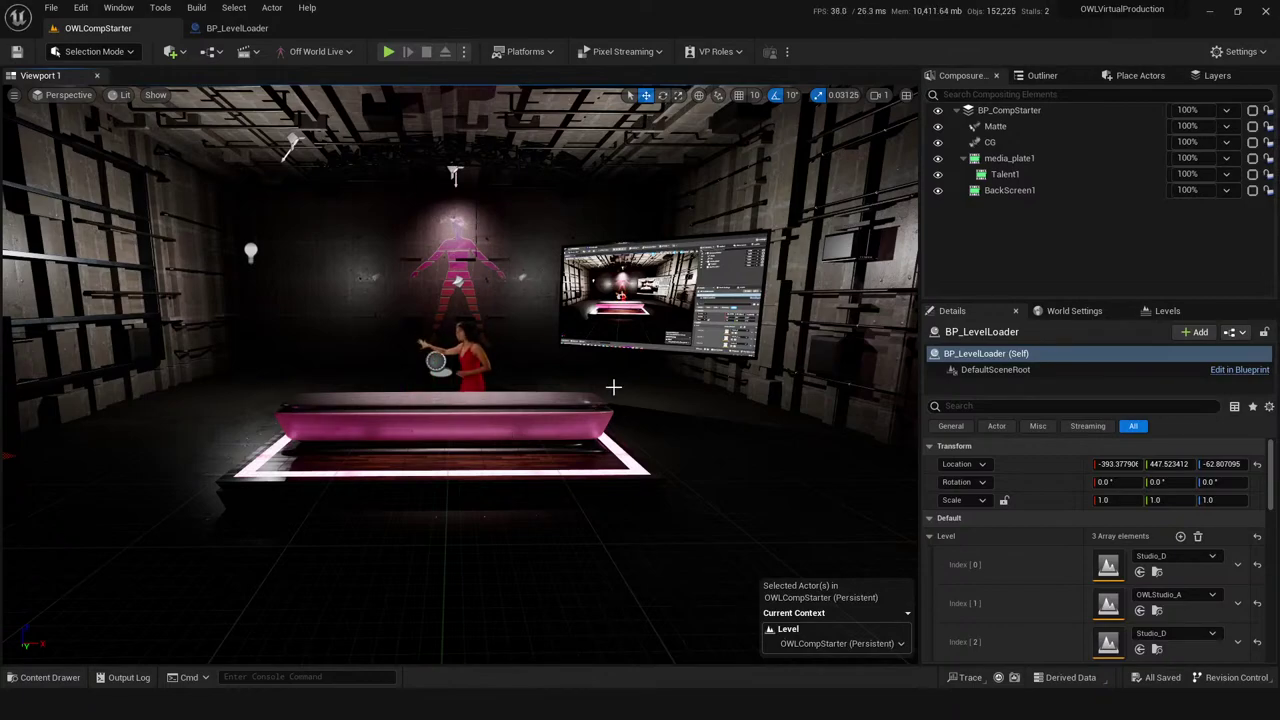
mouse_move(678, 473)
right_down()
mouse_move(660, 470)
mouse_move(700, 475)
mouse_move(688, 469)
right_up()
right_drag(551, 477, 557, 452)
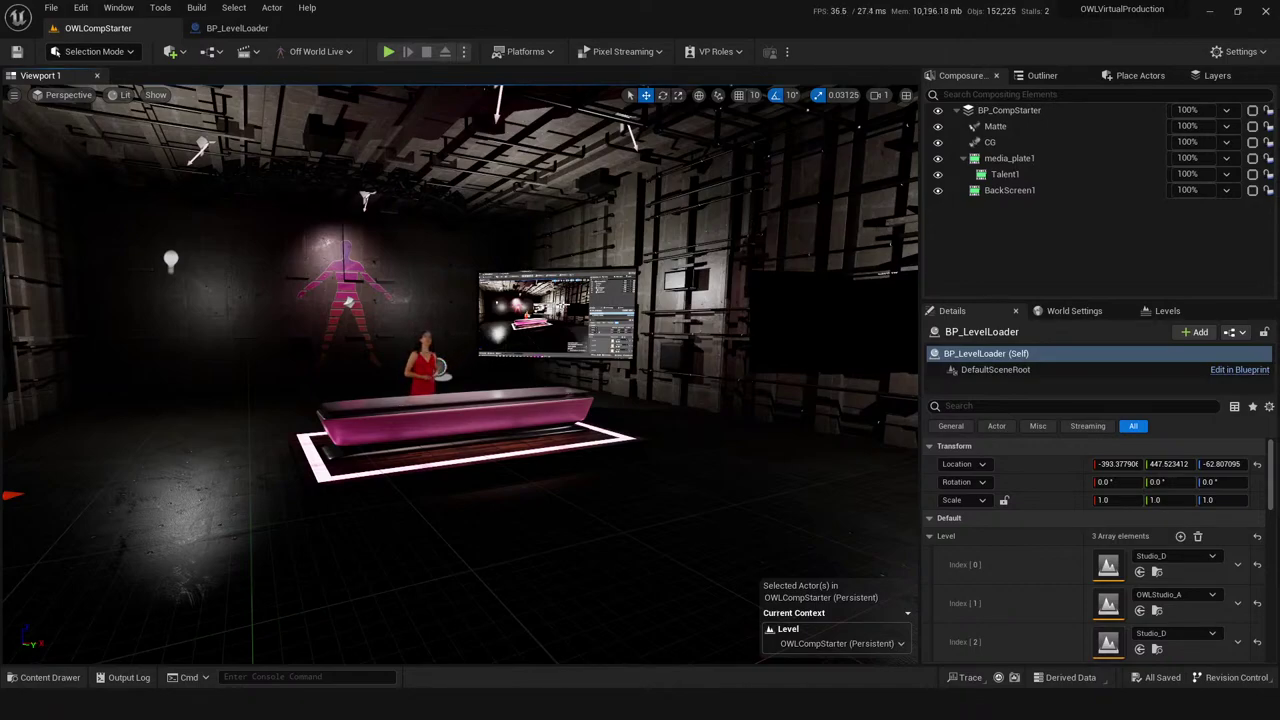
mouse_move(591, 487)
right_down()
mouse_move(560, 480)
mouse_move(600, 491)
mouse_move(630, 480)
mouse_move(600, 497)
right_up()
key(ctrl+s)
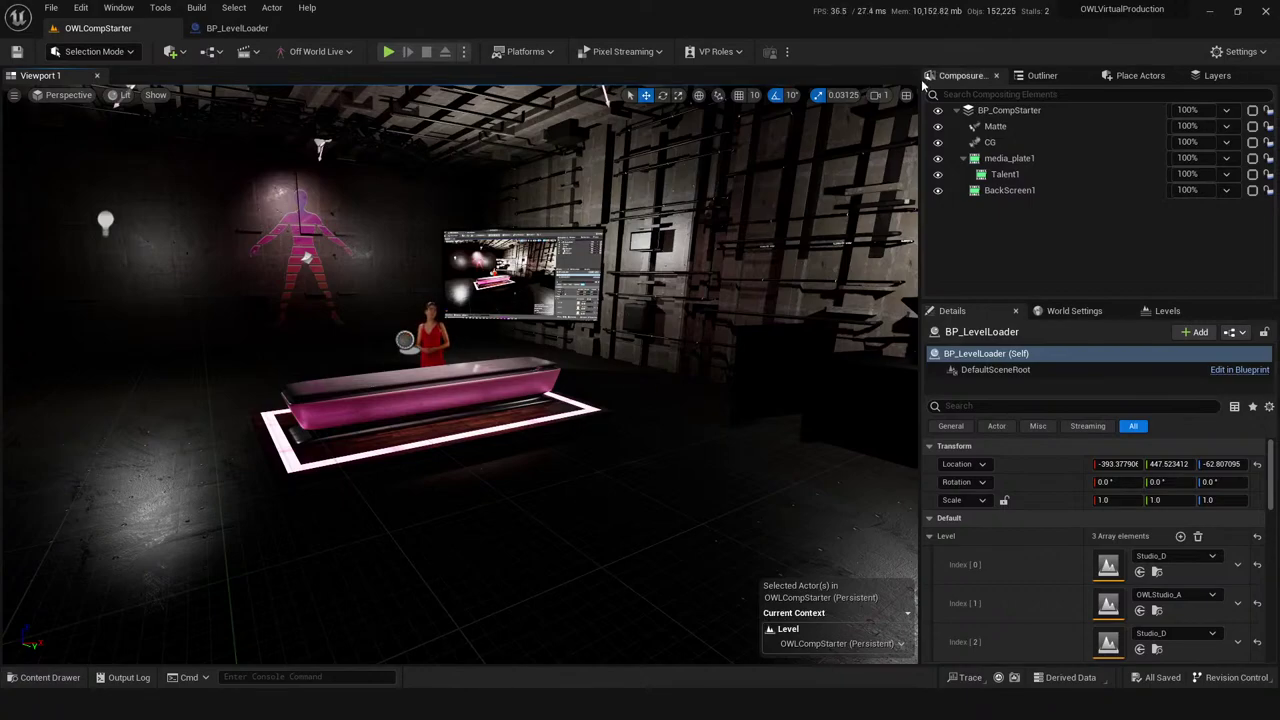
- Turn off rendering of the CG and Matte layers to compare editor performance
click(1000, 142)
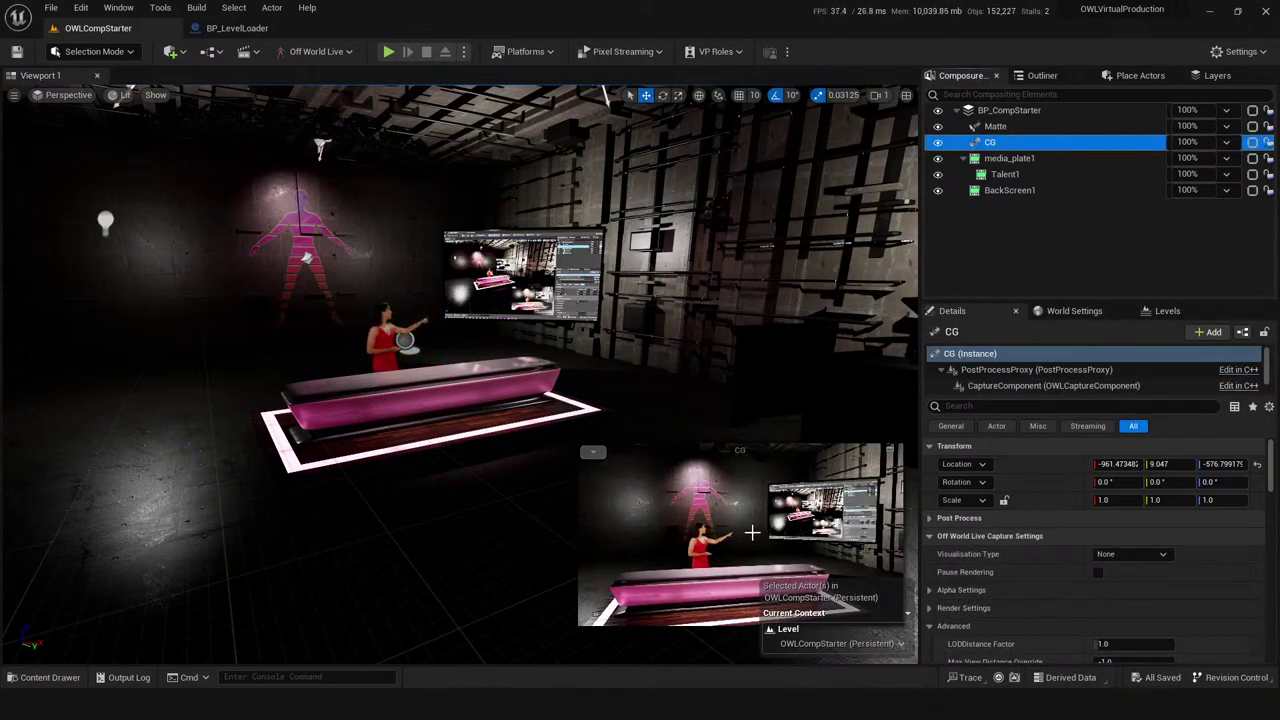
click(937, 142)
click(793, 252)
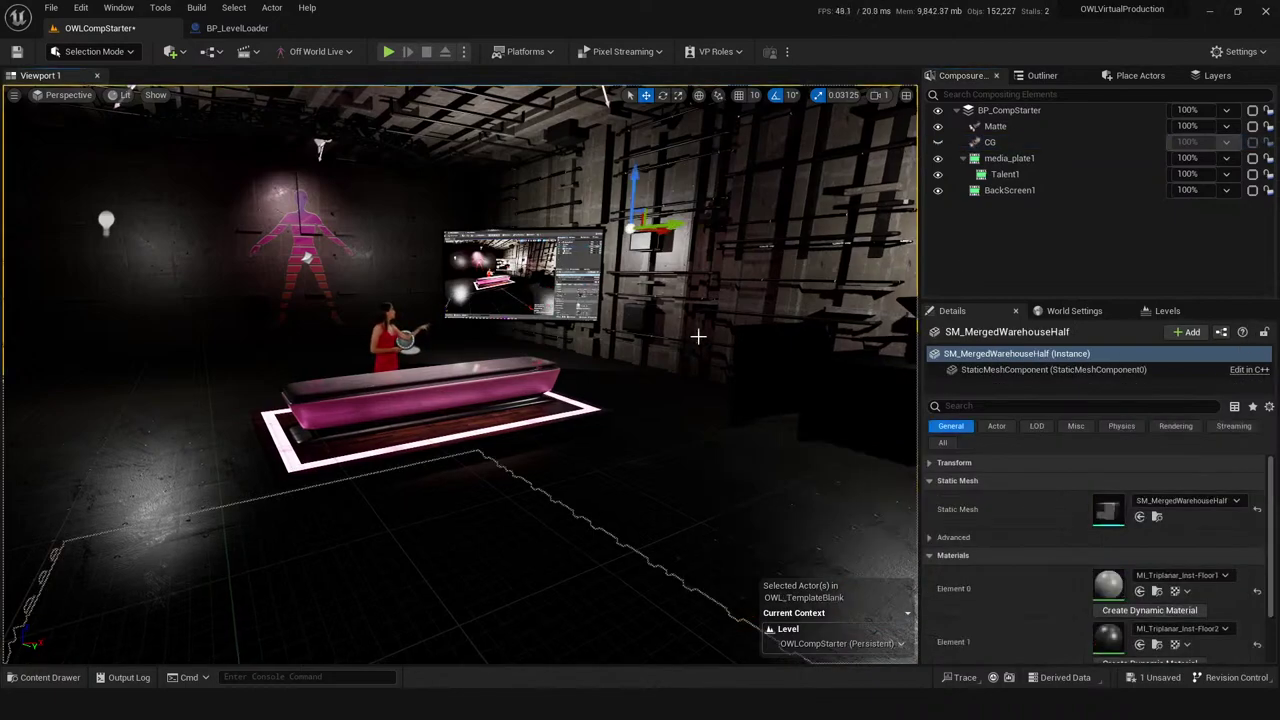
click(938, 126)
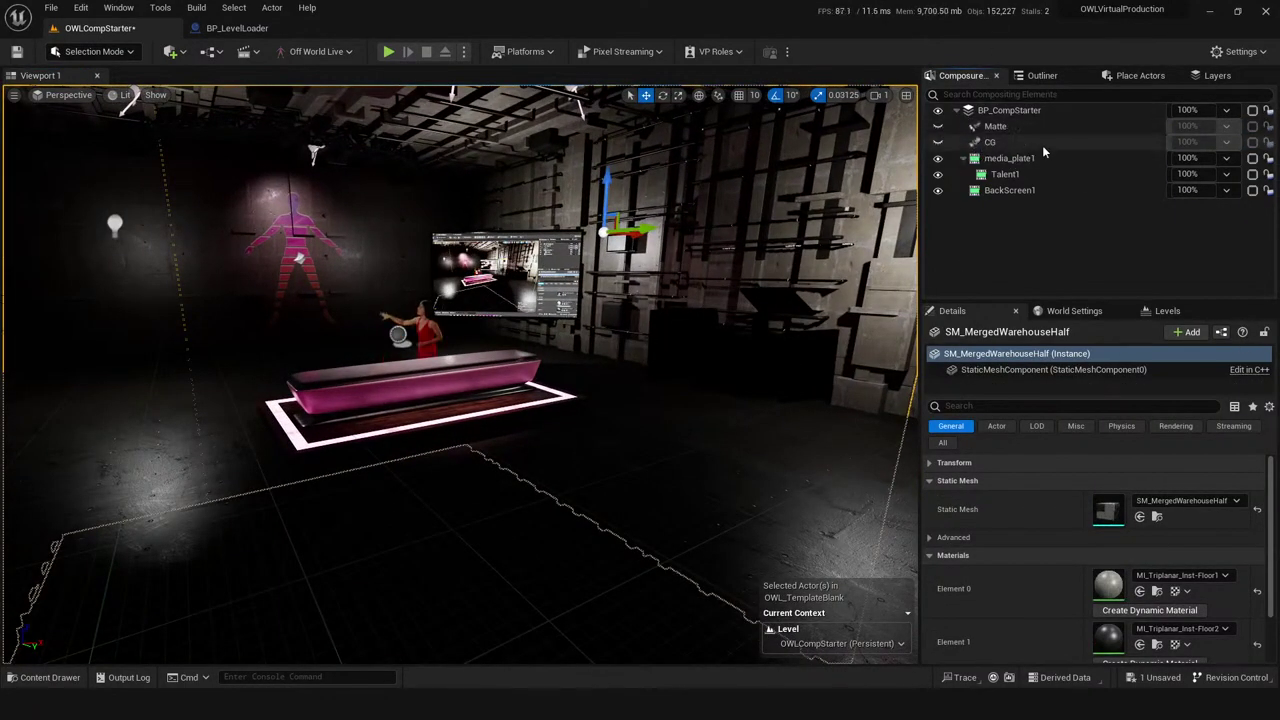
scroll(632, 490, up, 5)
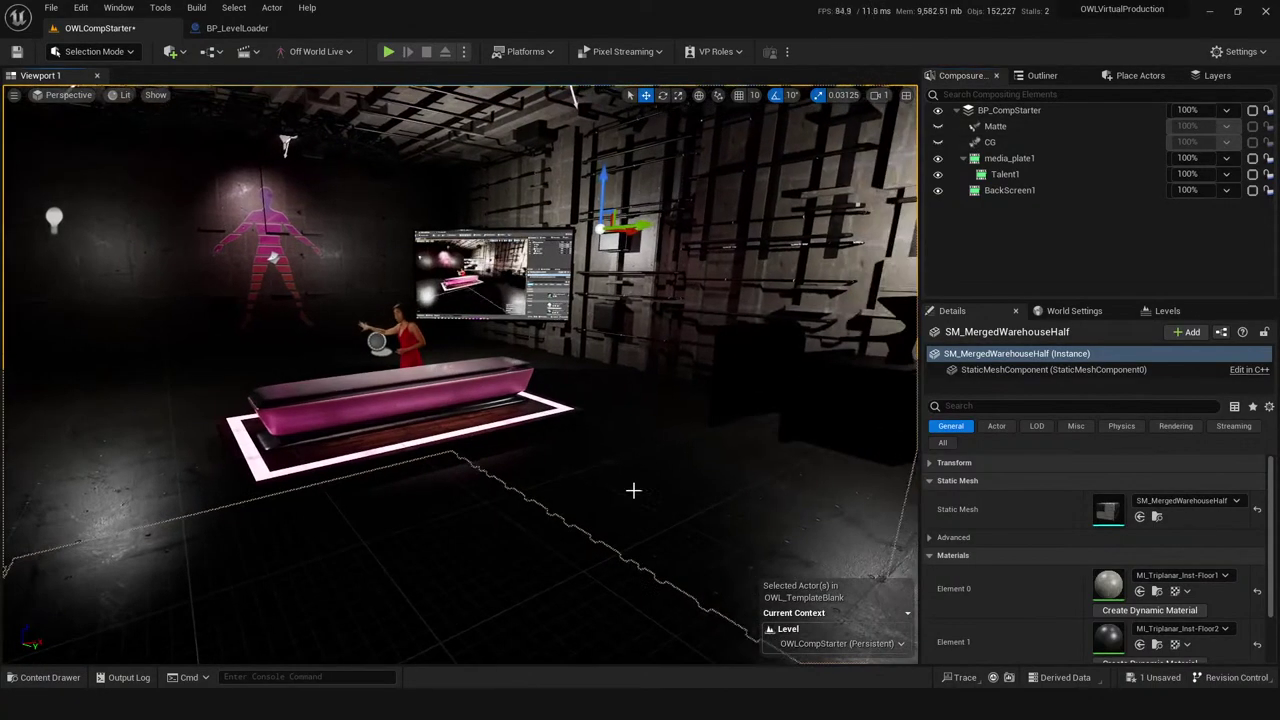
- Turn rendering of the CG and Matte layers back on and select the CG layer
click(938, 141)
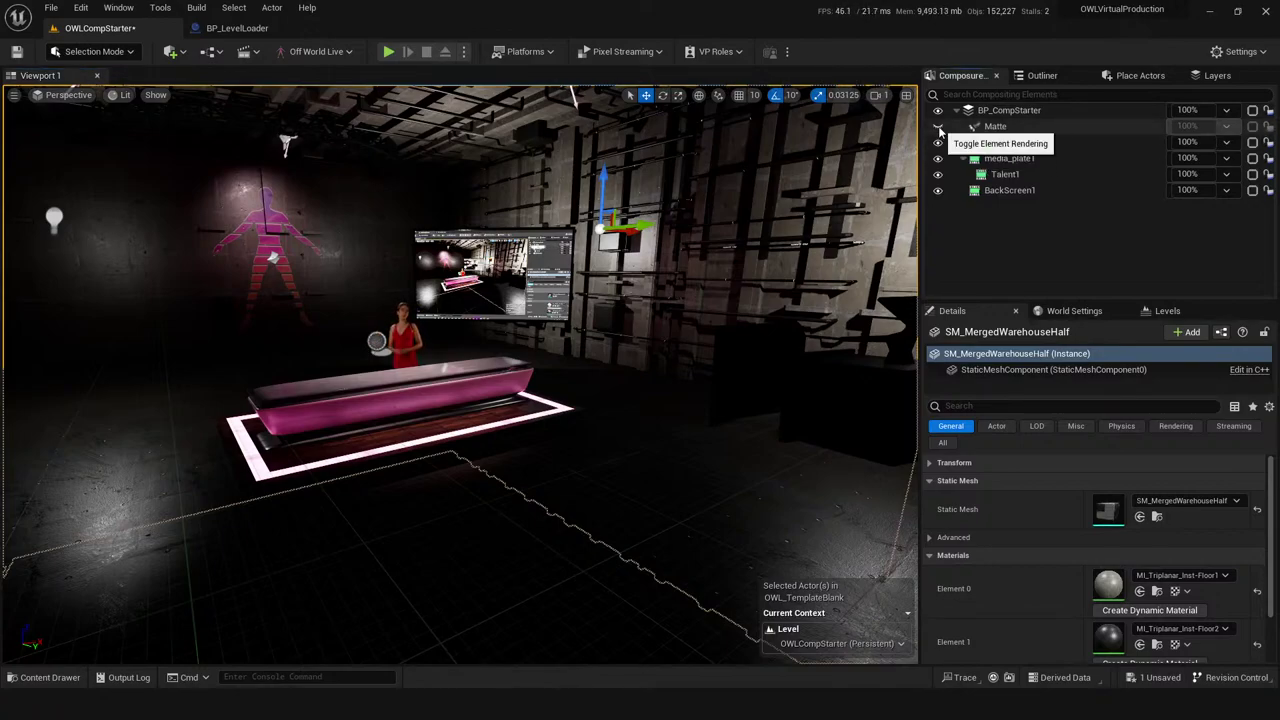
click(938, 126)
click(992, 143)
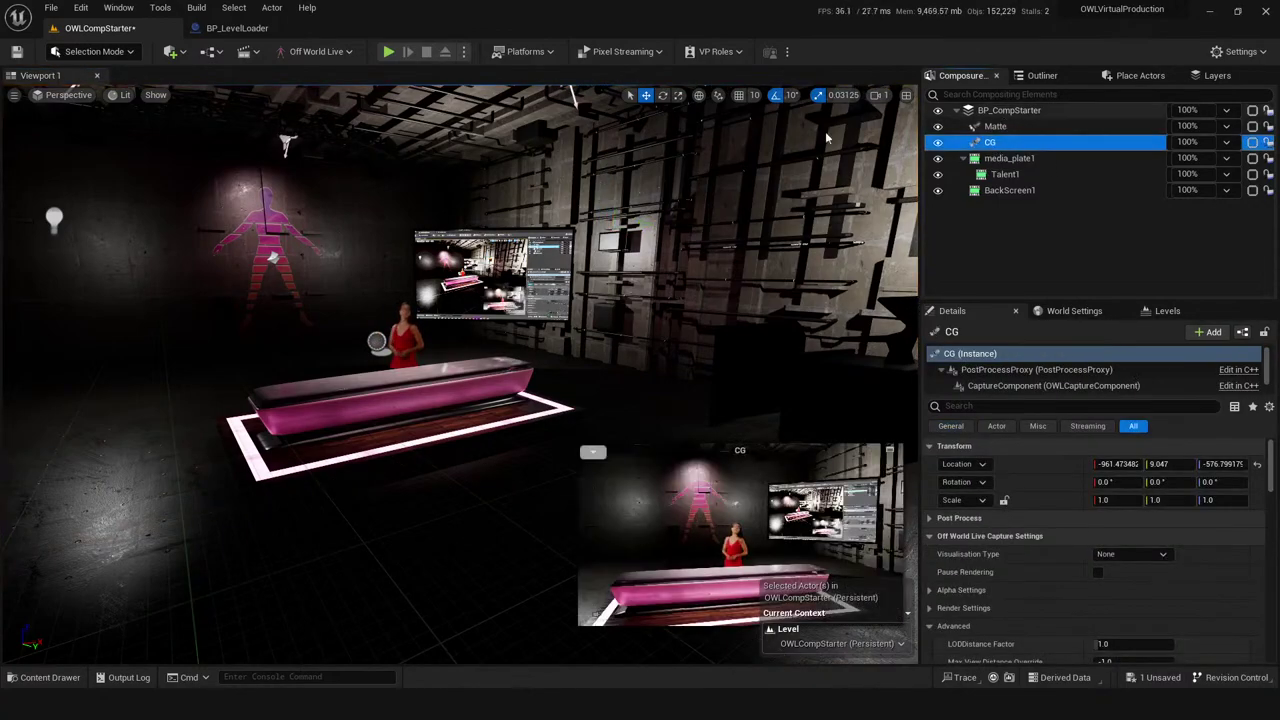
- Turn off both the editor and runtime viewport rendering in the Off World Live settings
scroll(458, 393, up, 3)
scroll(469, 492, up, 3)
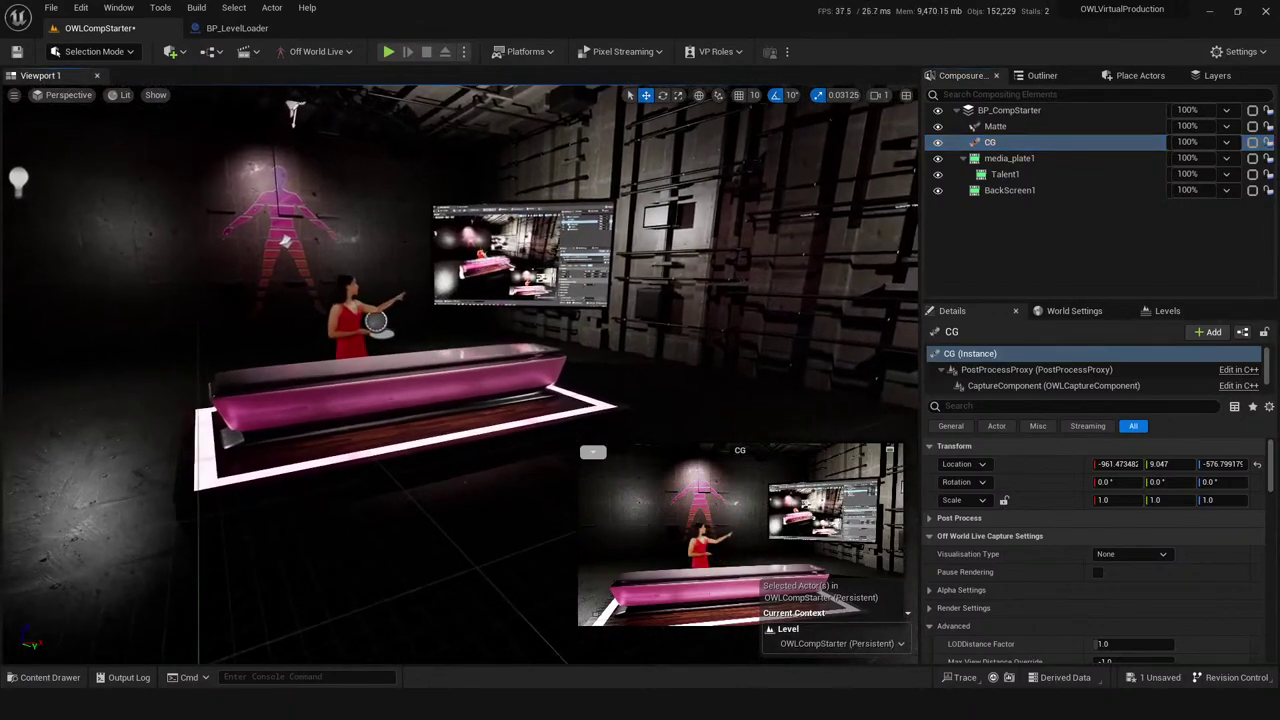
click(316, 52)
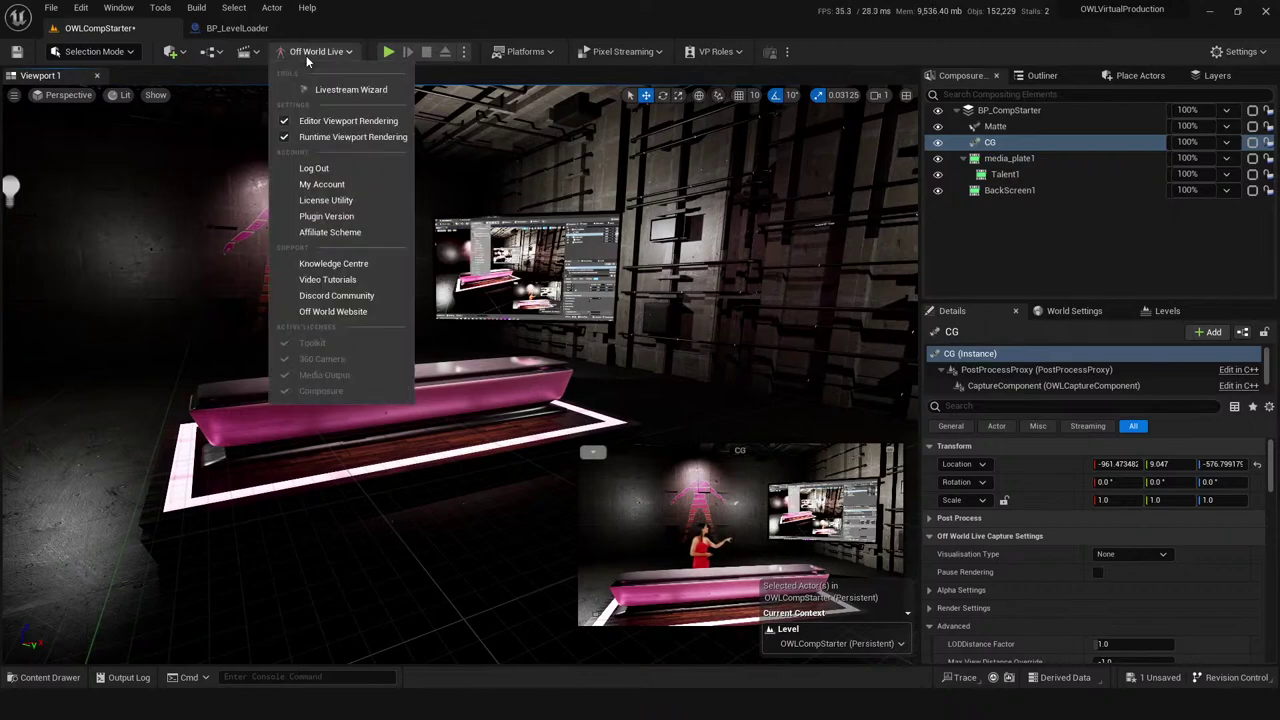
click(285, 137)
click(285, 121)
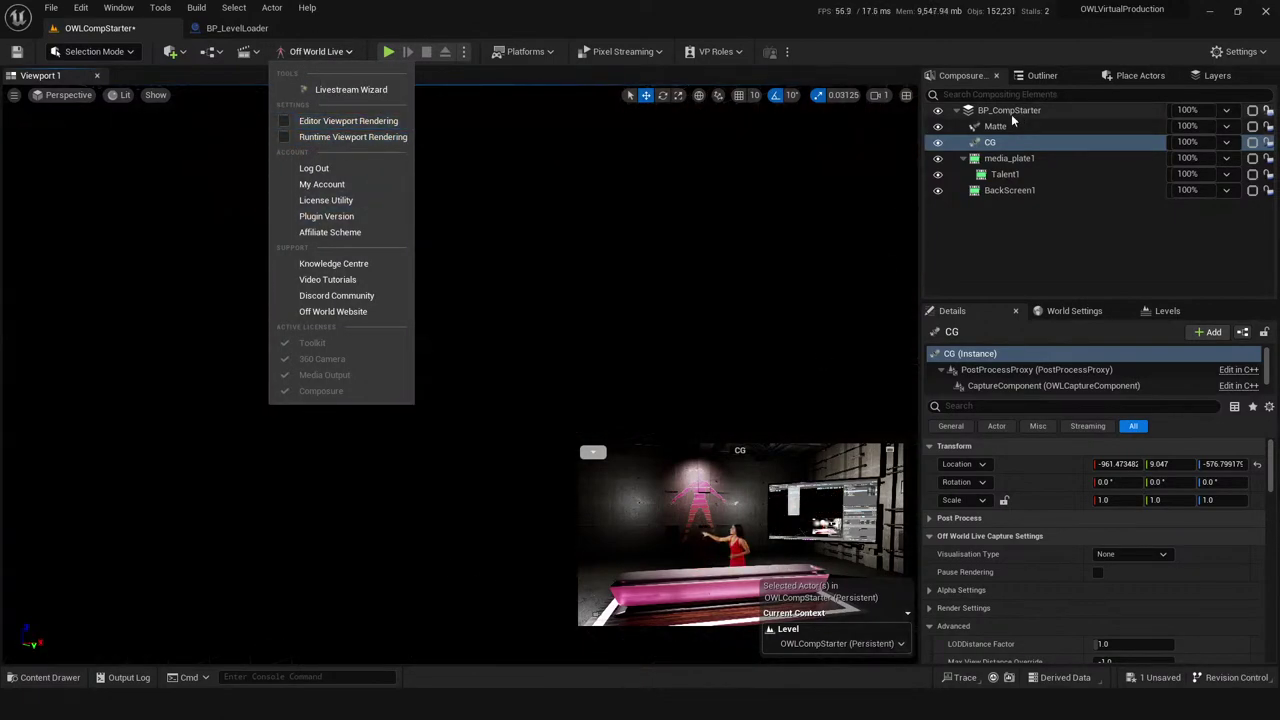
- Turn on Apply Tone Curve for OutputPass_0 of BP_CompStarter and disable that output pass
click(1060, 110)
scroll(1005, 545, down, 8)
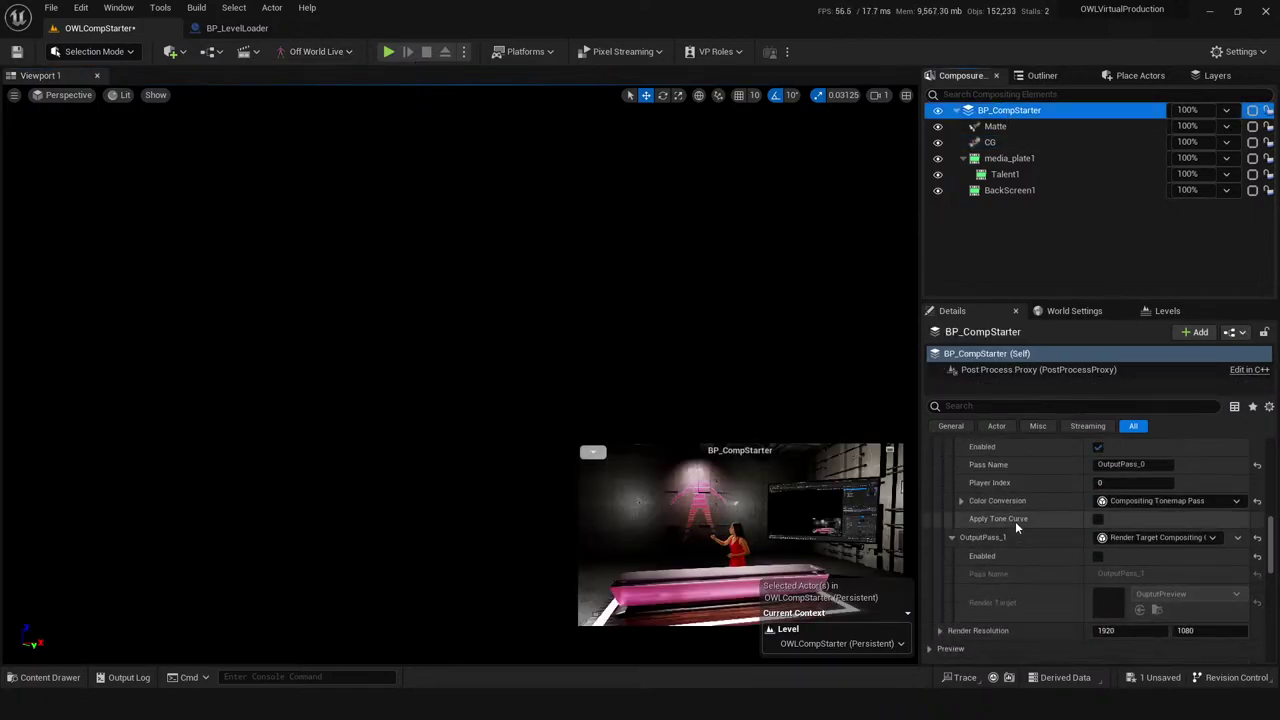
click(1098, 541)
scroll(1105, 580, up, 3)
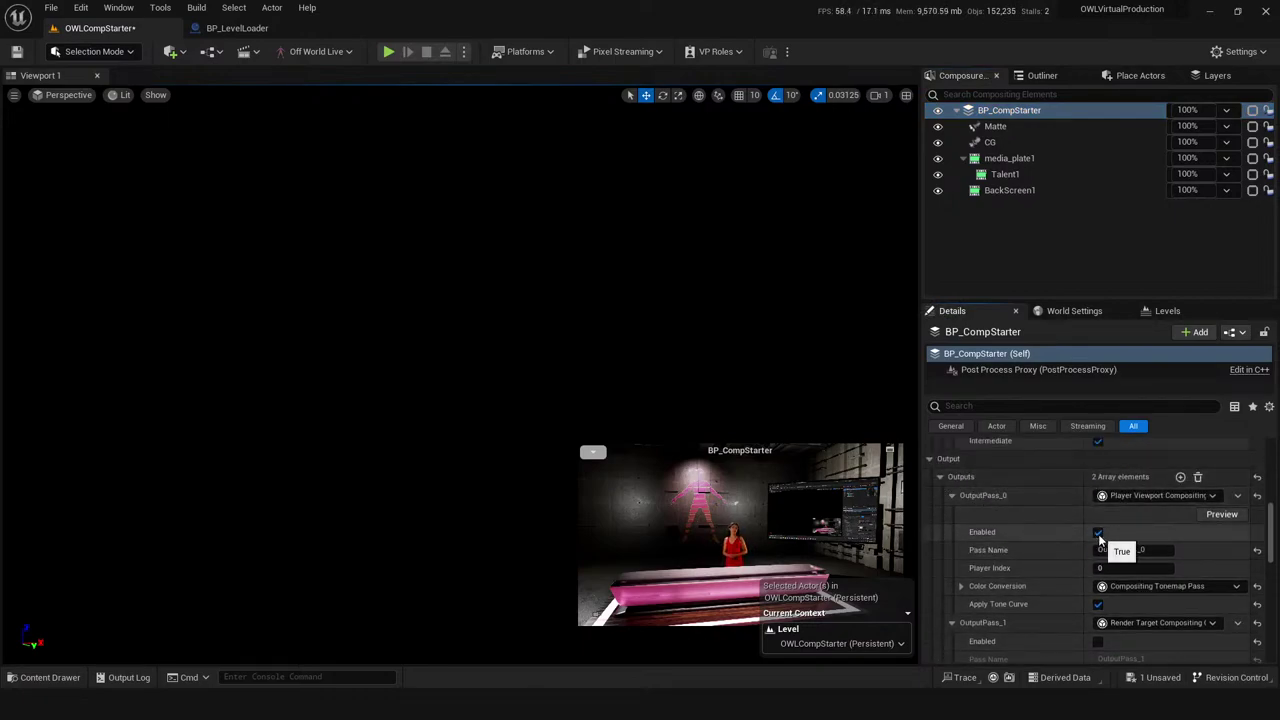
click(1097, 536)
scroll(1048, 563, down, 4)
scroll(1048, 563, down, 2)
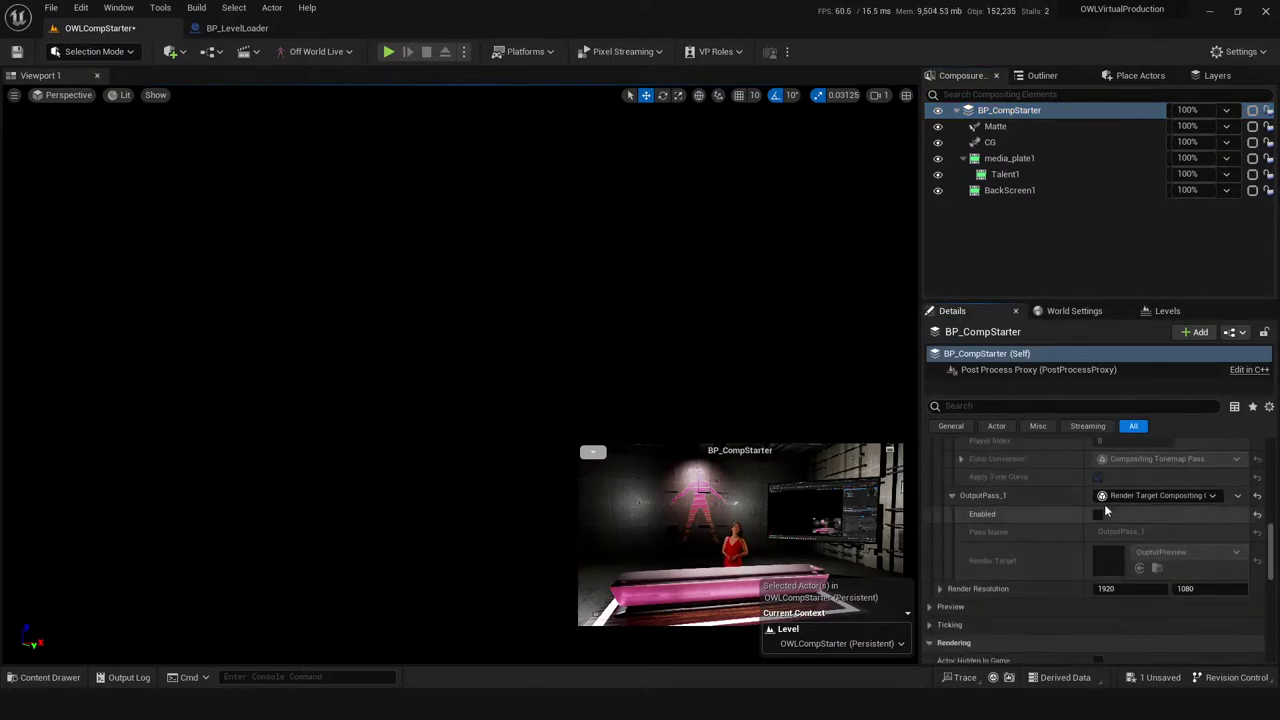
- Enable OutputPass_1 and open its OuptutPreview render target in a repositioned, enlarged preview window
click(1098, 514)
double_click(1107, 560)
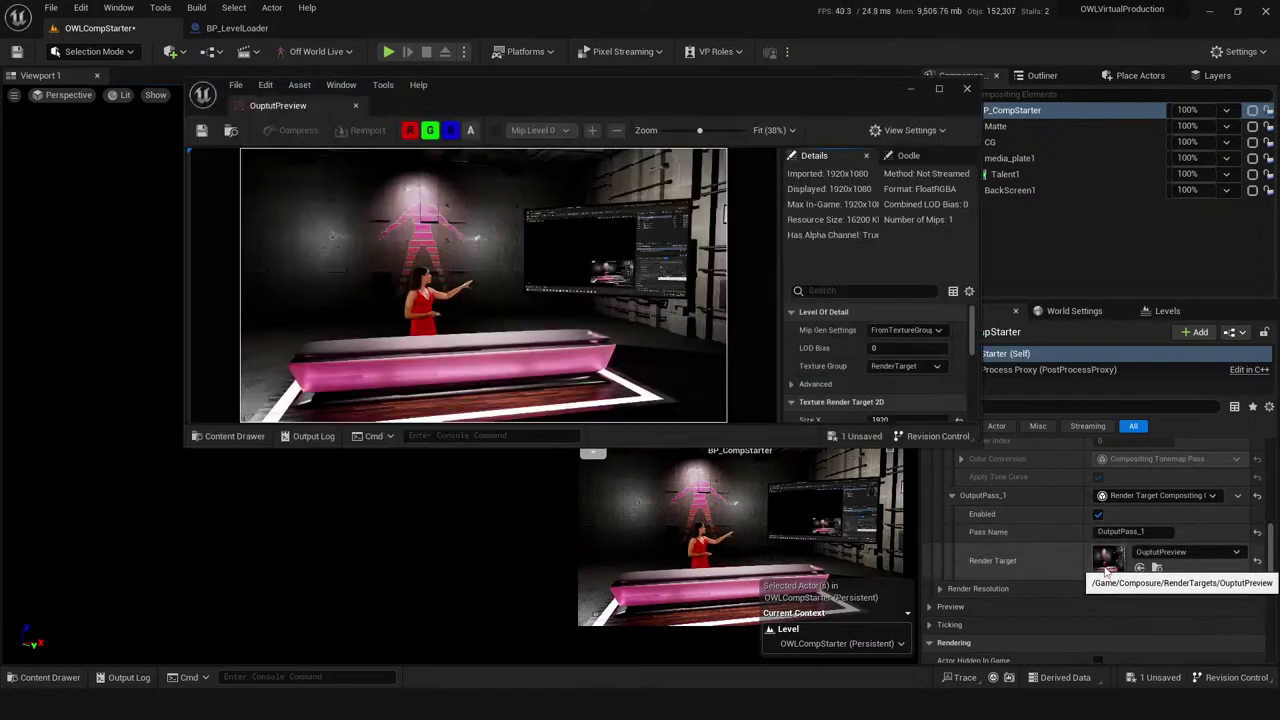
drag(687, 107, 603, 126)
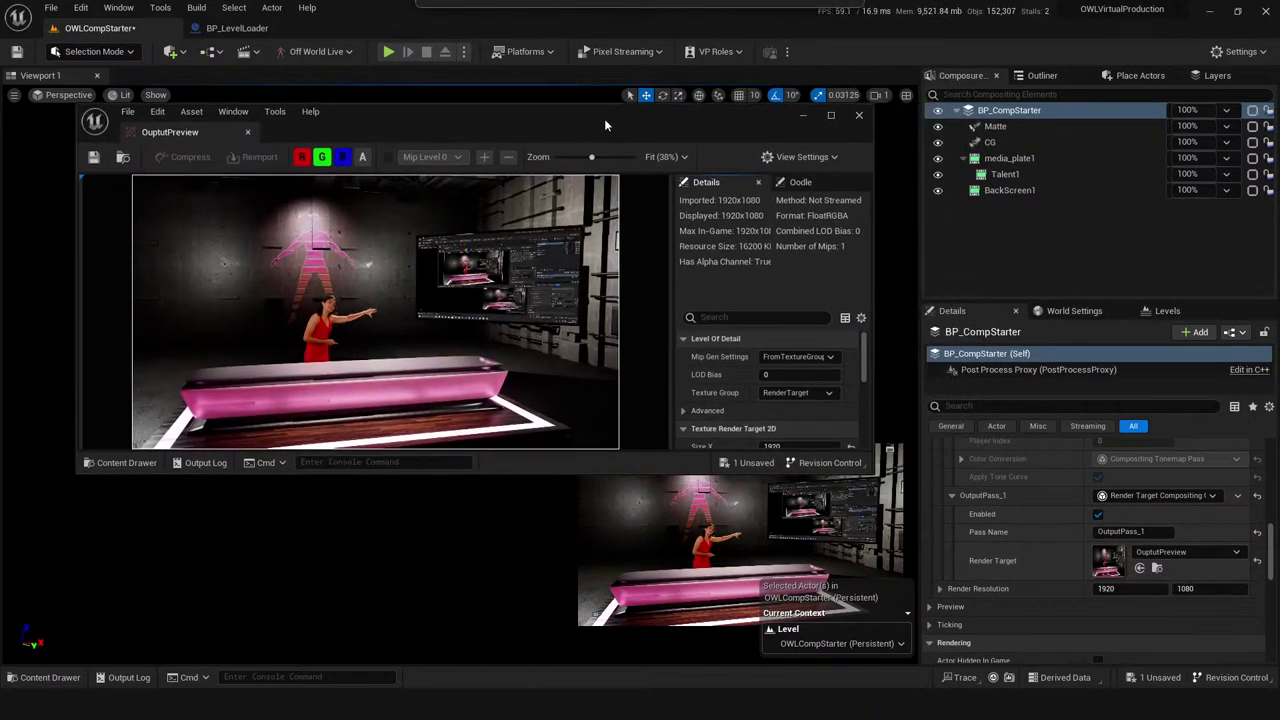
click(1000, 275)
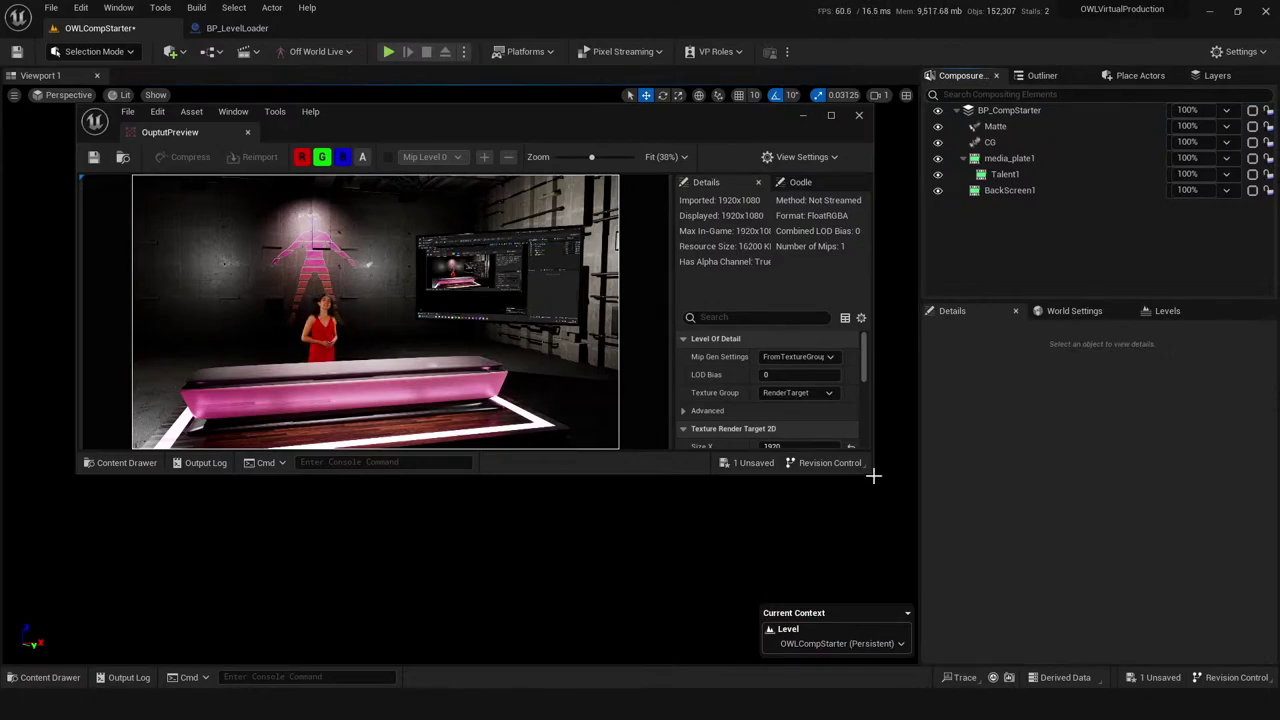
drag(871, 474, 920, 612)
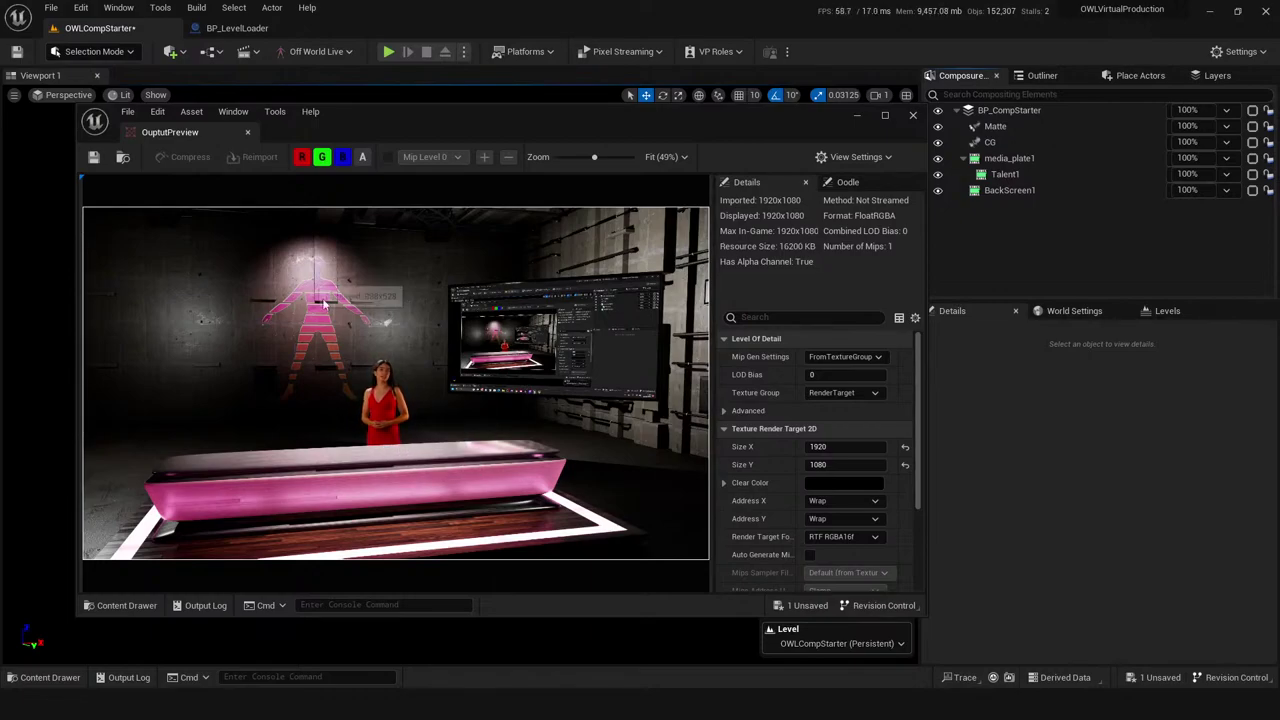
- Find the OWLMediaOutput actor by searching for "media" and place one in the level
click(1046, 78)
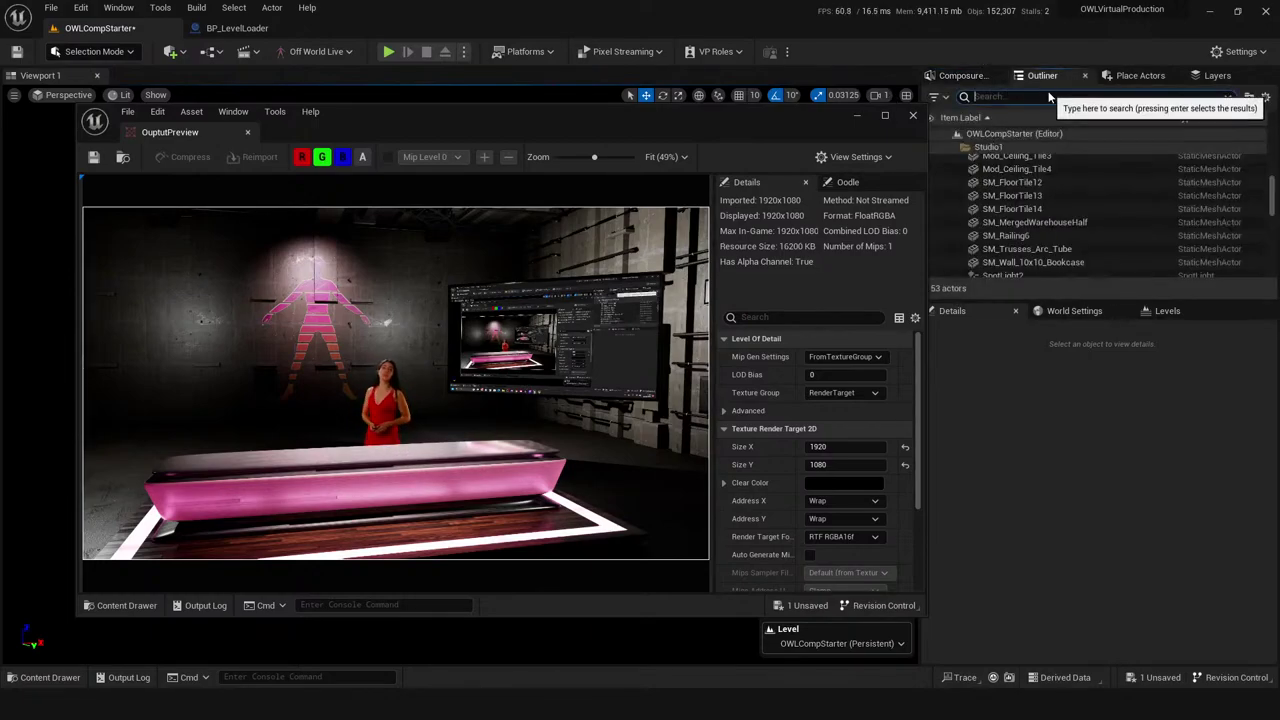
click(1140, 76)
text(media)
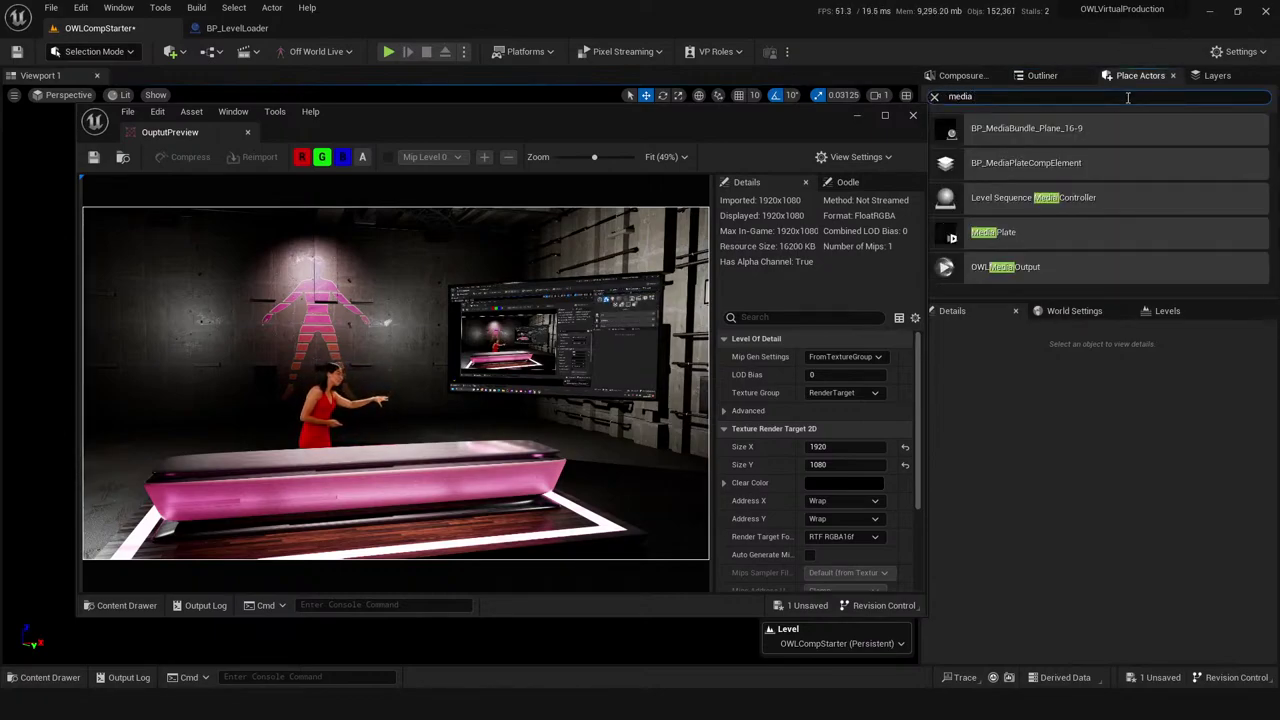
drag(1005, 267, 470, 520)
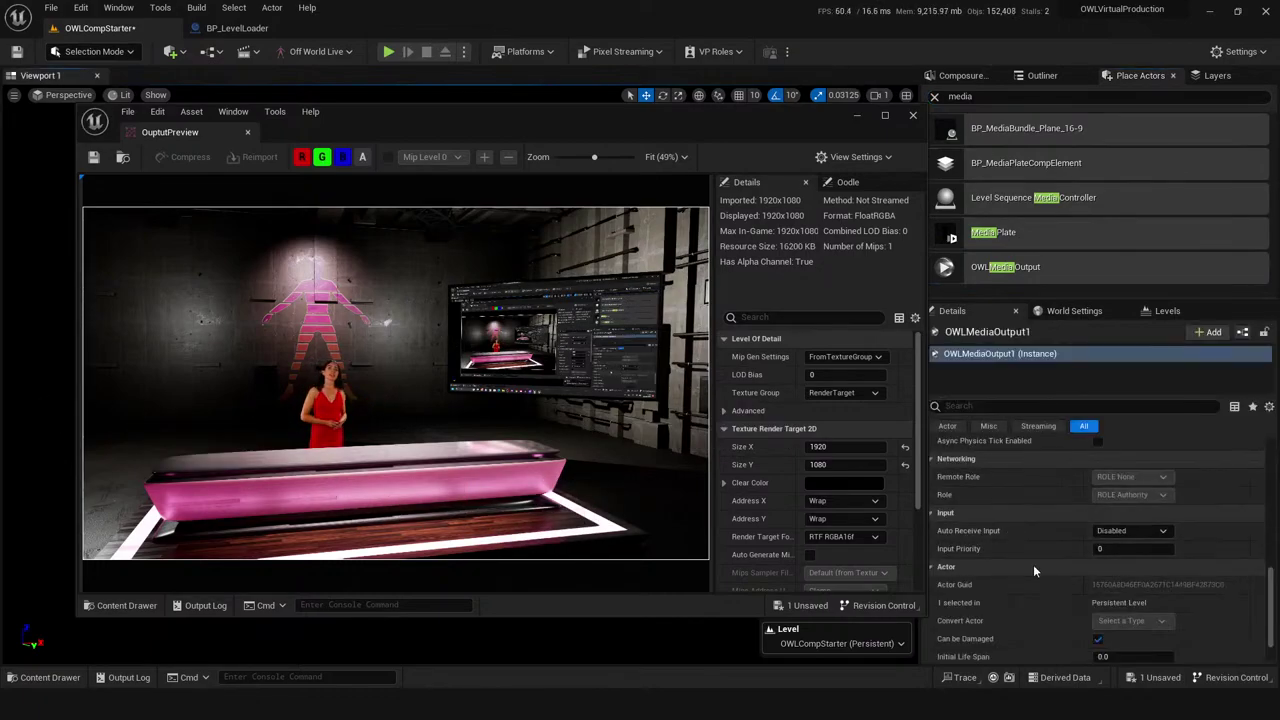
- Assign OuptutPreview as the input render target of the new media output actor
scroll(1040, 560, up, 10)
scroll(1130, 580, down, 3)
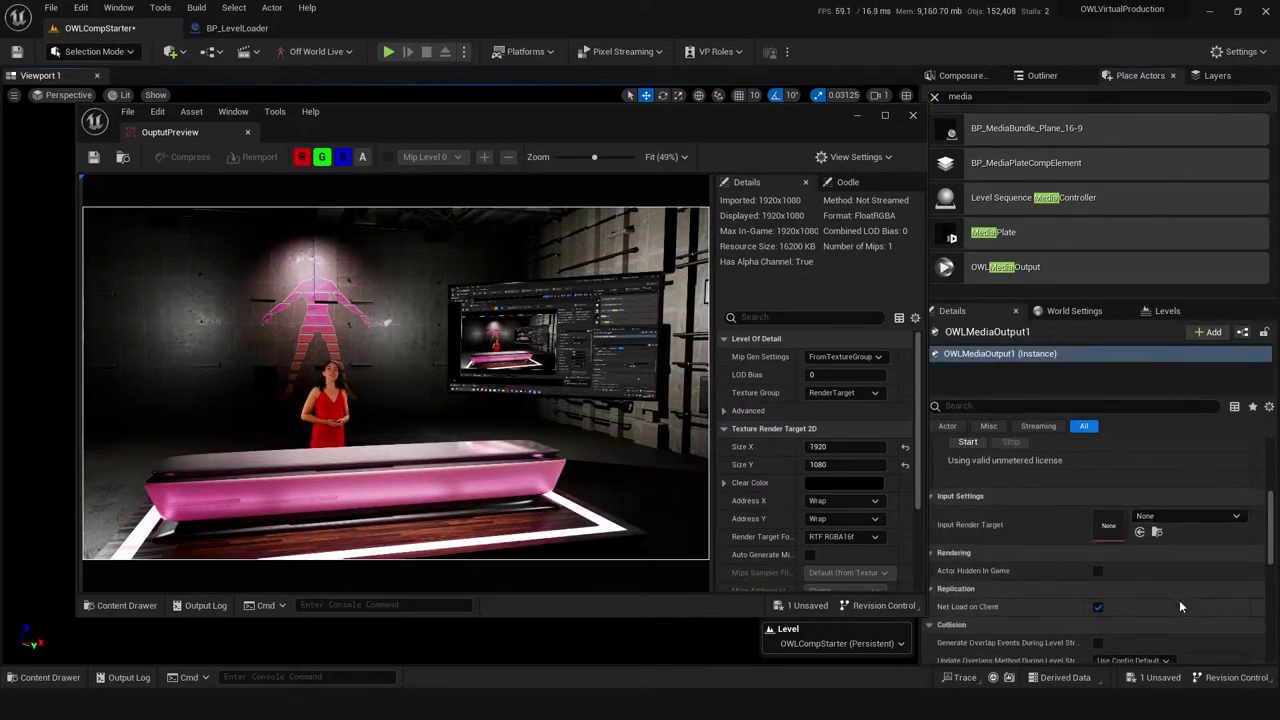
click(1168, 518)
click(1165, 377)
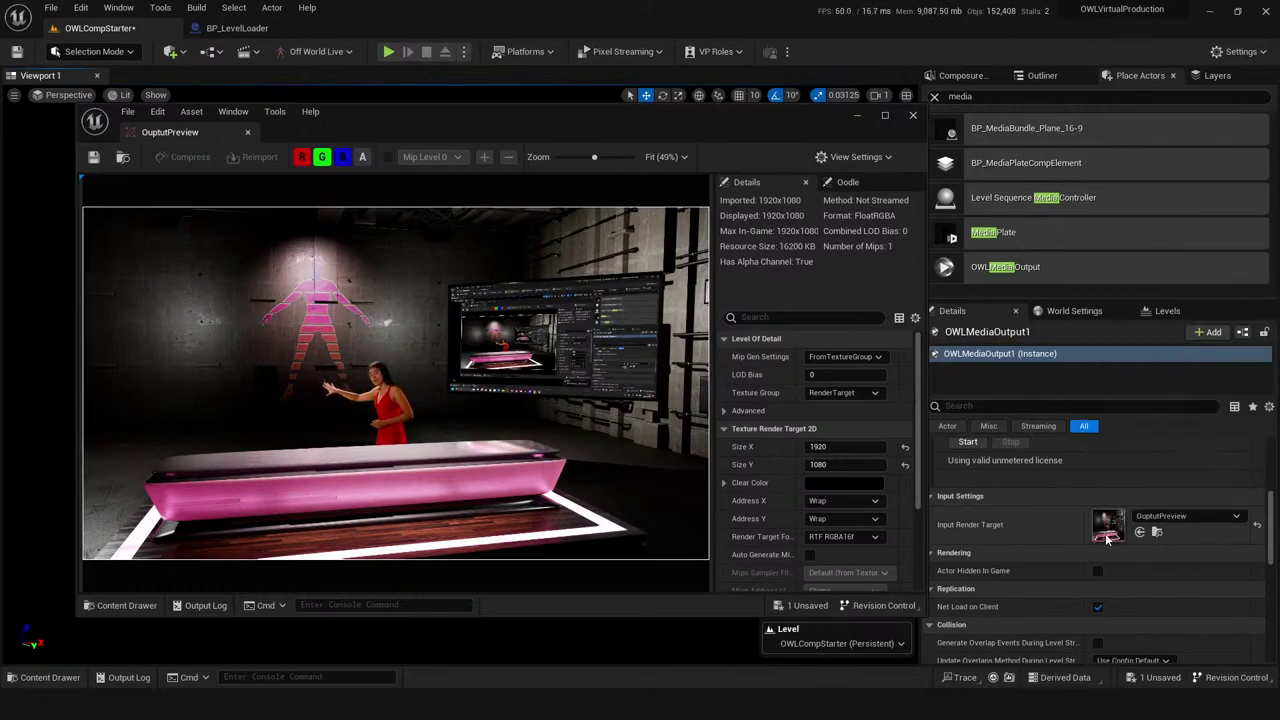
- Set the media output actor's output type to Save to File and expand its file settings
scroll(1030, 555, up, 3)
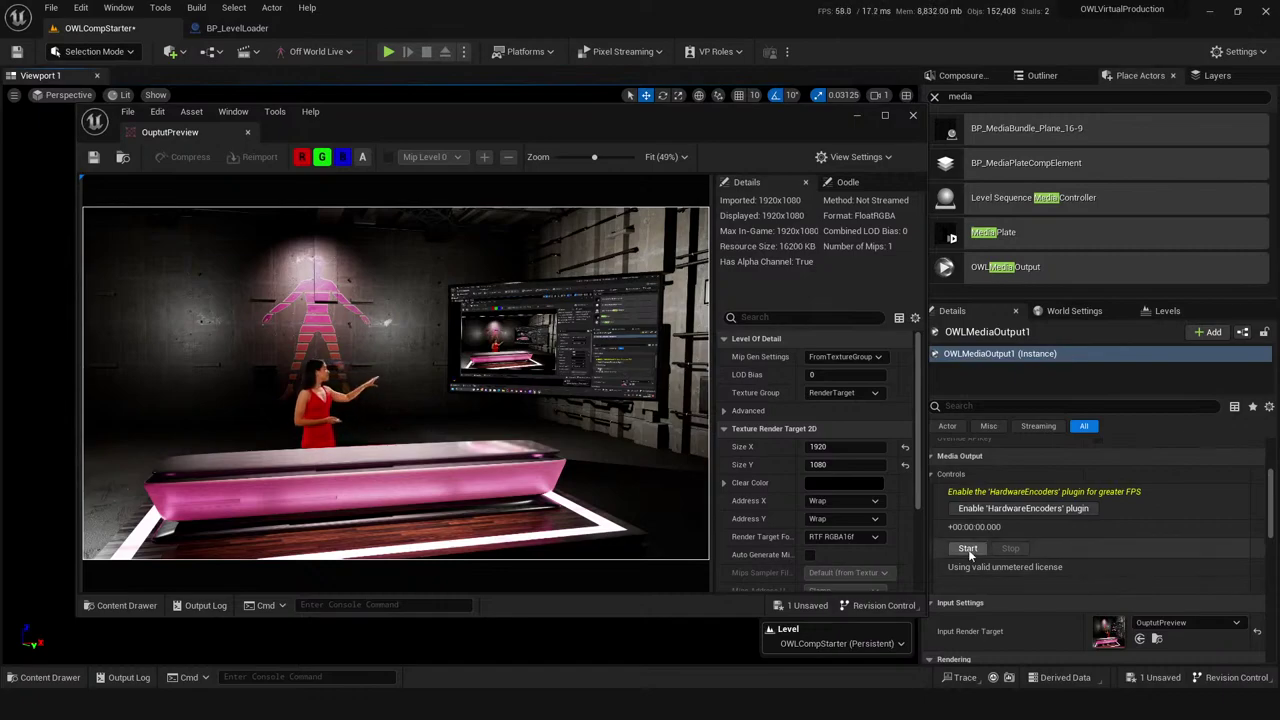
scroll(962, 577, down, 2)
scroll(962, 577, down, 8)
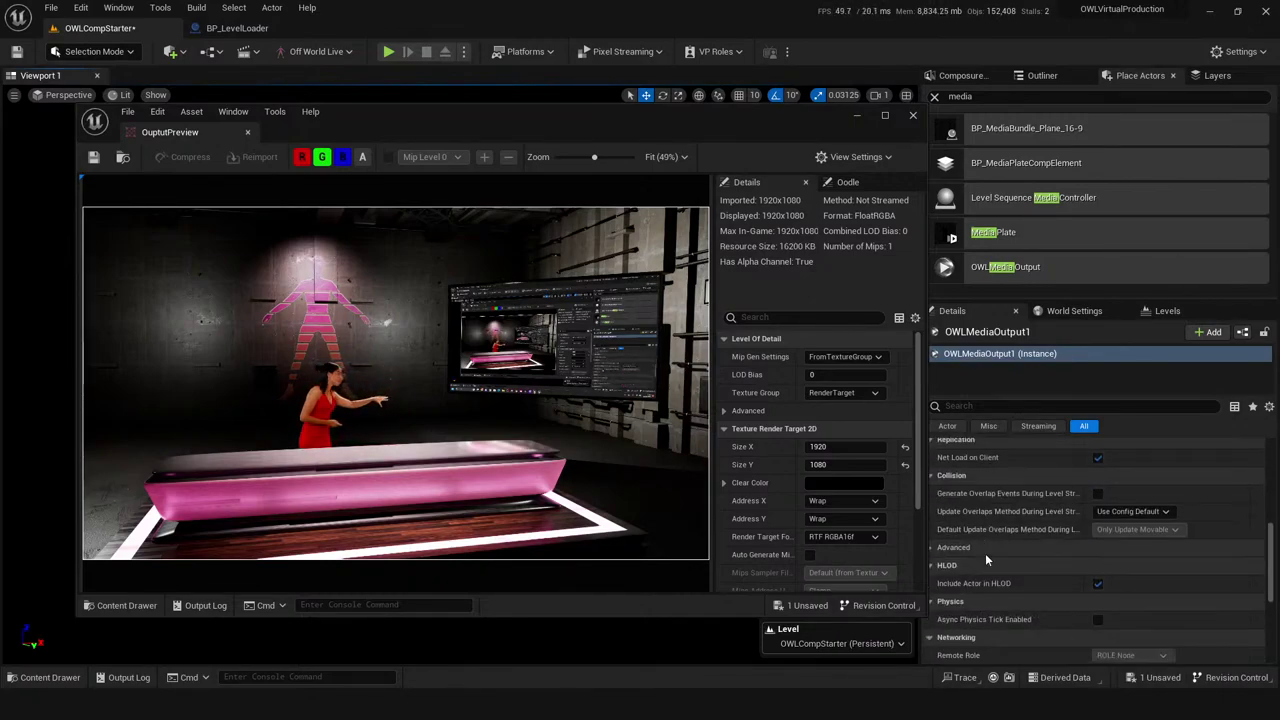
scroll(984, 543, up, 8)
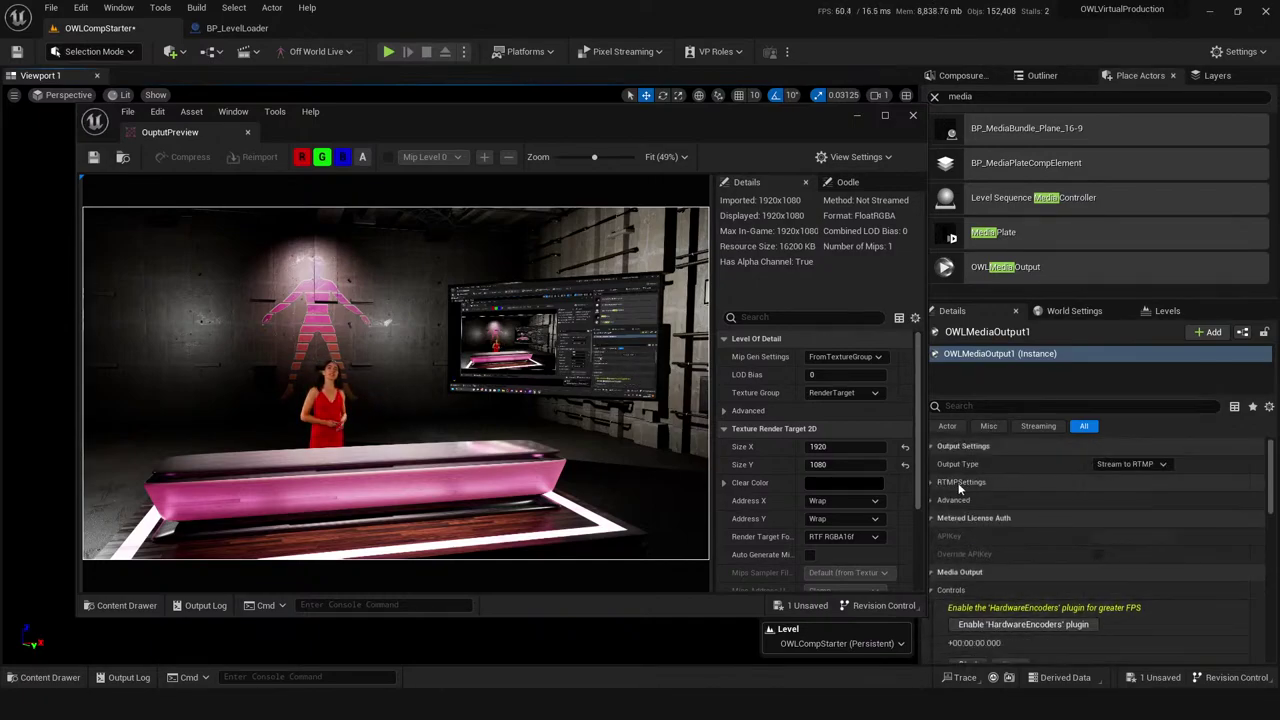
click(1115, 465)
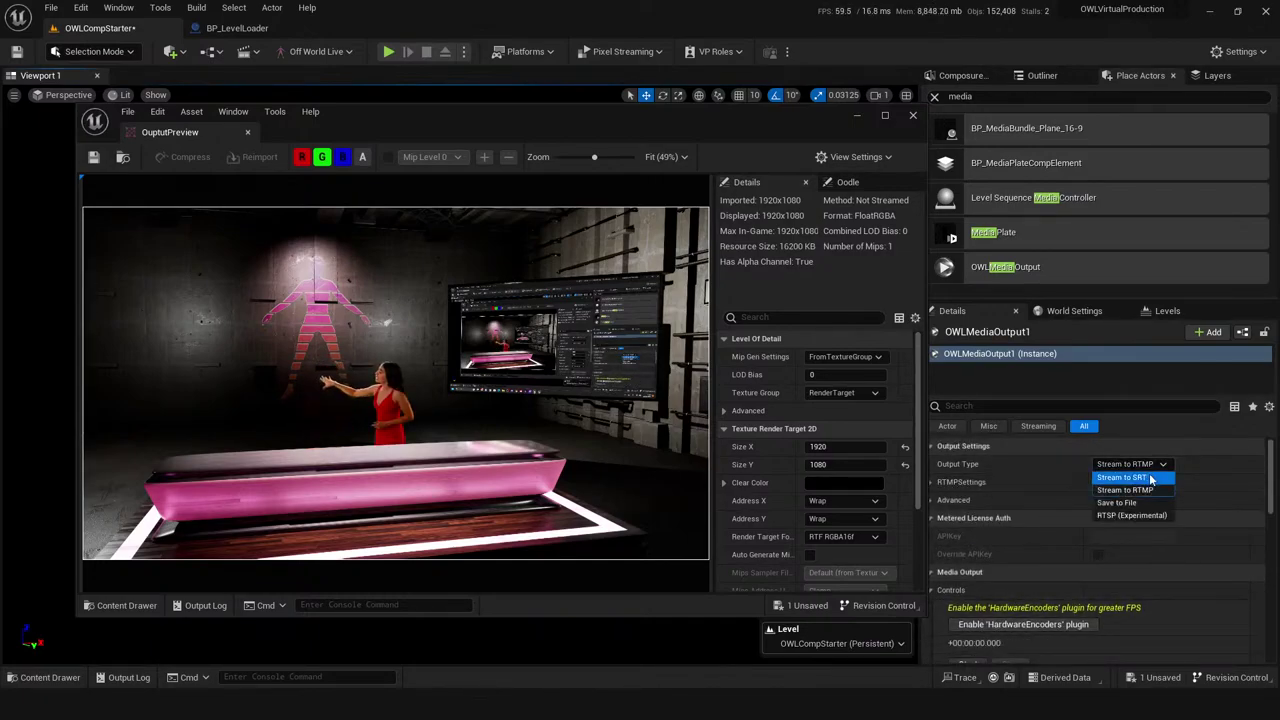
click(1117, 502)
click(947, 484)
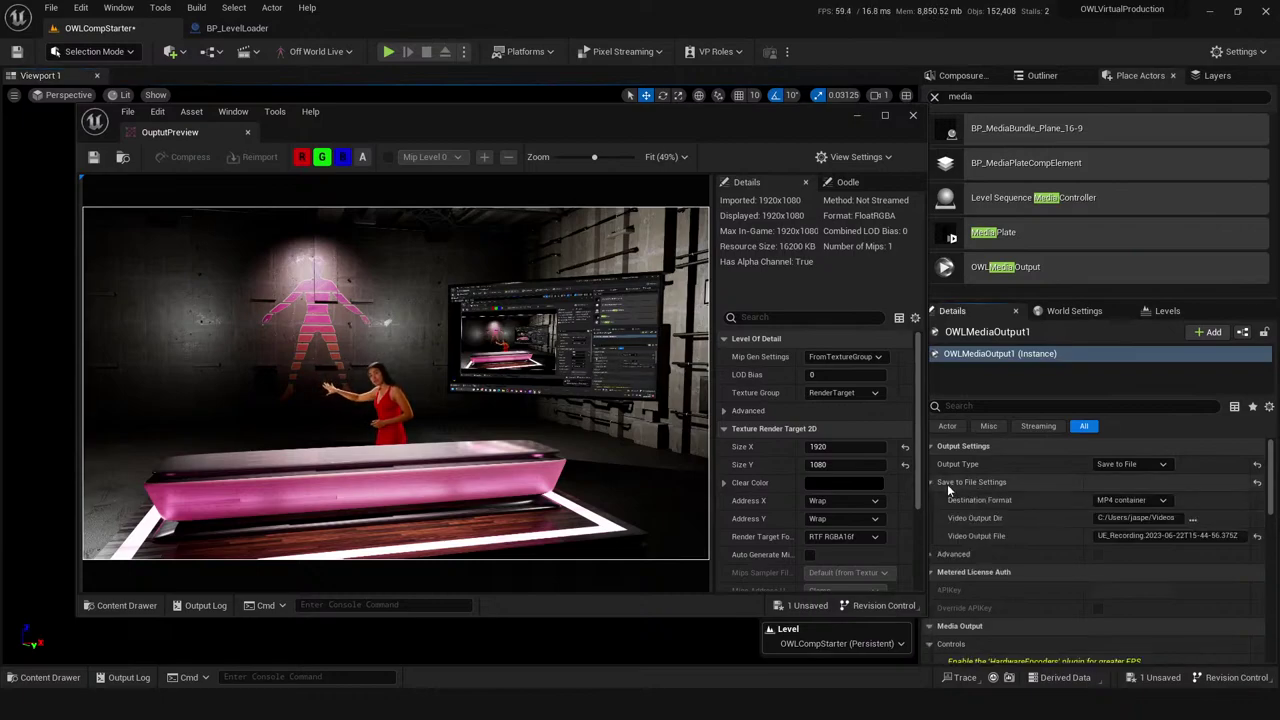
- Start recording the composite to file, adjust the OuptutPreview window during capture, and stop the recording
drag(792, 125, 755, 129)
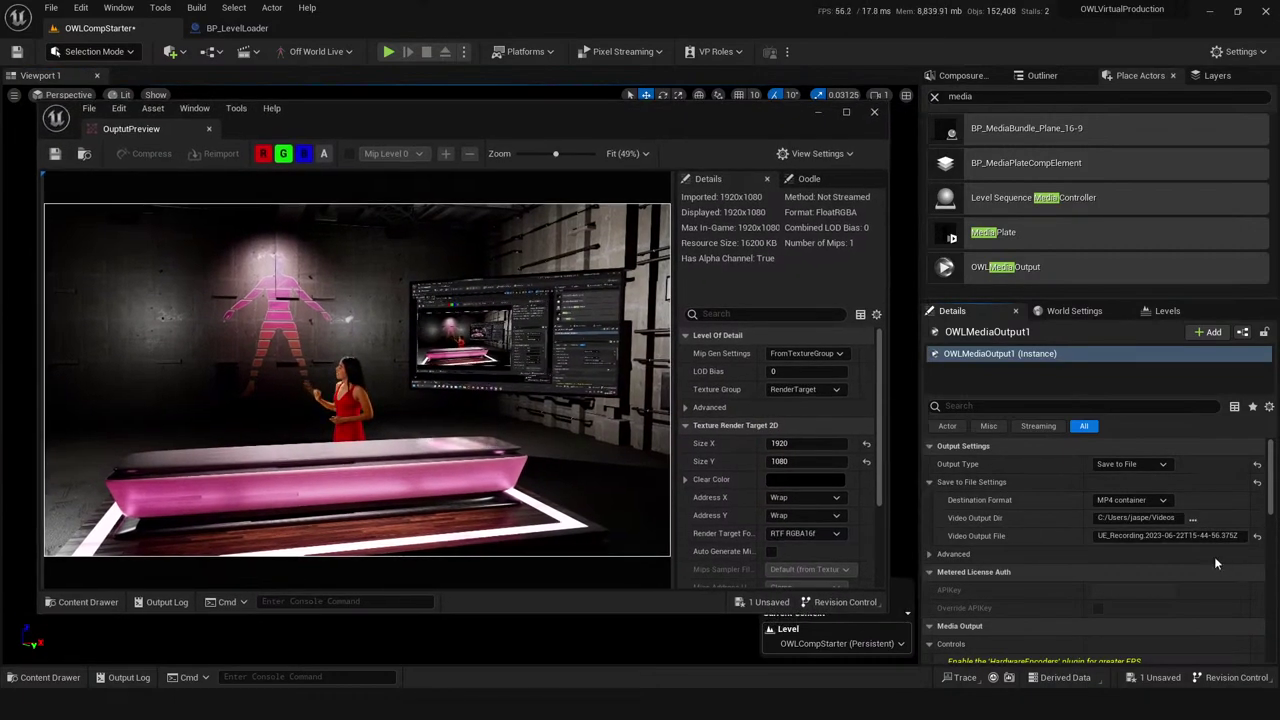
scroll(924, 518, down, 3)
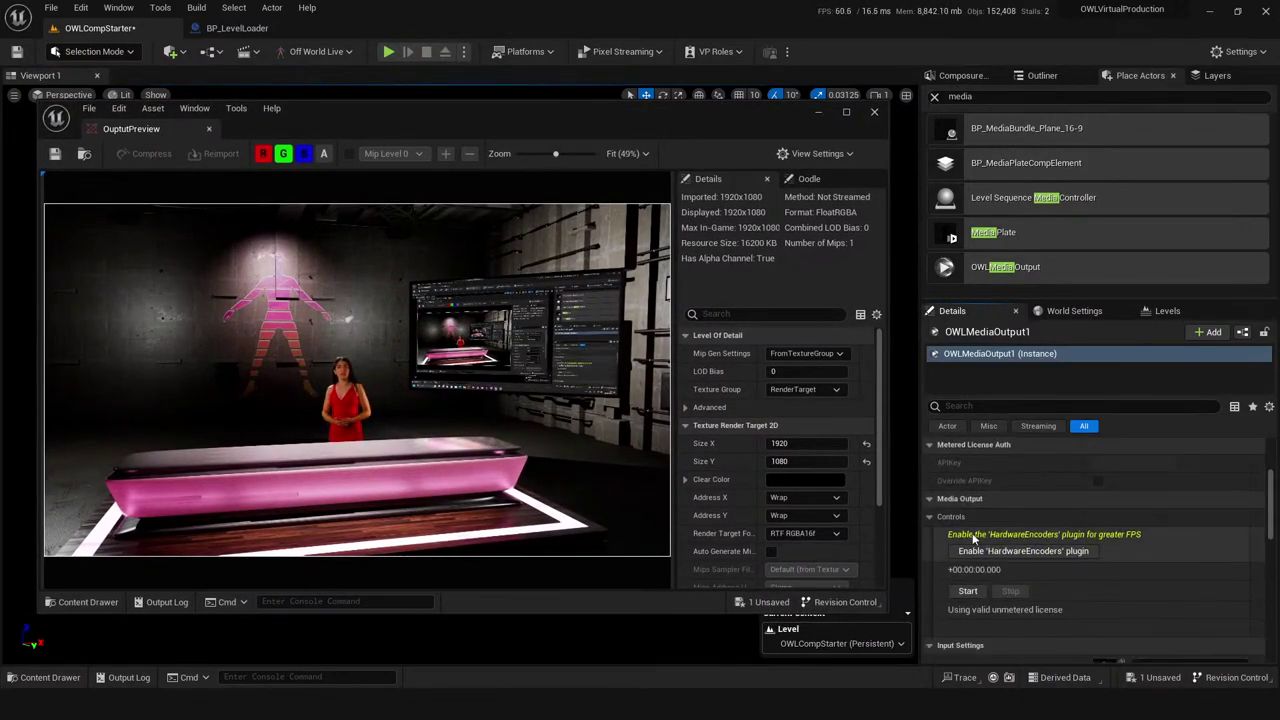
click(968, 592)
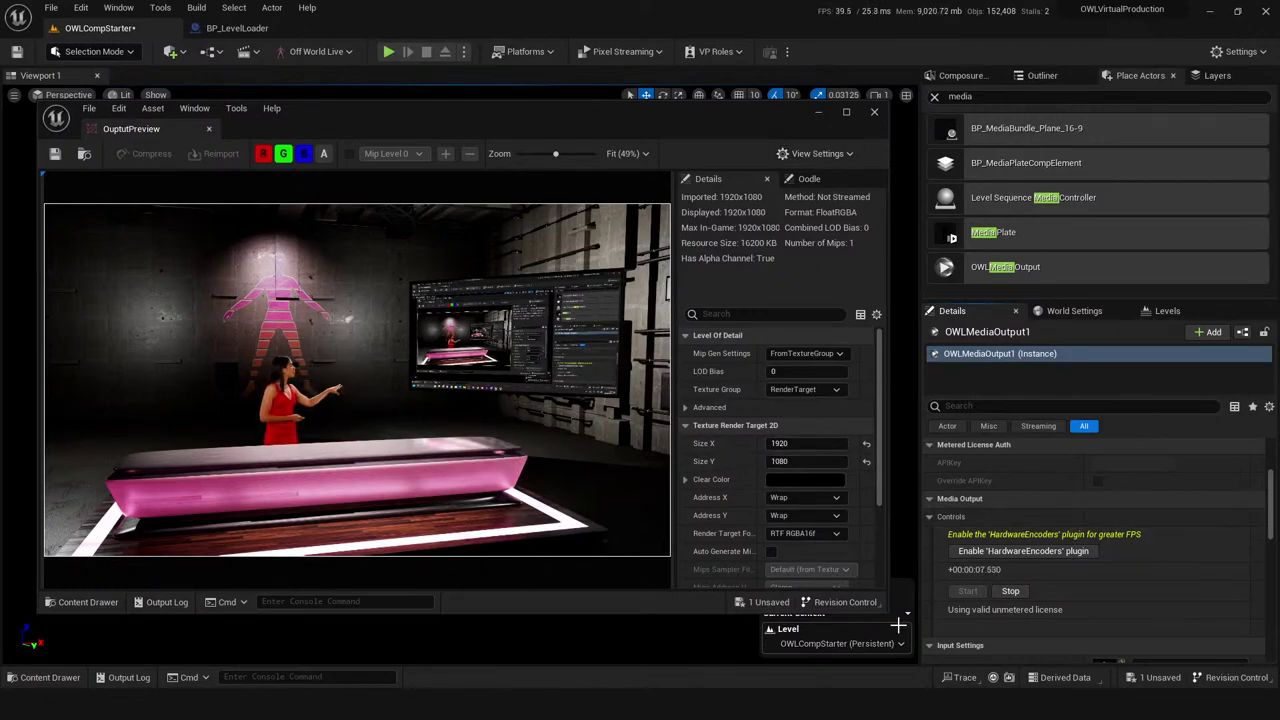
mouse_move(878, 614)
mouse_down()
mouse_move(694, 566)
mouse_move(674, 257)
mouse_move(729, 523)
mouse_move(872, 616)
mouse_up()
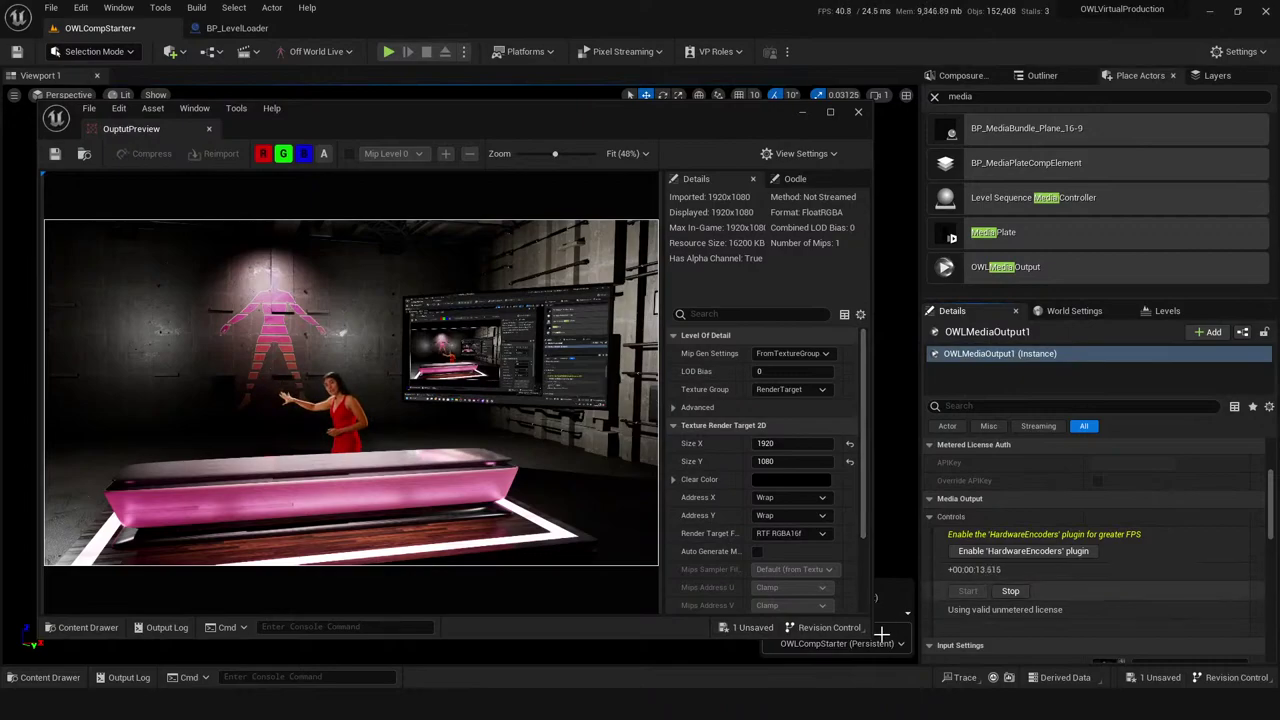
mouse_move(872, 616)
mouse_down()
mouse_move(720, 556)
mouse_move(716, 540)
mouse_move(872, 616)
mouse_up()
click(1009, 592)
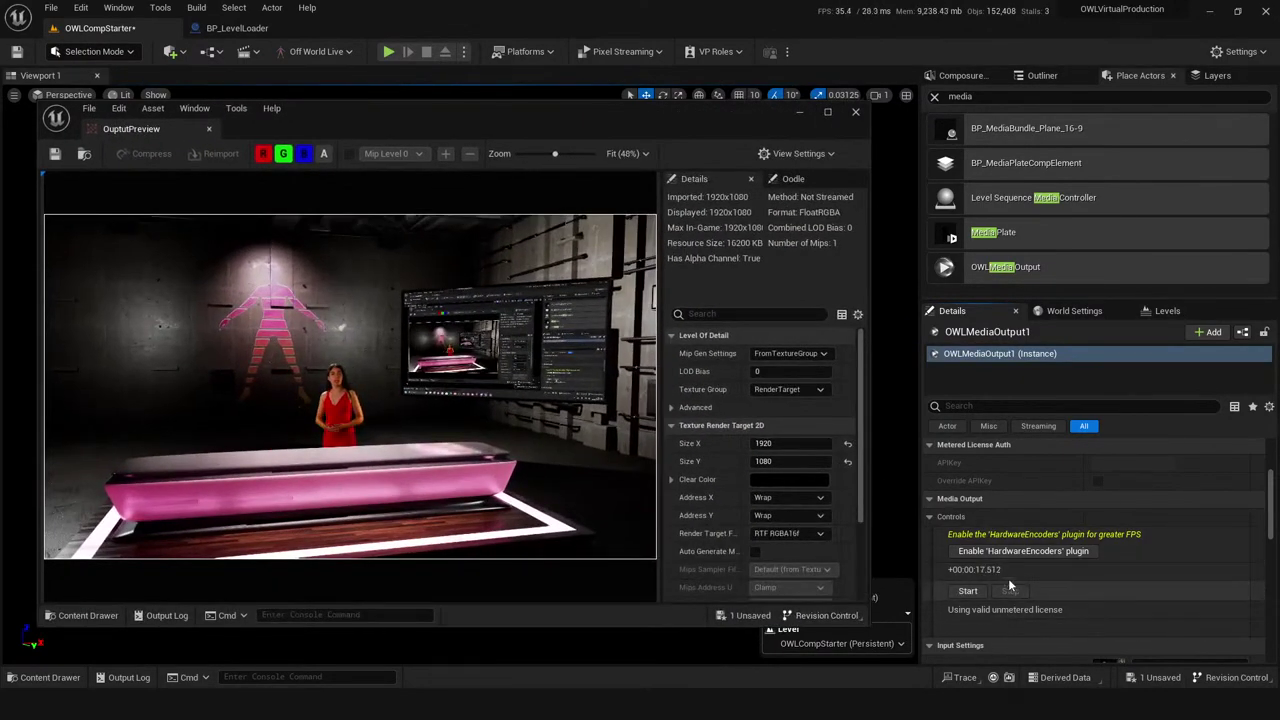
- Clear the actor search and review the media output actor's recording controls, input render target and save-to-file settings
scroll(1000, 555, down, 1)
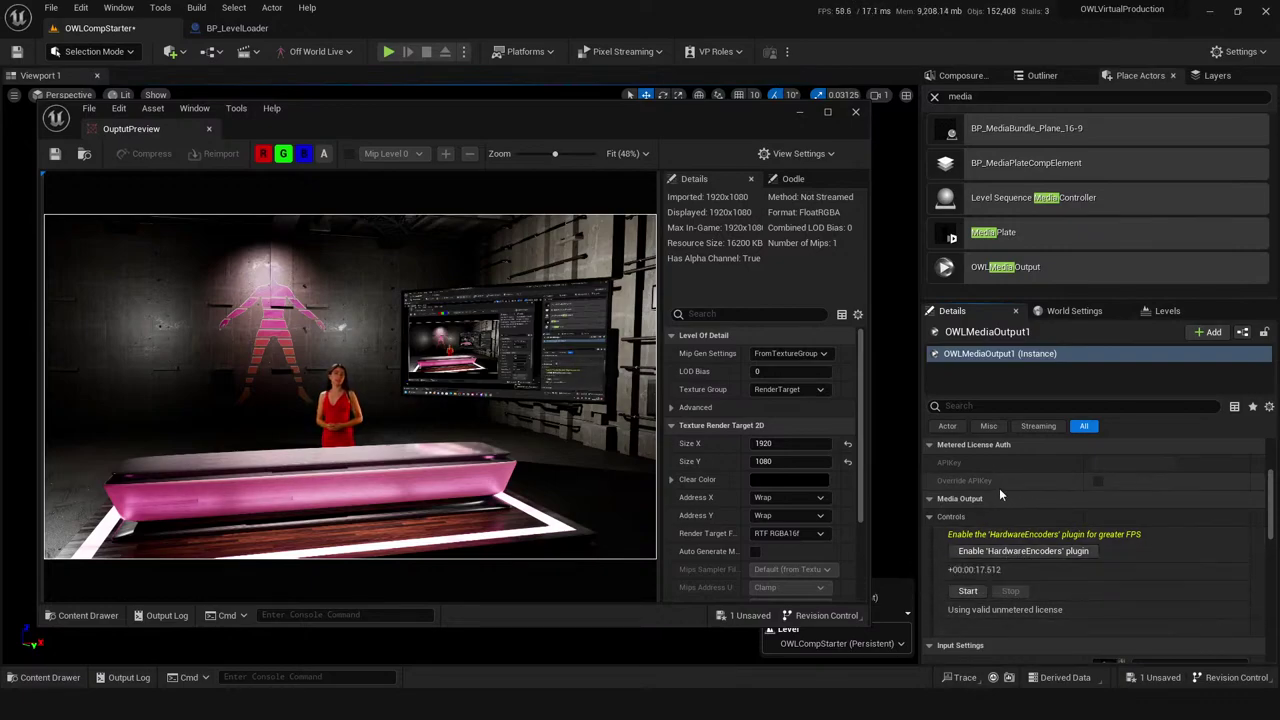
scroll(1030, 540, down, 1)
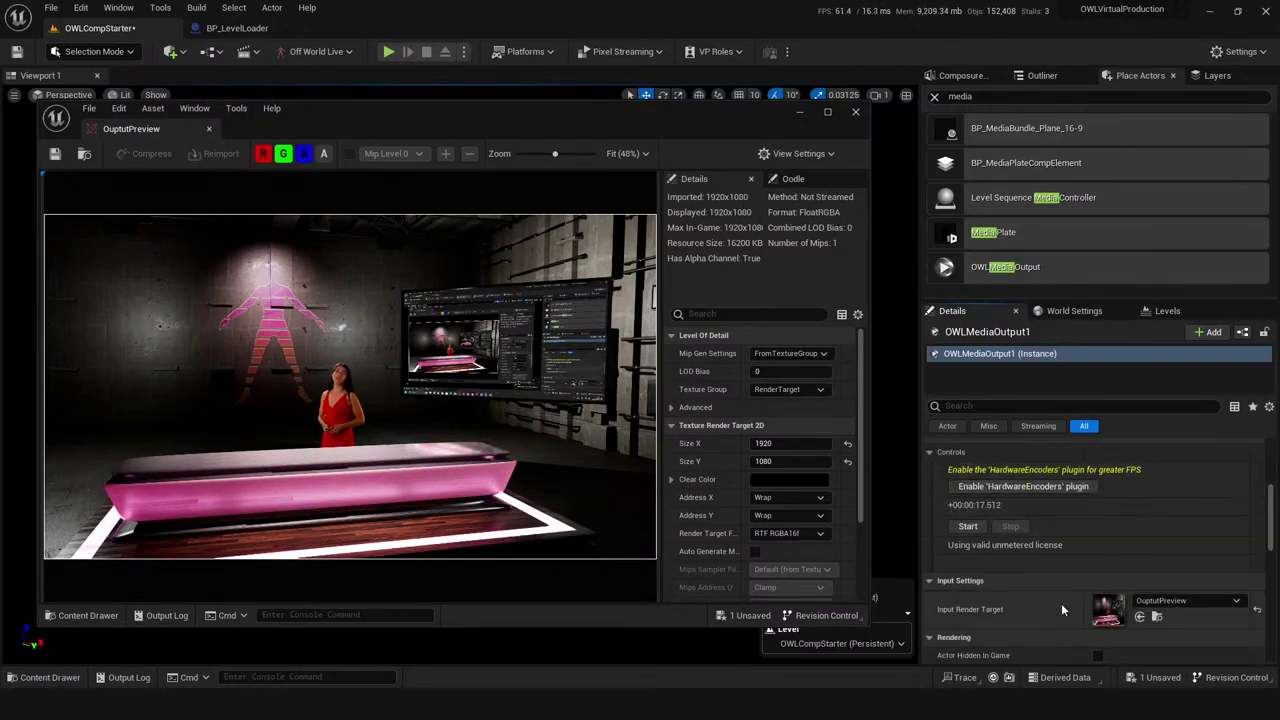
scroll(1022, 547, down, 1)
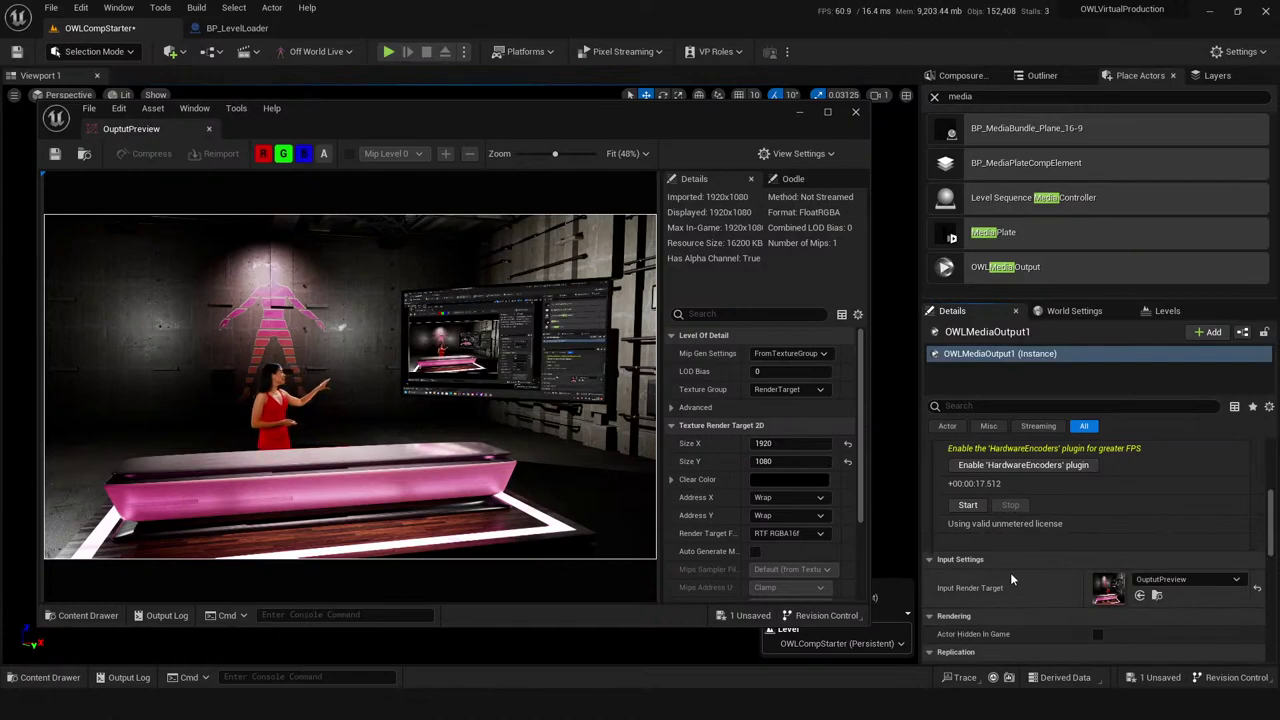
click(935, 97)
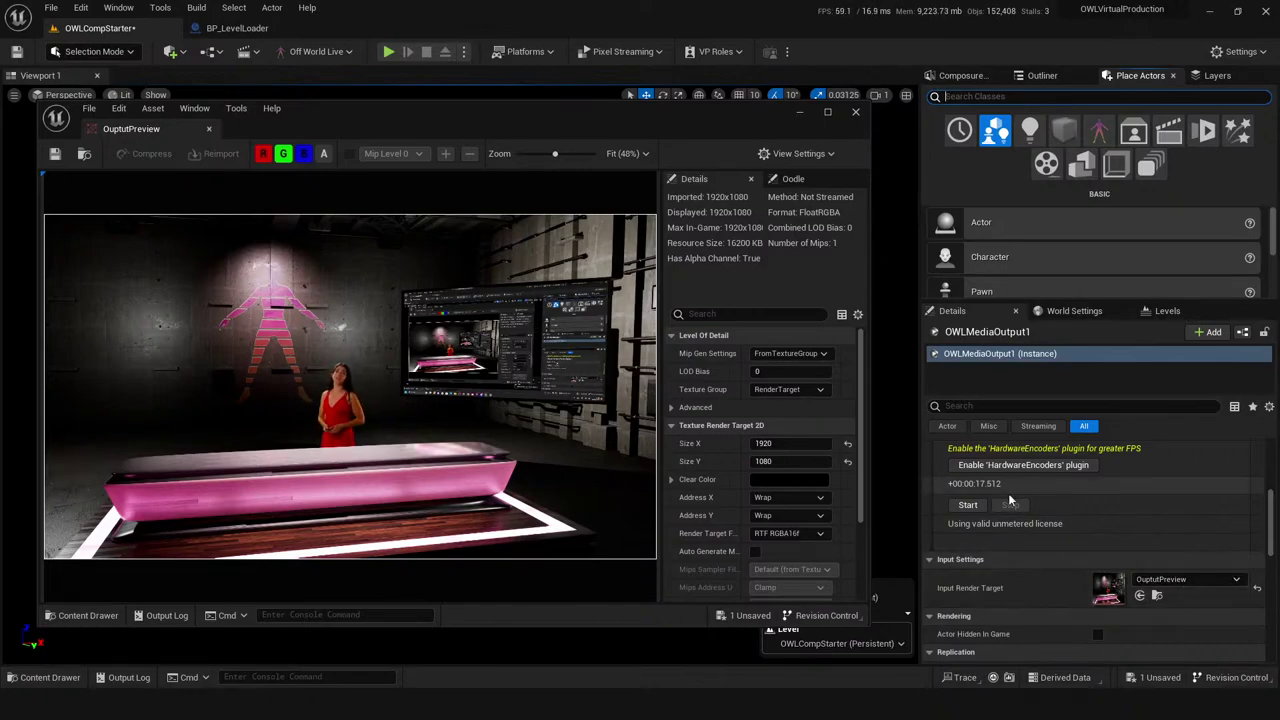
scroll(1048, 552, up, 5)
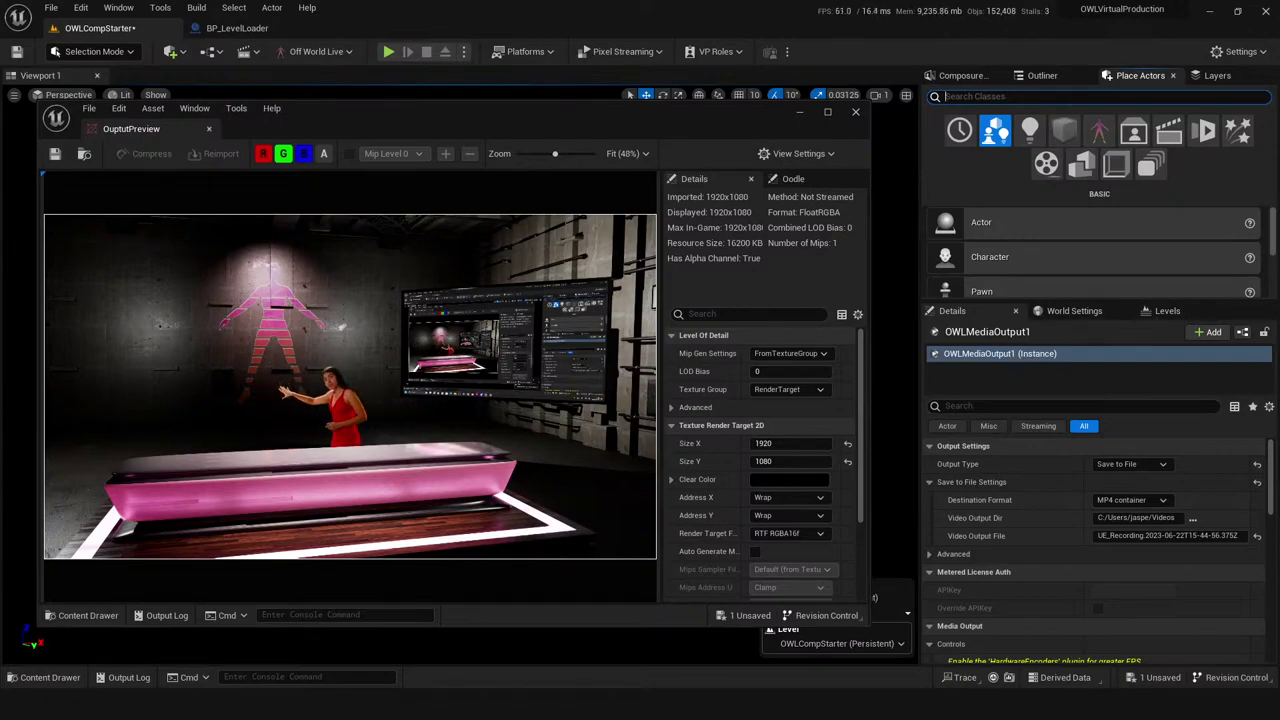
click(1000, 96)
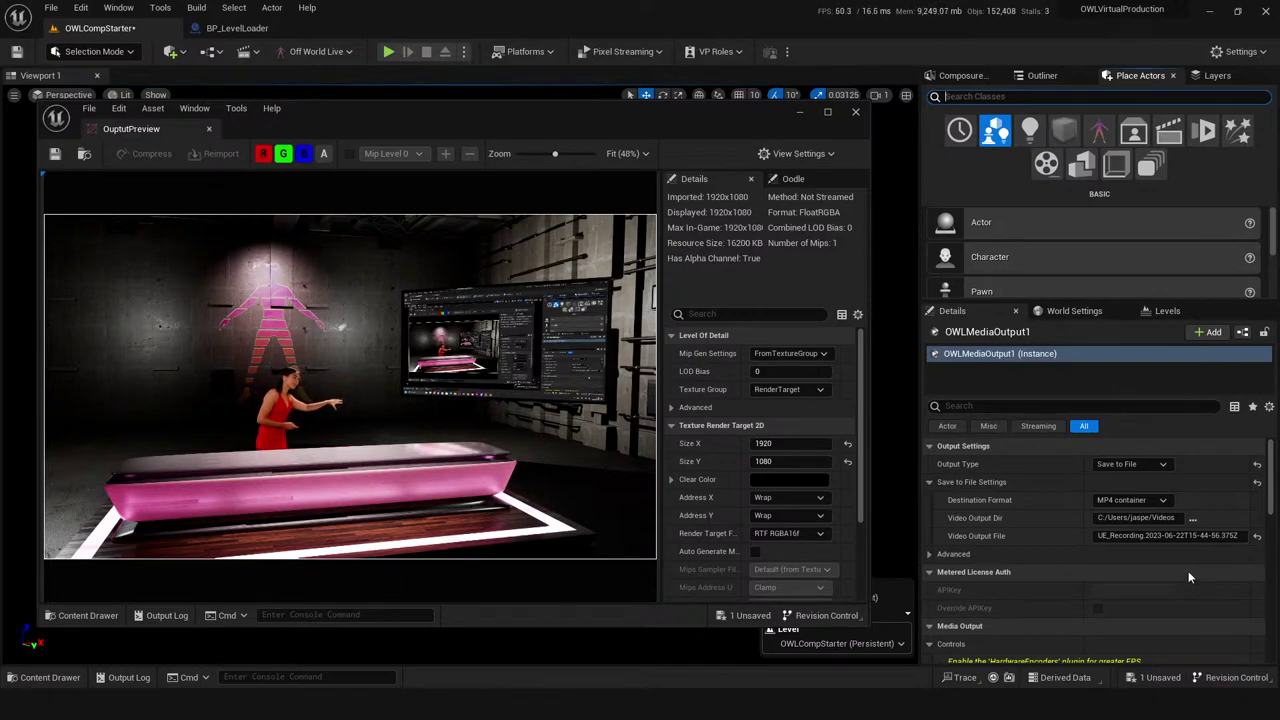
- Record a second short clip to file with the media output actor to check the frame rate, and stop it
scroll(1020, 570, down, 3)
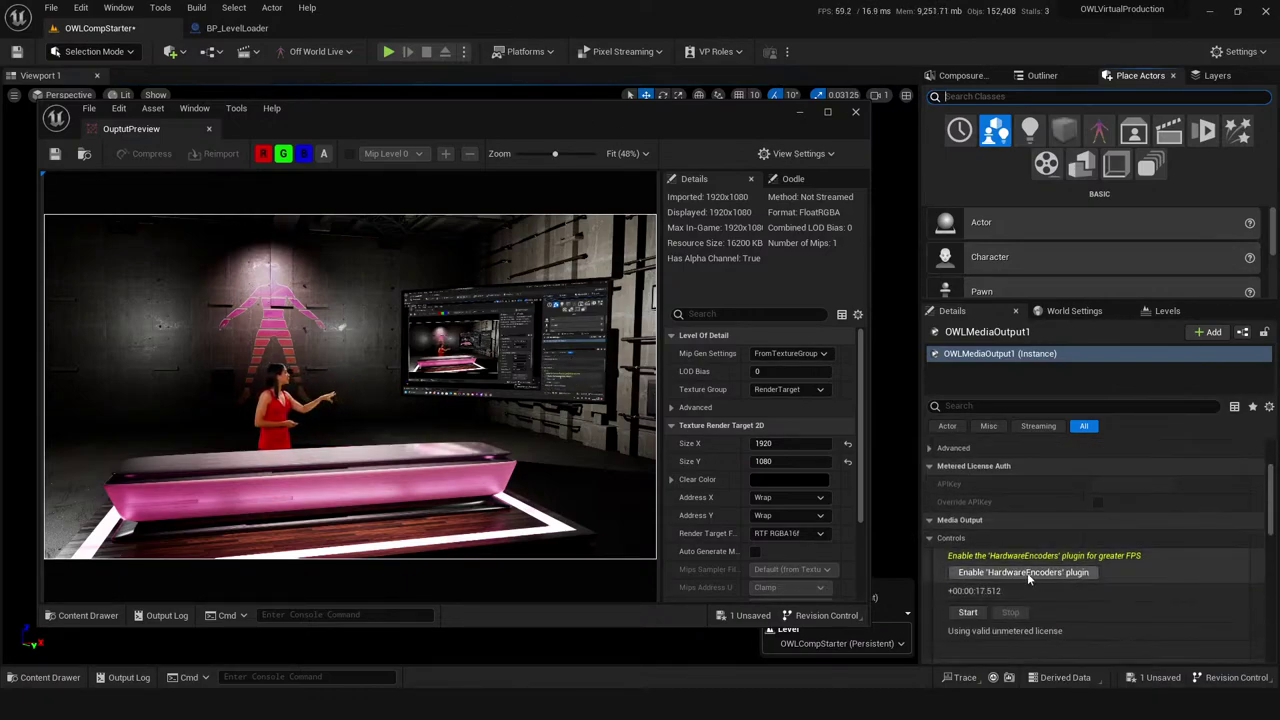
scroll(1075, 620, down, 1)
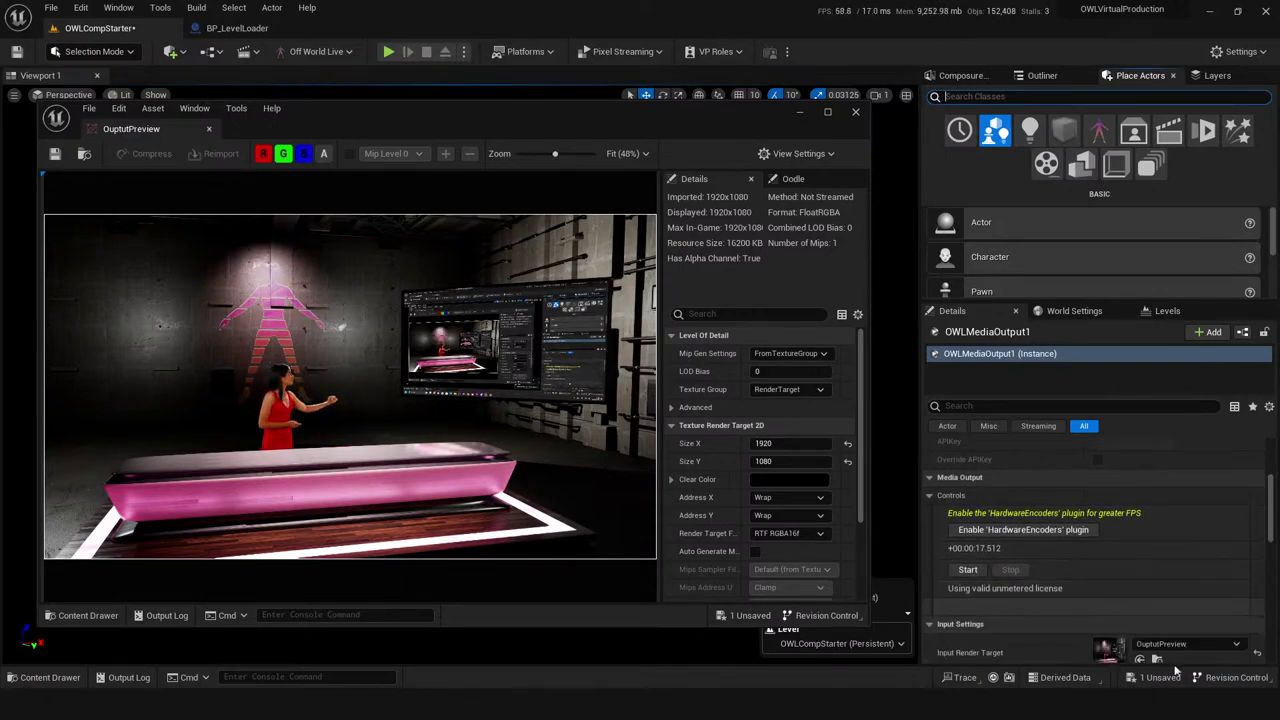
click(960, 570)
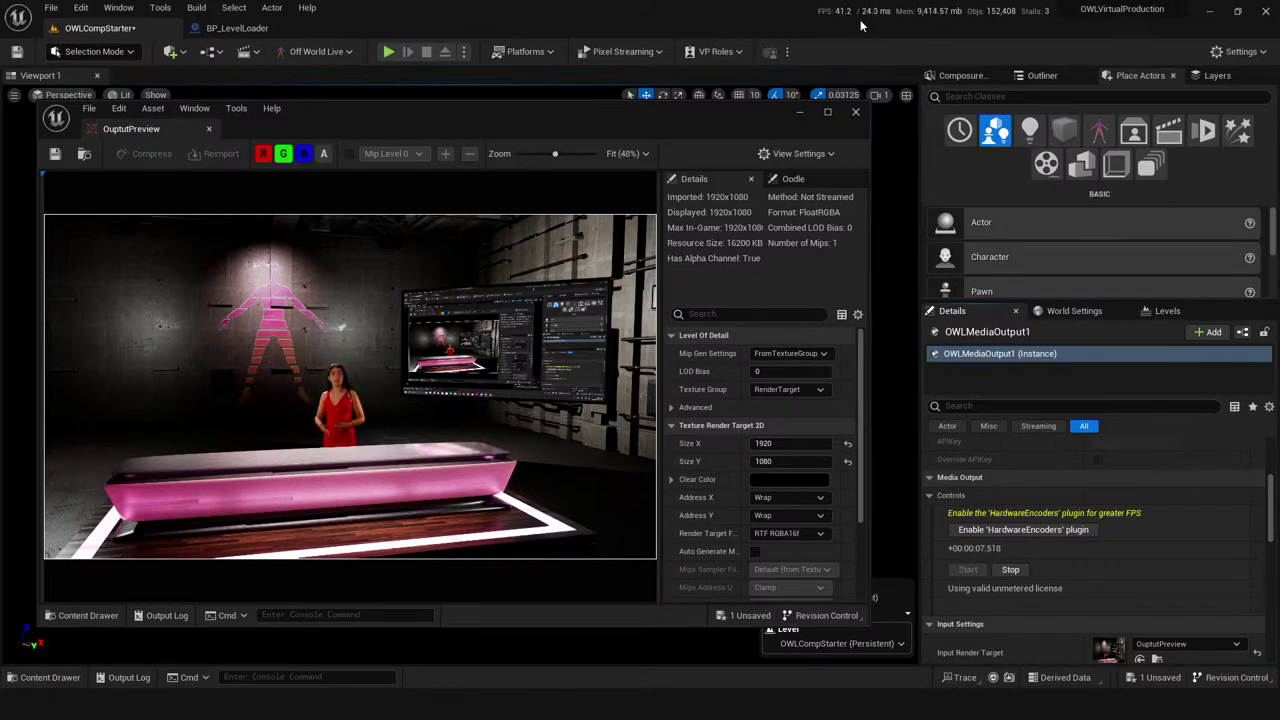
click(1008, 571)
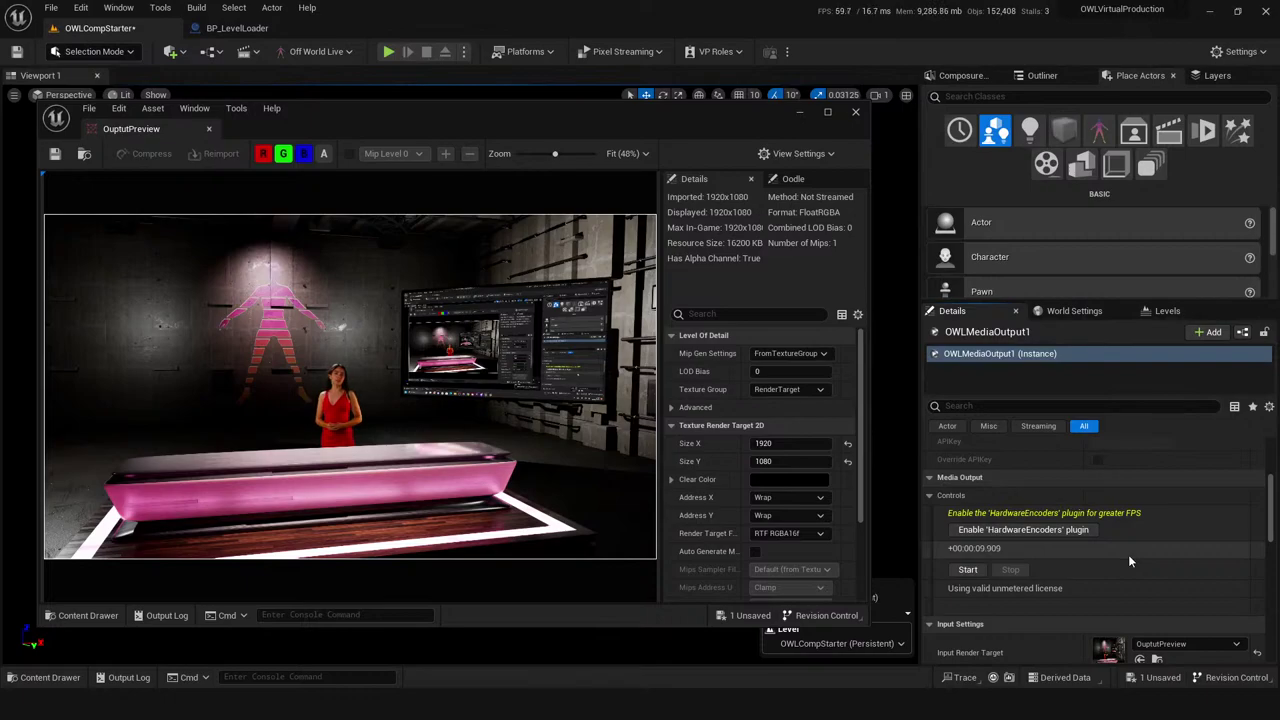
- Enable the HardwareEncoders plugin for the media output and save the OWLCompStarter level for the required restart
click(1051, 535)
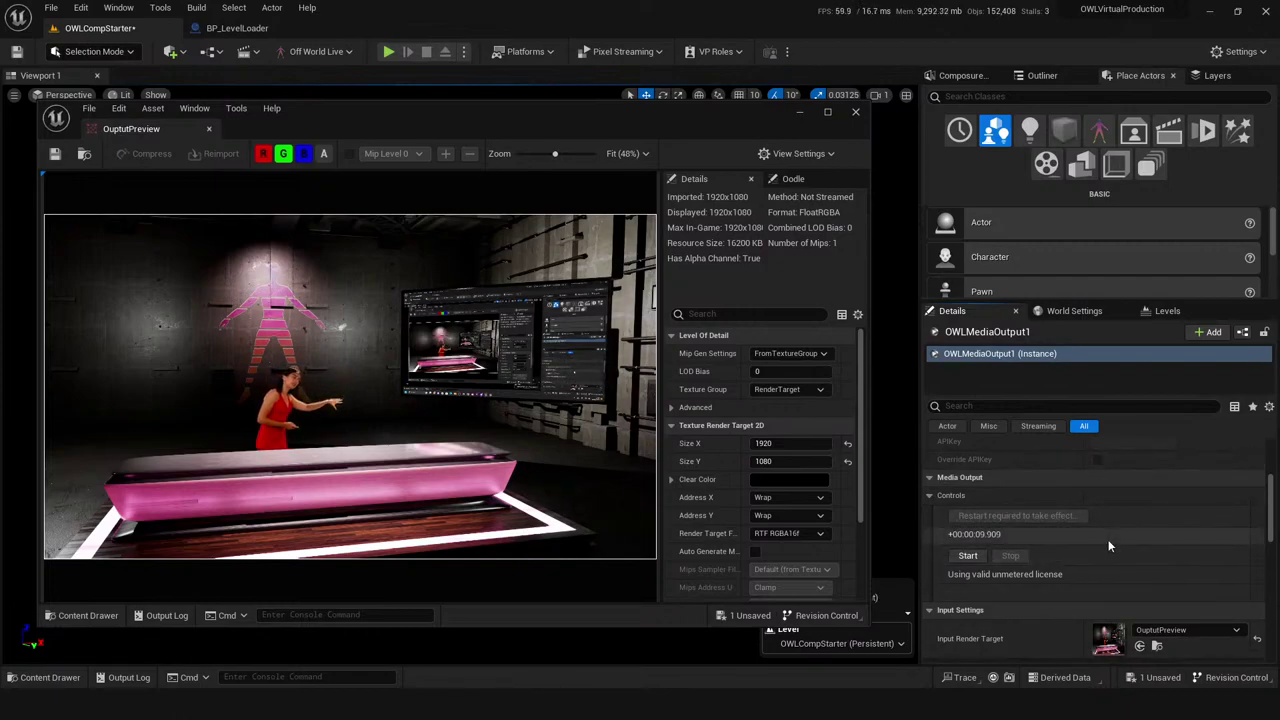
scroll(1108, 539, down, 1)
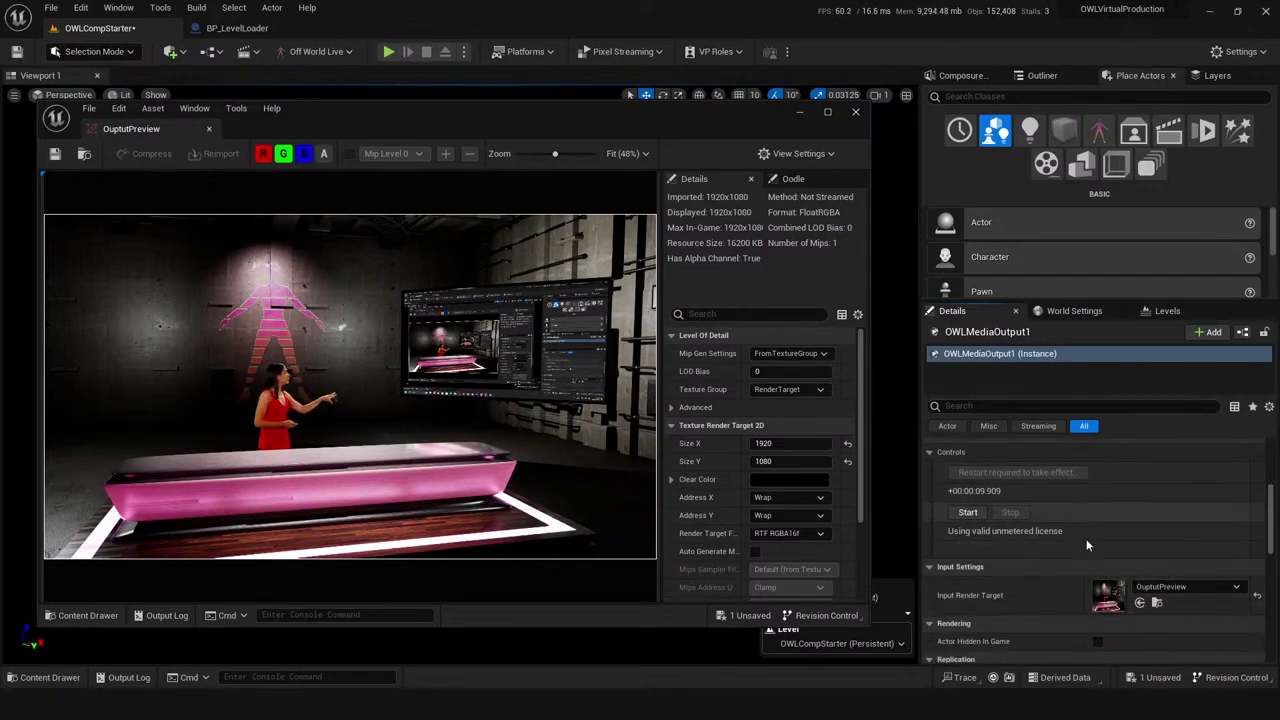
key(ctrl+shift+s)
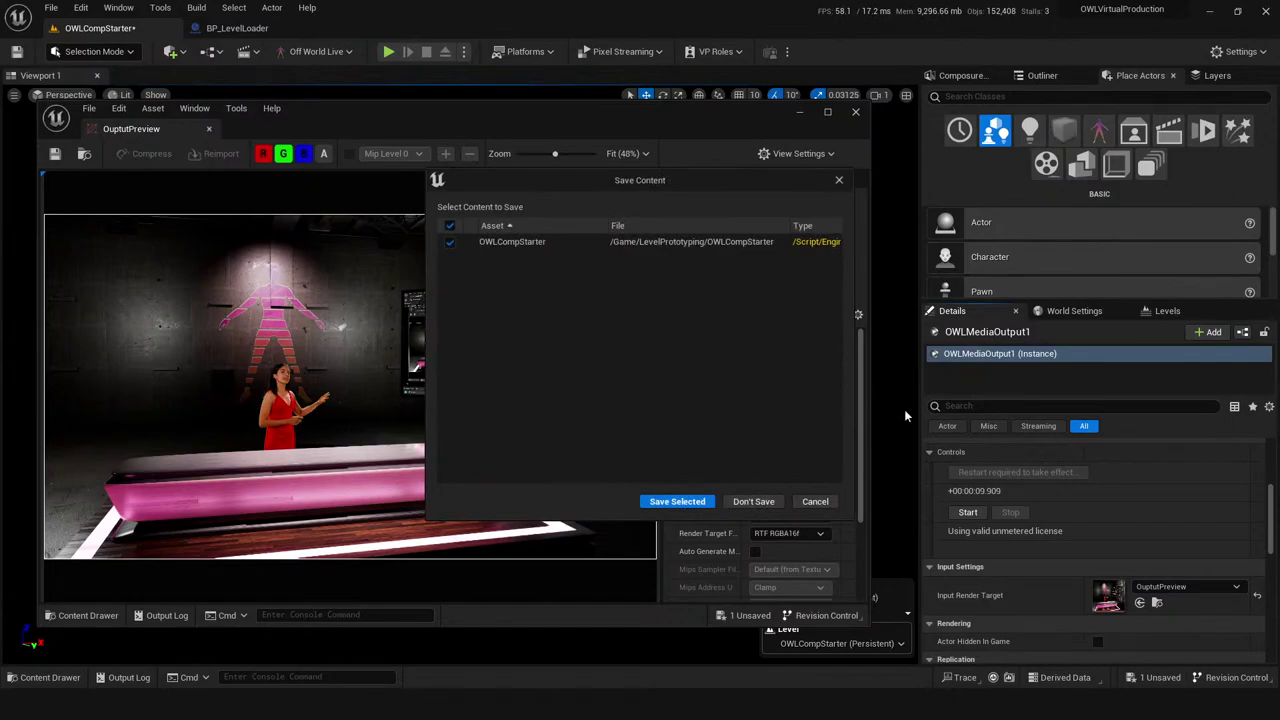
click(679, 501)
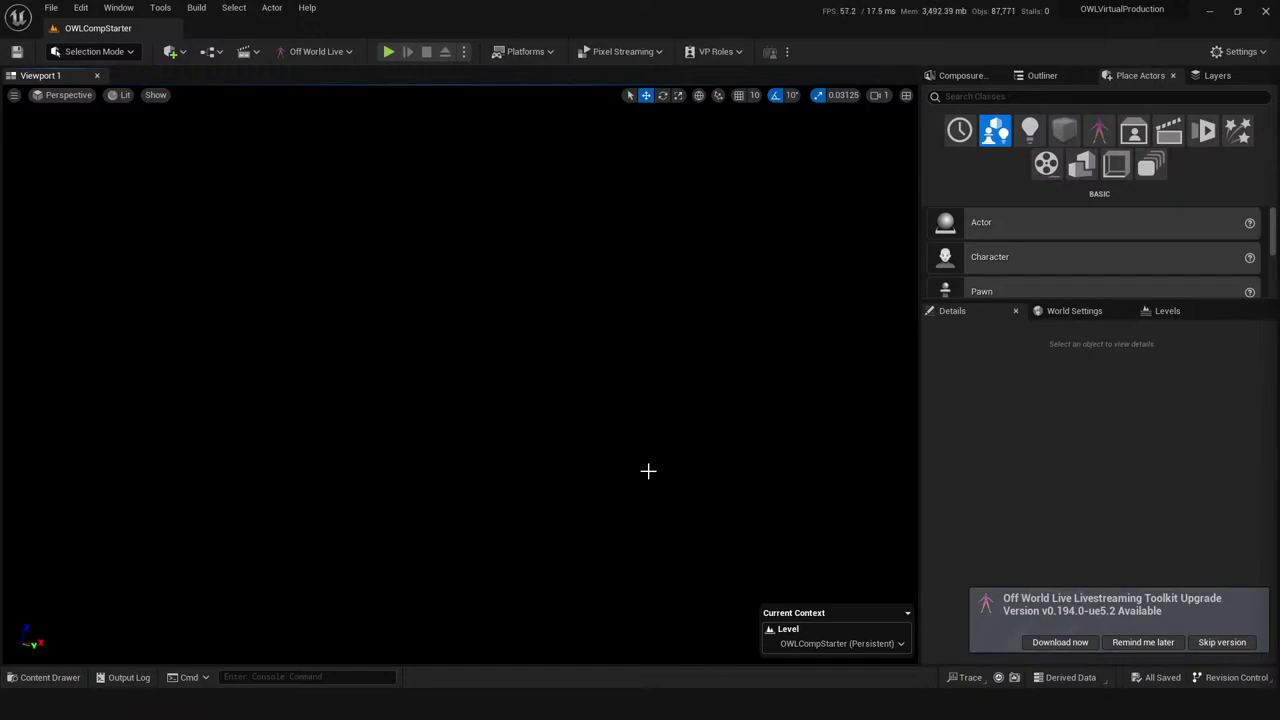
- Turn on Off World Live's Editor Viewport Rendering so the level shows in the black viewport
click(280, 52)
click(316, 52)
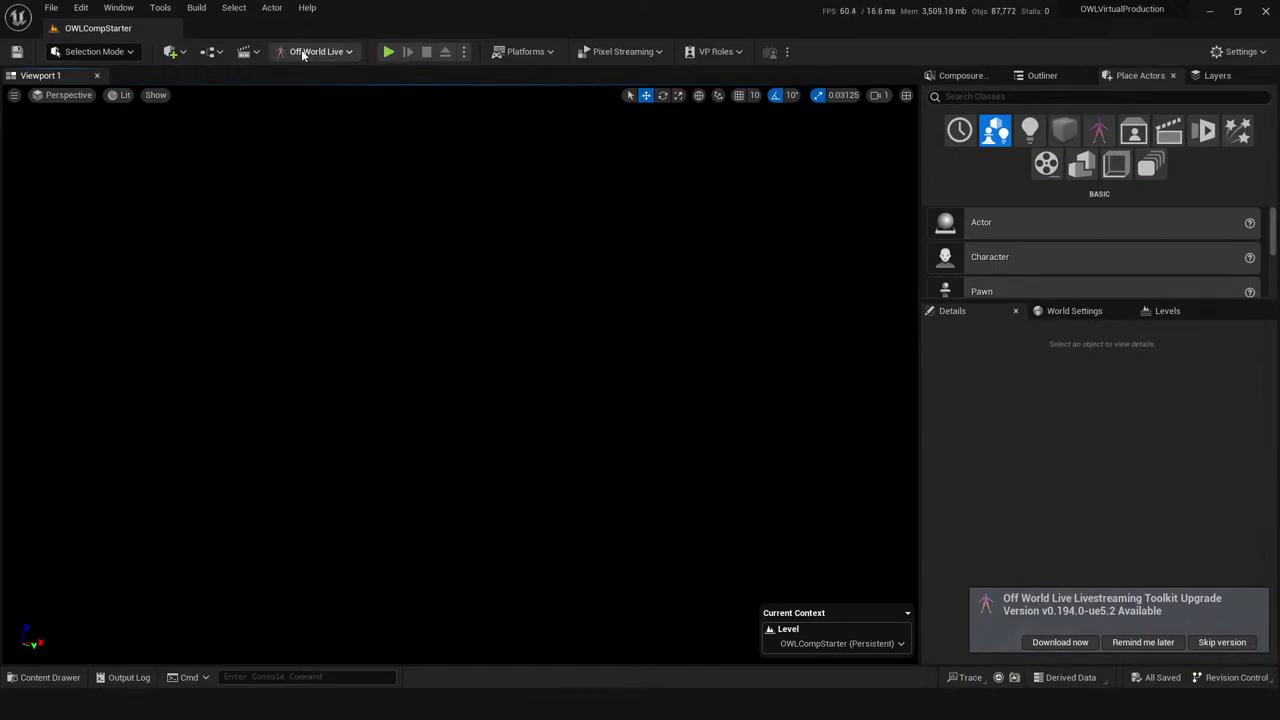
click(316, 52)
click(284, 121)
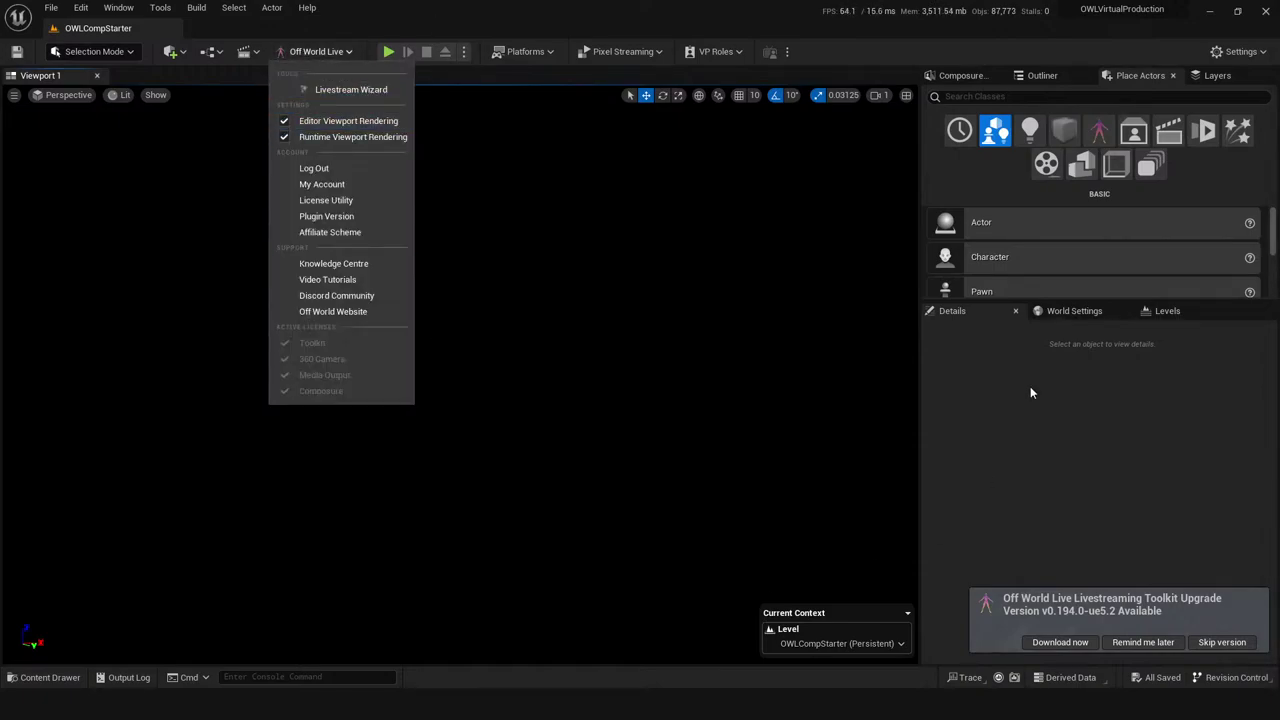
click(284, 121)
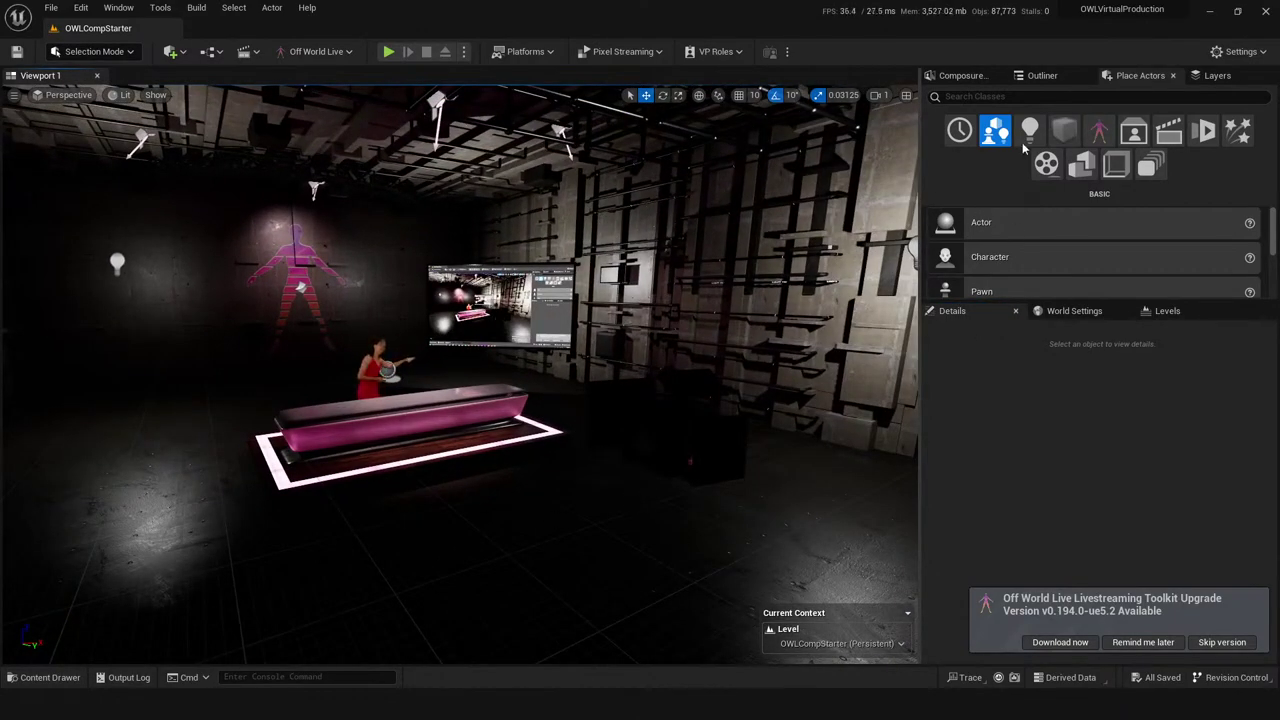
- Select the BP_CompStarter composite in Composure and postpone the Livestreaming Toolkit upgrade reminder
click(962, 75)
click(977, 112)
click(977, 112)
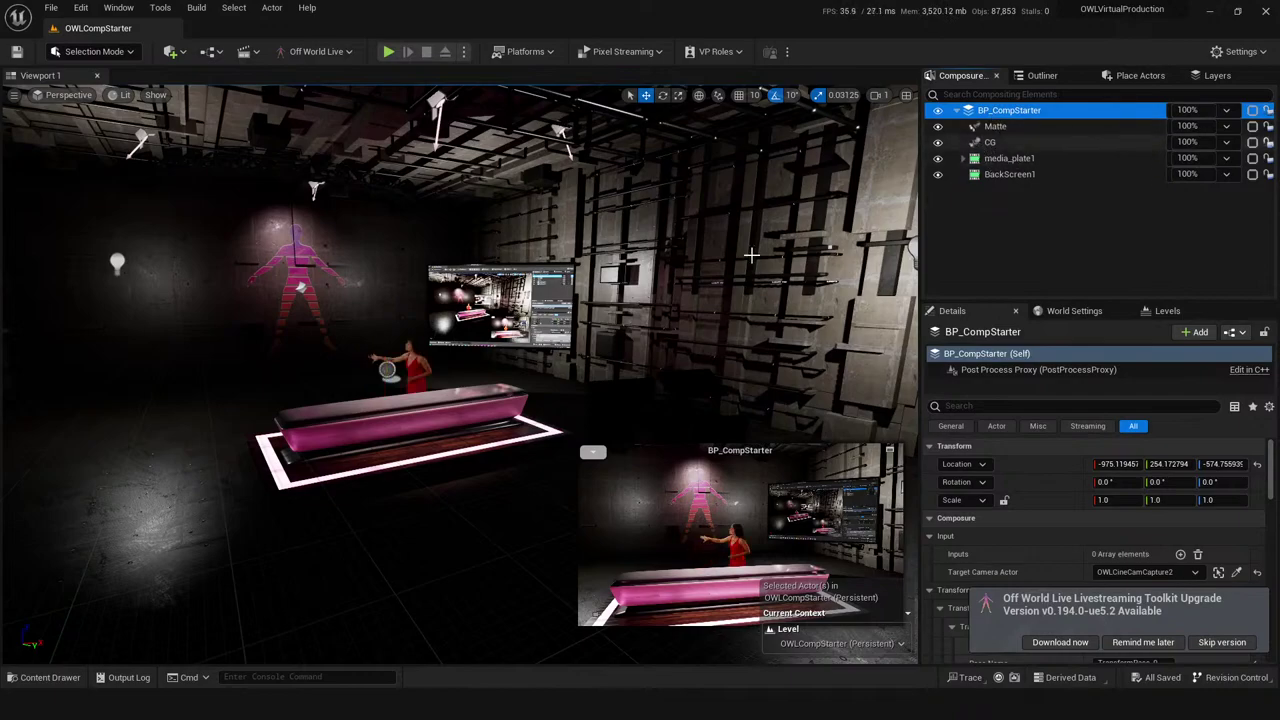
click(1143, 642)
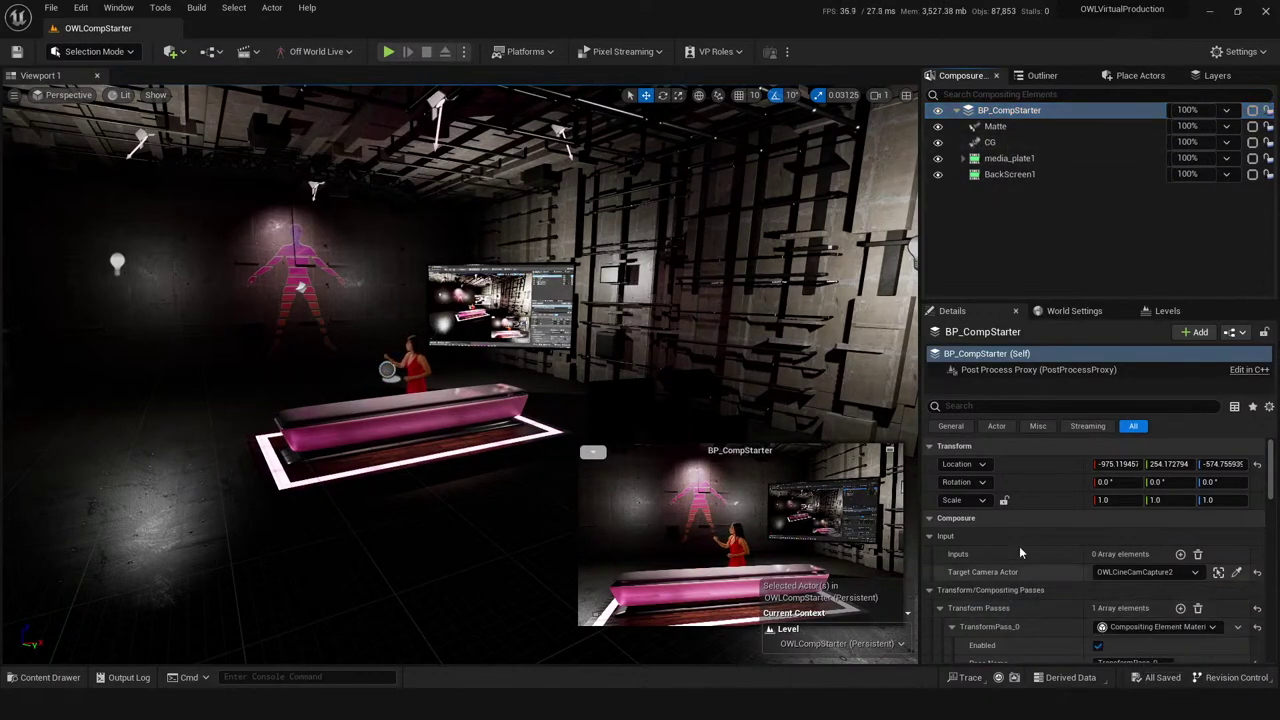
- Look through the material choices for TransformPass_0 of the BP_CompStarter composite
scroll(1000, 565, down, 3)
click(1177, 513)
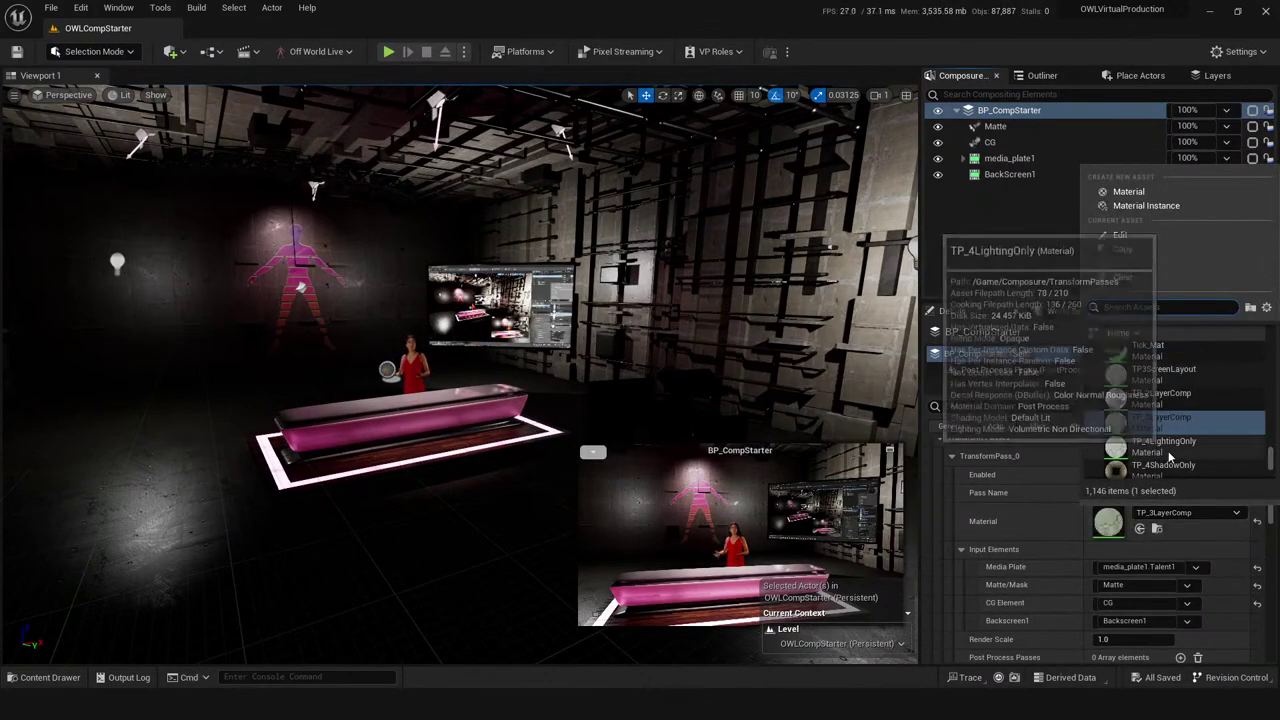
click(1216, 525)
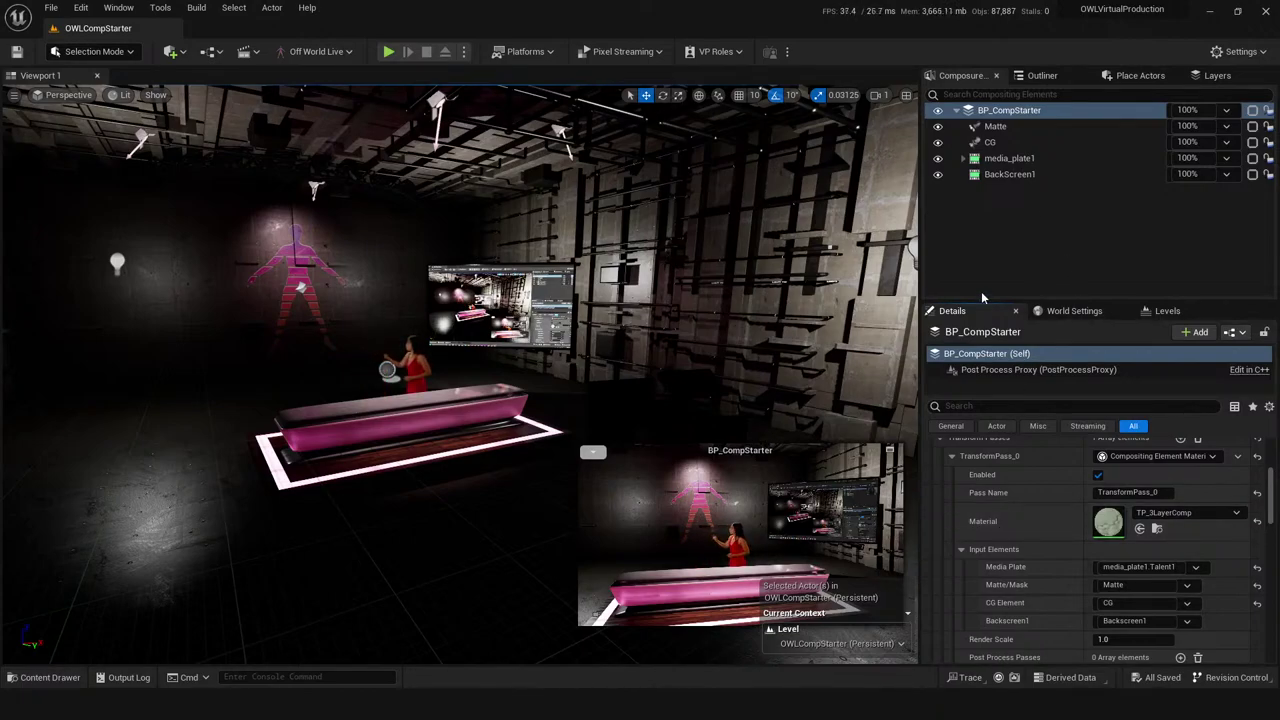
- Check the installed Off World Live plugin version and close the version message
drag(400, 320, 379, 289)
key(ctrl+s)
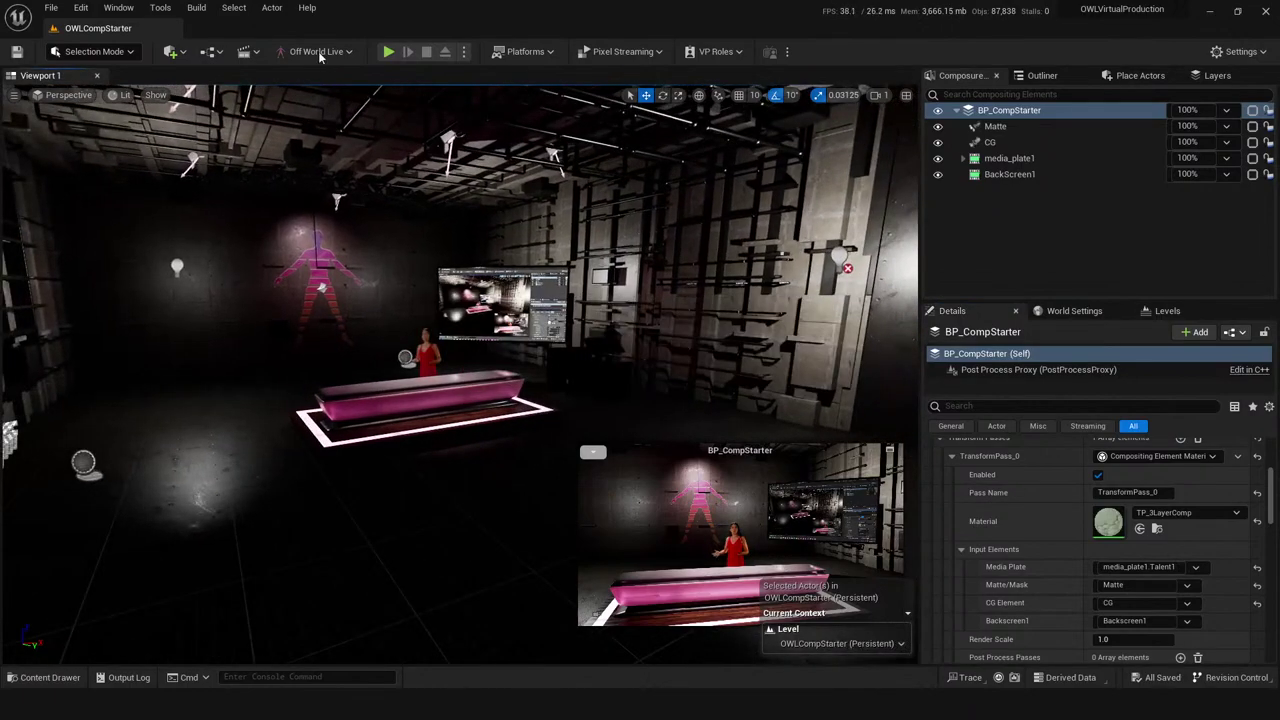
click(316, 51)
click(328, 216)
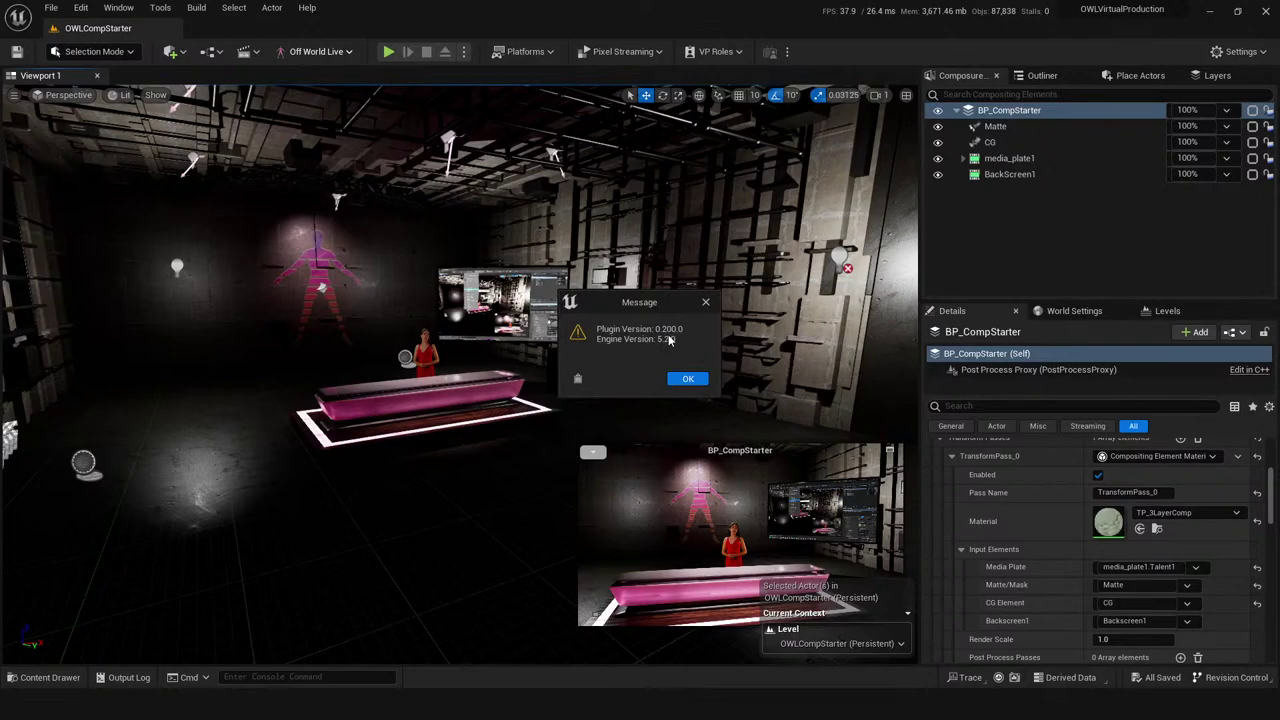
click(706, 307)
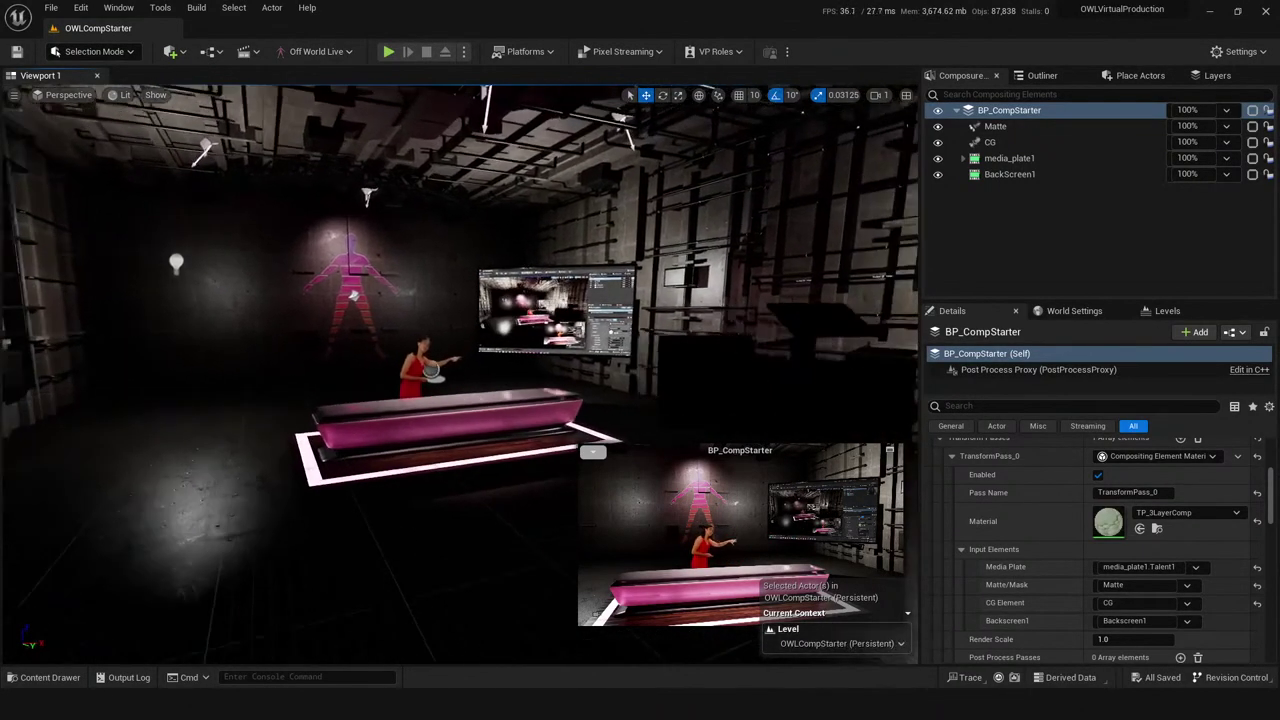
- Review the CG layer's upscaling and screen percentage settings, and the output passes of the BP_CompStarter composite
click(990, 142)
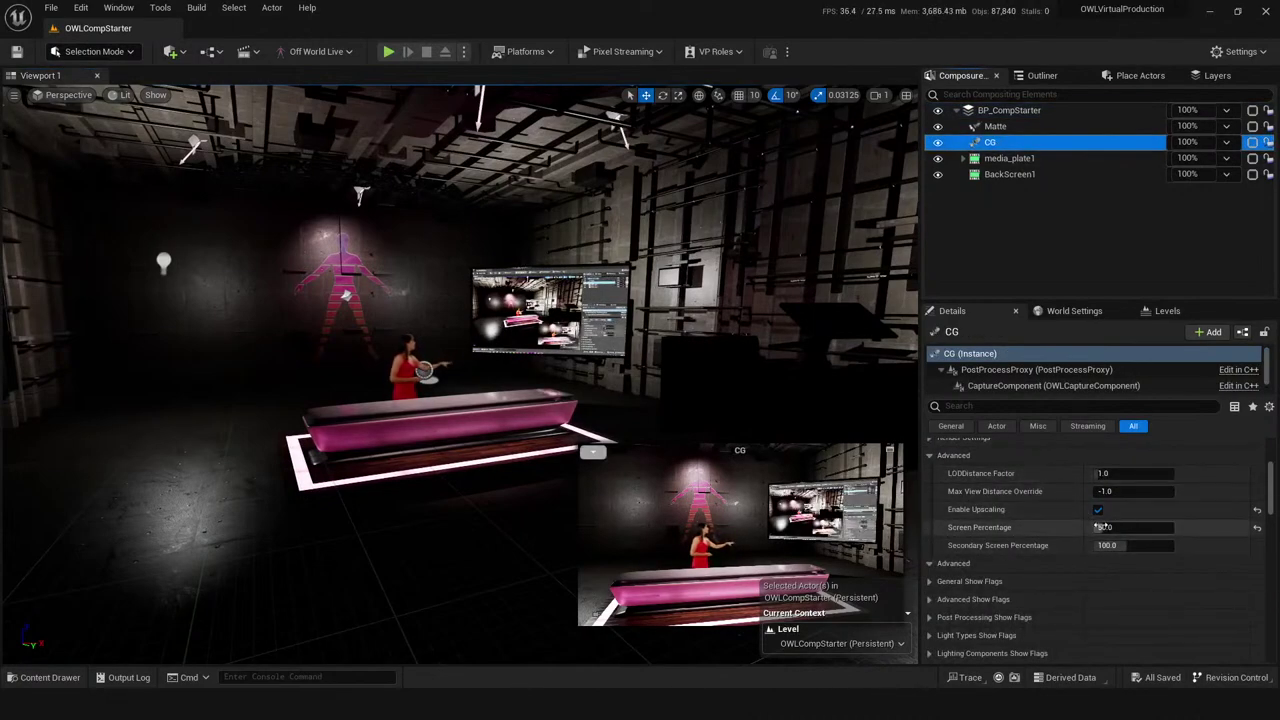
scroll(486, 540, up, 3)
key(ctrl+s)
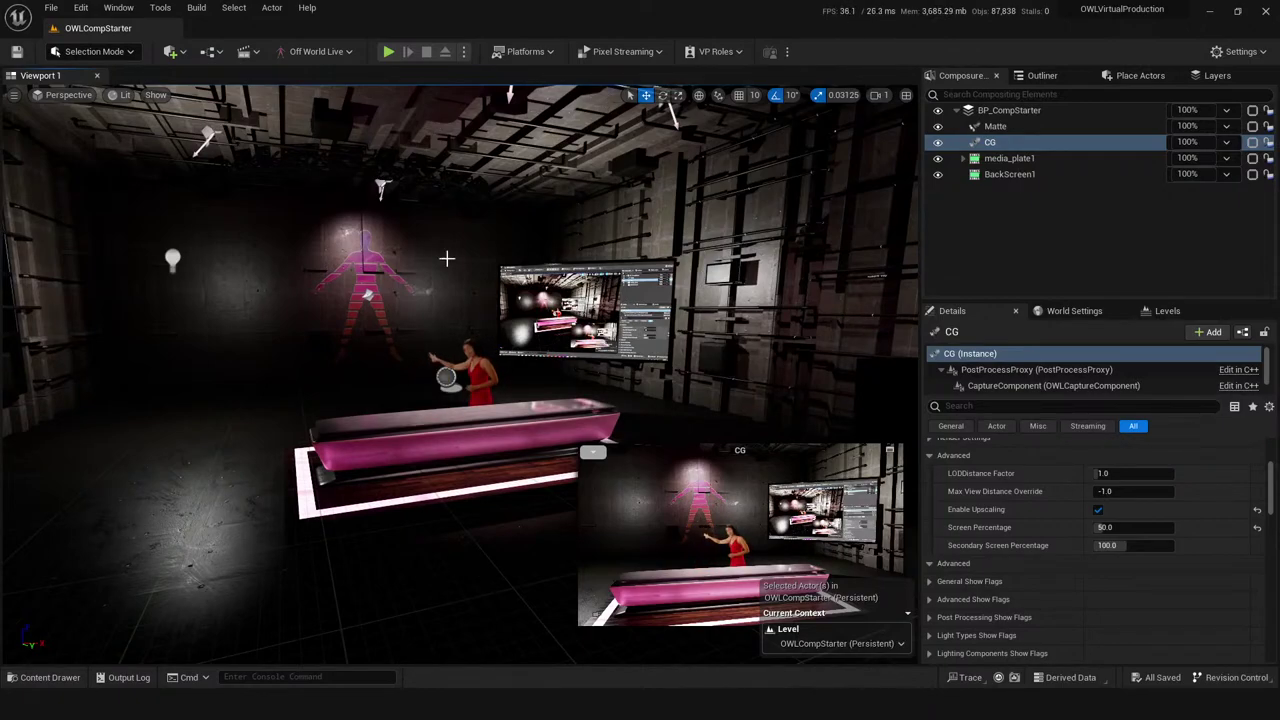
drag(425, 485, 560, 430)
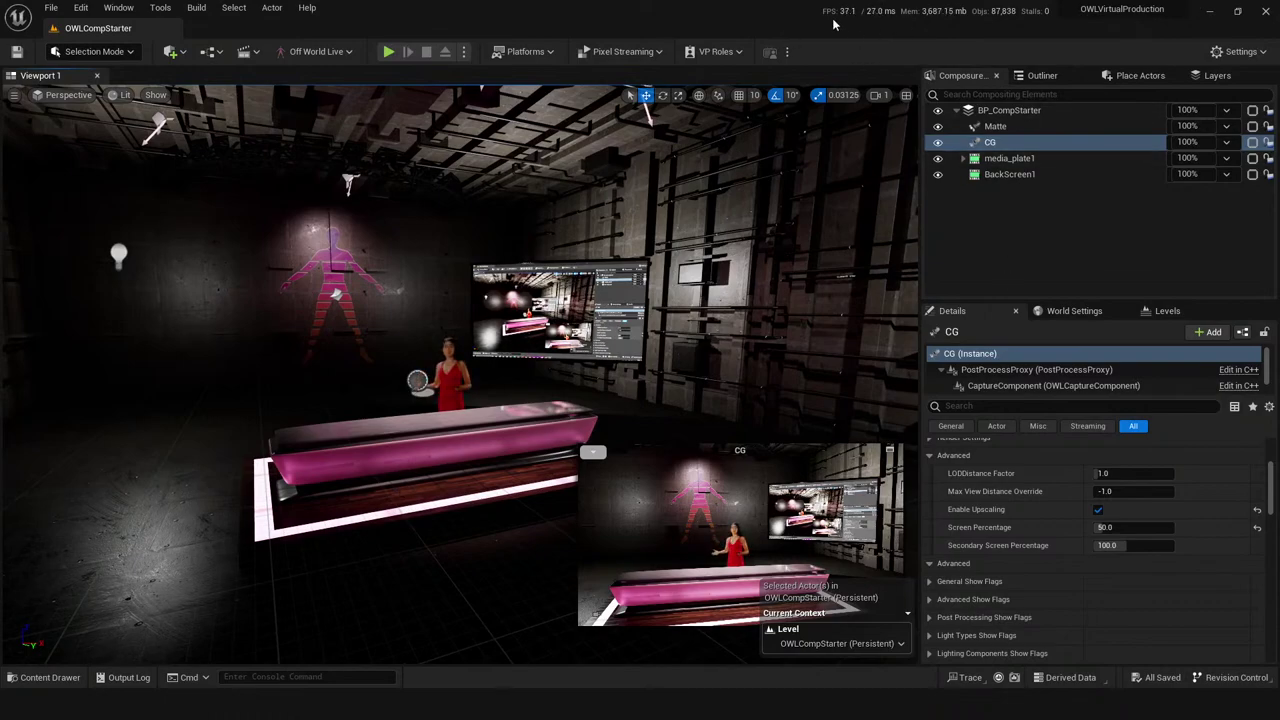
click(1010, 110)
scroll(1030, 516, down, 5)
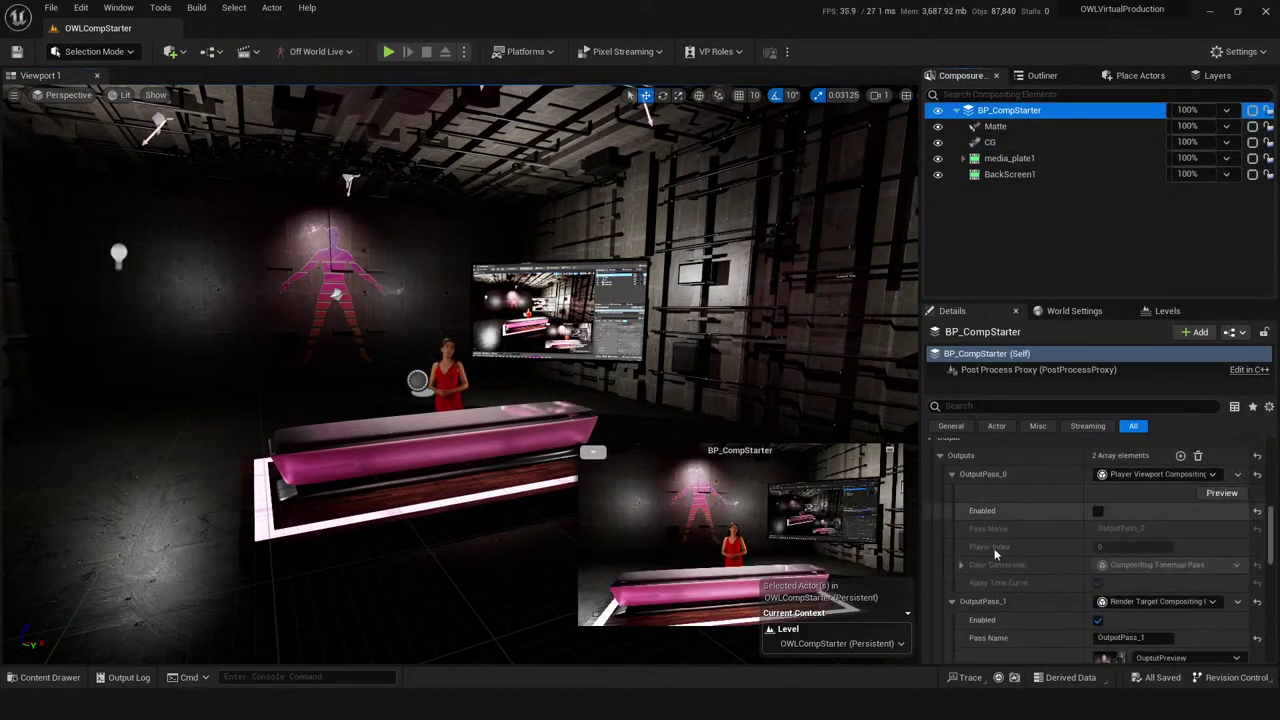
- Search the level's actors for "media", select OWLMediaOutput1, and preview its OuptutPreview render target before closing the preview
click(1030, 77)
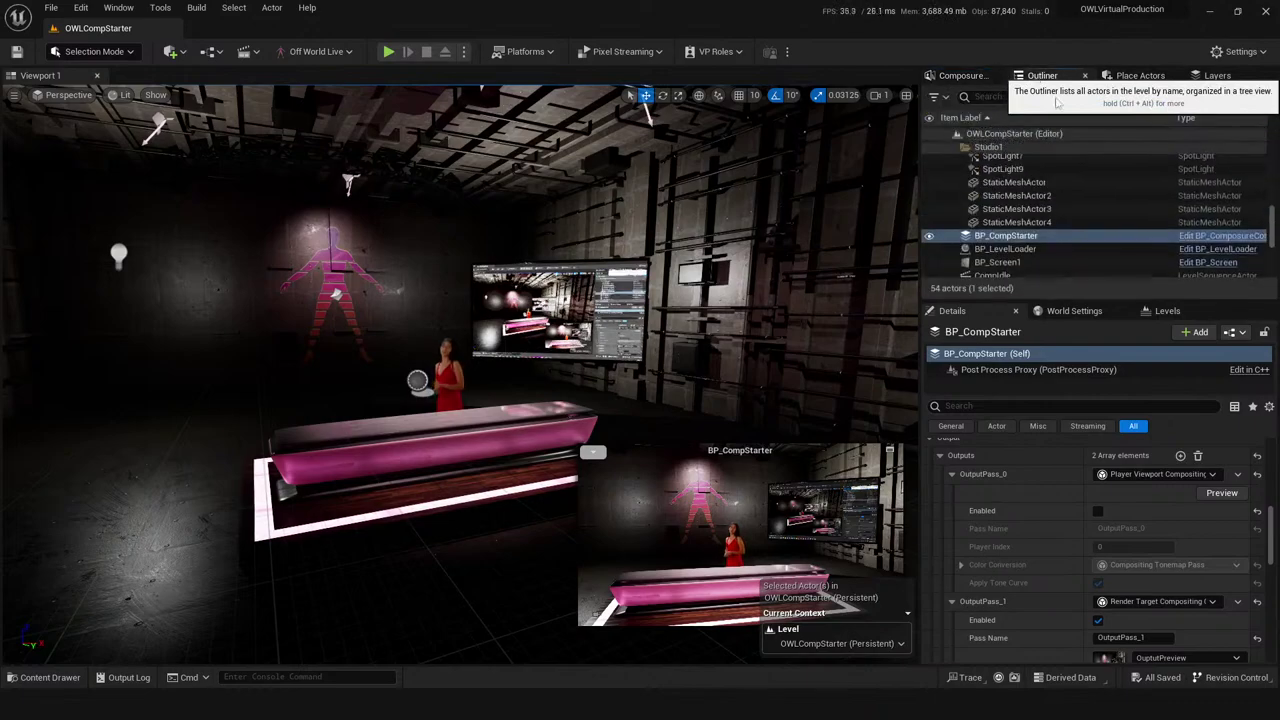
click(1022, 95)
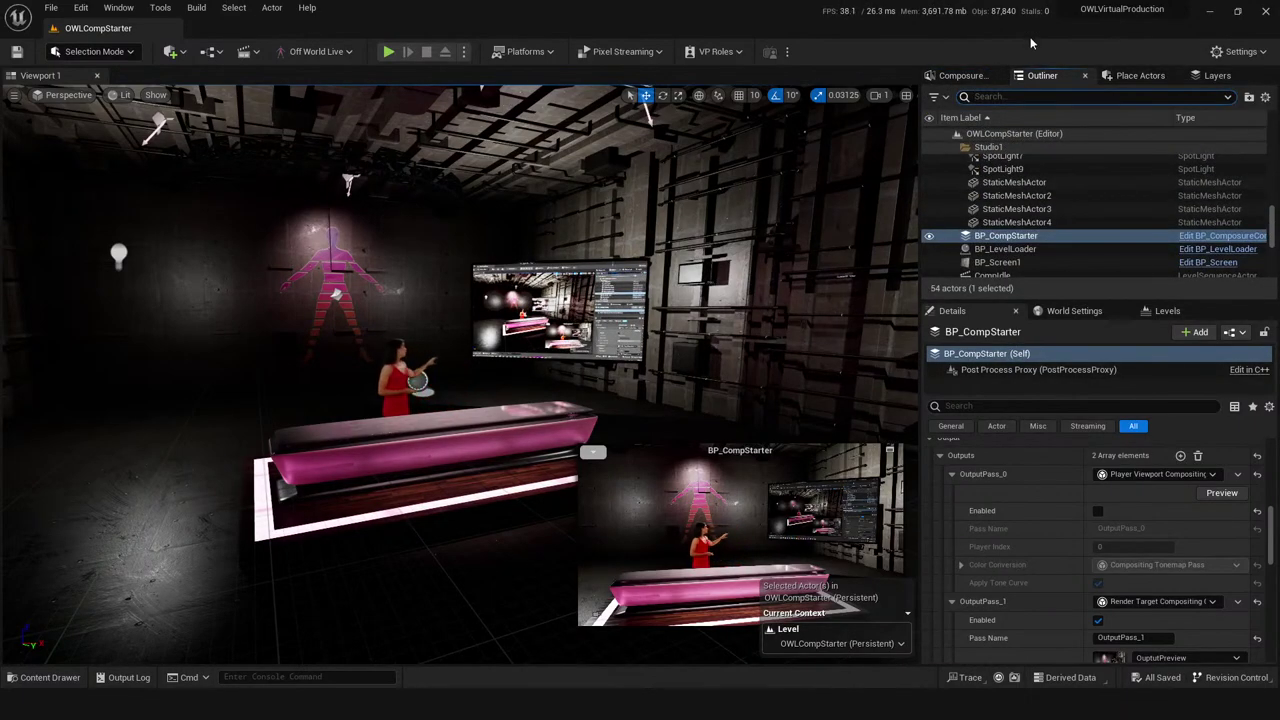
text(media)
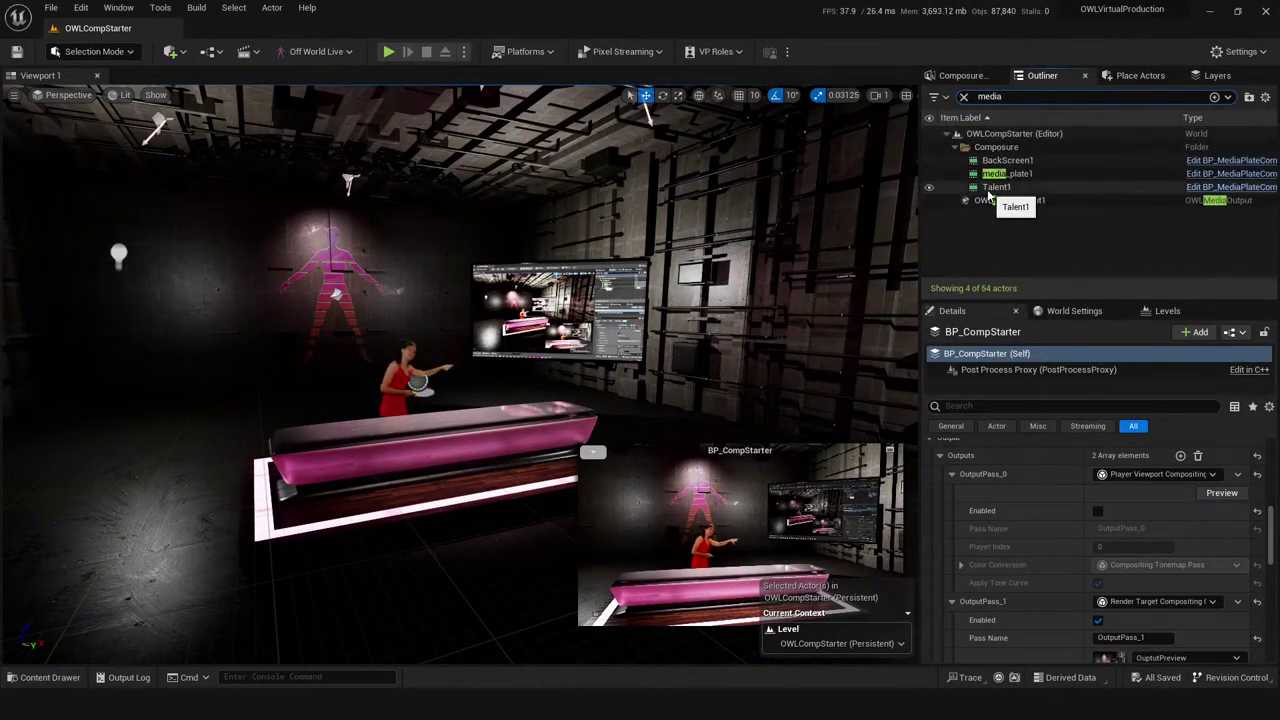
click(1008, 200)
scroll(1143, 535, up, 6)
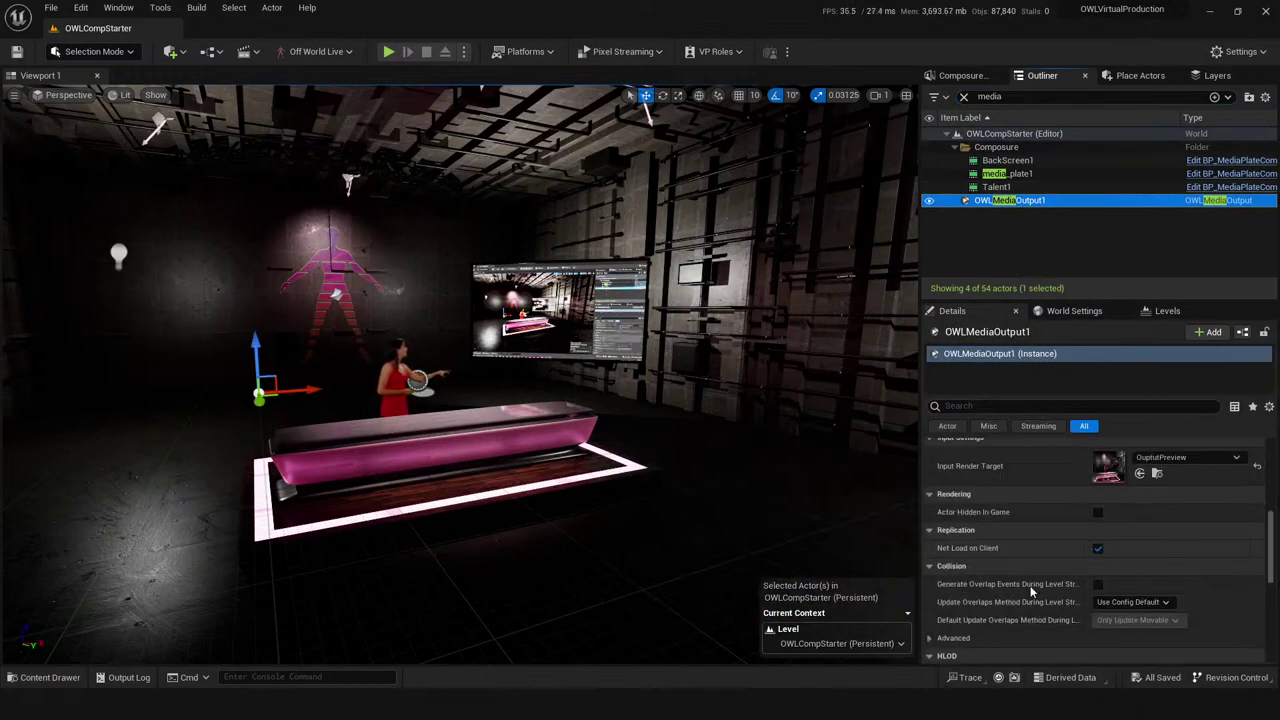
scroll(1089, 554, down, 1)
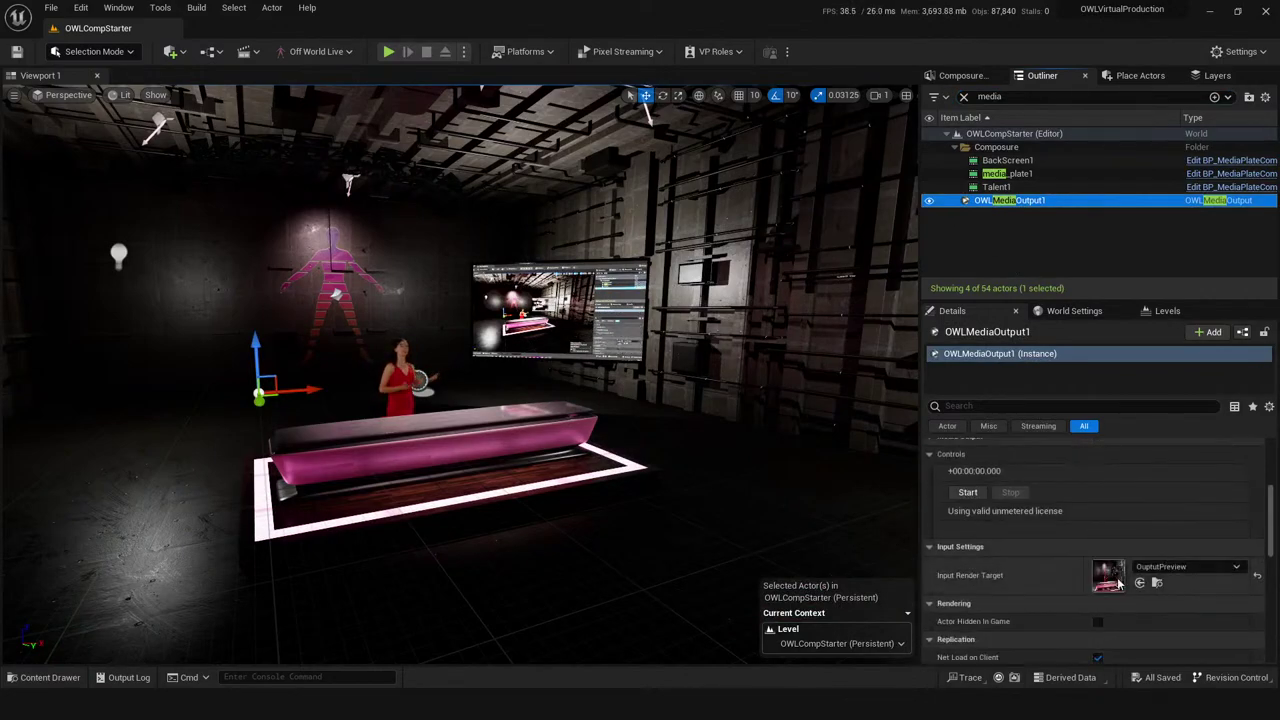
double_click(1108, 576)
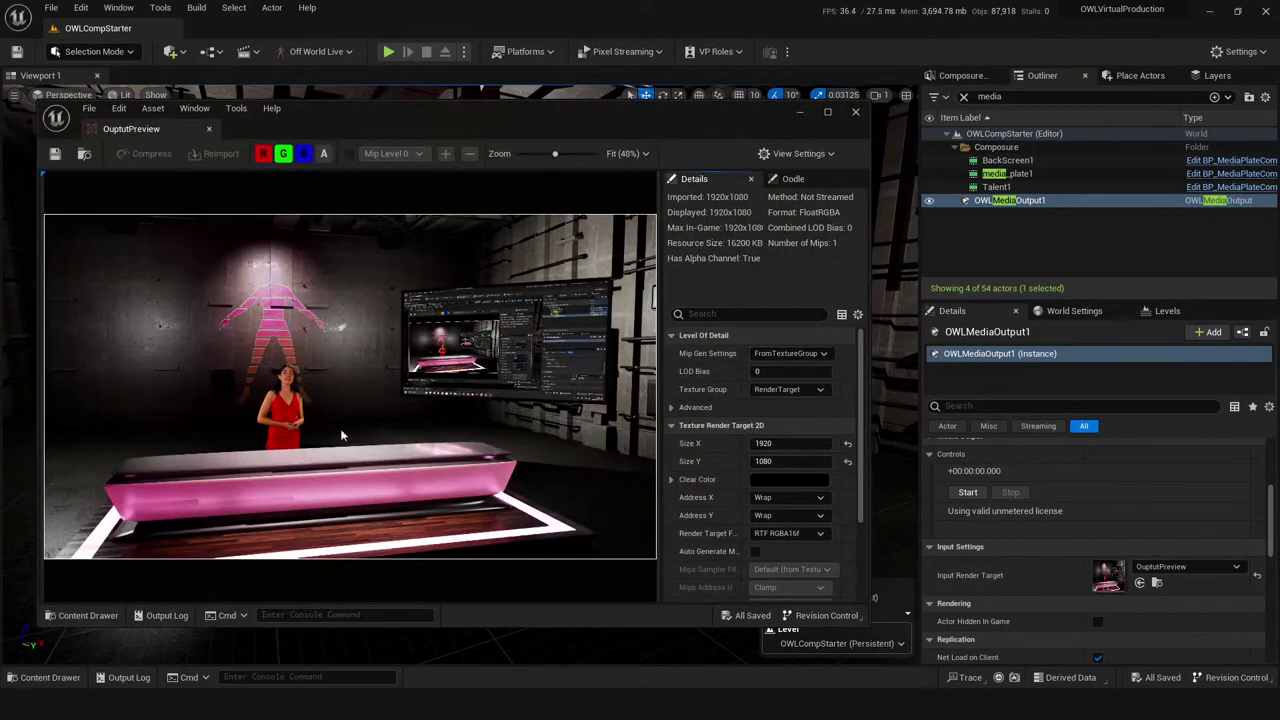
click(854, 114)
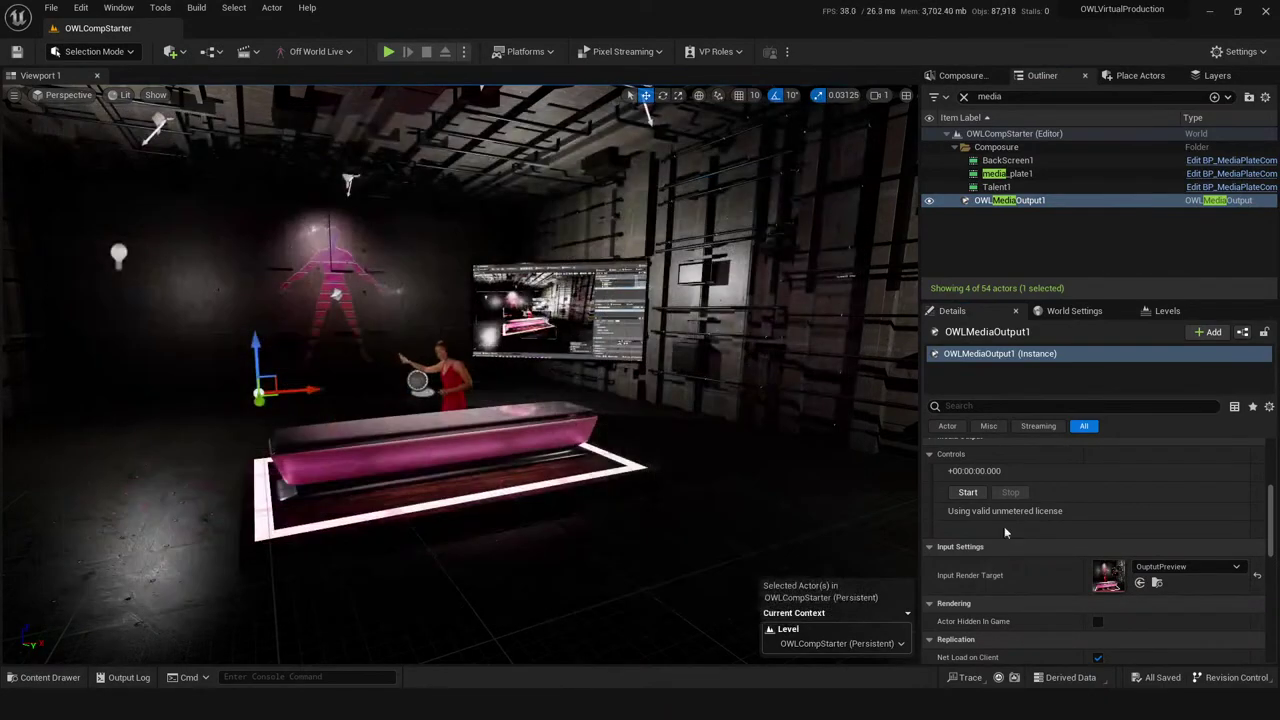
- Record two short test clips with OWLMediaOutput1 to check the frame rate with hardware encoding
click(964, 492)
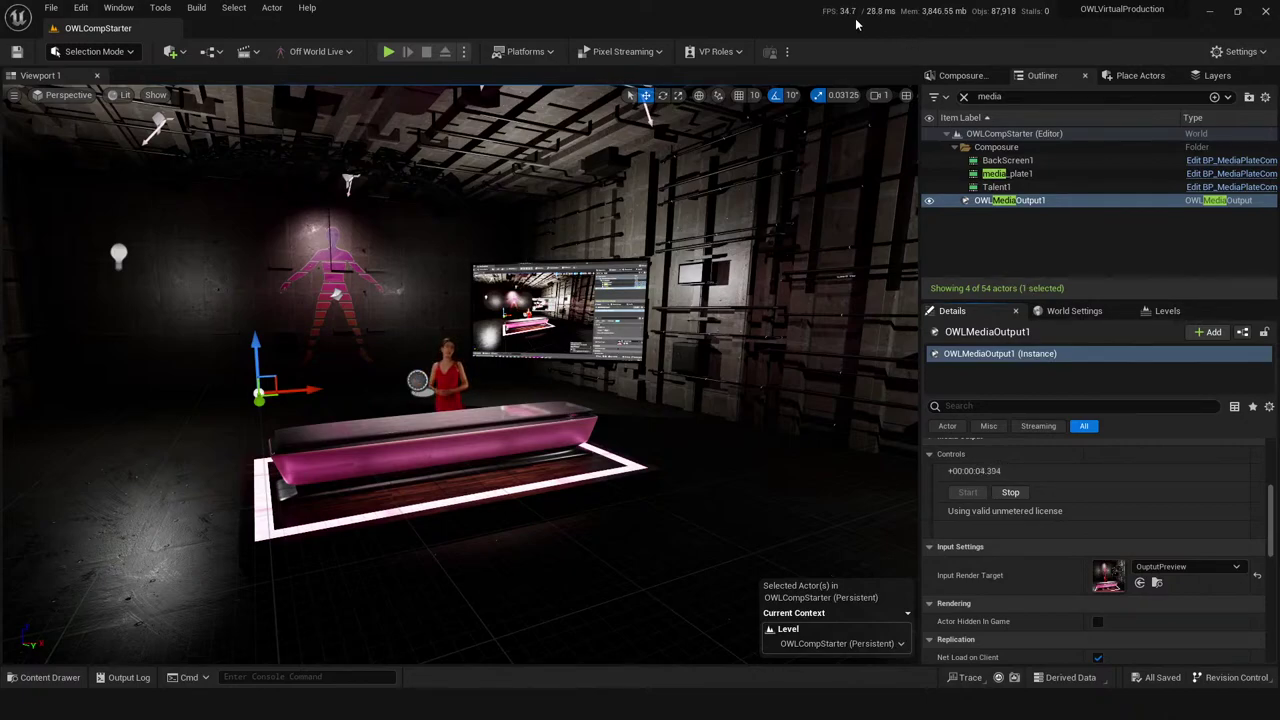
click(1010, 492)
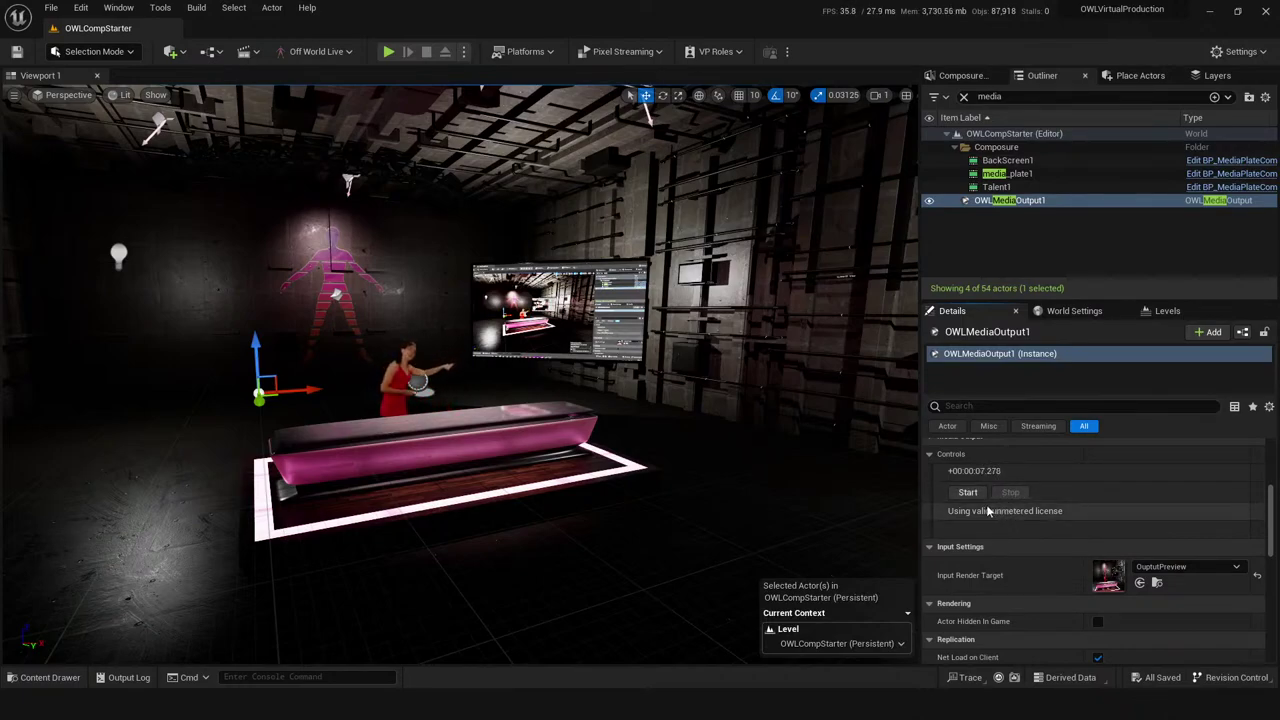
click(963, 494)
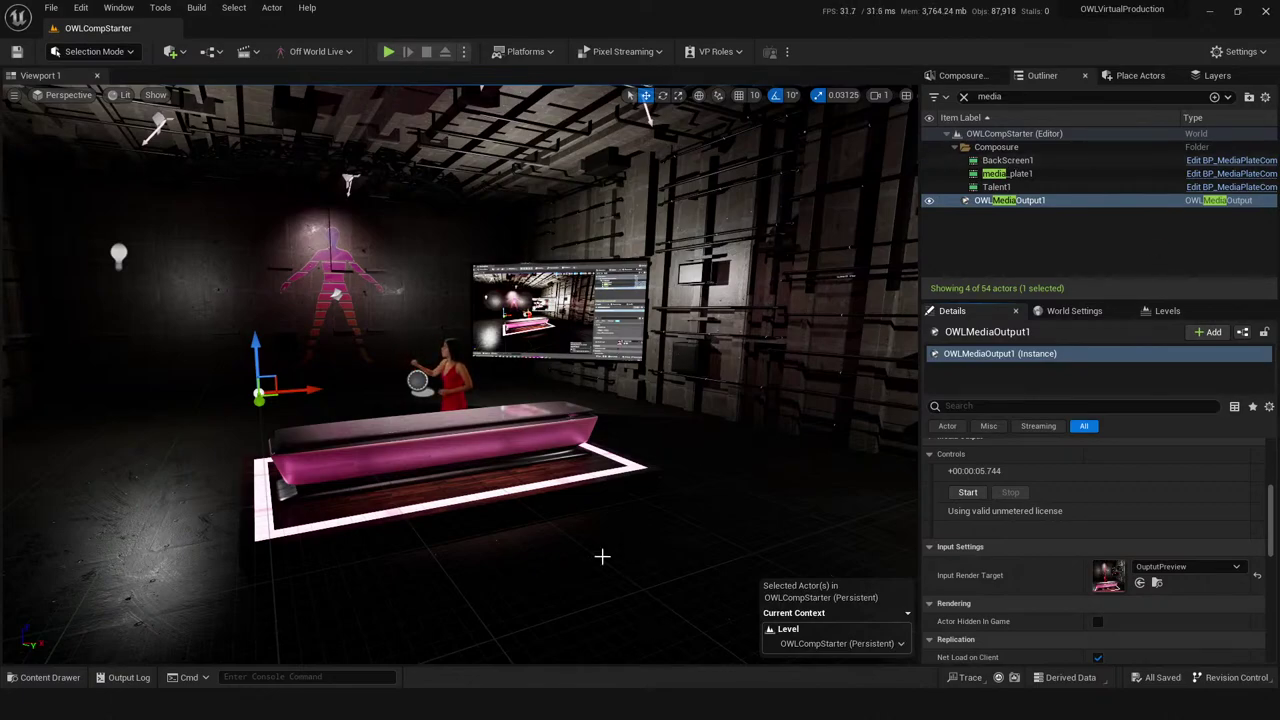
- Clear the actor search and select the OWLCineCamCapture2 camera
mouse_move(540, 430)
mouse_down()
mouse_move(540, 480)
mouse_move(552, 415)
mouse_up()
mouse_move(458, 430)
mouse_down()
mouse_move(460, 410)
mouse_move(458, 430)
mouse_up()
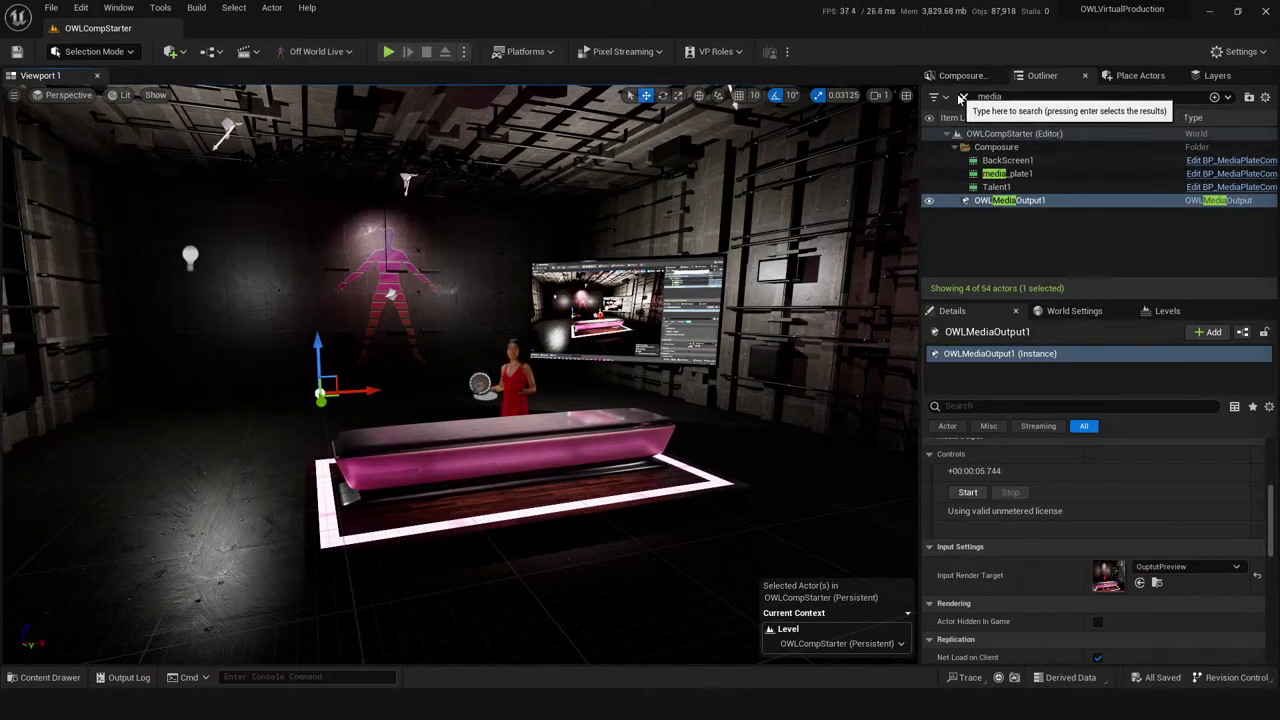
click(965, 97)
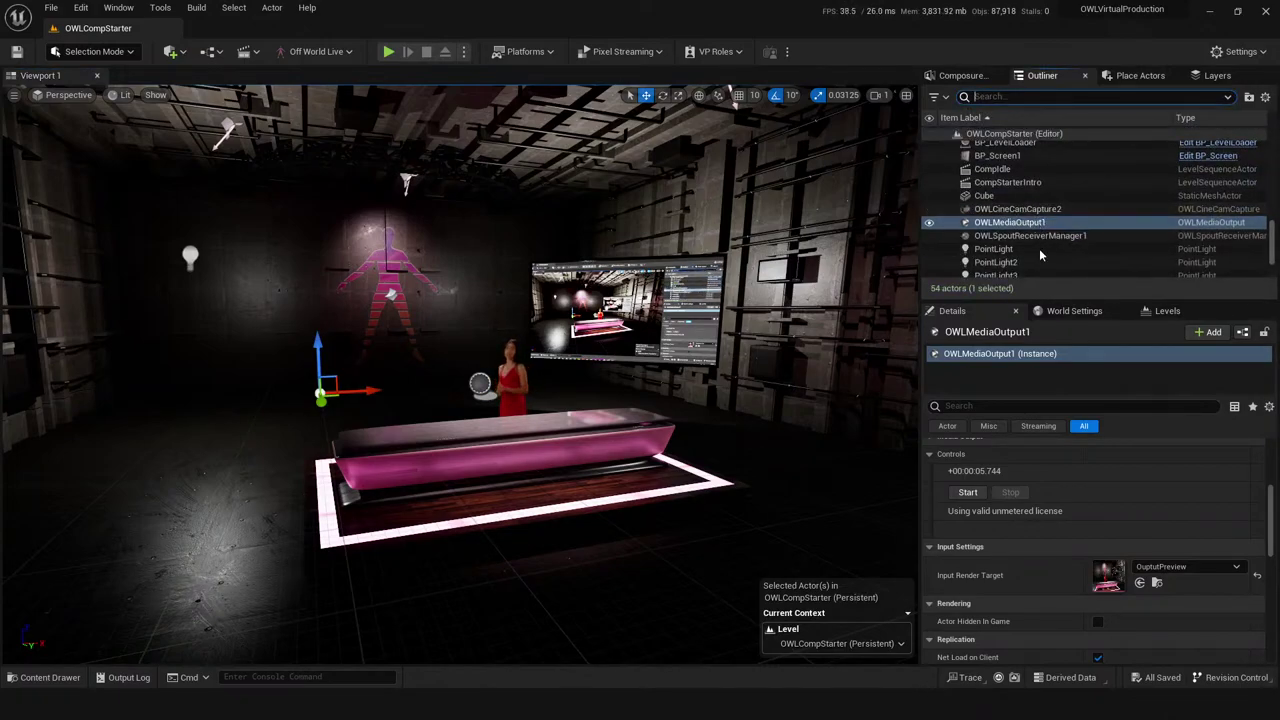
click(1017, 209)
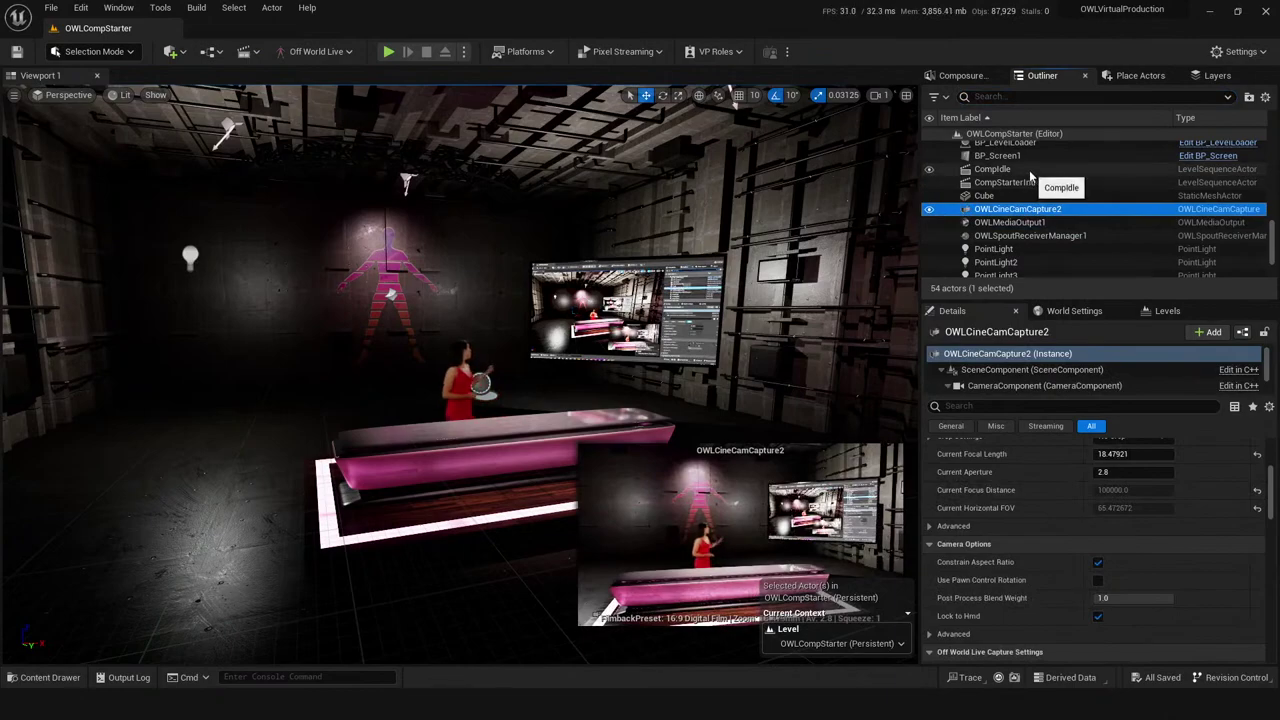